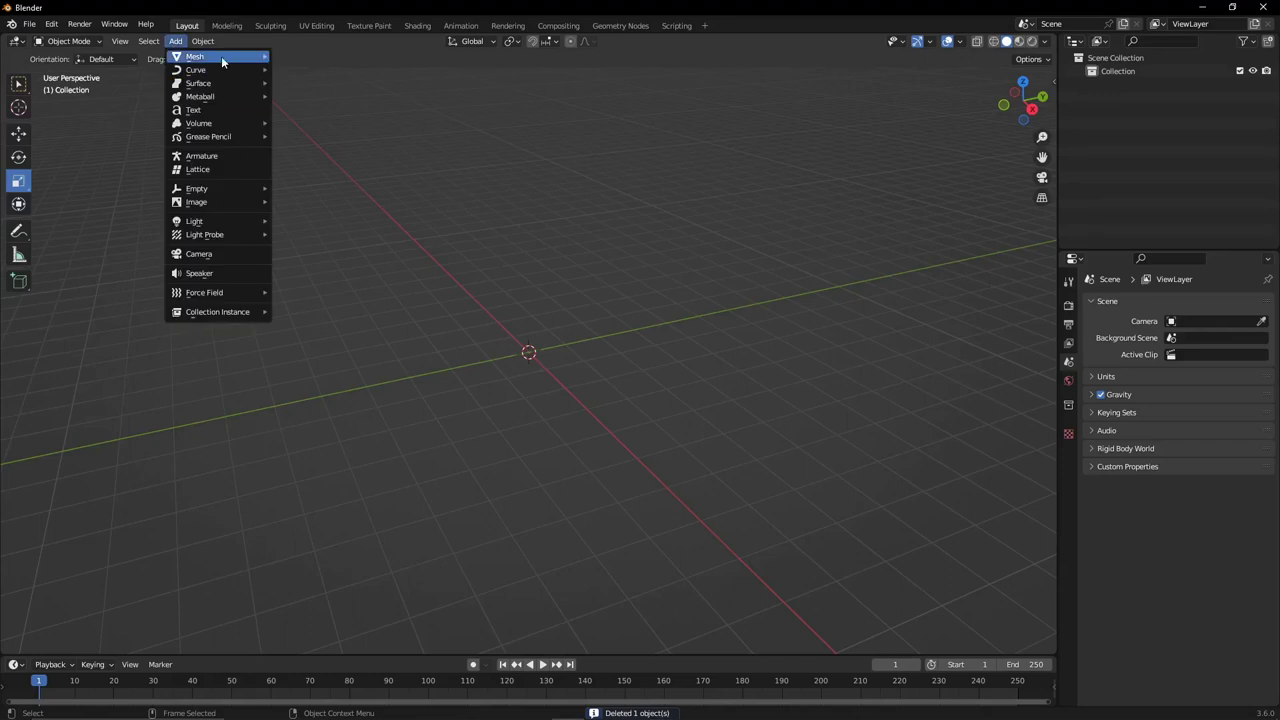
Add a cube and scale it into a tall thin slab of 1.880 × 0.320 × 2.190.
key(ctrl+z)
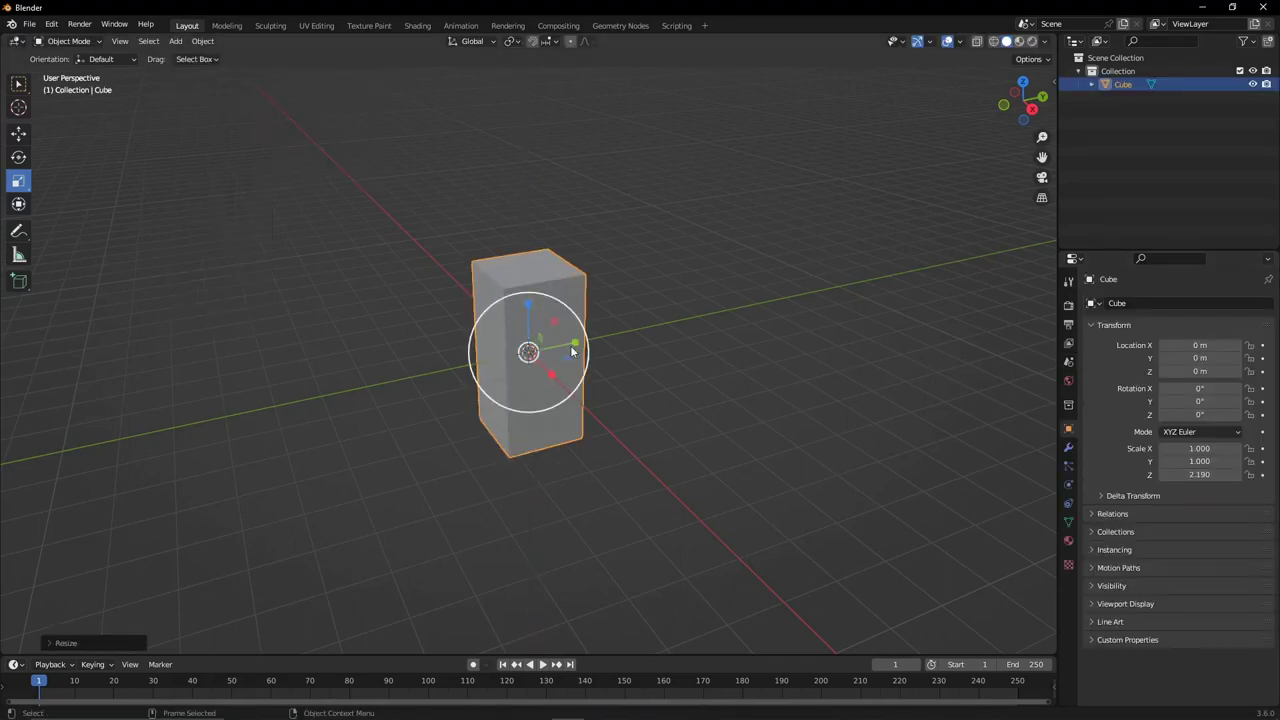
mouse_move(572, 350)
mouse_down()
mouse_move(545, 348)
mouse_move(560, 383)
mouse_up()
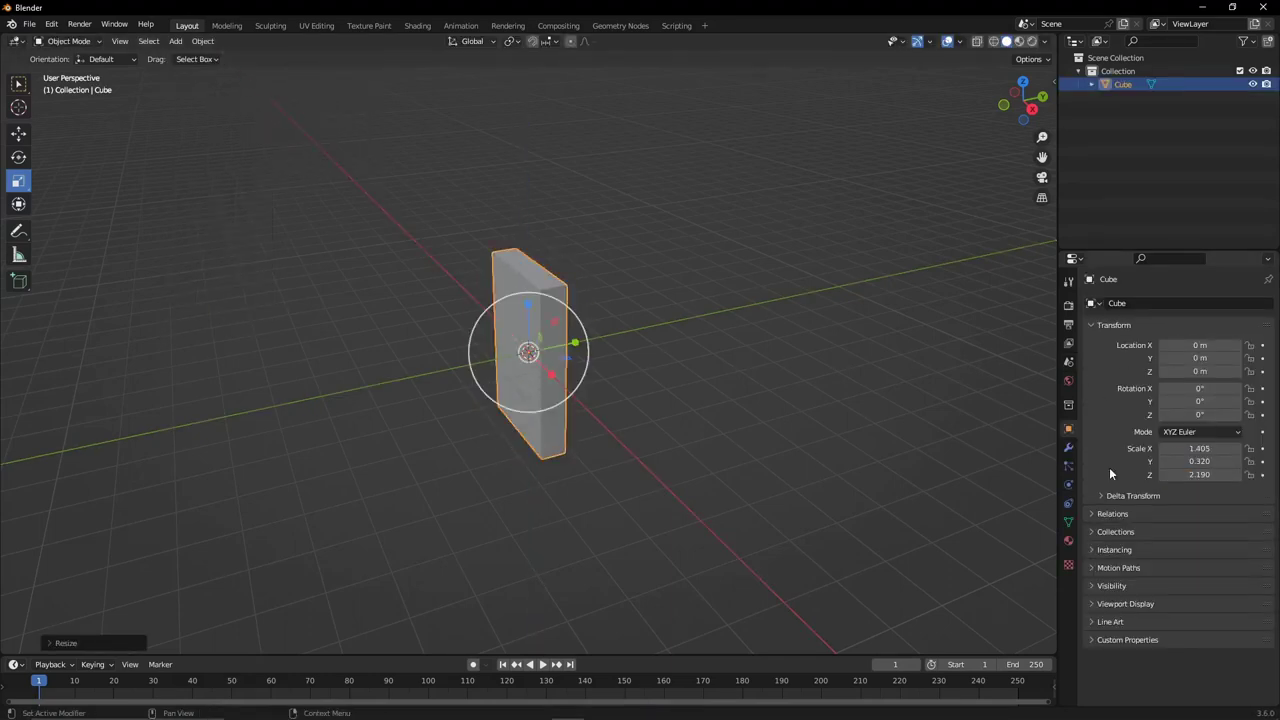
text(8)
key(Return)
Switch to front orthographic view and add a second cube.
key(KP_1)
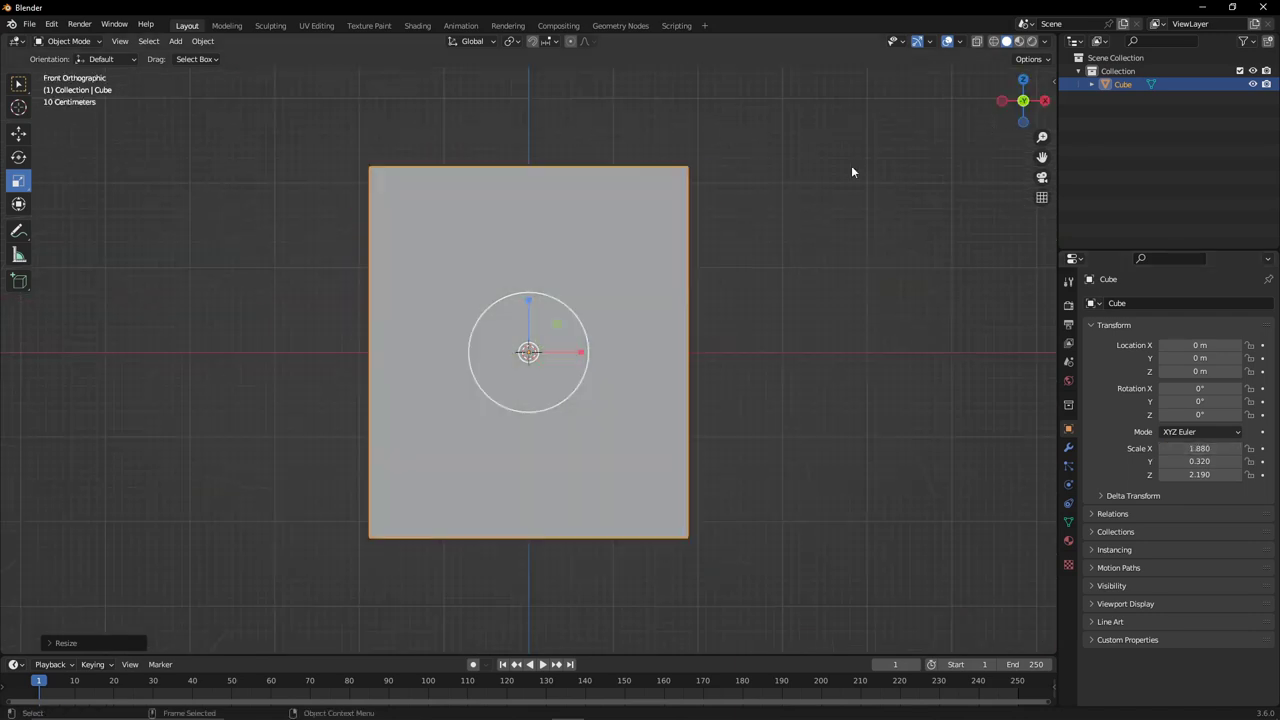
click(175, 41)
click(302, 72)
Raise the new cube above the slab and flatten it into a thin board.
key(g)
key(z)
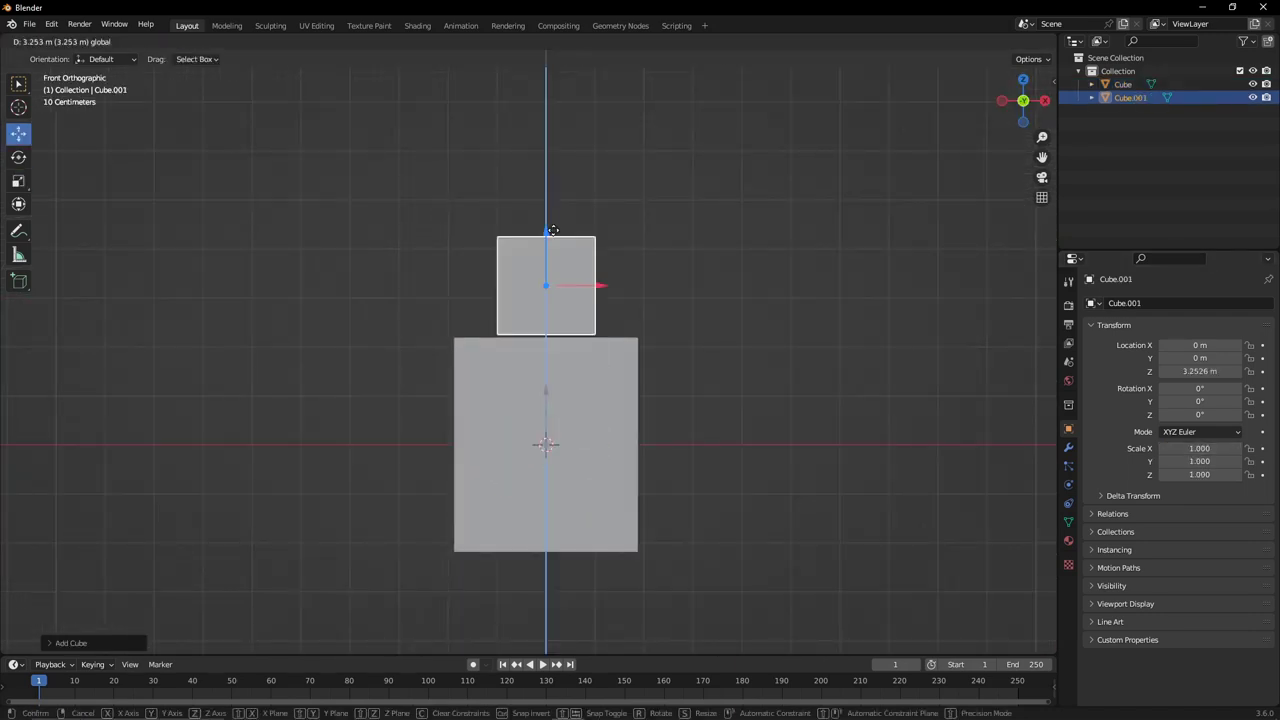
click(544, 250)
key(s)
key(z)
click(544, 240)
key(g)
key(z)
click(547, 266)
key(KP_Decimal)
Duplicate the board, set the copy's Z thickness to 0.020, and lower it.
key(ctrl+c)
key(ctrl+v)
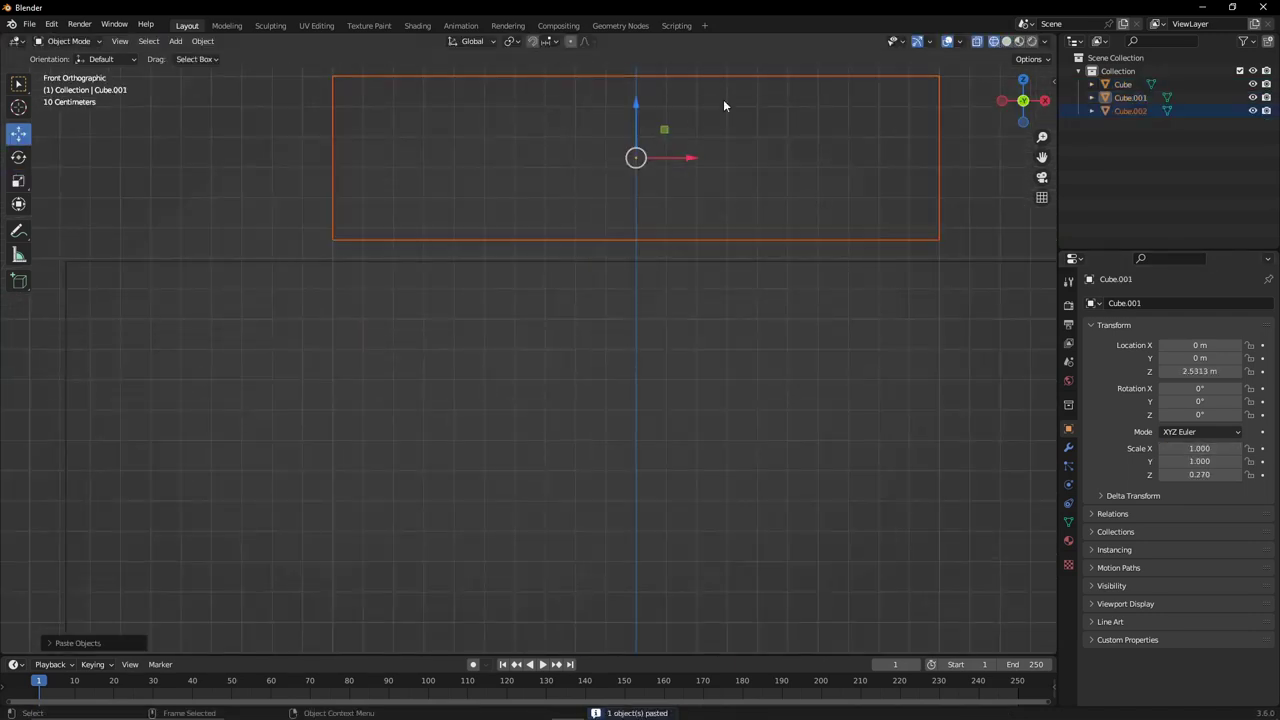
click(1251, 97)
key(g)
key(z)
key(s)
key(z)
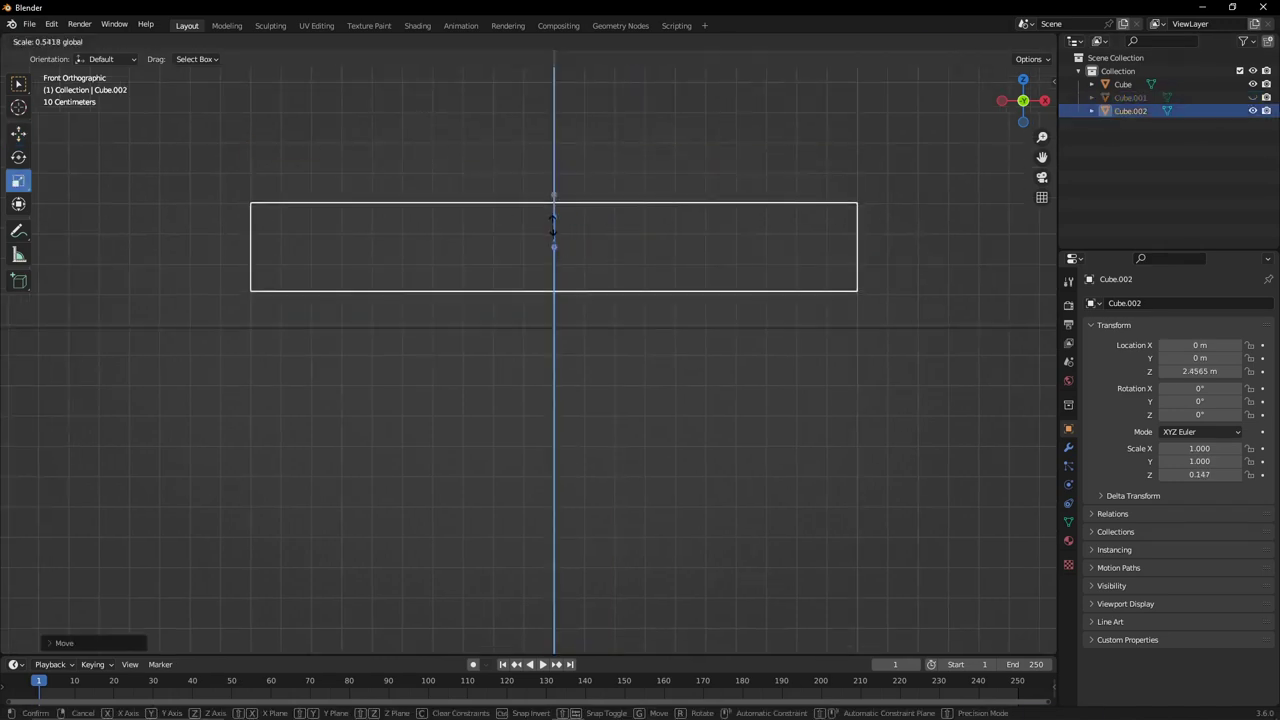
click(1200, 474)
text(0.020)
key(Return)
scroll(528, 350, up, 2)
click(18, 133)
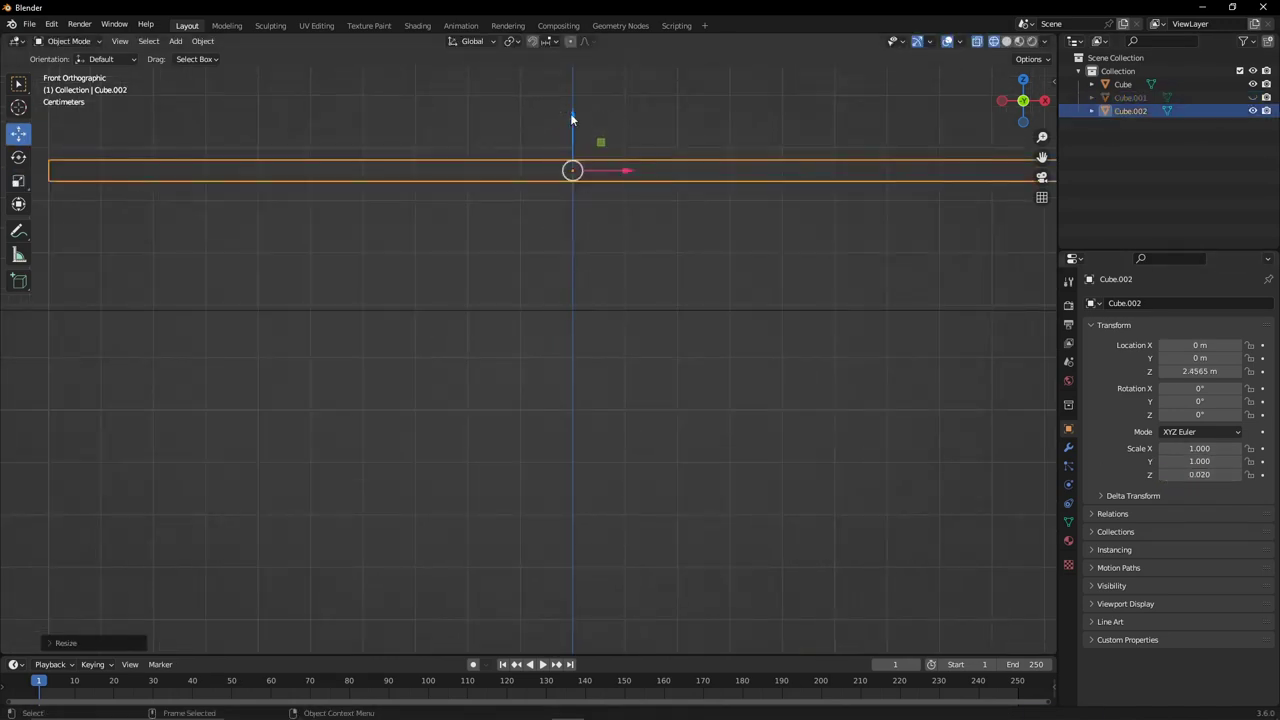
drag(574, 120, 572, 243)
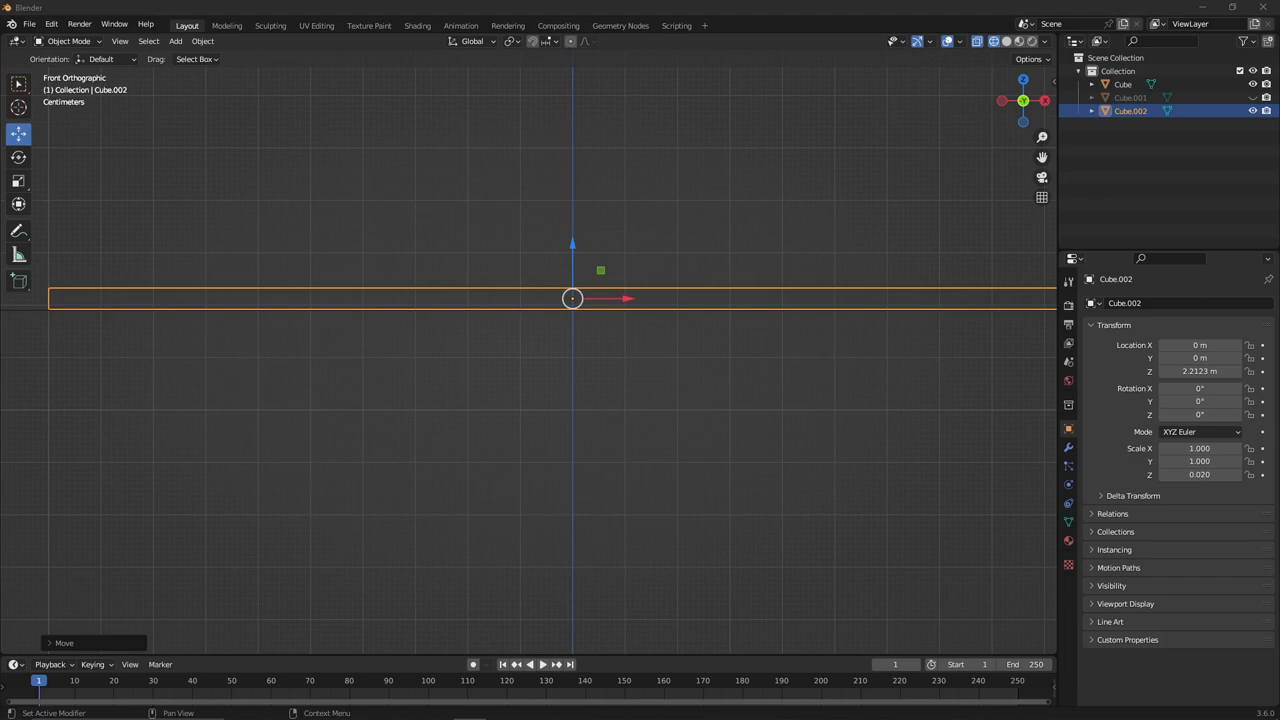
From the top view, resize the copy Cube.002 to 1.901 × 0.339 × 0.020.
click(1022, 79)
click(18, 180)
drag(545, 298, 545, 320)
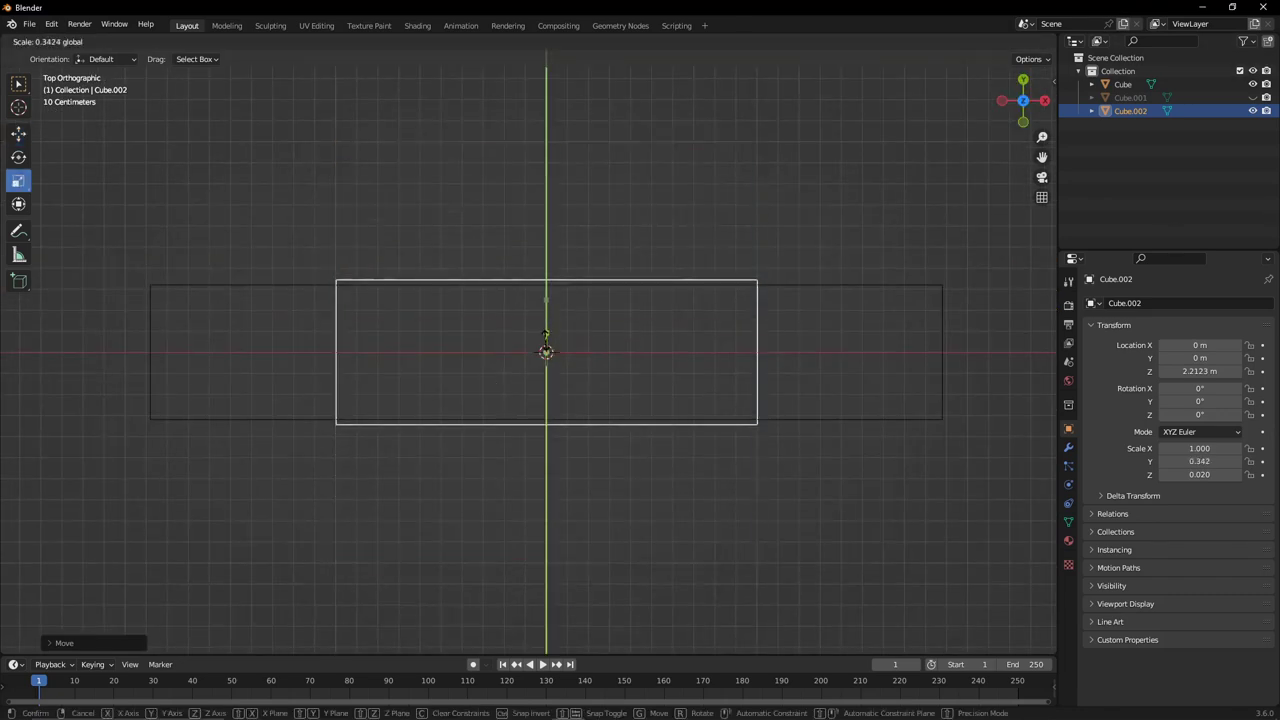
drag(598, 352, 835, 349)
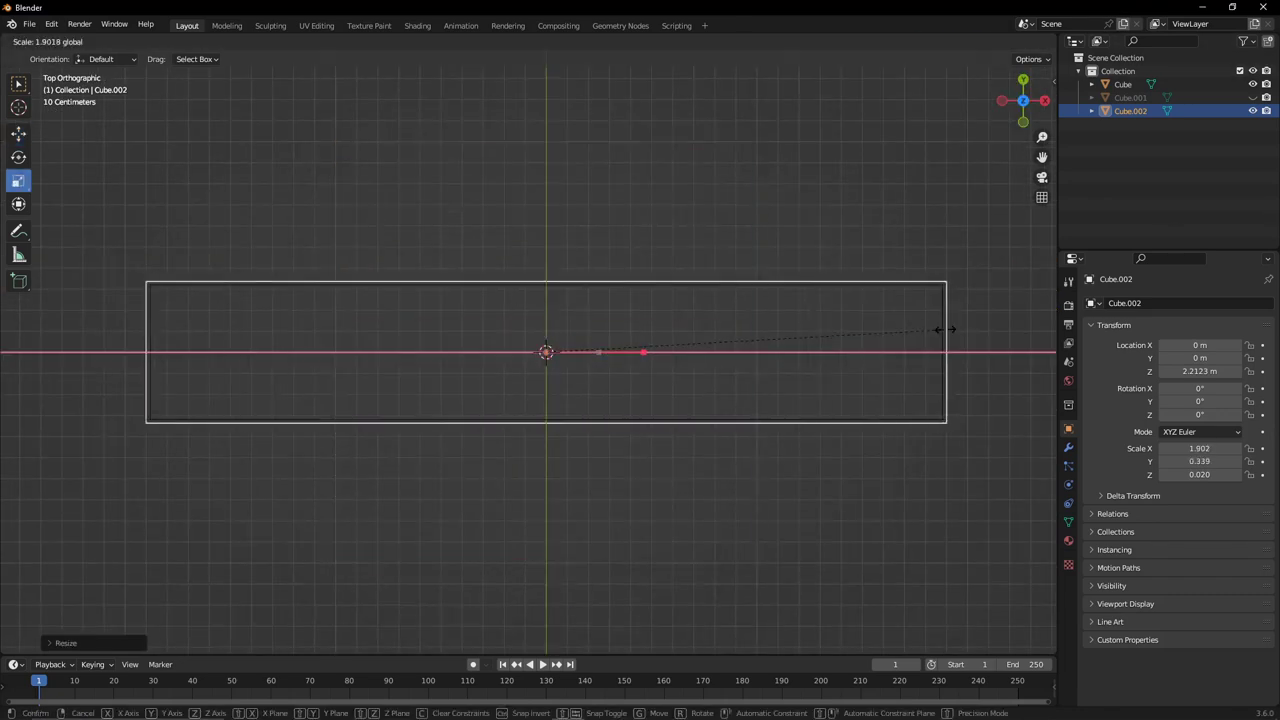
drag(945, 330, 945, 330)
scroll(687, 314, up, 3)
scroll(566, 374, down, 1)
drag(220, 378, 222, 378)
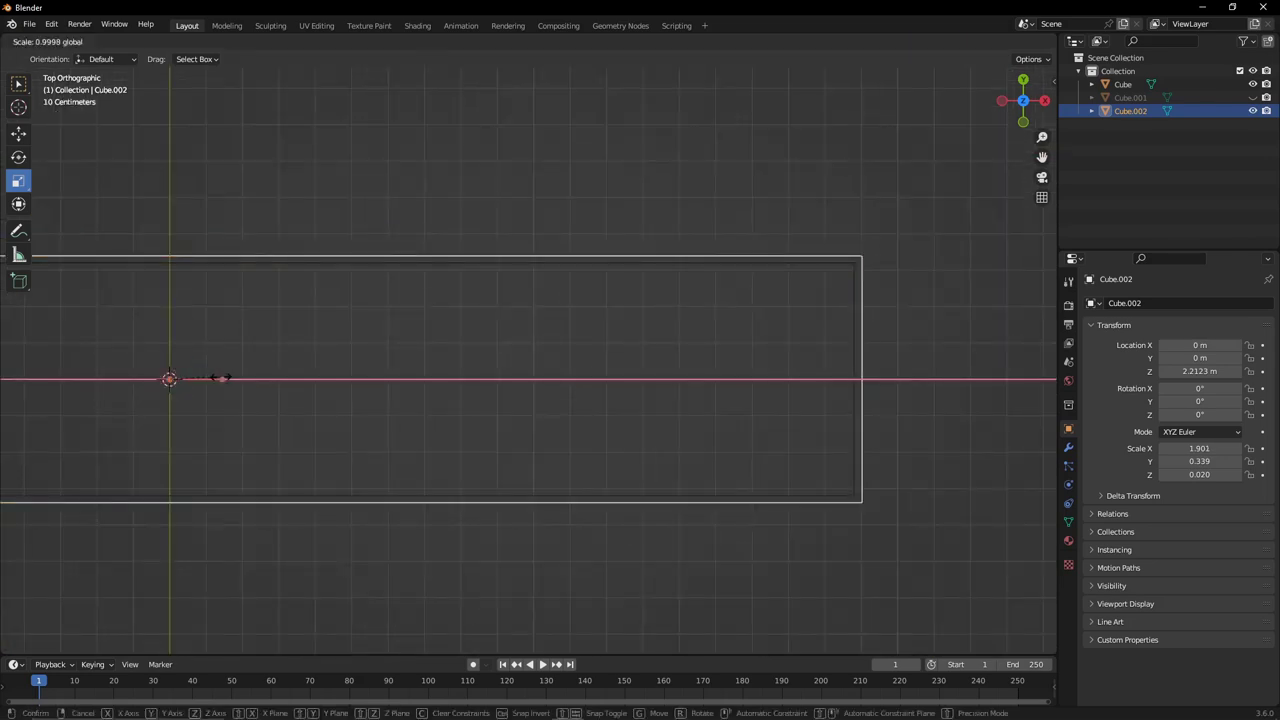
click(222, 378)
click(637, 385)
middle_drag(637, 385, 728, 313)
key(KP_1)
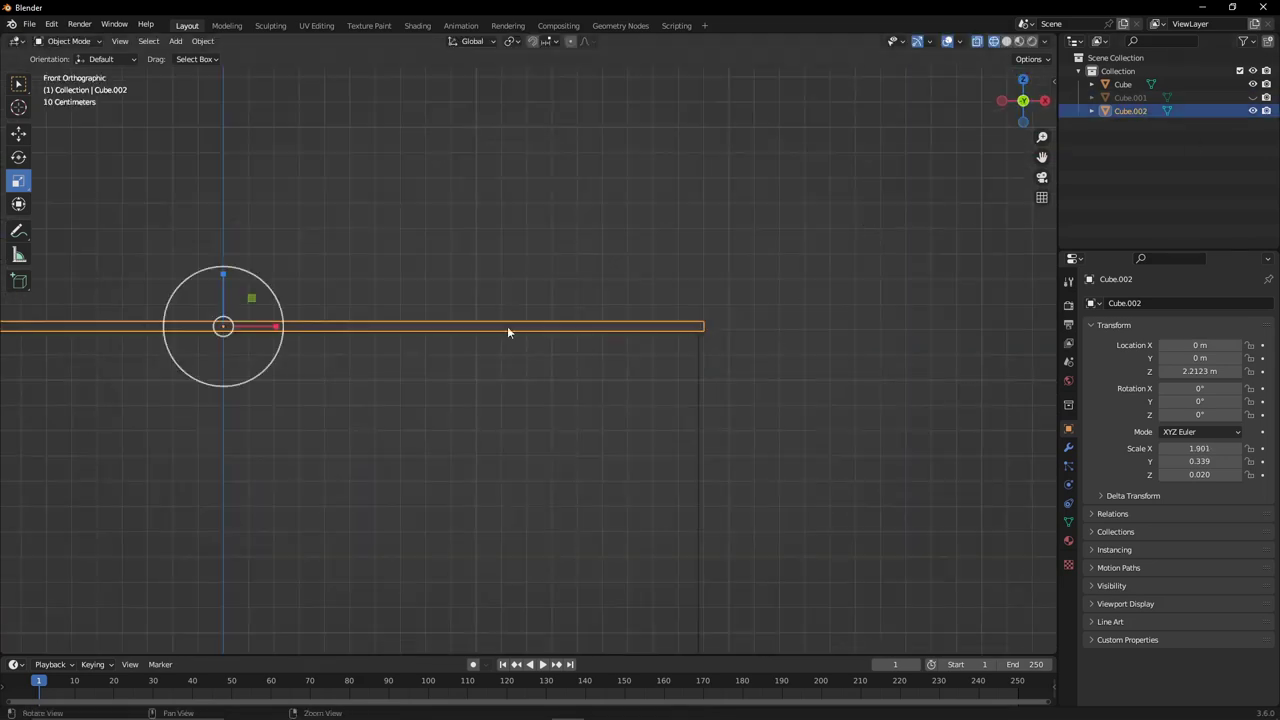
Scale Cube.001 to X 3.343 and Z 0.020 and lower it onto the slab.
shift+middle_drag(507, 330, 654, 318)
scroll(689, 286, down, 2)
click(477, 255)
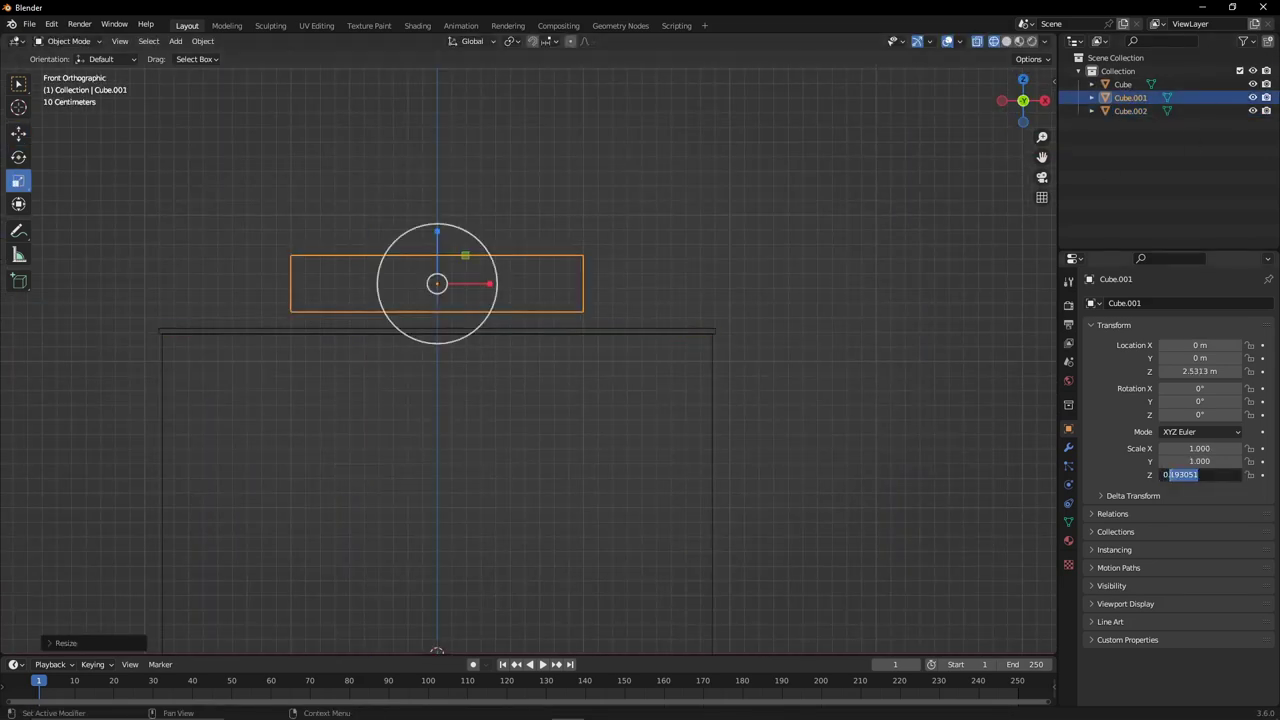
key(s)
key(x)
key(shift+space)
key(g)
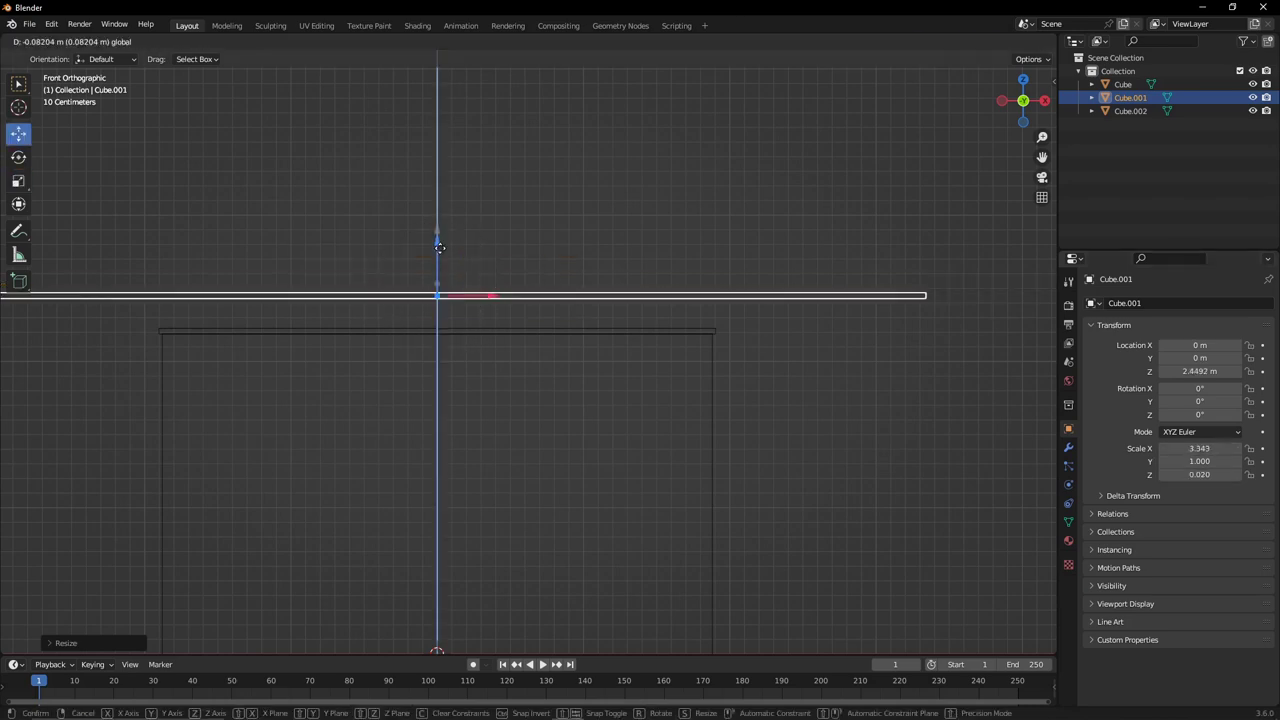
key(KP_Decimal)
scroll(504, 292, up, 3)
drag(530, 293, 537, 291)
click(570, 376)
In Edit Mode, extrude Cube.002's top face and scale it outward along X.
key(Tab)
scroll(570, 376, down, 3)
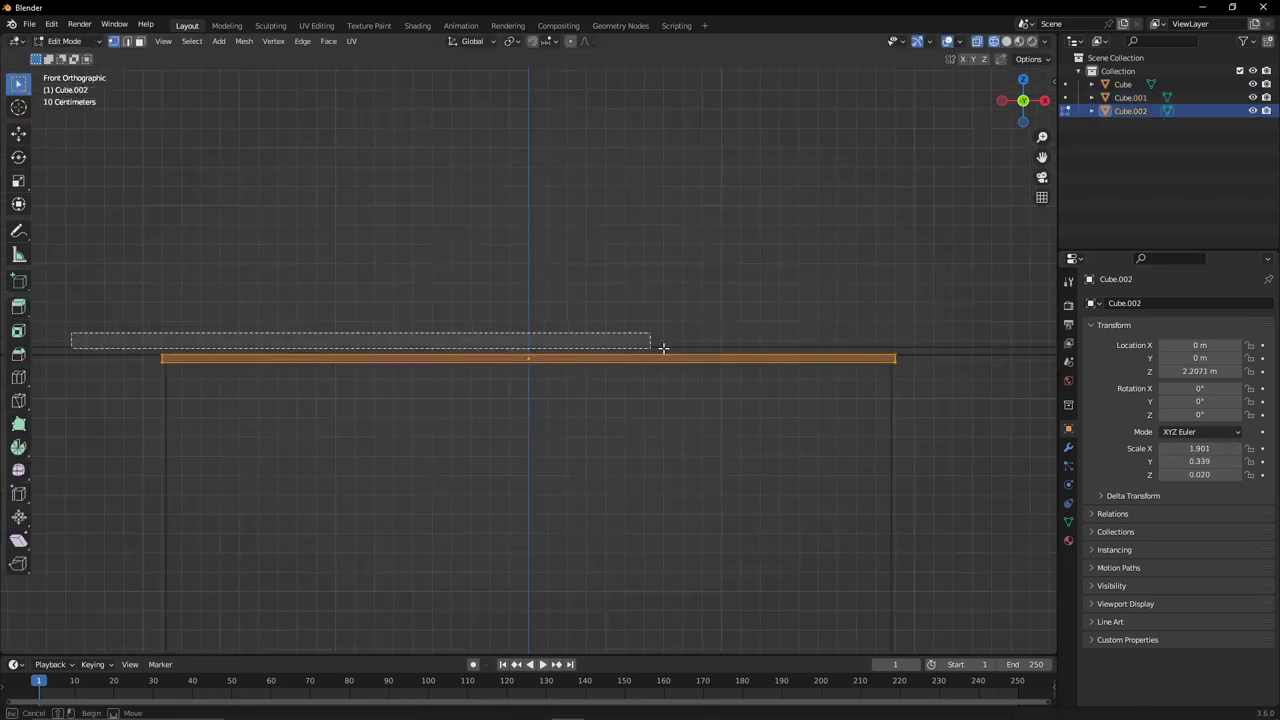
scroll(690, 356, up, 1)
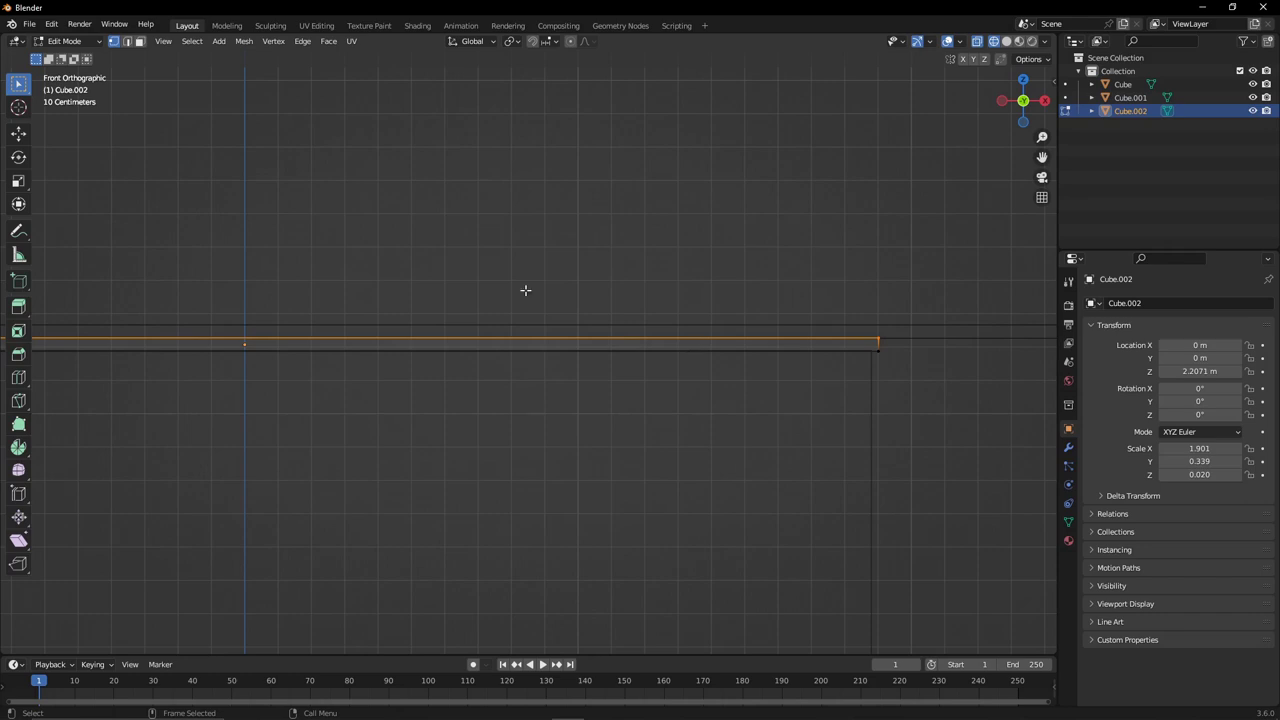
key(e)
key(s)
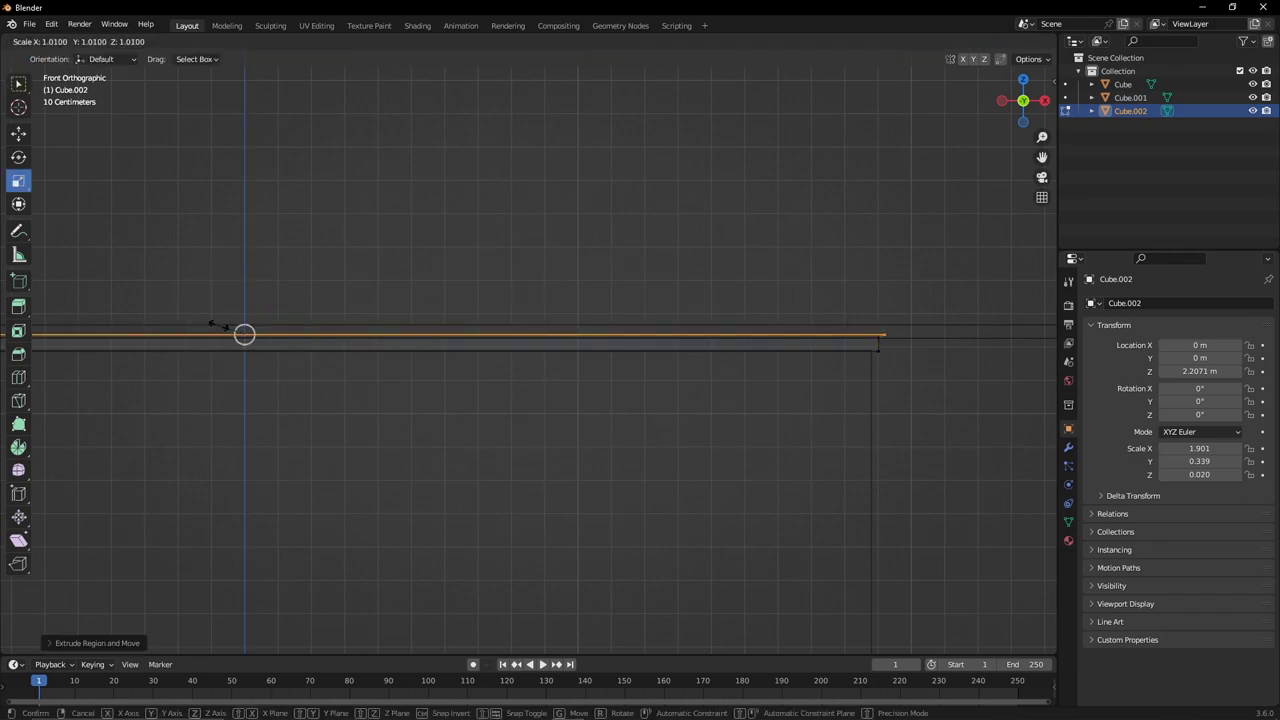
click(217, 325)
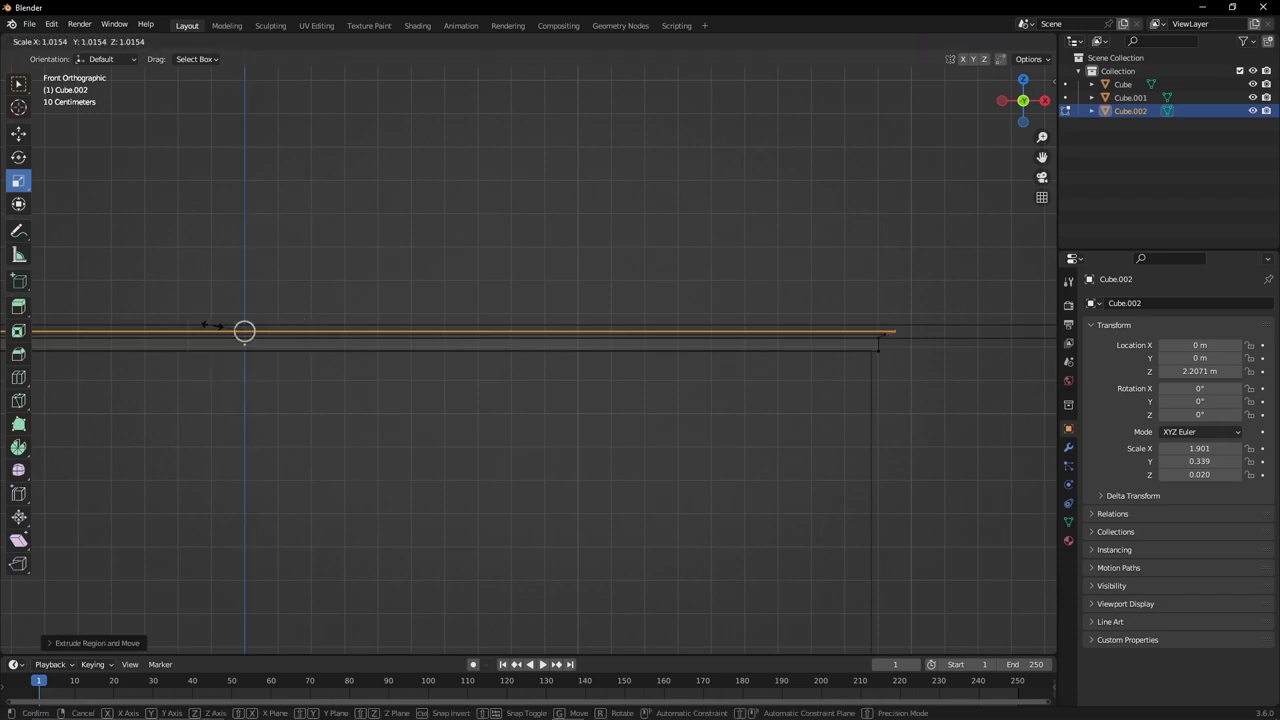
click(212, 325)
scroll(540, 366, up, 2)
shift+middle_drag(540, 366, 102, 341)
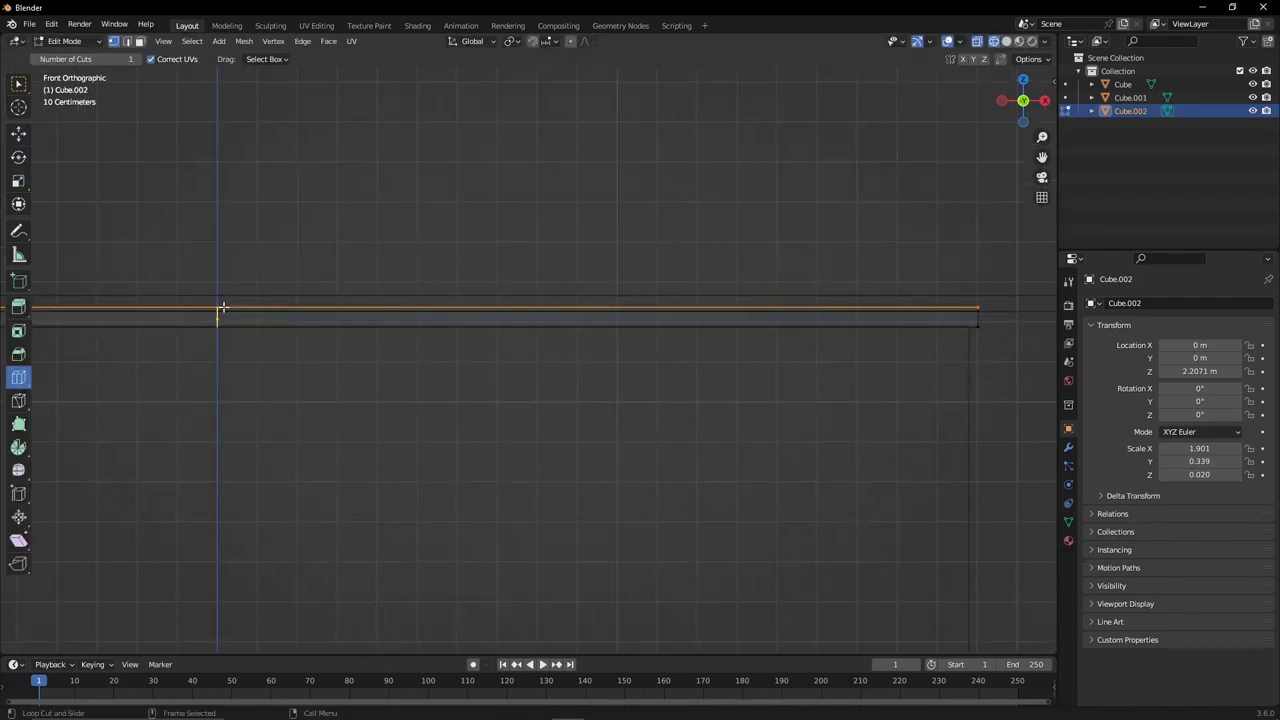
click(18, 180)
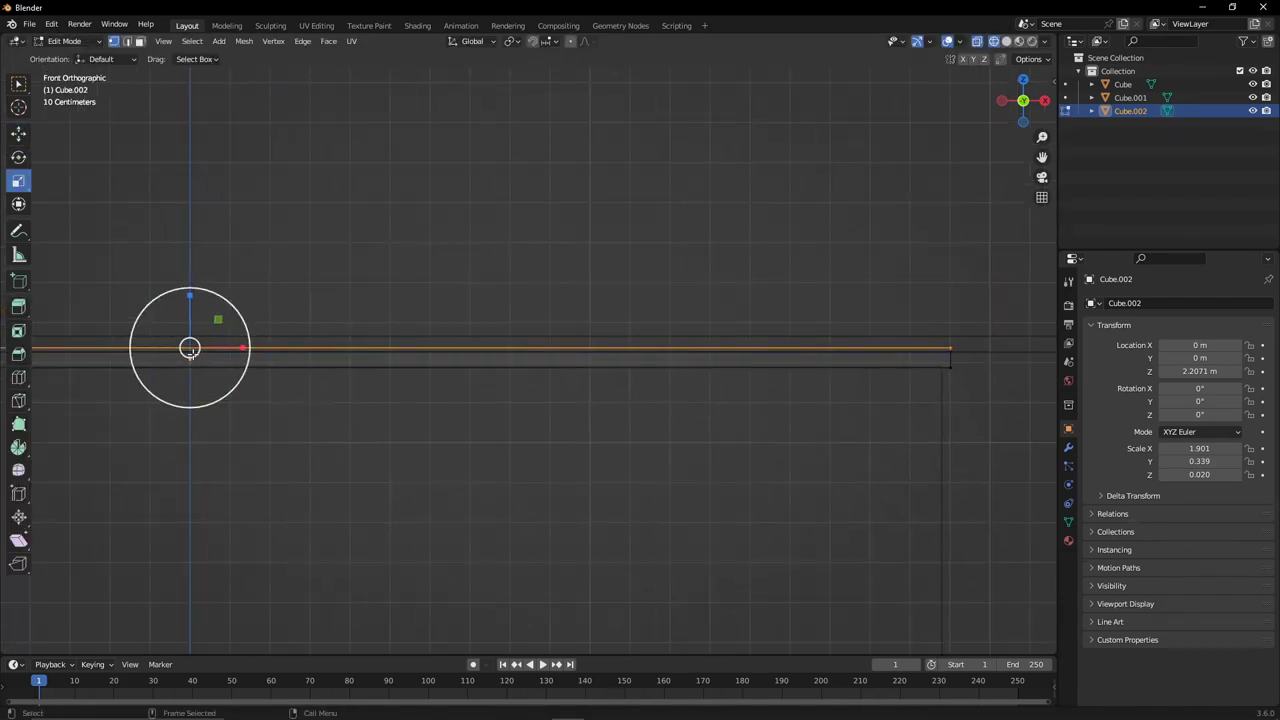
shift+middle_drag(193, 307, 166, 349)
drag(166, 348, 195, 350)
scroll(340, 388, down, 5)
key(KP_Decimal)
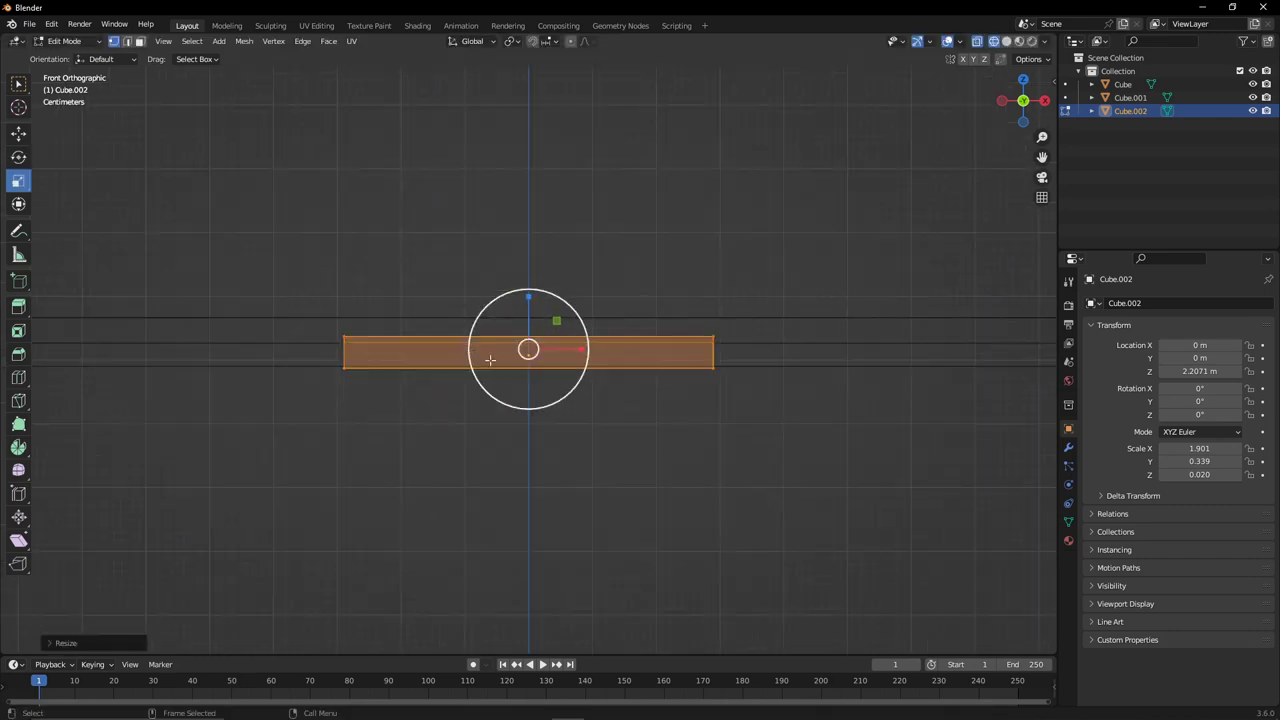
Apply Cube.002's scale to 1.000, then extrude and widen its top face again.
key(Tab)
key(ctrl+a)
click(503, 357)
key(Tab)
drag(500, 337, 478, 336)
key(e)
click(462, 342)
key(Tab)
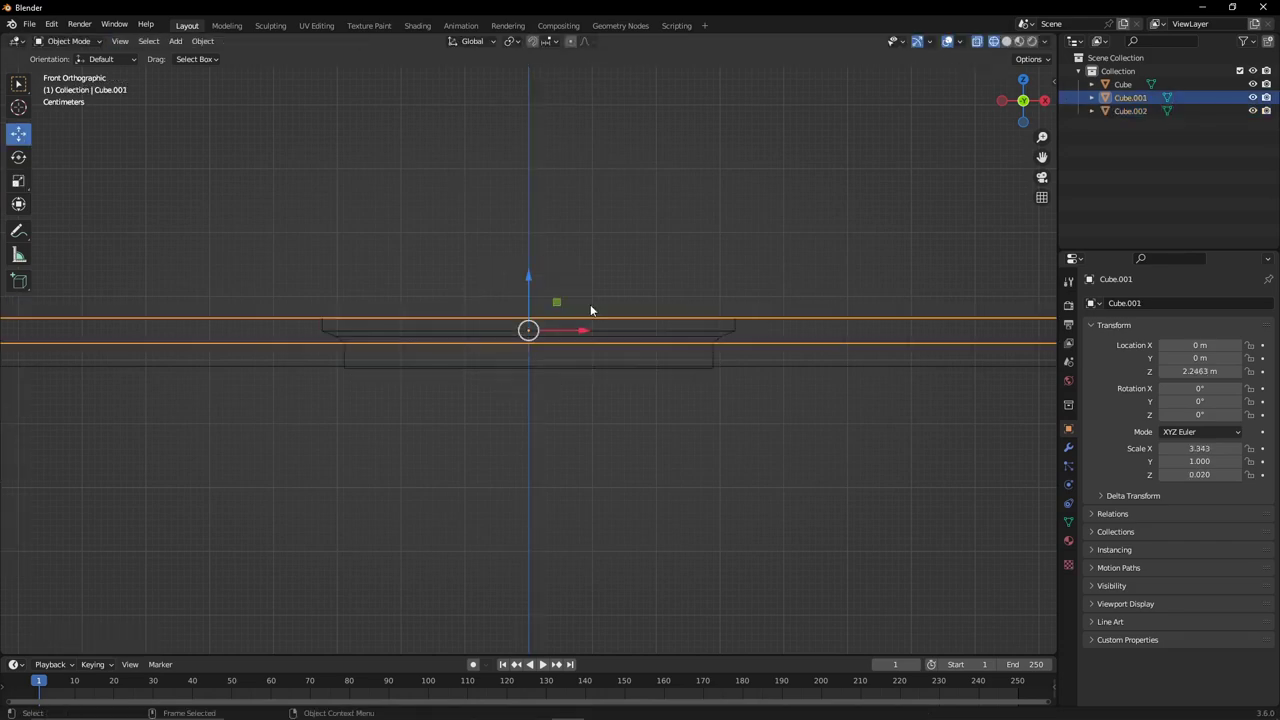
key(Tab)
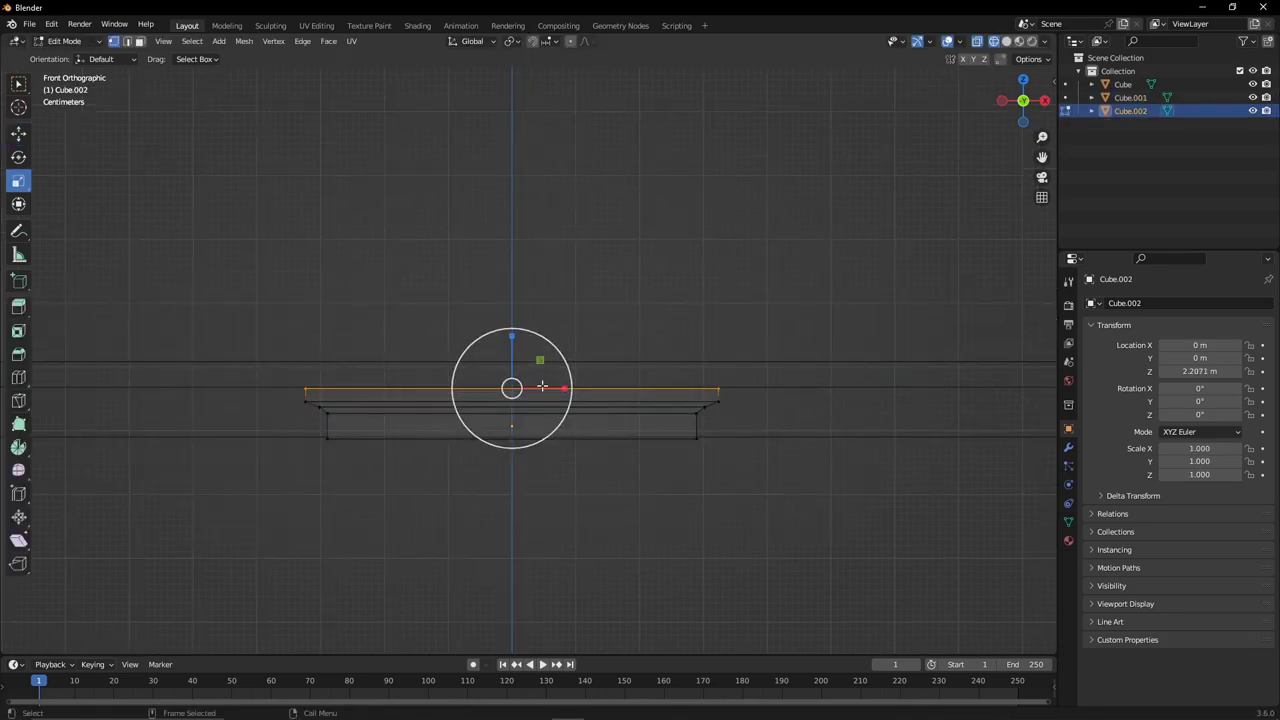
Widen the newly extruded top layer of the cornice slightly.
click(495, 398)
drag(486, 388, 478, 385)
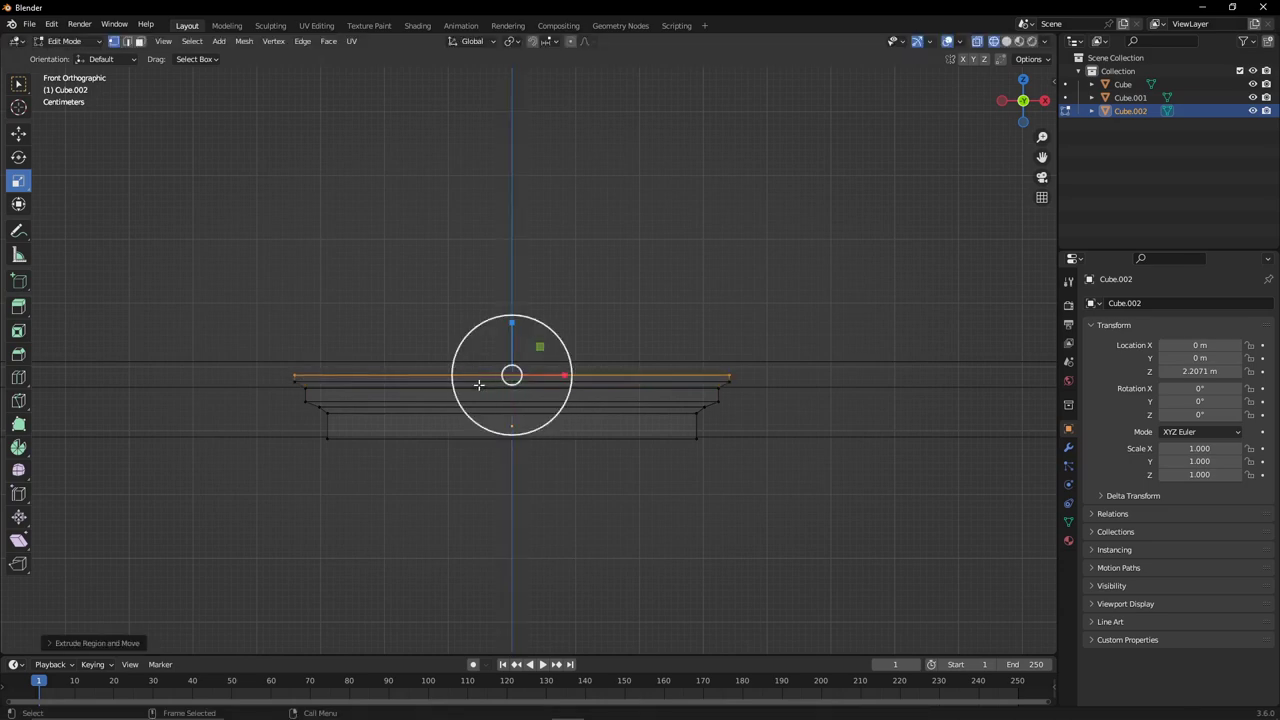
click(446, 394)
scroll(494, 397, up, 3)
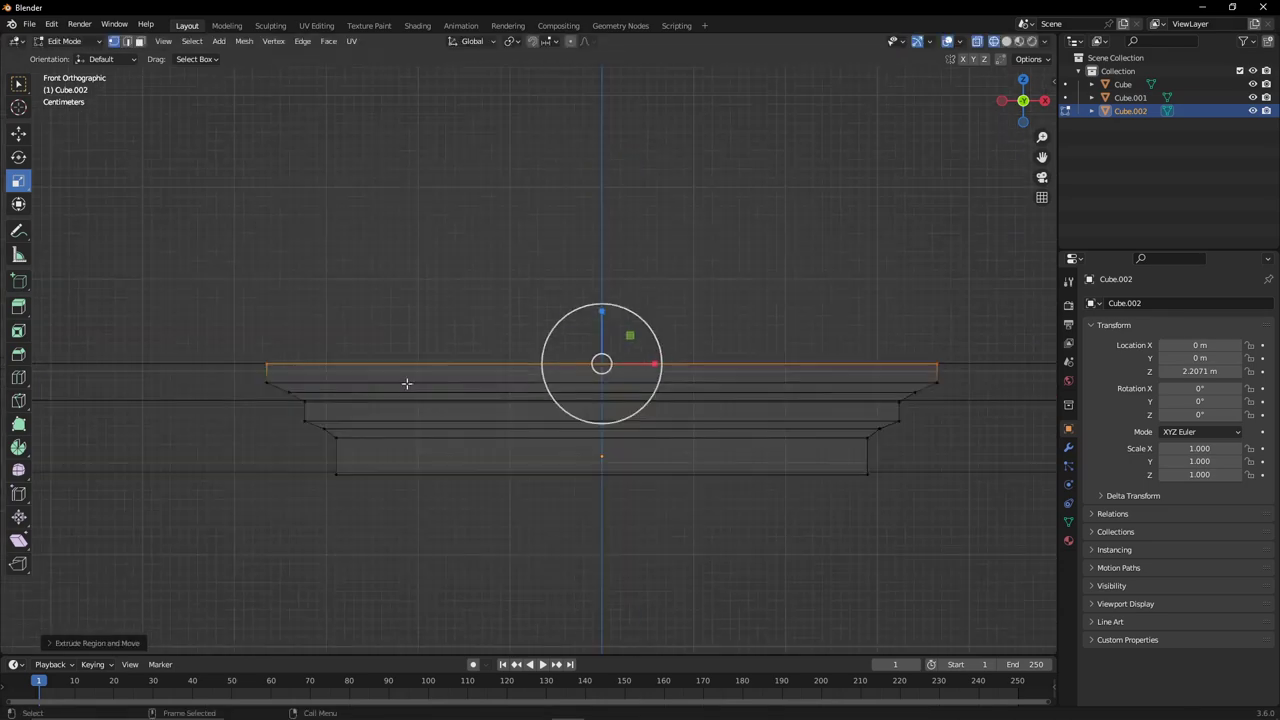
Nudge the wide board Cube.001 up along Z.
key(Tab)
click(606, 355)
key(g)
key(z)
click(606, 299)
In Cube.002's Edit Mode, narrow a long horizontal edge of the profile.
click(600, 365)
key(Tab)
click(629, 398)
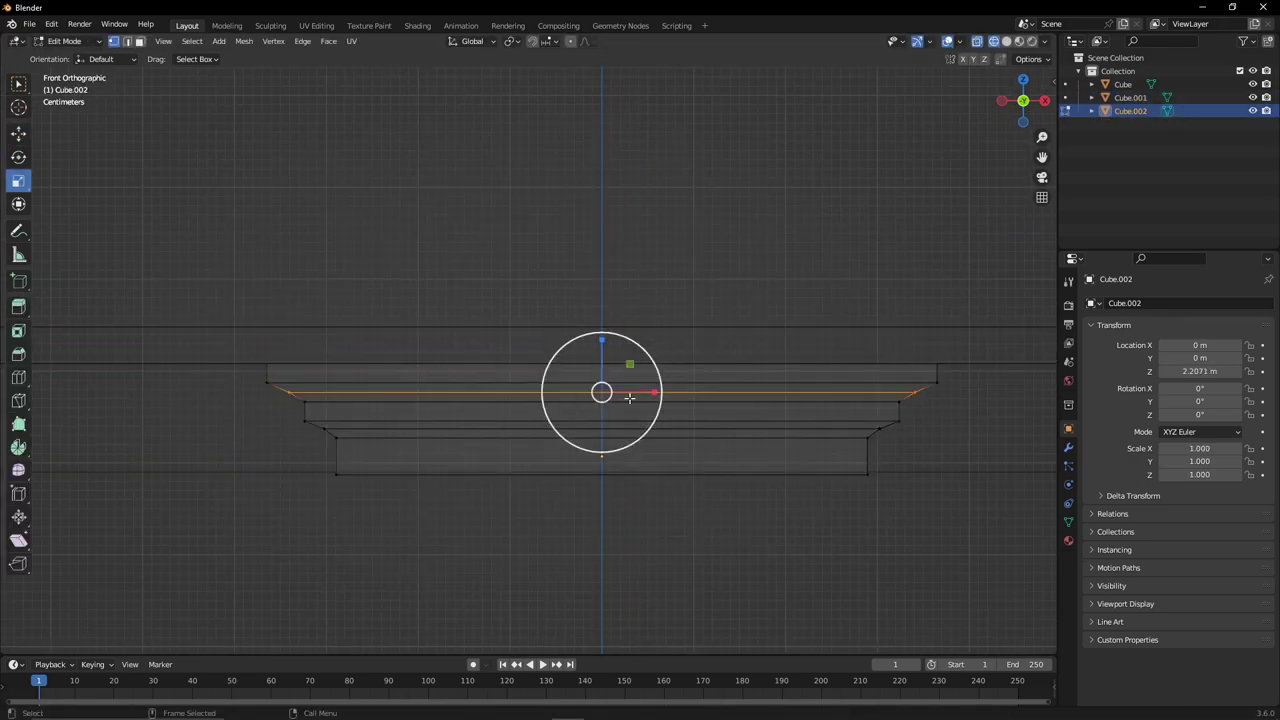
drag(565, 390, 533, 393)
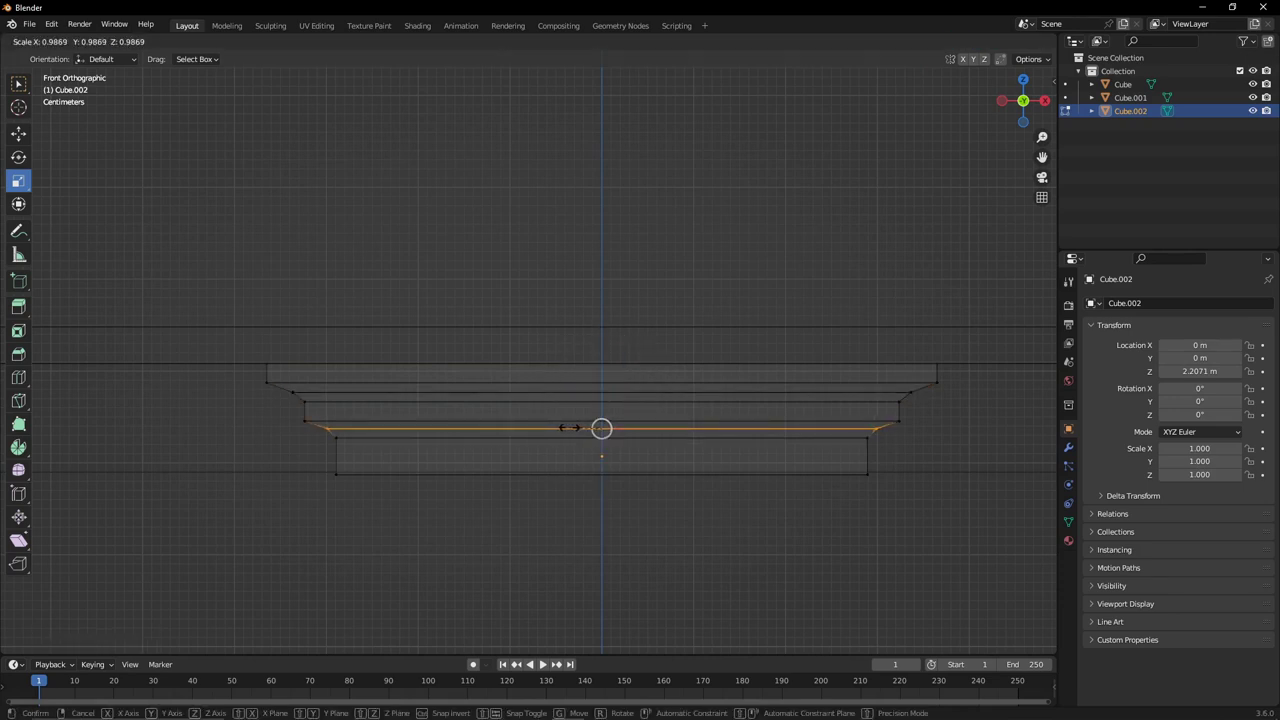
click(568, 428)
Extrude the top edge up along Z and widen it into a new tier.
click(940, 364)
key(e)
key(z)
click(568, 357)
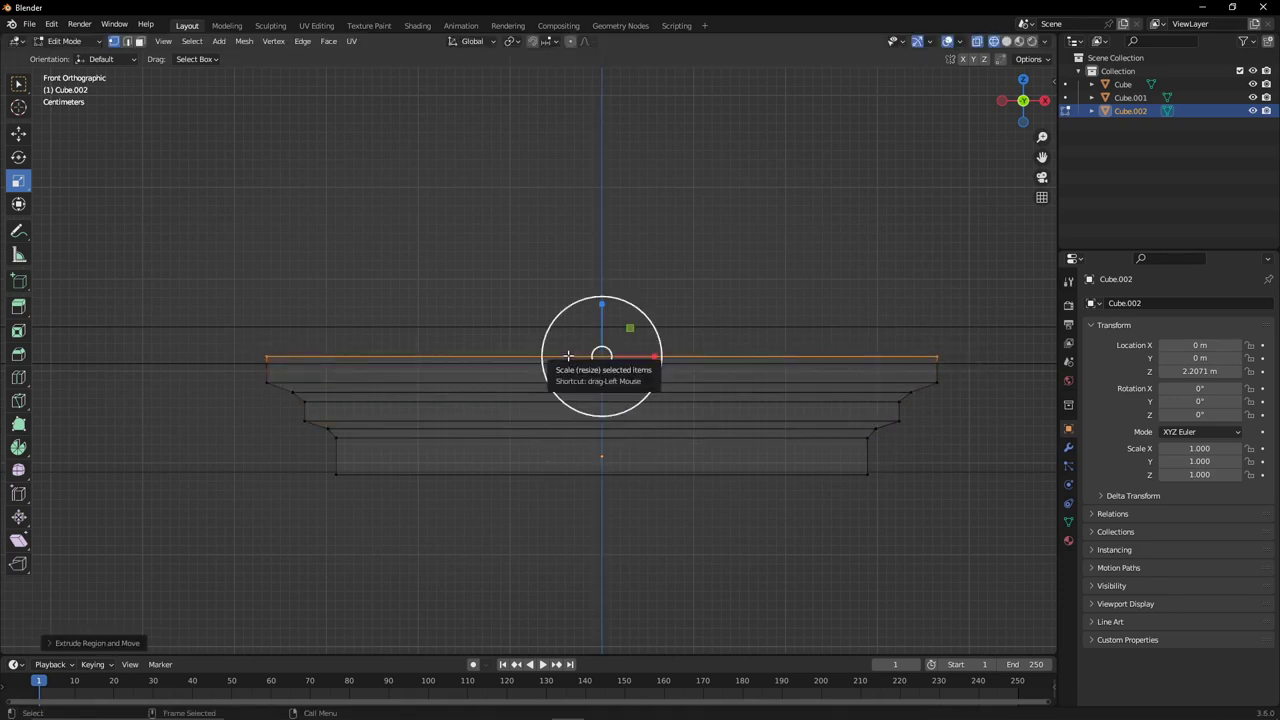
drag(568, 357, 553, 356)
click(531, 344)
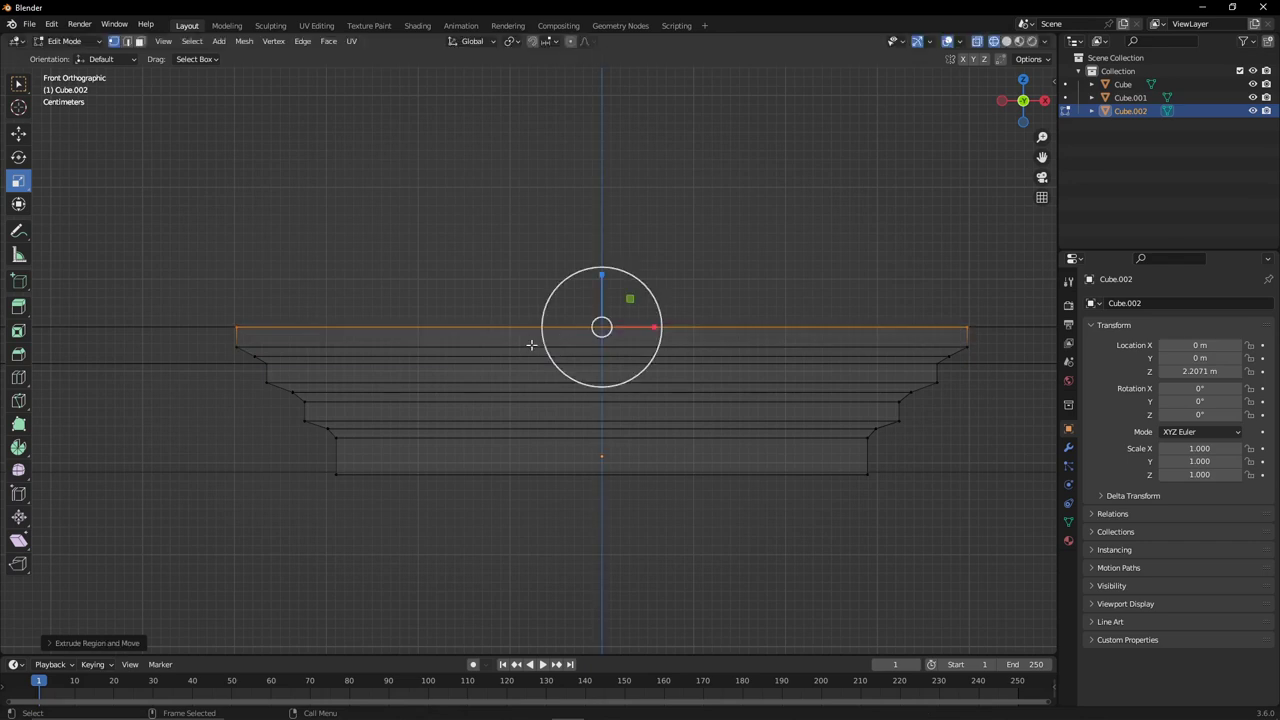
Rescale and slightly lower the lower ledge edges of the cornice profile.
drag(977, 358, 977, 358)
key(s)
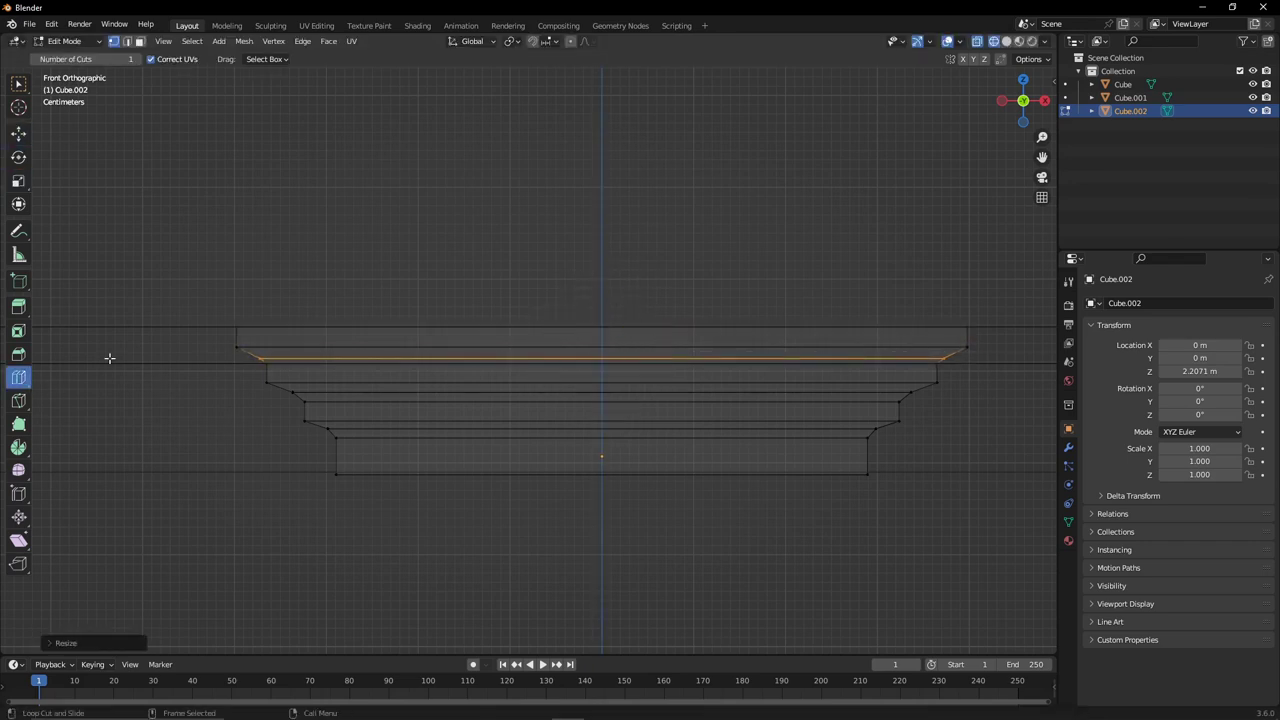
click(290, 395)
key(s)
key(z)
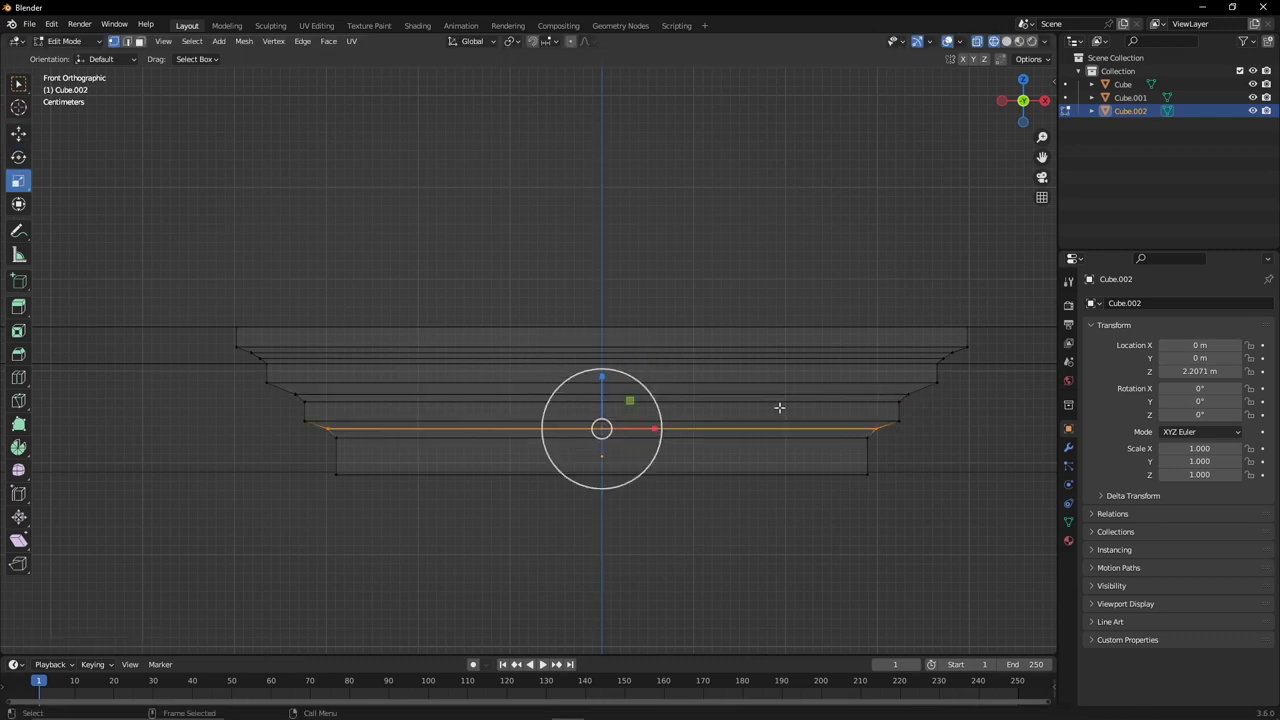
key(g)
key(z)
click(578, 428)
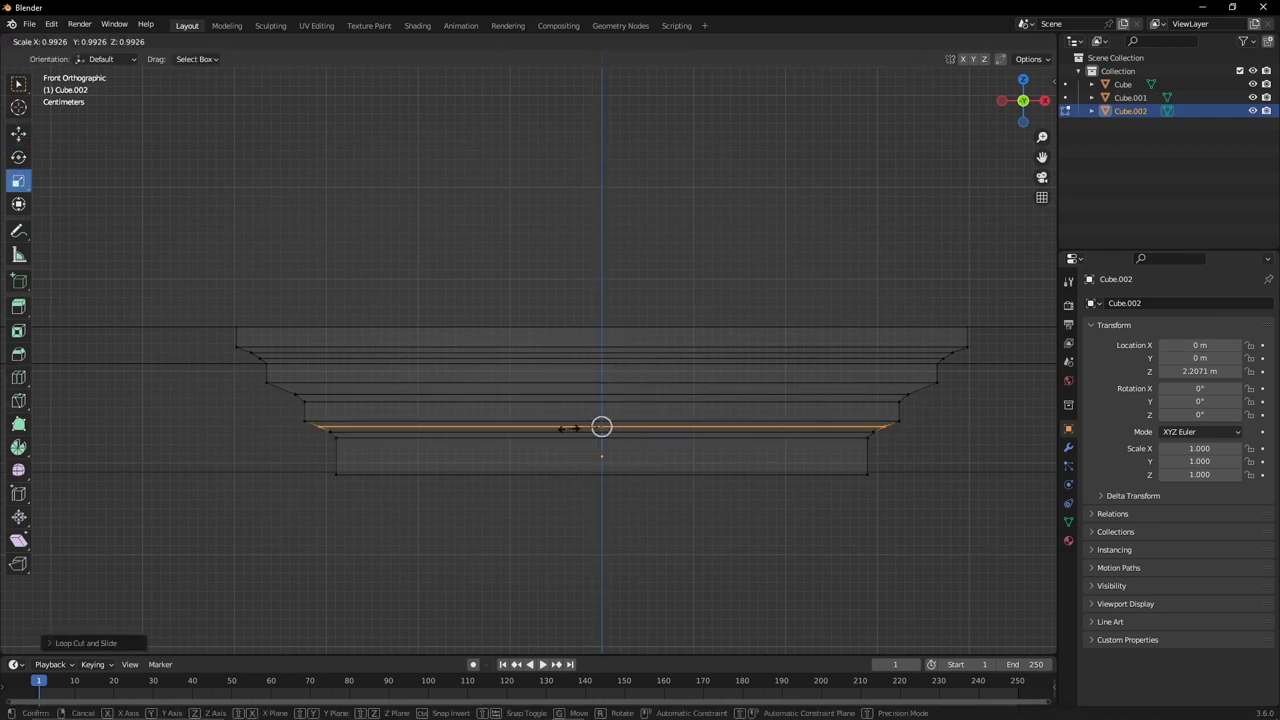
click(567, 428)
click(572, 389)
key(s)
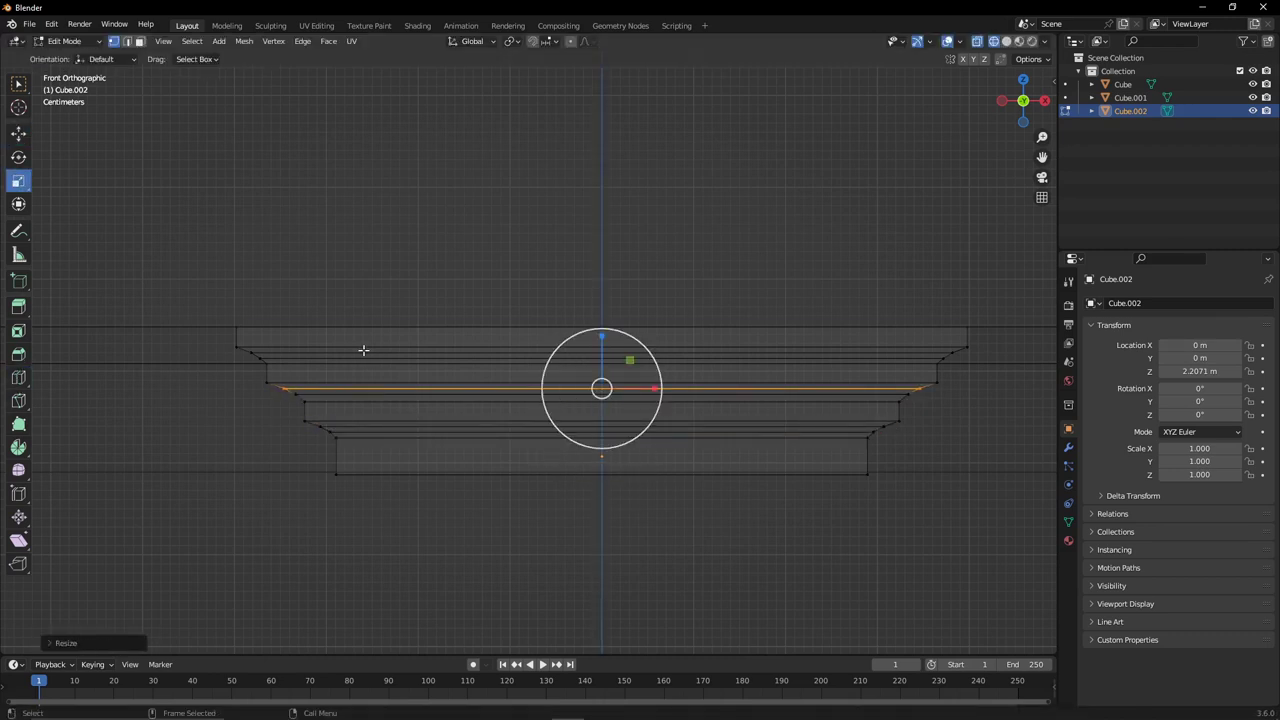
Extrude the cornice's top edge upward twice, widening it into an overhang.
click(233, 334)
key(e)
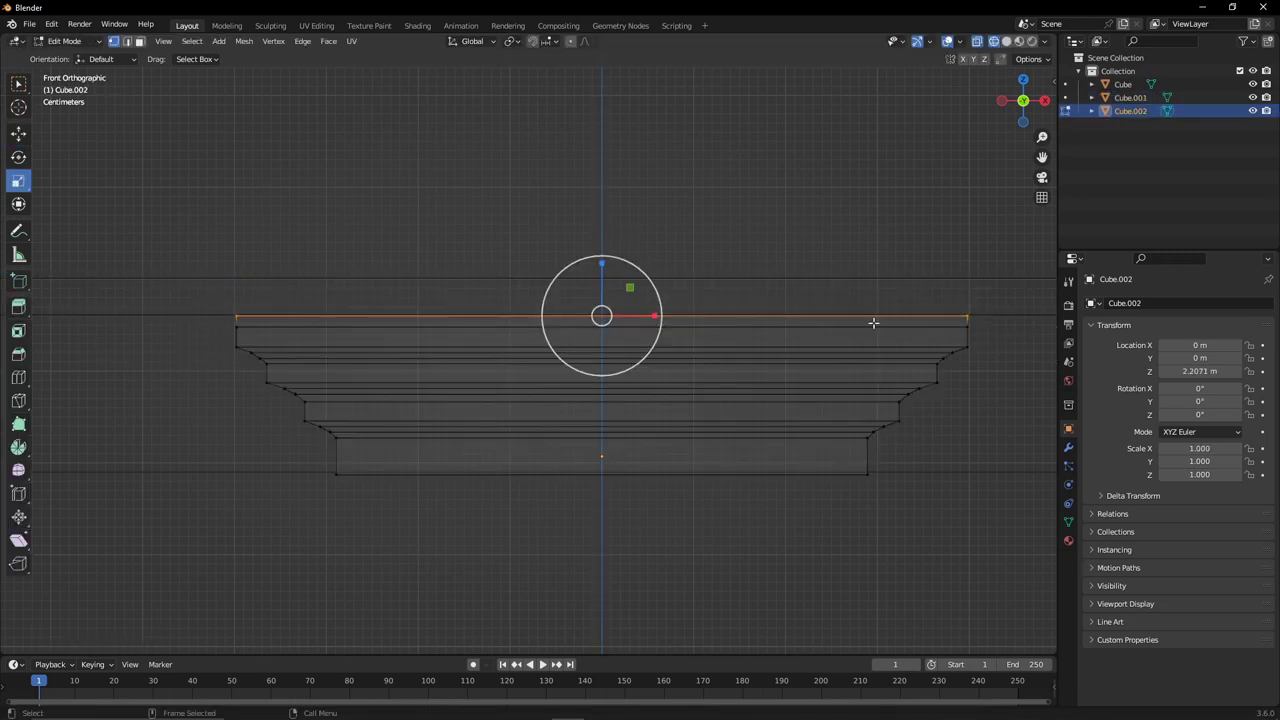
key(s)
click(562, 321)
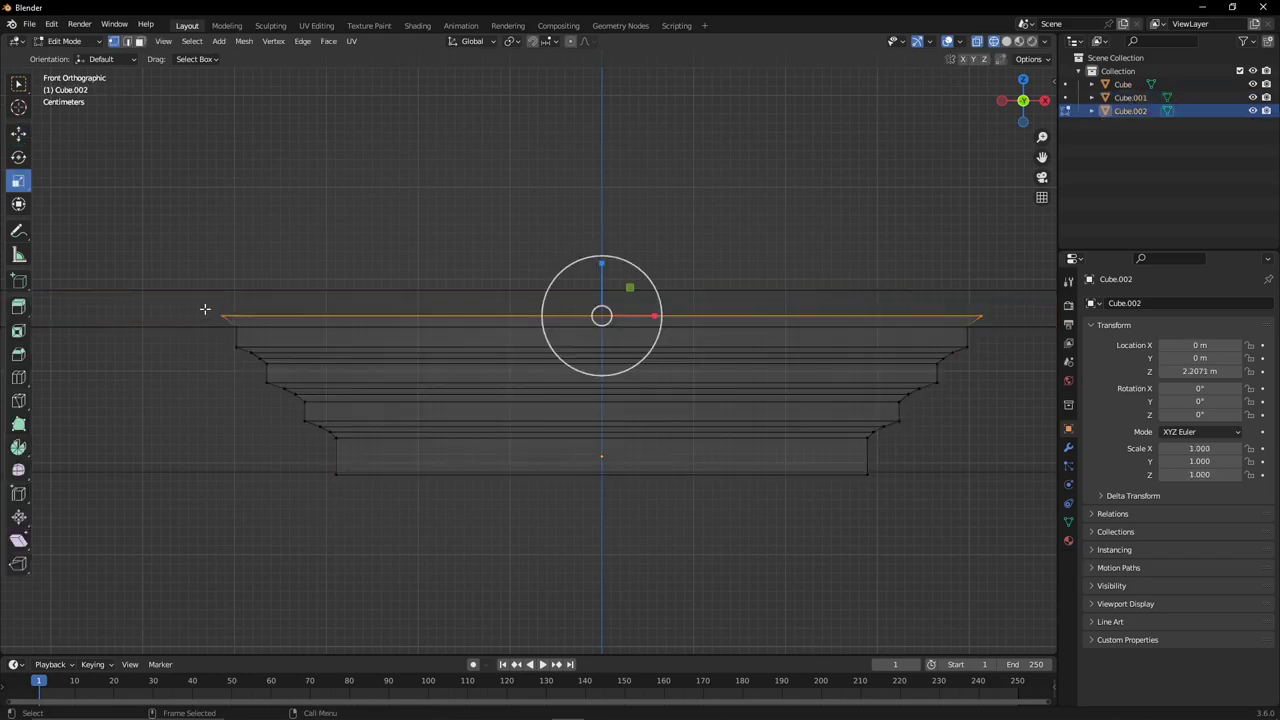
key(e)
click(1006, 289)
key(s)
key(Escape)
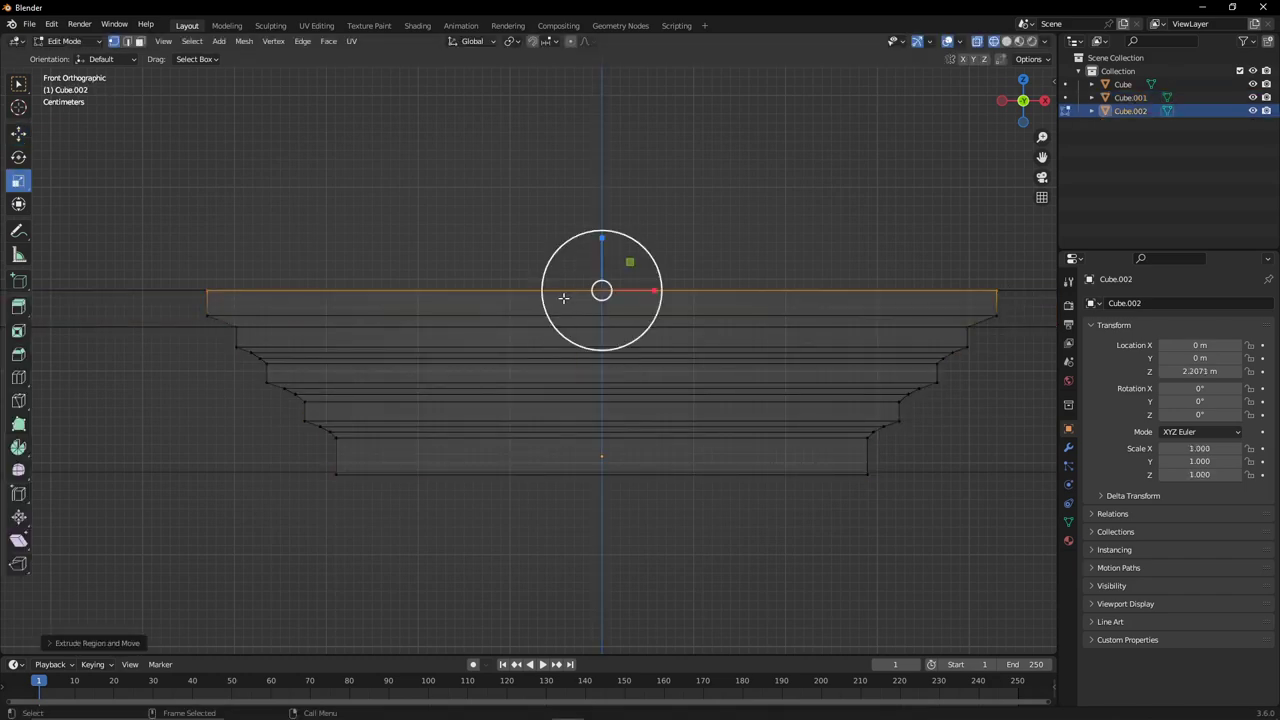
From the top view, slide the selected cornice geometry along X.
key(KP_7)
scroll(700, 250, down, 4)
drag(606, 351, 763, 363)
Shift the selection further left, then frame the area below the cabinet from the front.
scroll(551, 363, up, 10)
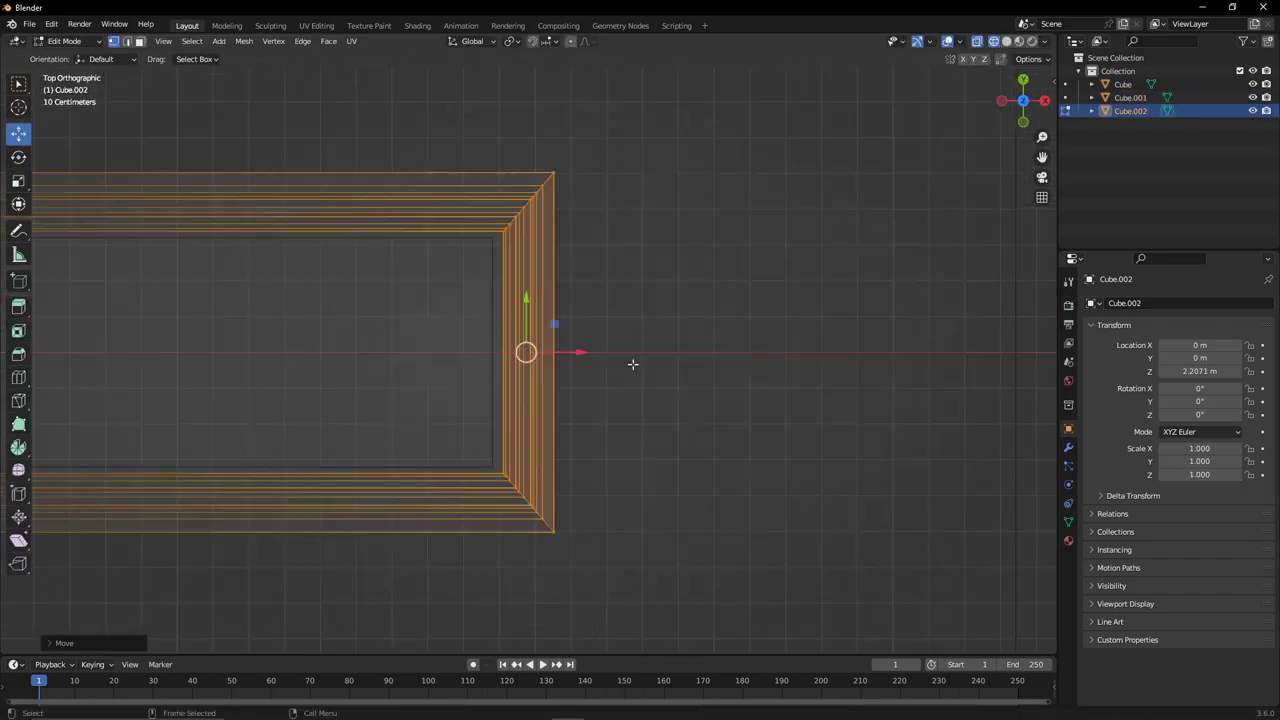
drag(566, 353, 355, 352)
scroll(394, 351, down, 8)
scroll(194, 351, up, 5)
scroll(355, 352, down, 3)
mouse_move(589, 491)
middle_down()
mouse_move(446, 340)
mouse_move(739, 420)
mouse_move(751, 386)
middle_up()
scroll(421, 344, down, 3)
click(421, 344)
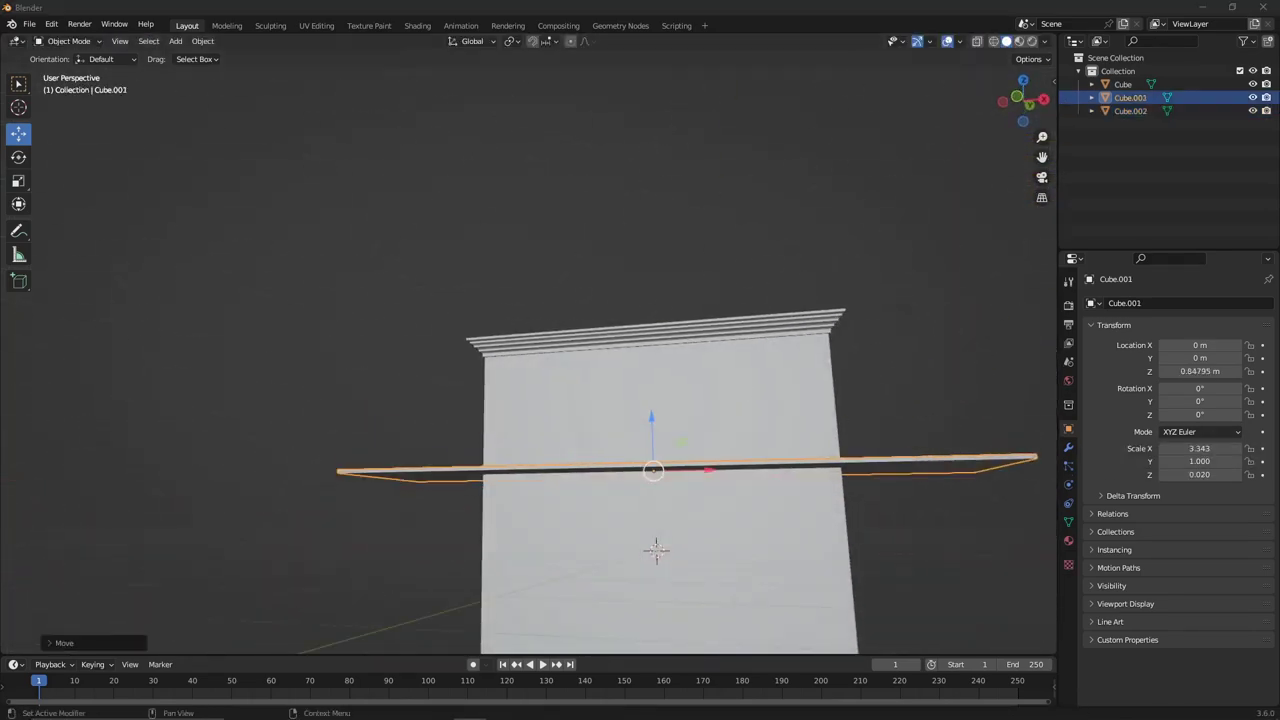
click(1016, 97)
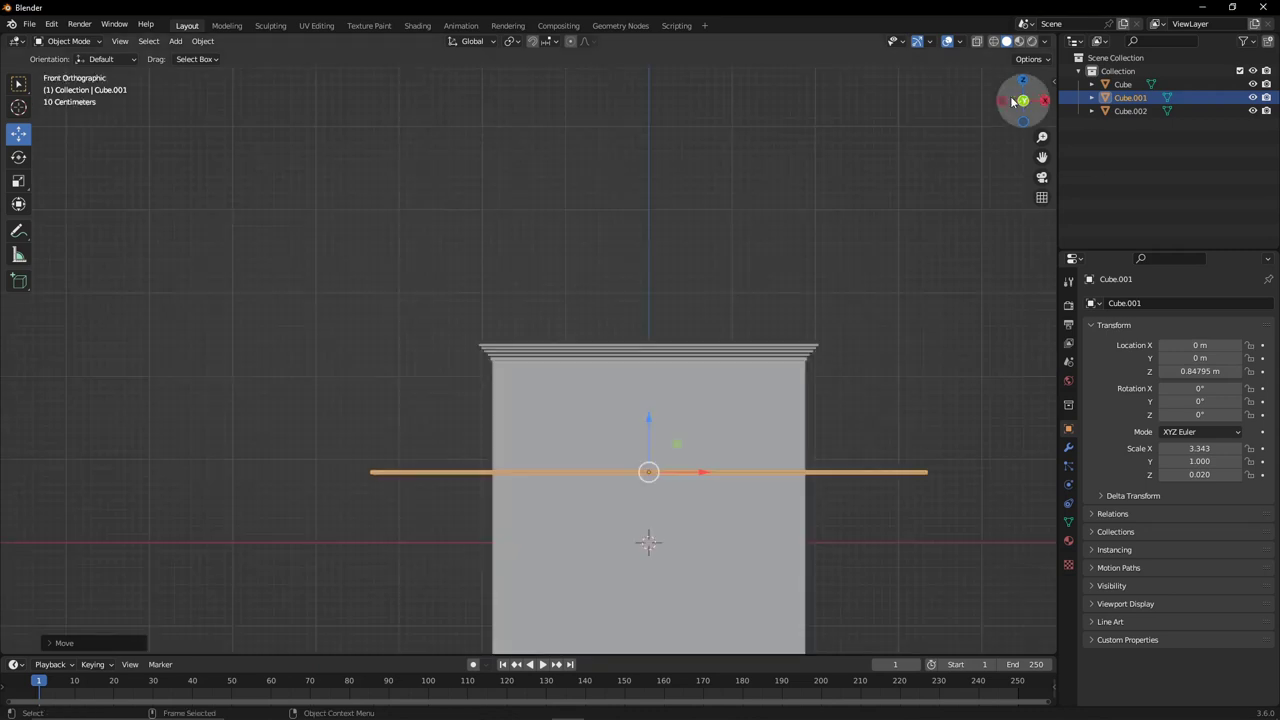
shift+middle_drag(840, 460, 800, 196)
Add a new cube, Cube.003, and flatten it along Z.
click(175, 41)
click(298, 70)
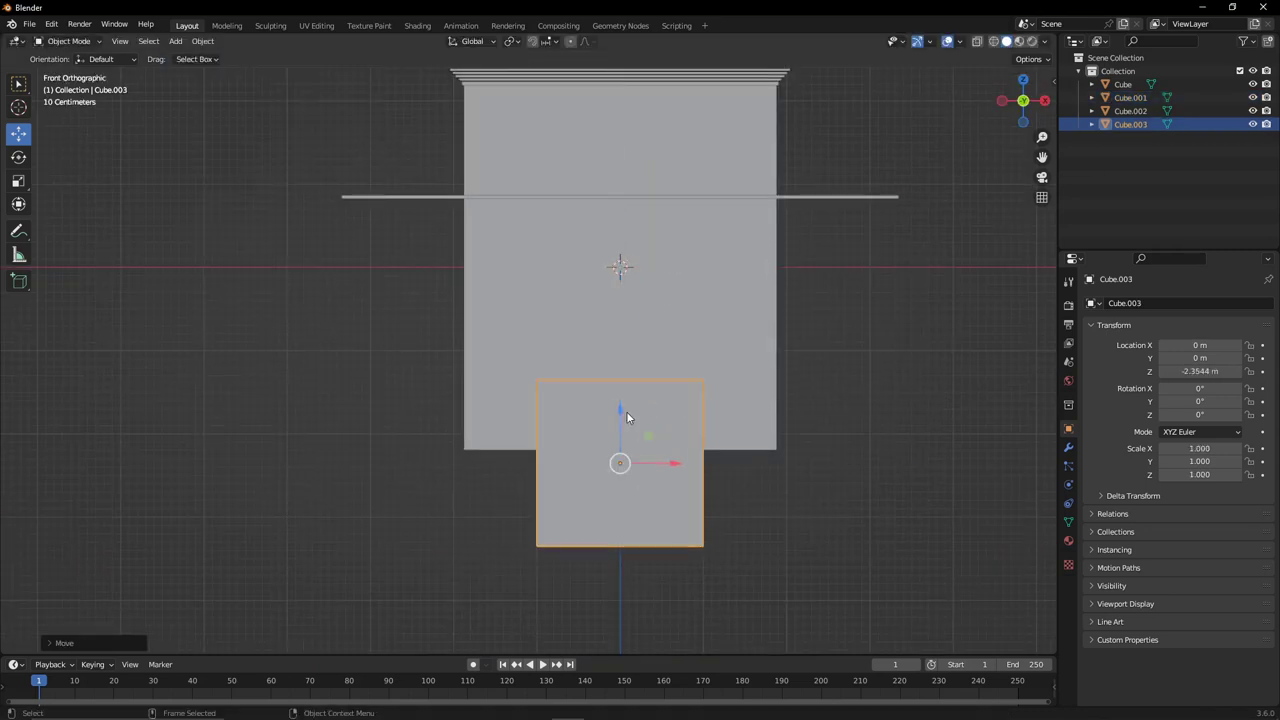
key(s)
key(z)
Move plate Cube.001 down to the cabinet base and set its Z scale to 0.015.
click(610, 199)
key(g)
key(z)
click(622, 432)
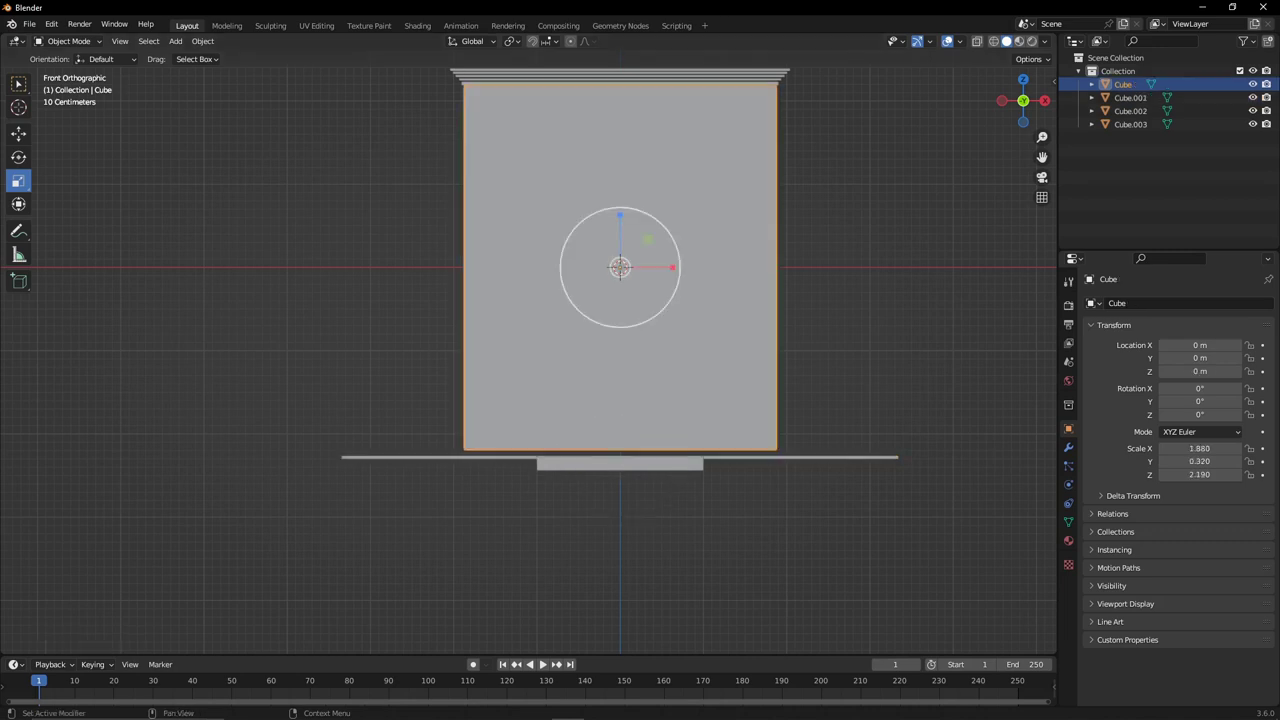
click(1216, 474)
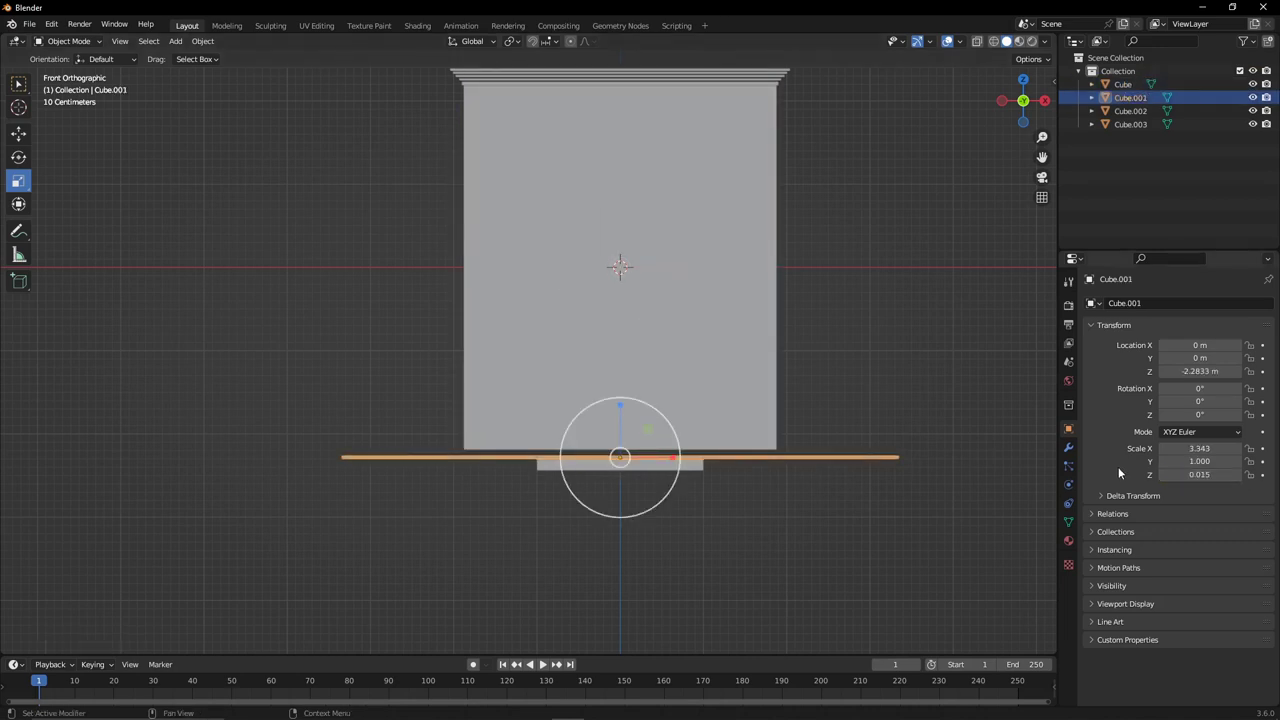
scroll(599, 387, up, 3)
Raise the plate slightly along the vertical axis.
scroll(893, 378, up, 7)
key(shift+space)
key(g)
drag(856, 412, 860, 375)
In Cube.003's mesh, move the geometry vertically, stretch it wider and narrow its depth.
click(1130, 124)
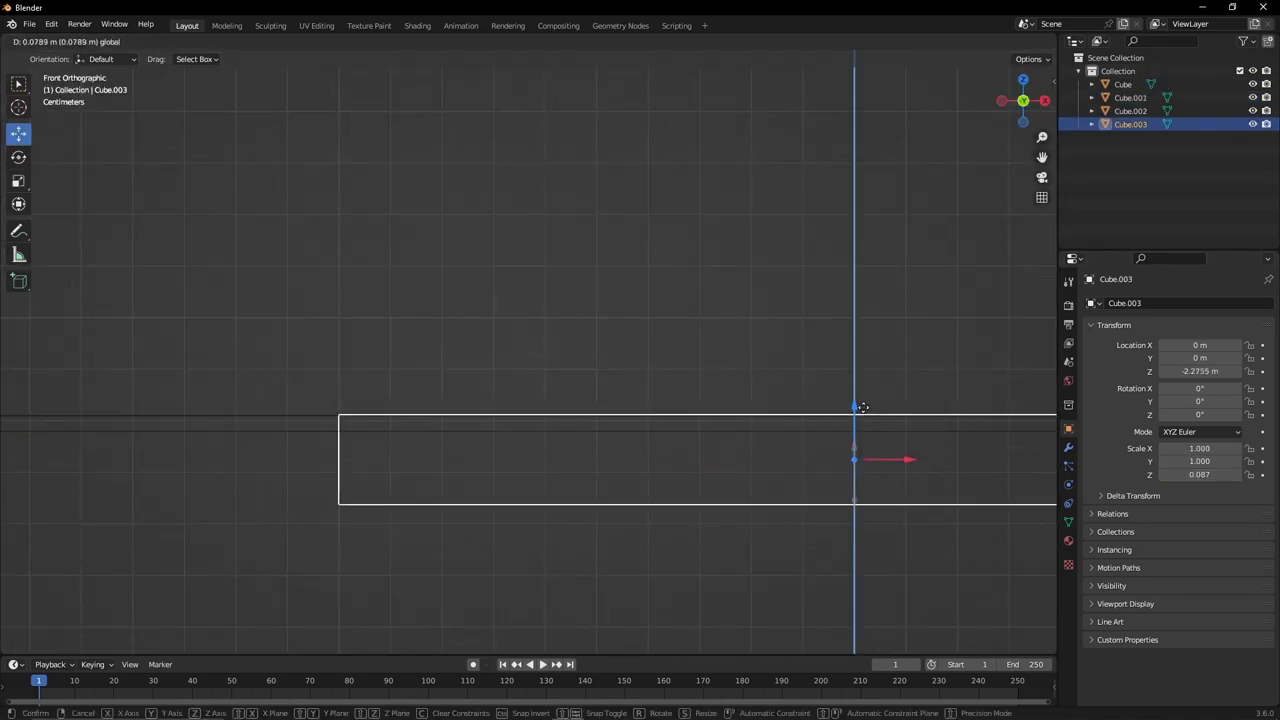
key(Tab)
key(KP_Decimal)
key(g)
click(592, 375)
key(shift+space)
key(s)
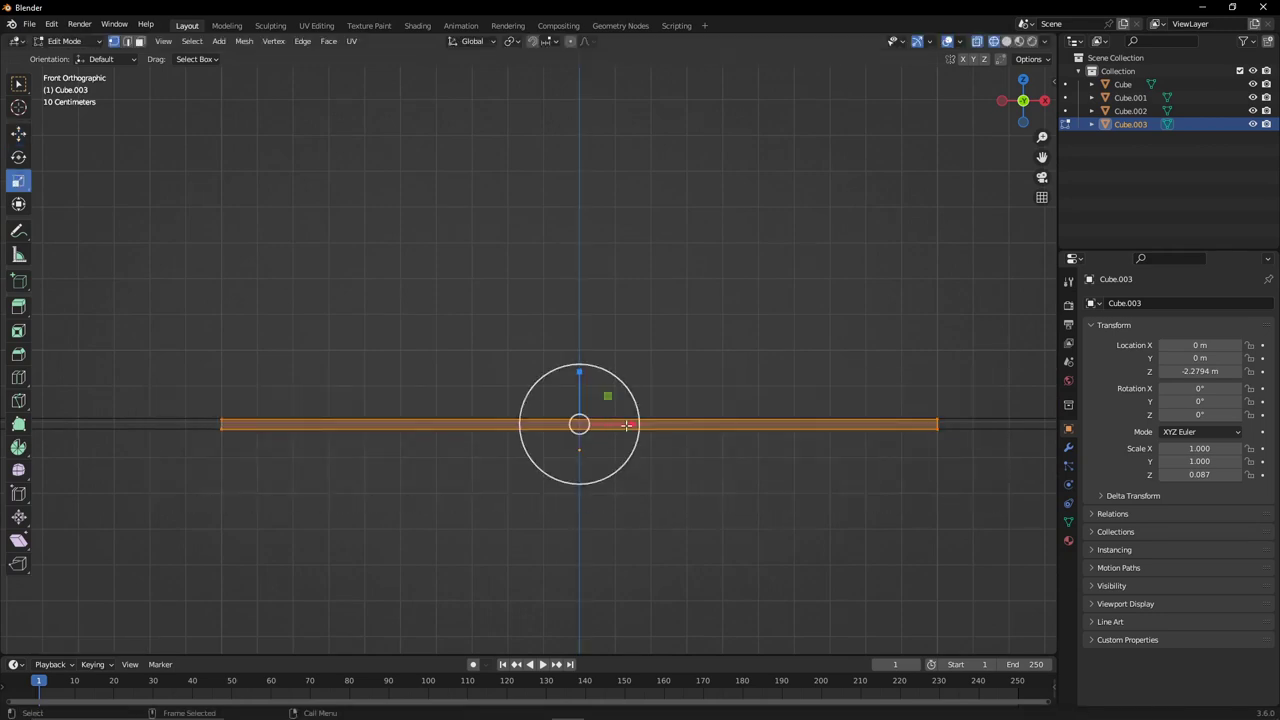
drag(627, 428, 598, 428)
key(KP_7)
scroll(549, 352, down, 3)
drag(549, 305, 549, 335)
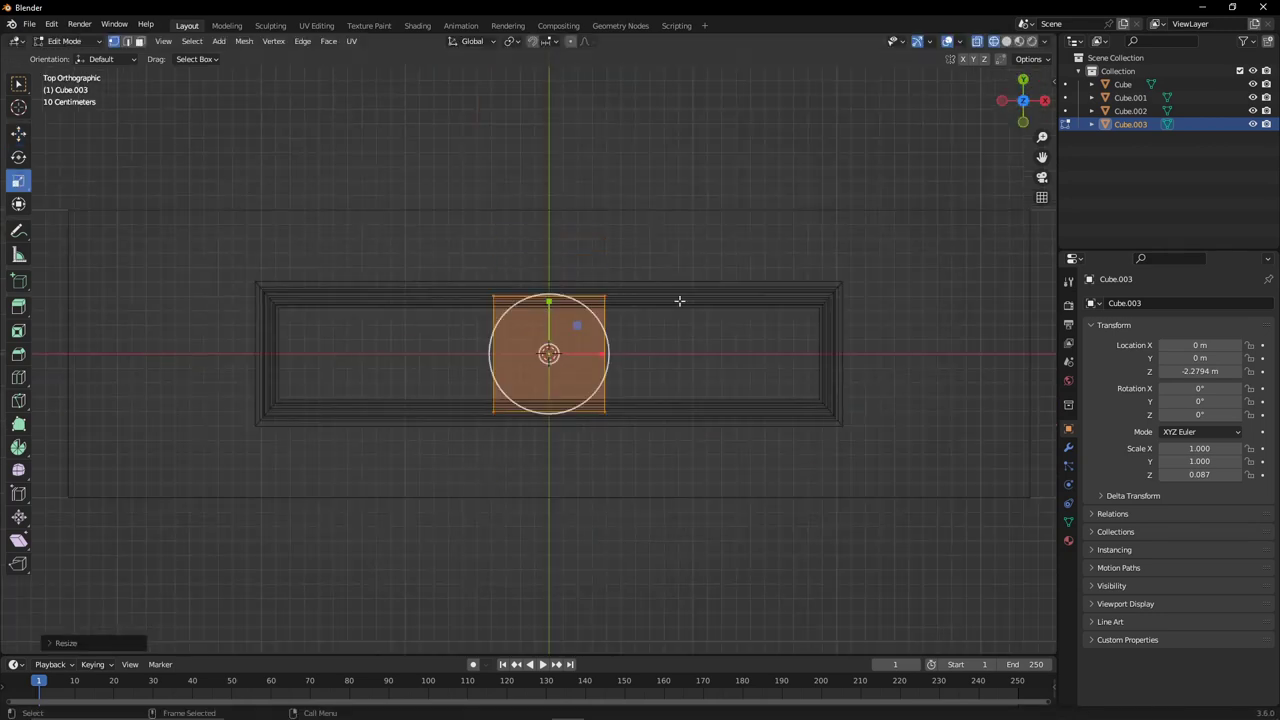
In front view, raise the block's bottom face up to the top line.
key(KP_1)
scroll(757, 429, up, 7)
scroll(757, 429, up, 4)
scroll(885, 400, down, 3)
key(shift+space)
key(g)
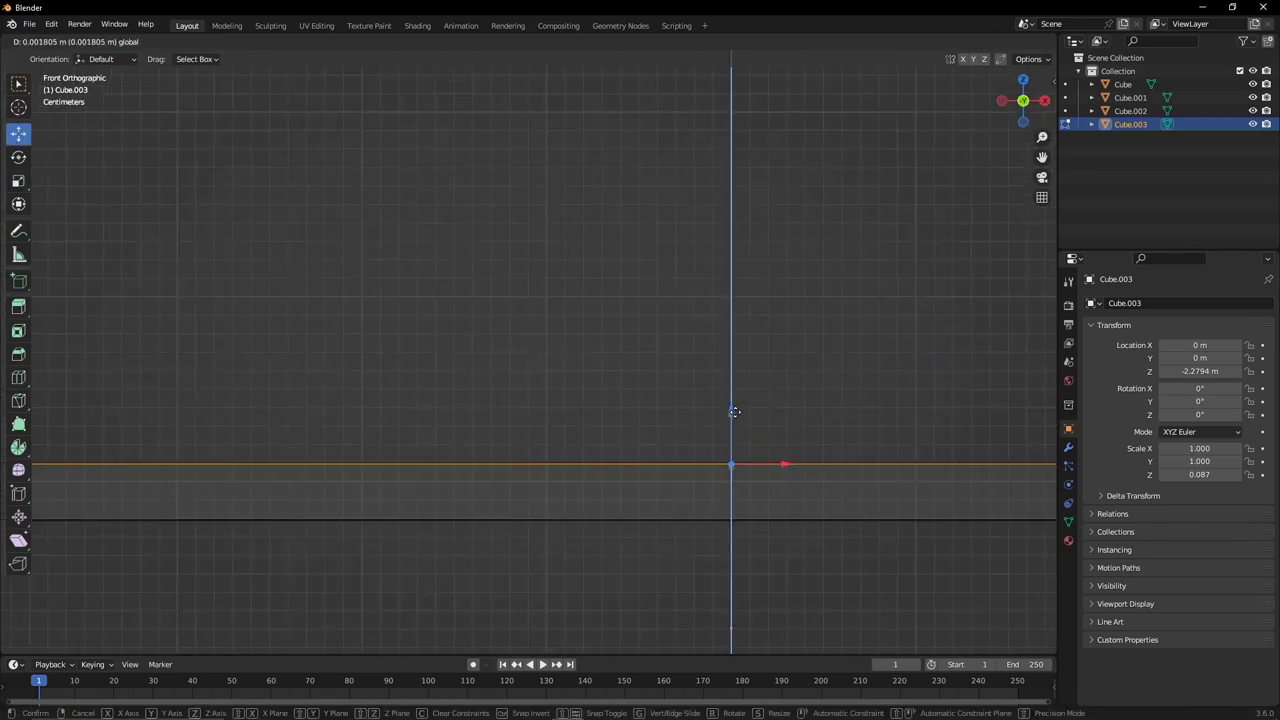
scroll(544, 380, up, 3)
drag(544, 380, 544, 356)
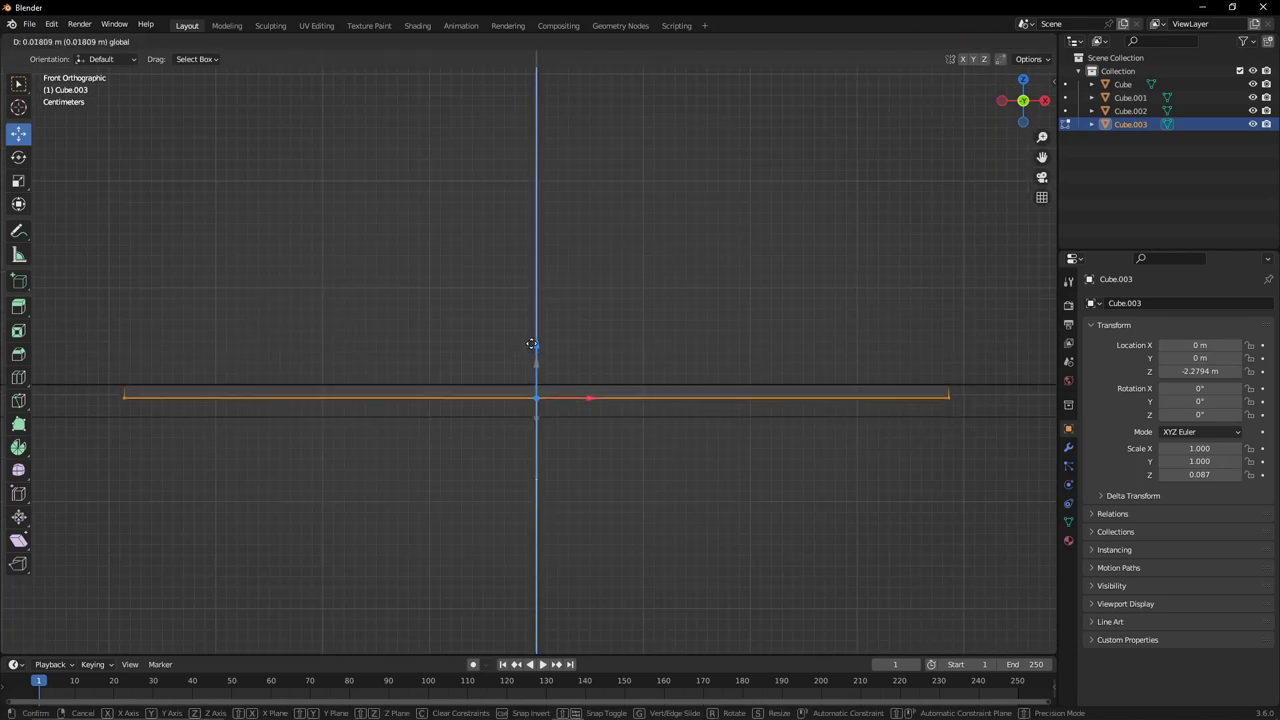
Enlarge the face slightly with a uniform scale.
key(shift+space)
key(s)
drag(503, 396, 500, 397)
key(g)
key(z)
key(Escape)
Shift the face vertically, extrude it downward and shrink the extruded face inward.
key(shift+space)
key(g)
drag(533, 347, 533, 345)
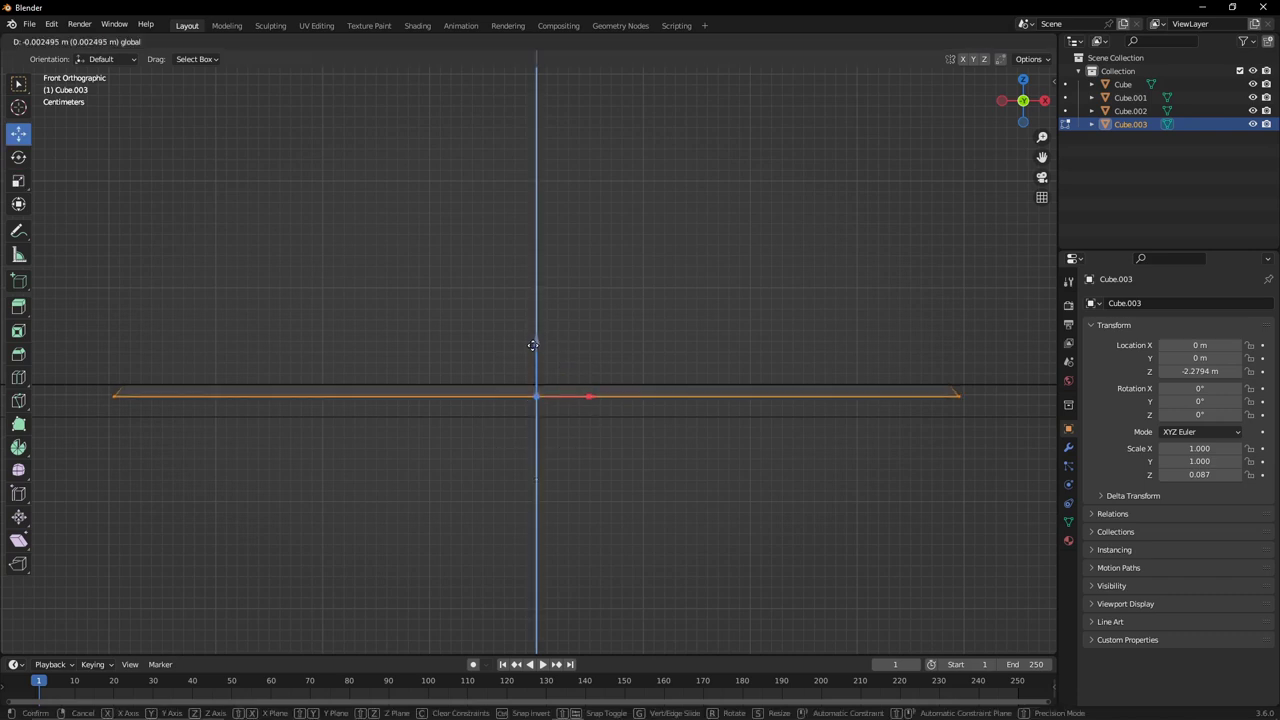
key(e)
click(497, 426)
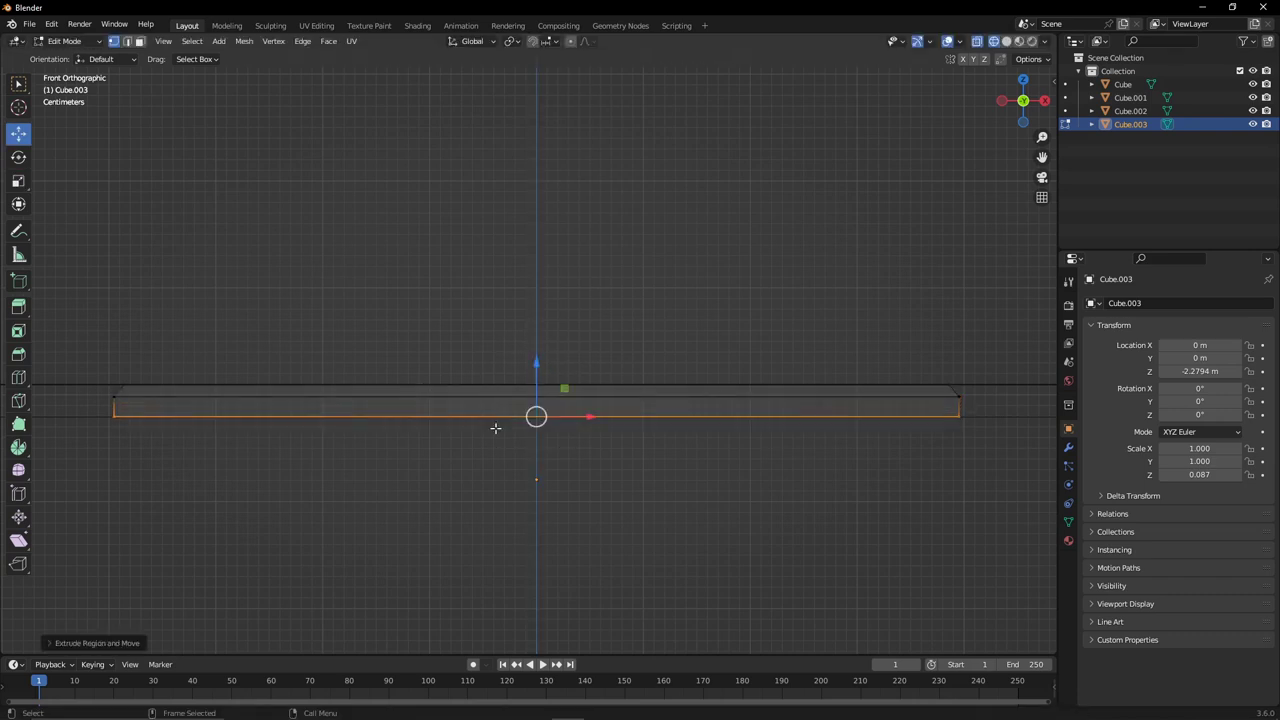
key(shift+space)
key(s)
drag(497, 426, 515, 426)
click(512, 428)
Cut a new edge loop across the block and narrow it.
key(shift+space)
key(r)
click(127, 410)
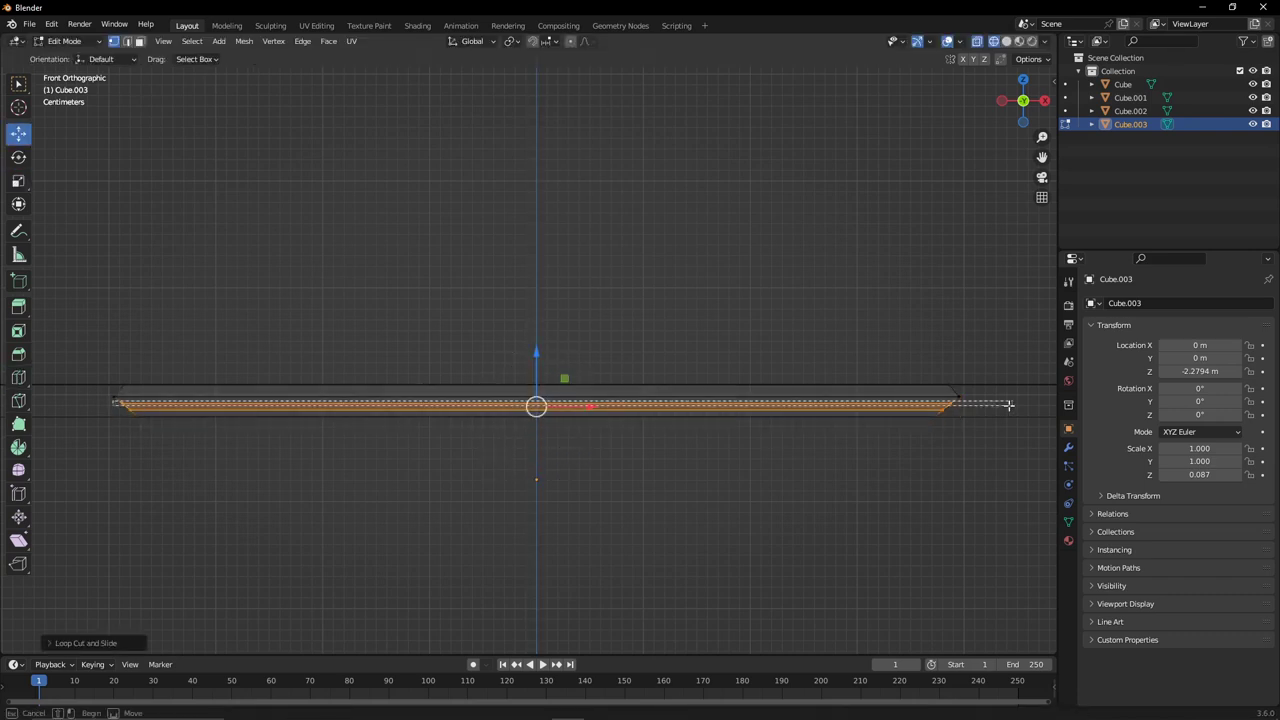
key(shift+space)
key(s)
drag(511, 421, 509, 423)
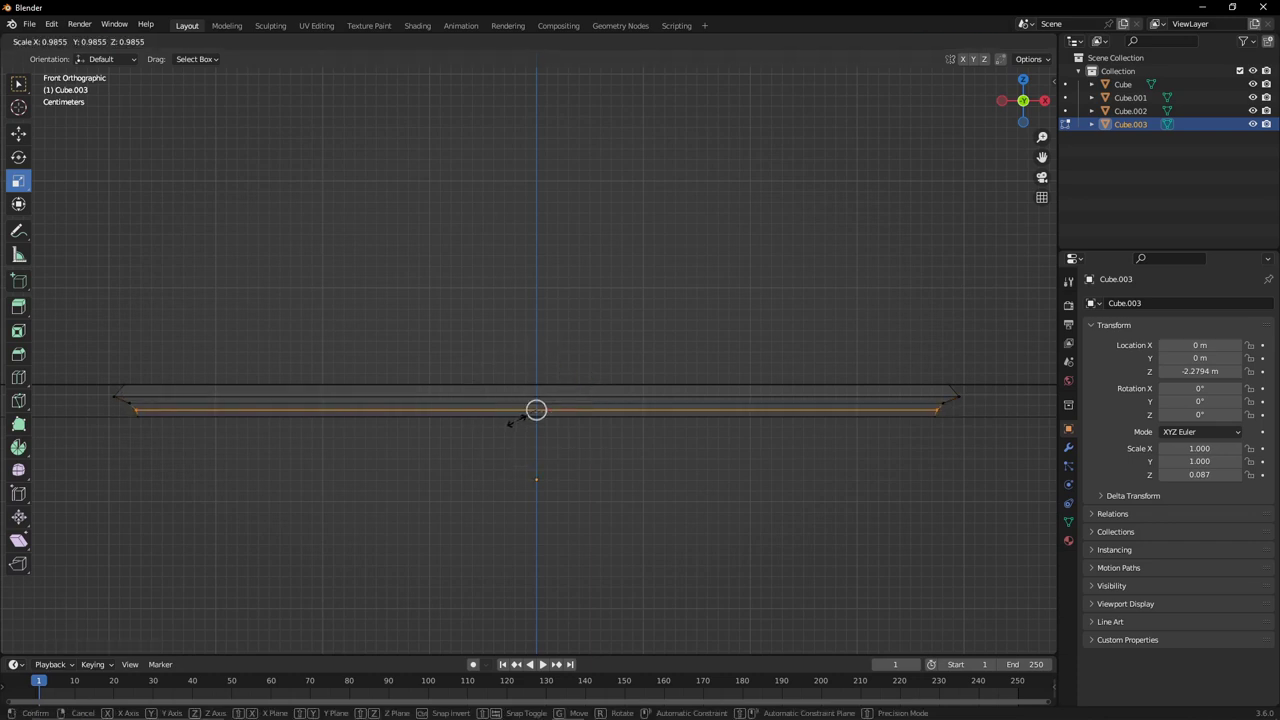
Back in Object Mode, change the plate's vertical scale value to set its thickness.
key(Tab)
click(551, 420)
click(1177, 474)
key(Return)
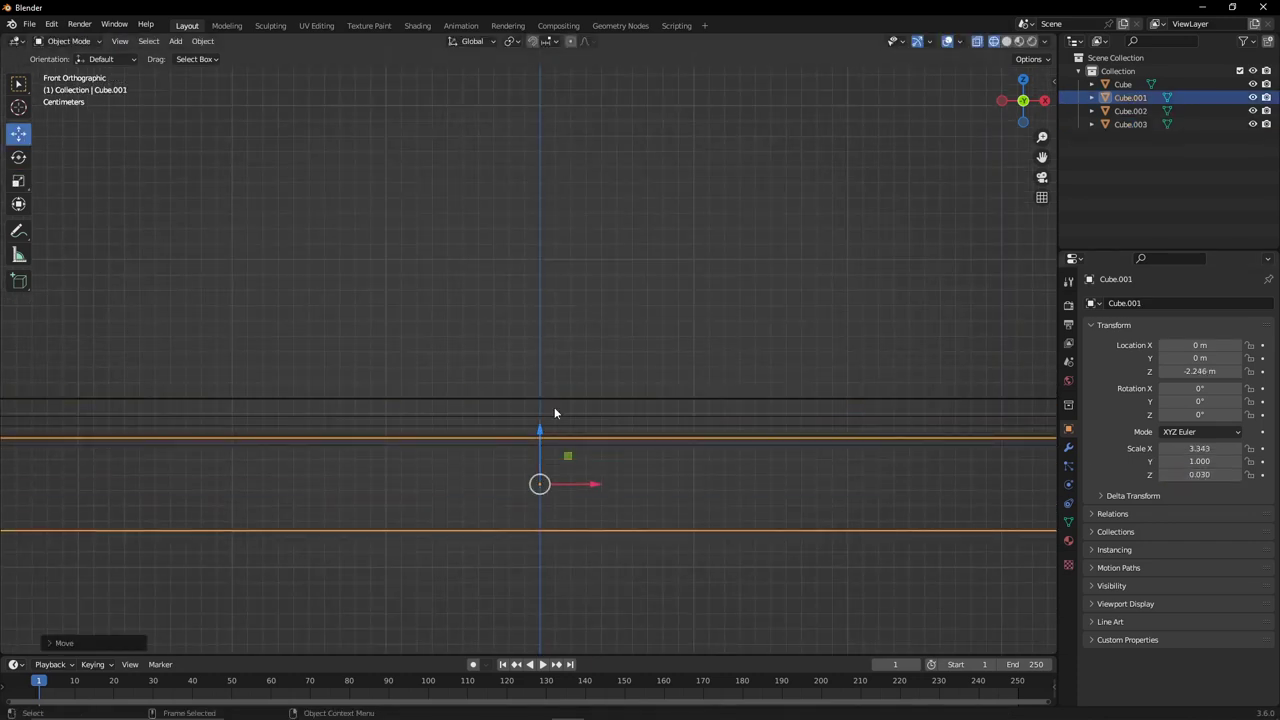
In Cube.003's mesh, extrude the edge outward and widen the new face.
click(554, 407)
key(Tab)
scroll(719, 436, up, 1)
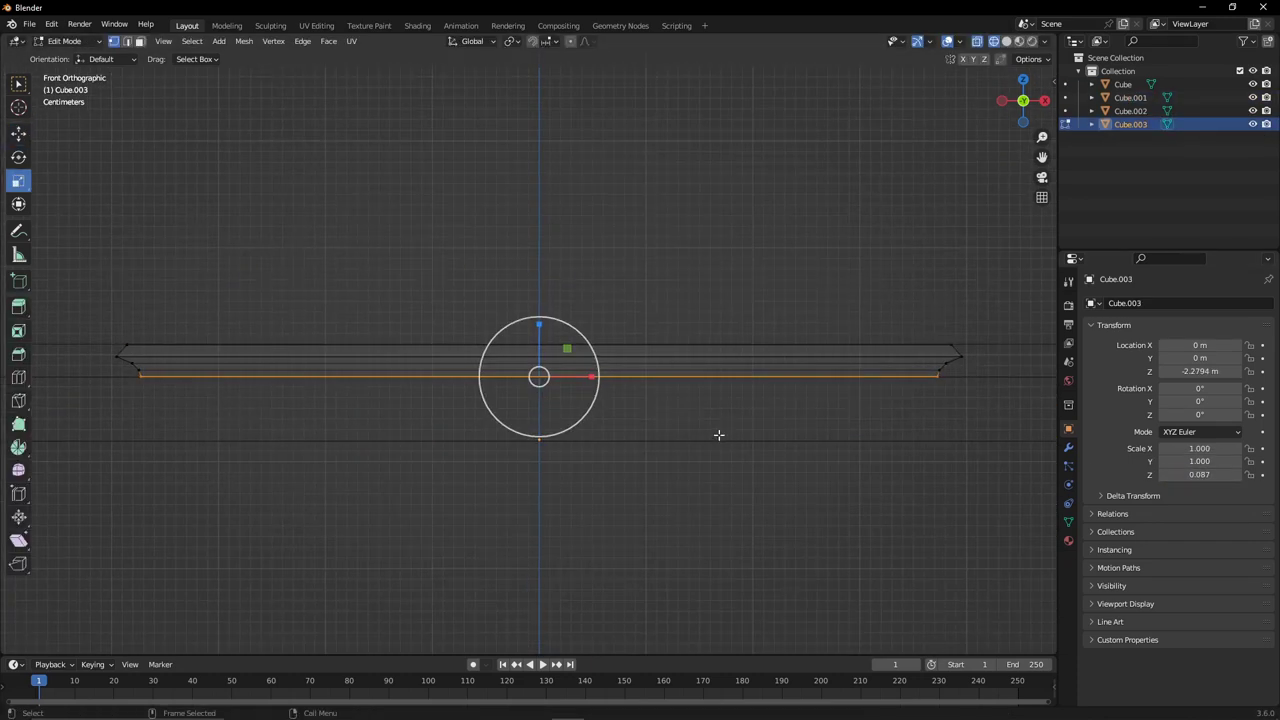
scroll(708, 428, up, 1)
key(e)
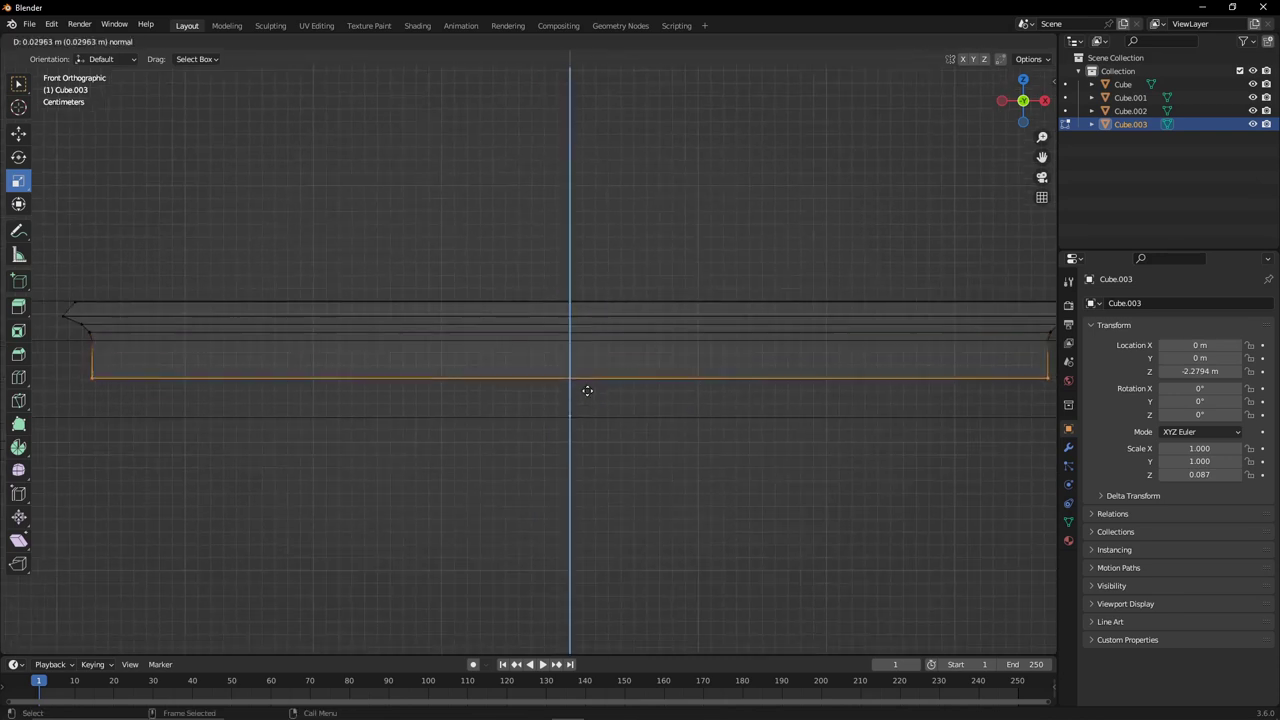
click(588, 397)
key(s)
click(540, 390)
Extrude two more downward steps, narrowing the bottom edge between them.
key(e)
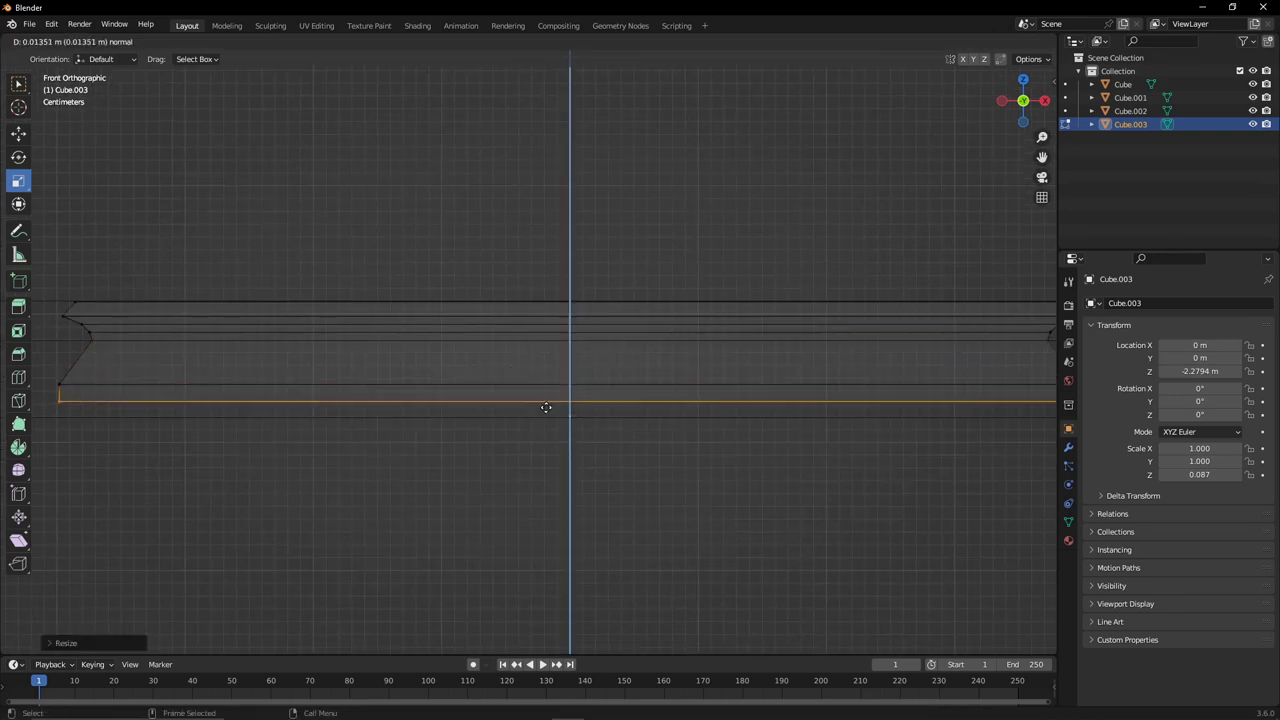
click(546, 415)
key(s)
click(529, 417)
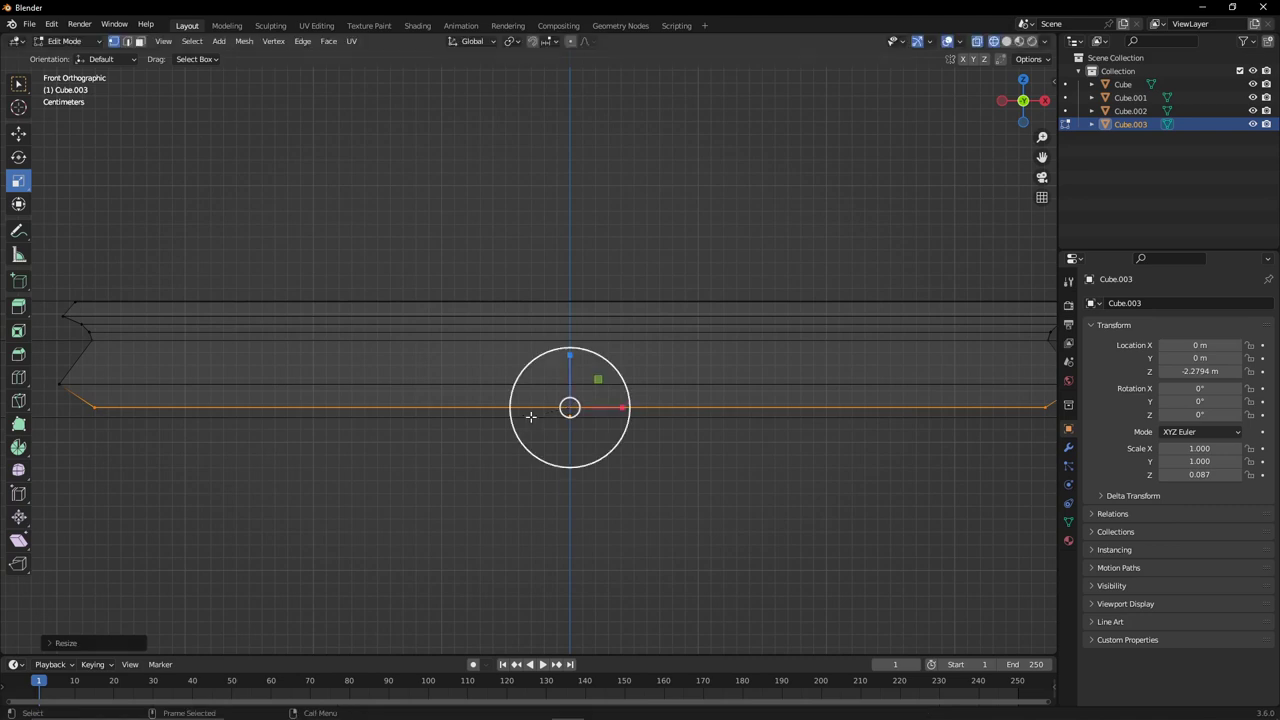
key(e)
click(531, 426)
Cut an edge loop near the bottom of the profile and scale it.
ctrl+scroll(237, 380, left, 5)
shift+scroll(75, 420, up, 2)
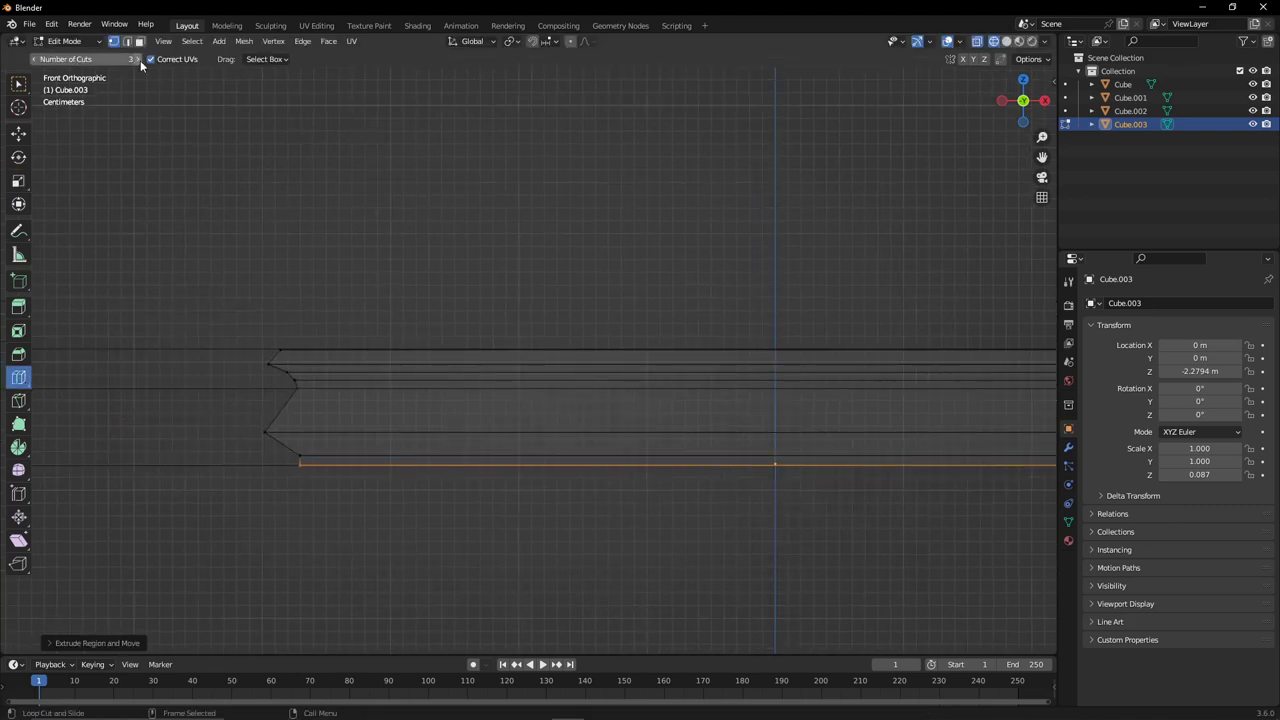
click(443, 460)
scroll(611, 360, down, 2)
scroll(600, 390, up, 2)
key(s)
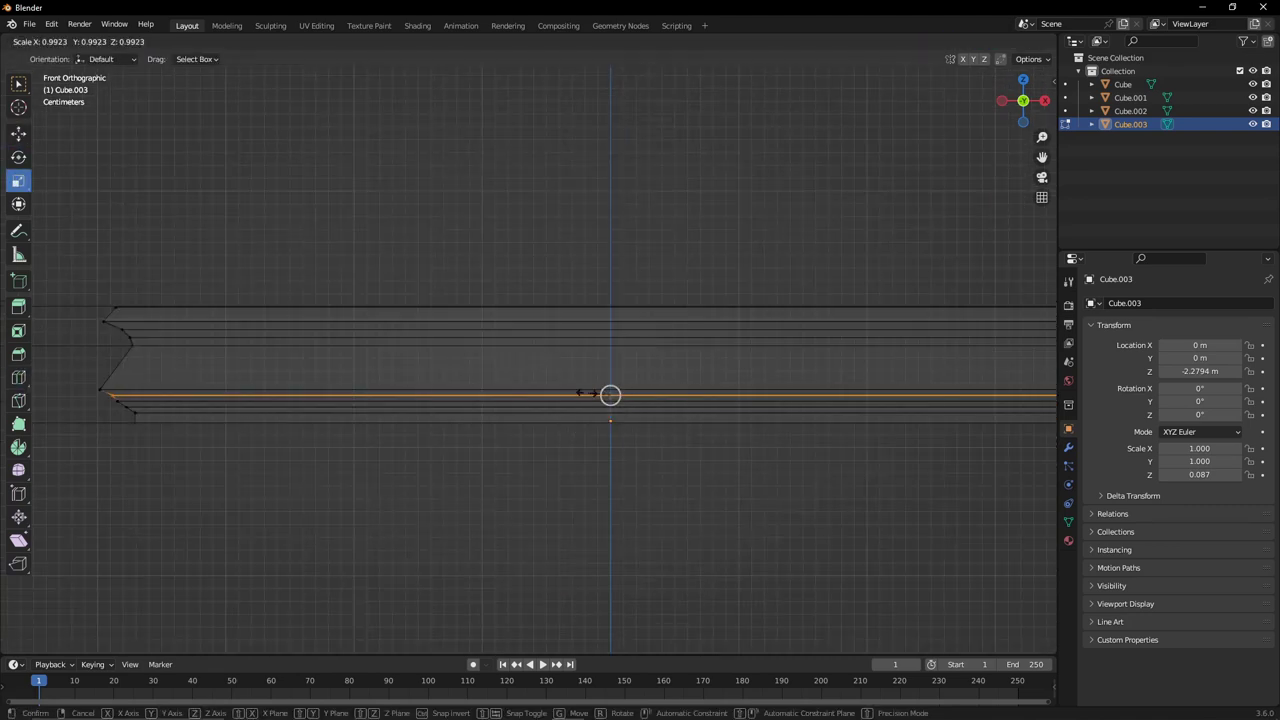
click(580, 392)
Scale the selected edge loop to shape the moulding curve.
scroll(892, 383, down, 1)
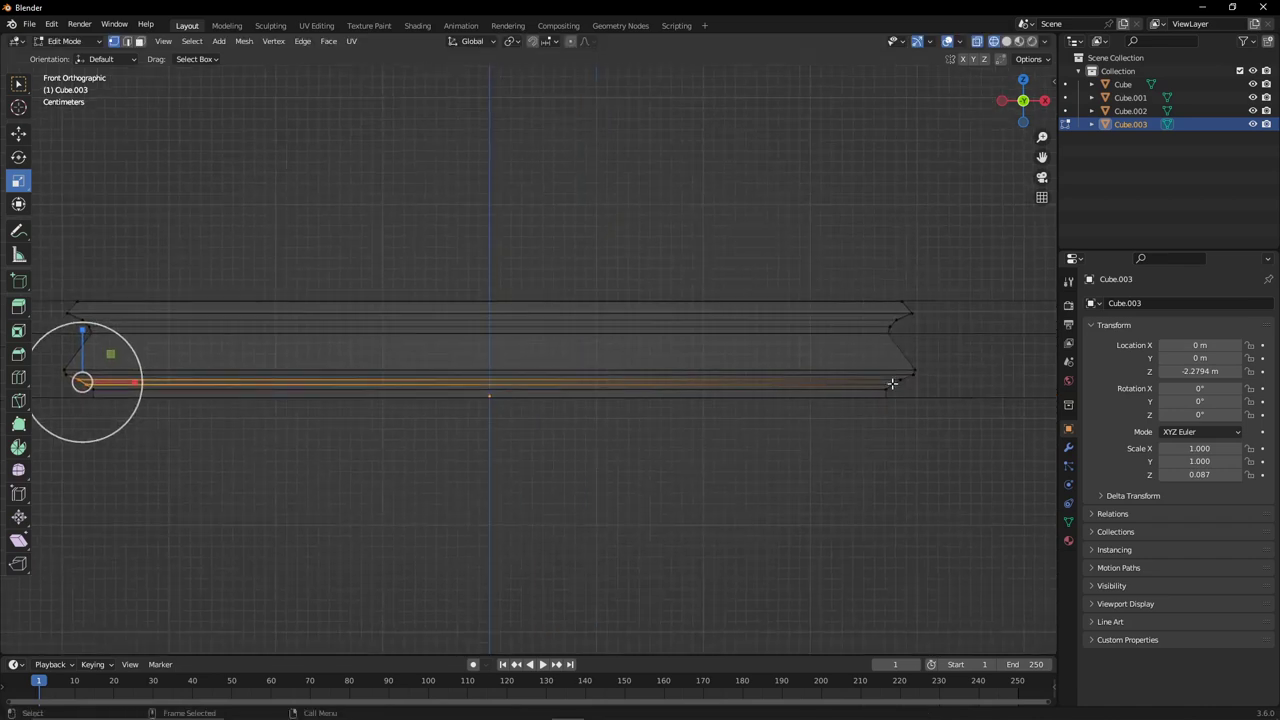
scroll(85, 376, up, 2)
ctrl+scroll(537, 437, right, 6)
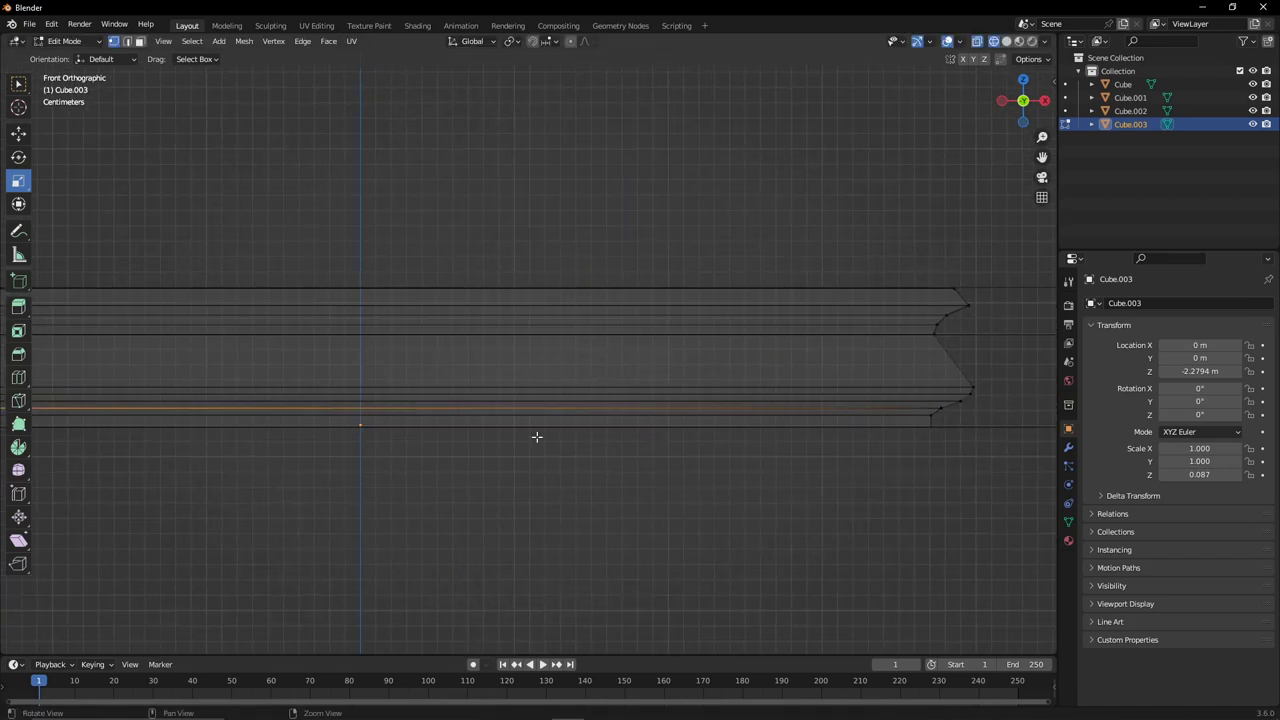
ctrl+scroll(367, 413, left, 3)
ctrl+scroll(367, 413, left, 3)
key(s)
click(47, 356)
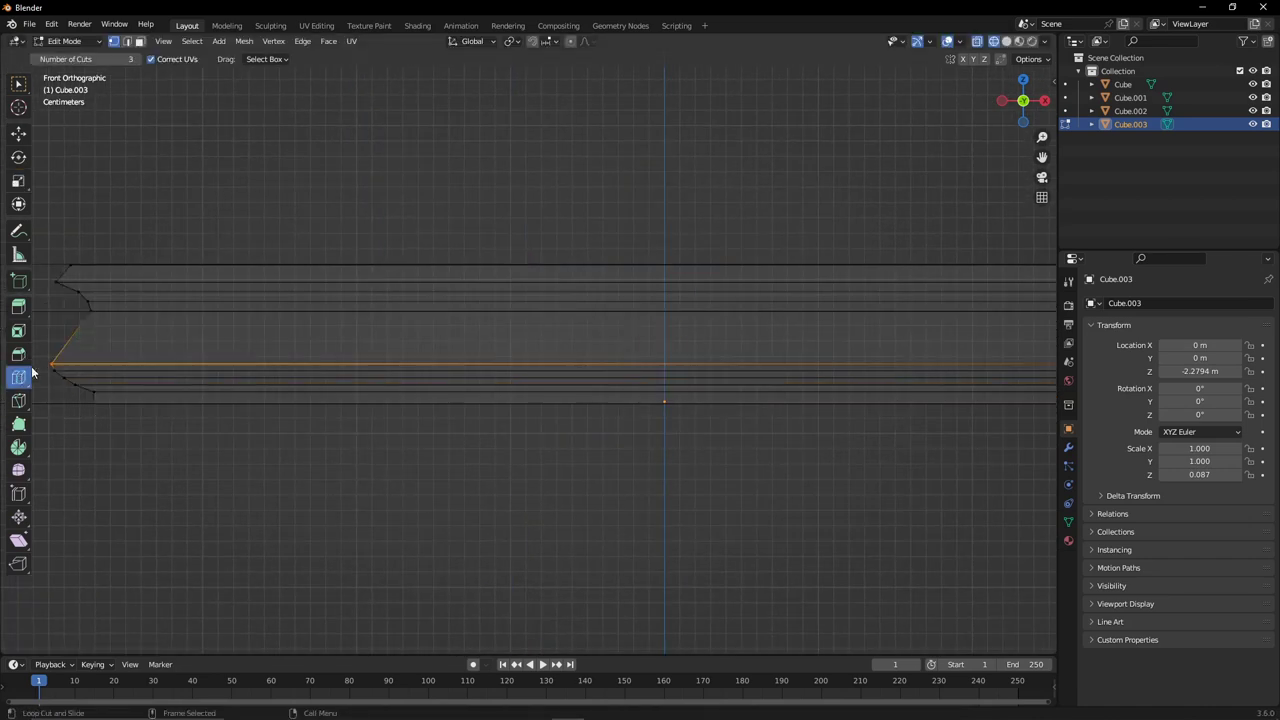
Switch to the move tool and rescale another edge loop of the profile.
click(18, 132)
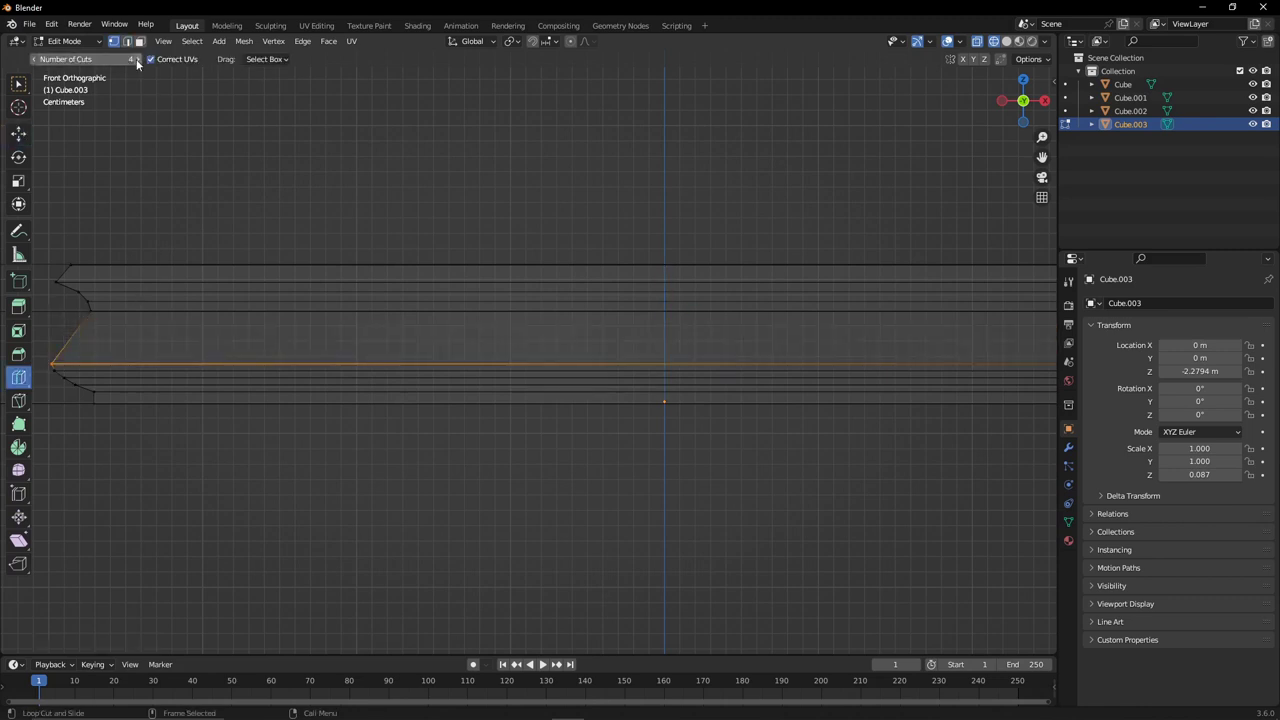
ctrl+scroll(560, 330, right, 5)
ctrl+scroll(706, 305, left, 5)
key(s)
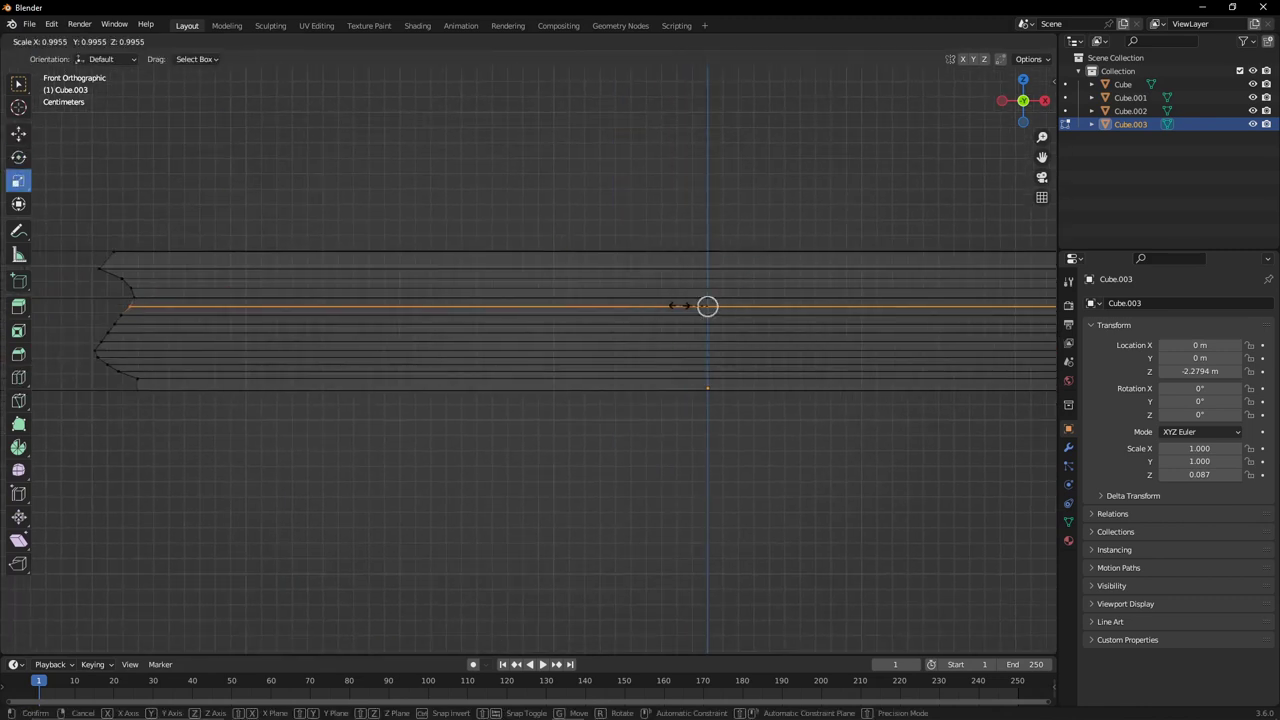
ctrl+scroll(397, 326, right, 3)
shift+scroll(754, 391, up, 3)
ctrl+scroll(446, 417, left, 3)
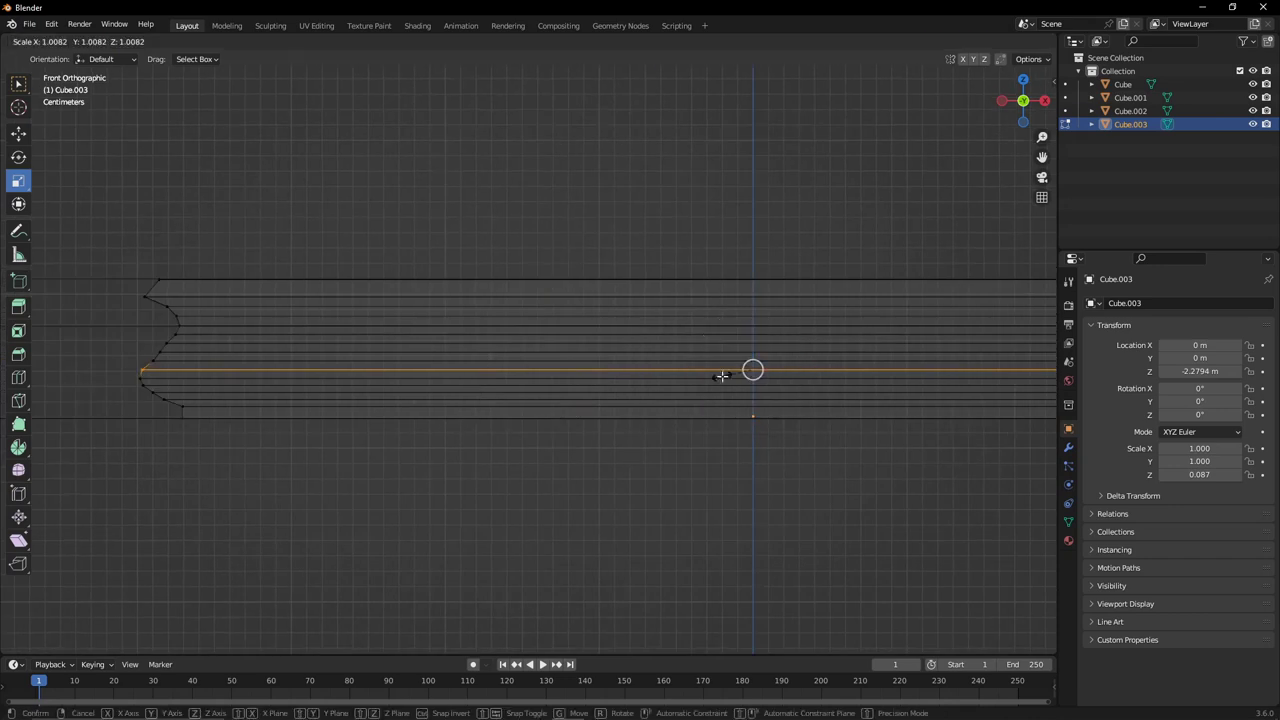
click(722, 376)
ctrl+scroll(443, 428, right, 3)
ctrl+scroll(280, 428, left, 4)
ctrl+scroll(714, 366, right, 3)
key(s)
Select the next profile loop, cancel its resize unchanged, and return to Object Mode.
click(710, 370)
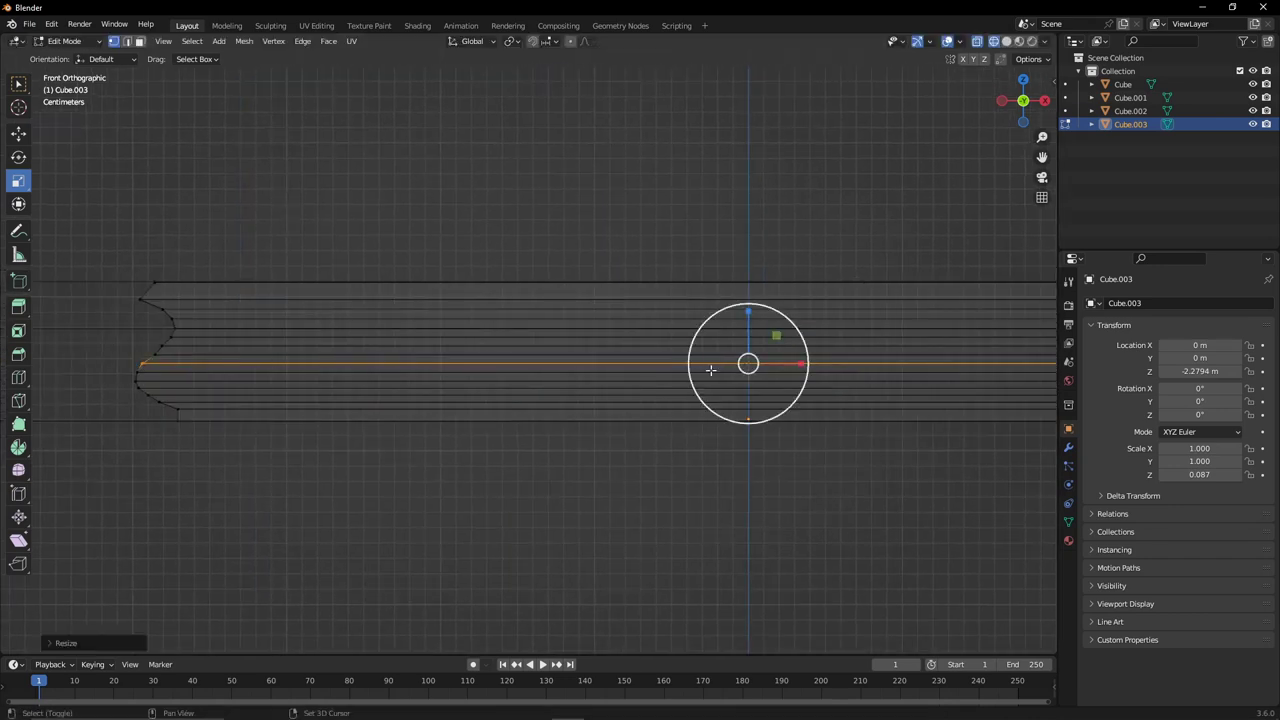
ctrl+scroll(600, 400, right, 3)
ctrl+scroll(491, 423, right, 2)
ctrl+scroll(491, 423, left, 5)
key(s)
right_click(253, 349)
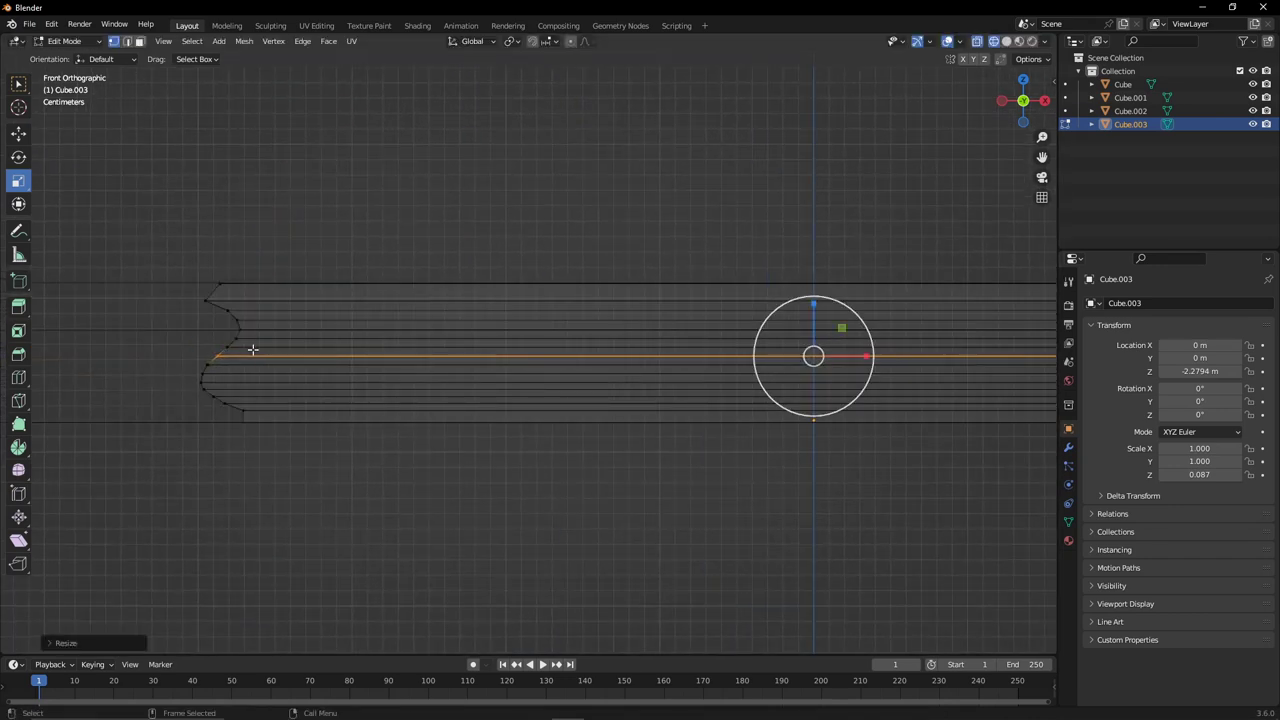
scroll(300, 420, down, 4)
key(Tab)
Set Cube.001's Z scale to 0.135 and reposition the trim strip.
click(405, 400)
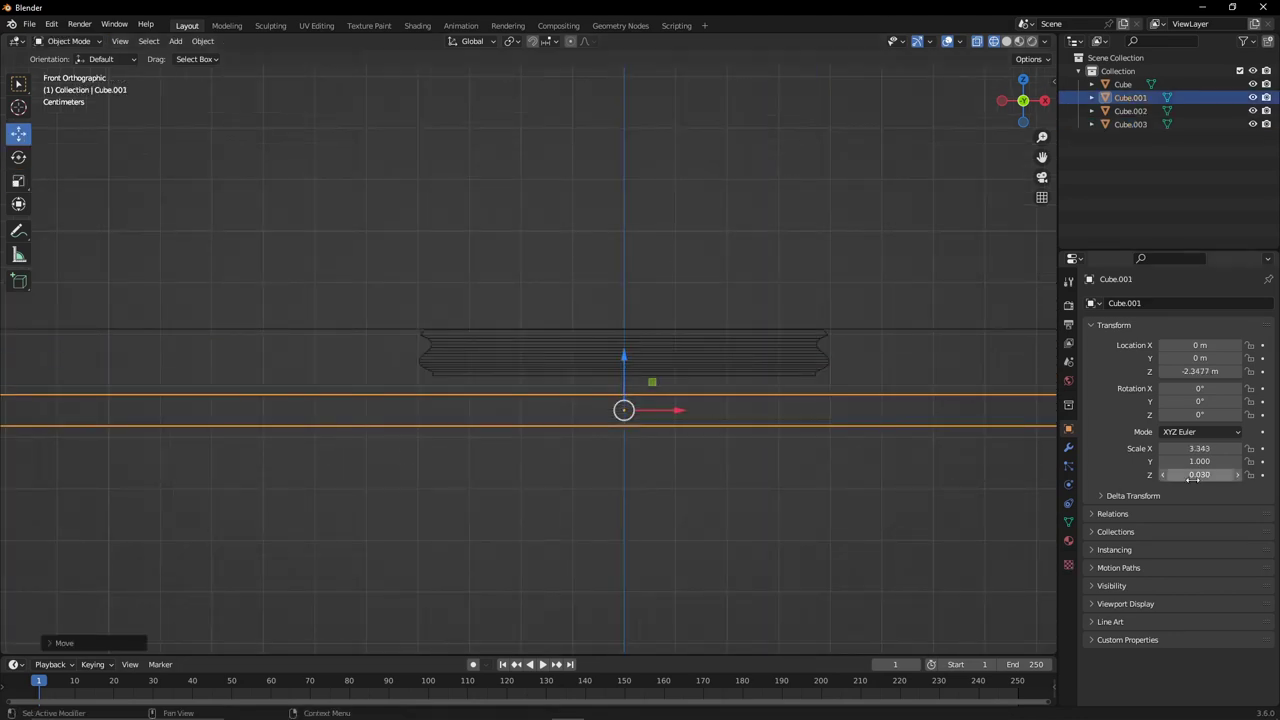
key(Return)
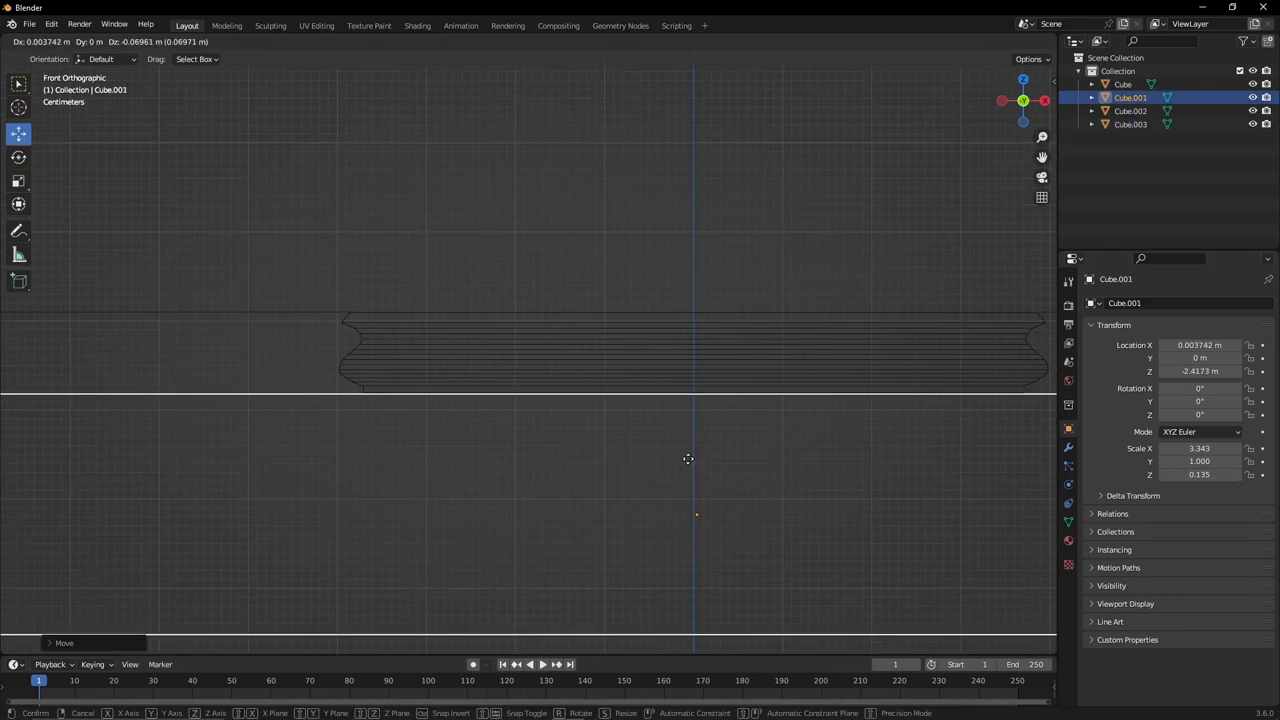
click(337, 391)
key(Tab)
In Cube.003's mesh, extrude a block down and move its end vertices into place.
click(688, 480)
key(Tab)
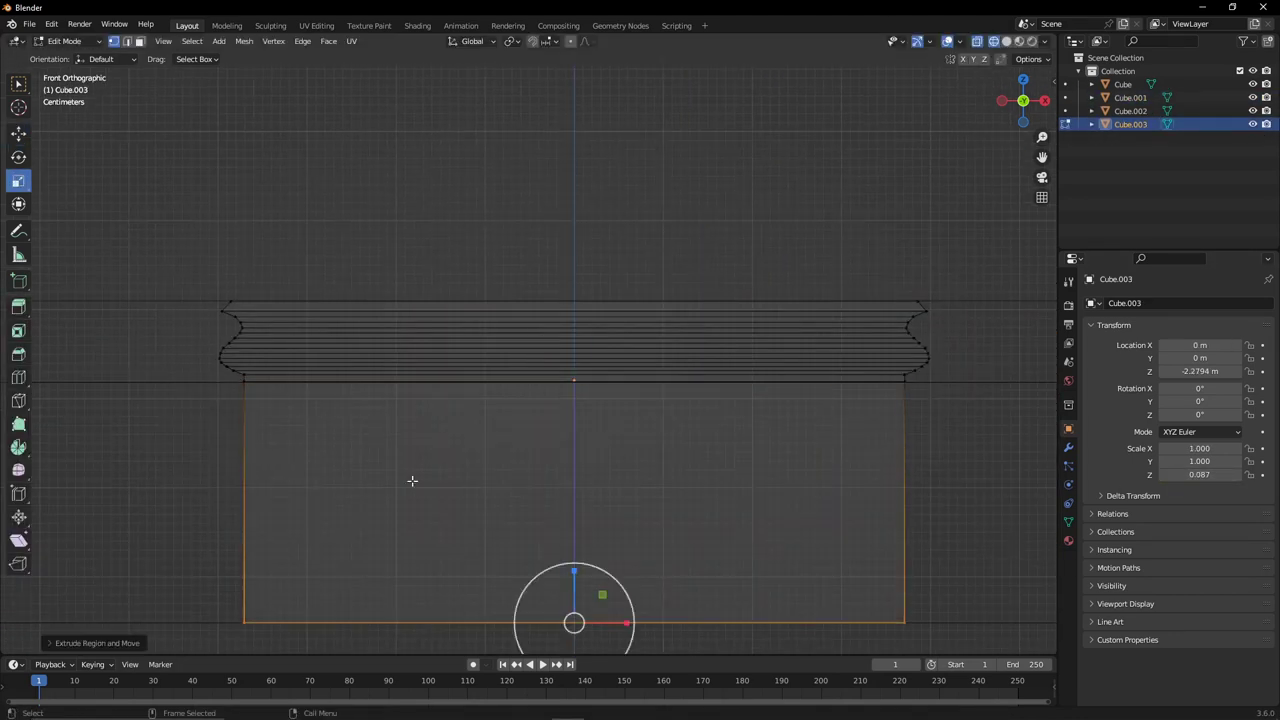
scroll(414, 480, down, 3)
drag(346, 300, 500, 487)
scroll(779, 387, up, 4)
key(g)
click(779, 387)
scroll(500, 420, up, 5)
scroll(500, 470, down, 4)
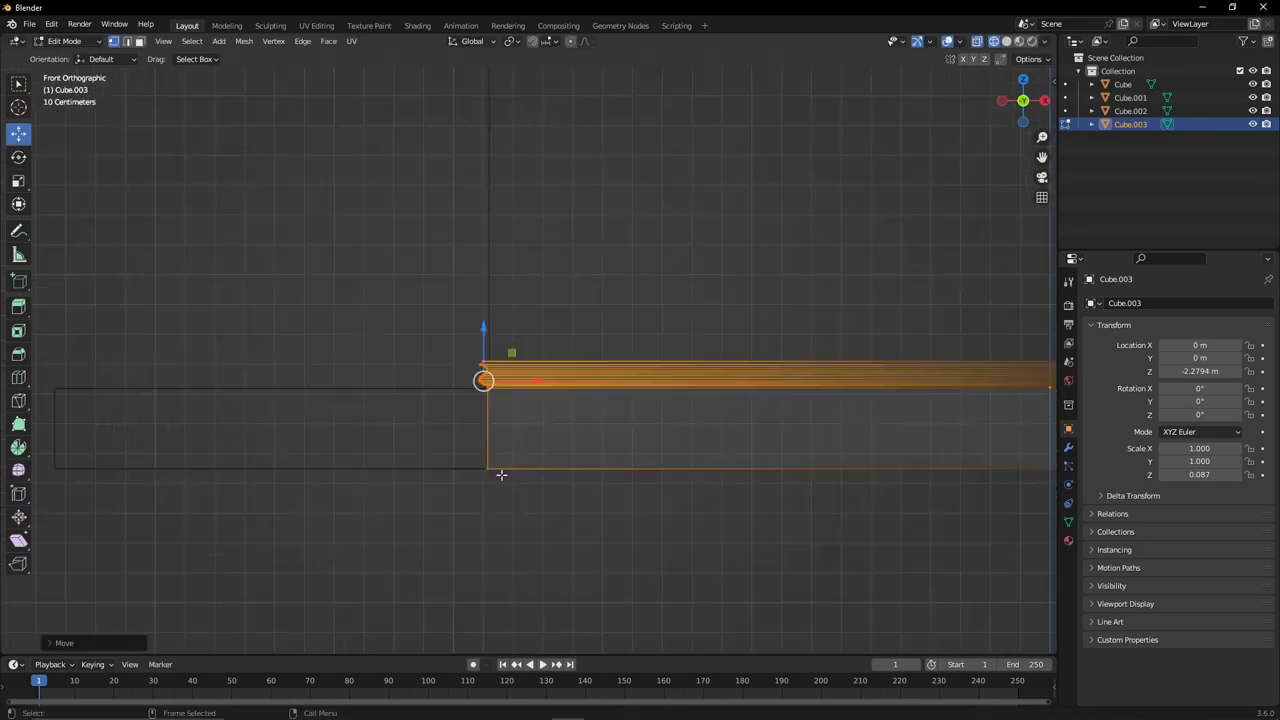
key(g)
scroll(578, 450, up, 6)
click(578, 450)
From the right view, move the selected vertices along Y to the block's end.
key(KP_3)
scroll(171, 354, down, 3)
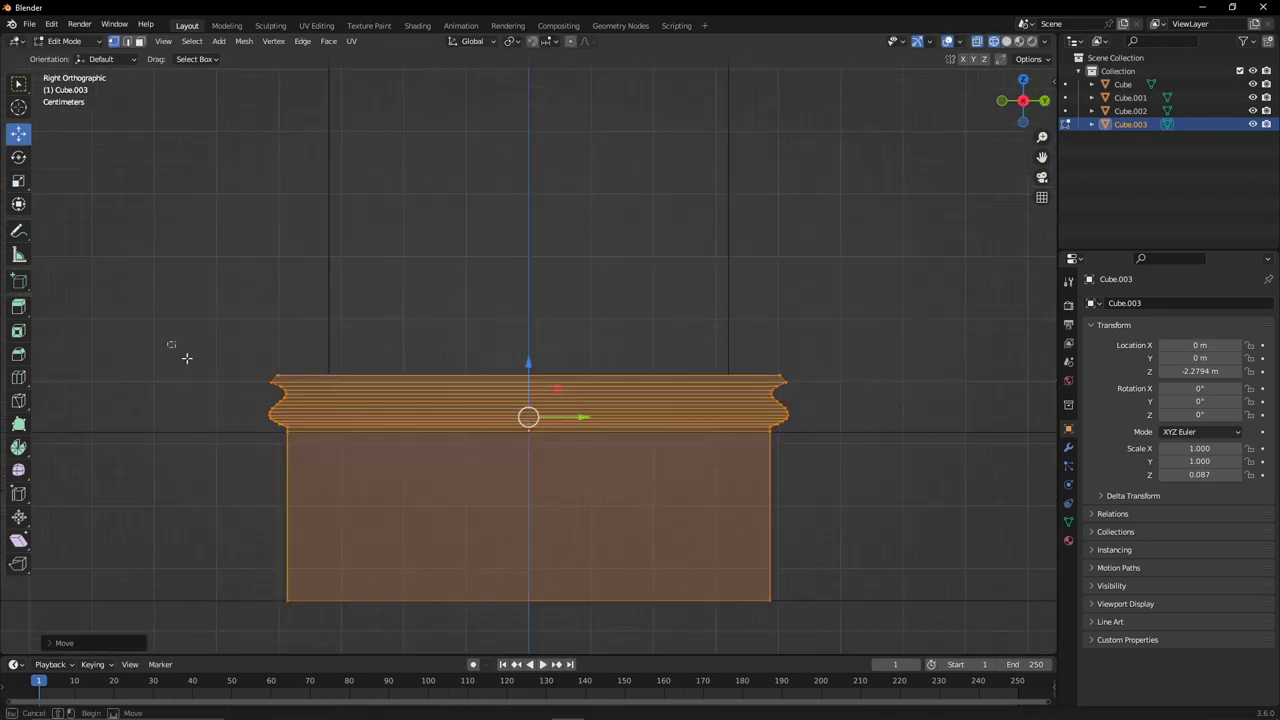
scroll(171, 354, up, 4)
key(g)
key(y)
scroll(600, 330, down, 3)
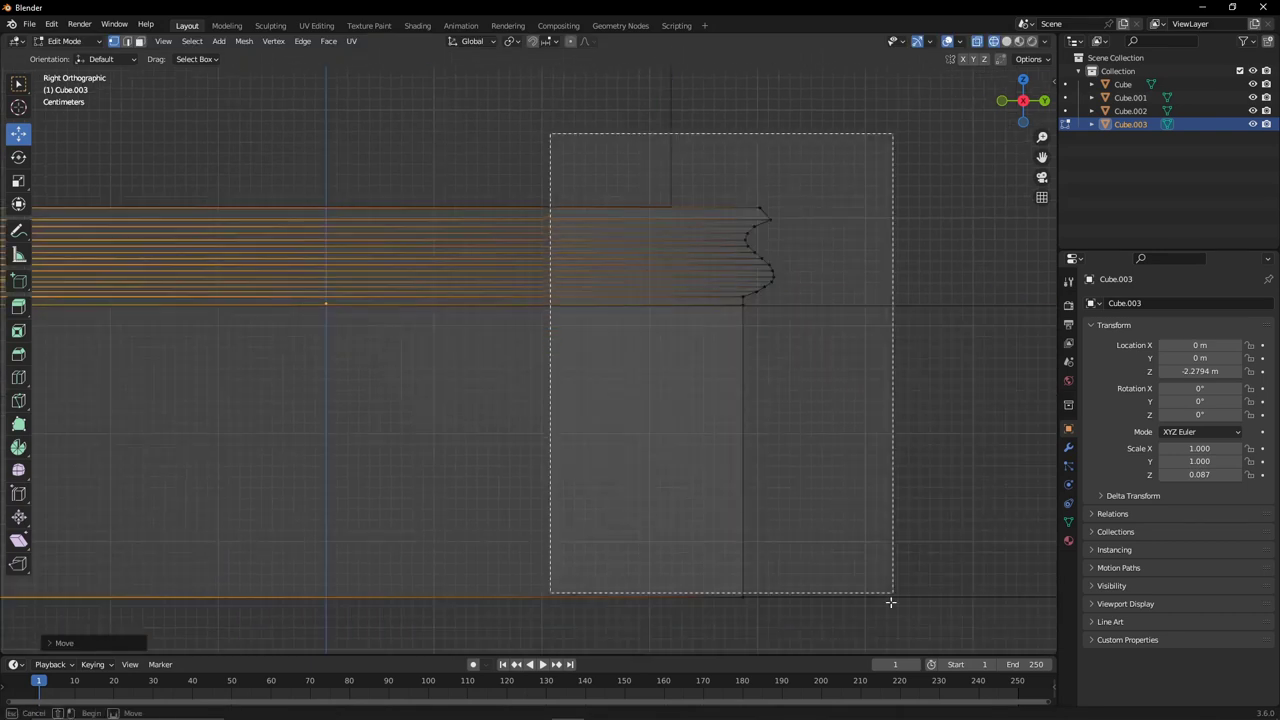
scroll(735, 280, up, 3)
click(733, 279)
scroll(829, 306, down, 3)
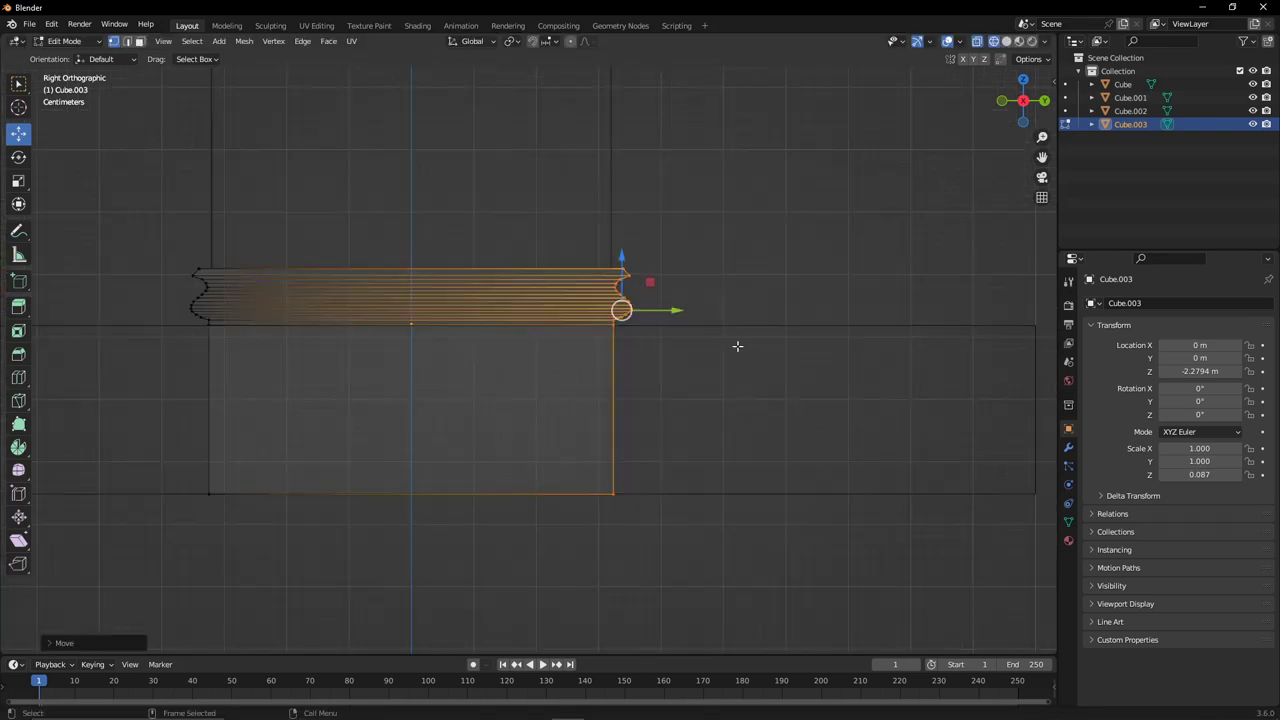
Shrink/Fatten the block's side face, then return to Object Mode and reselect Cube.001.
key(3)
scroll(737, 346, up, 2)
click(386, 420)
click(18, 306)
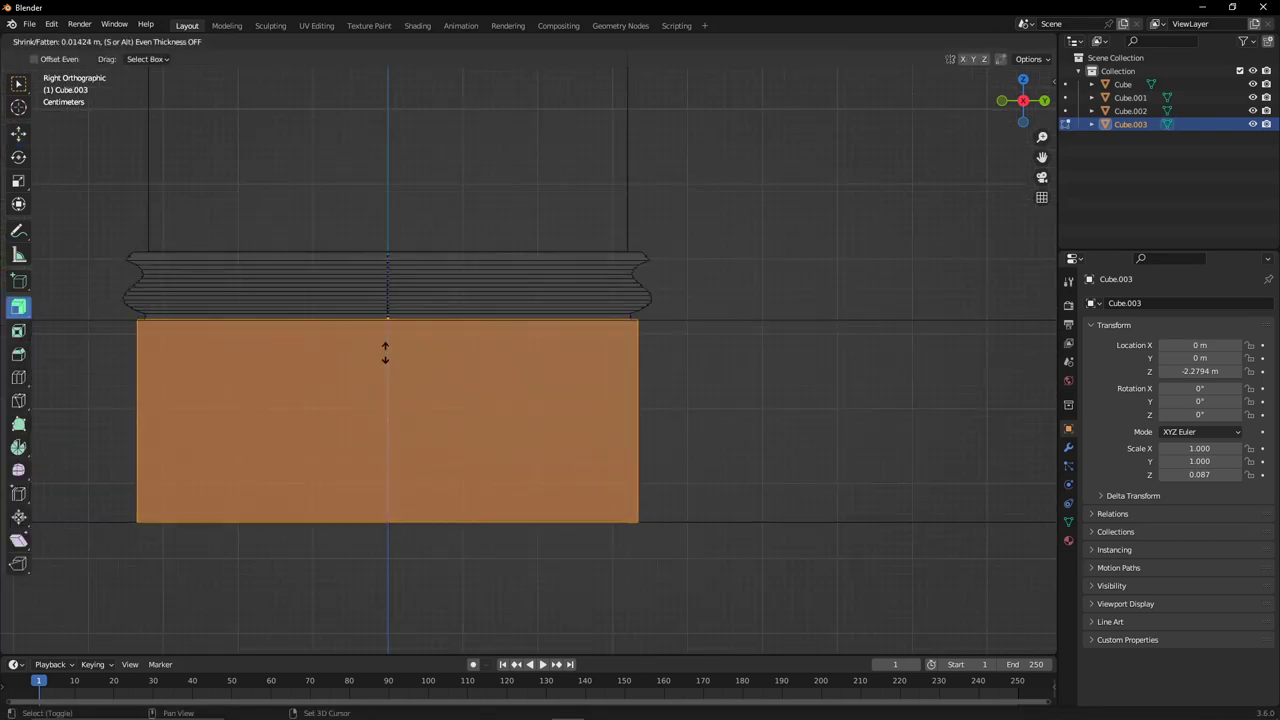
key(Escape)
key(Tab)
mouse_move(923, 126)
middle_down()
mouse_move(584, 393)
mouse_move(586, 438)
middle_up()
click(584, 393)
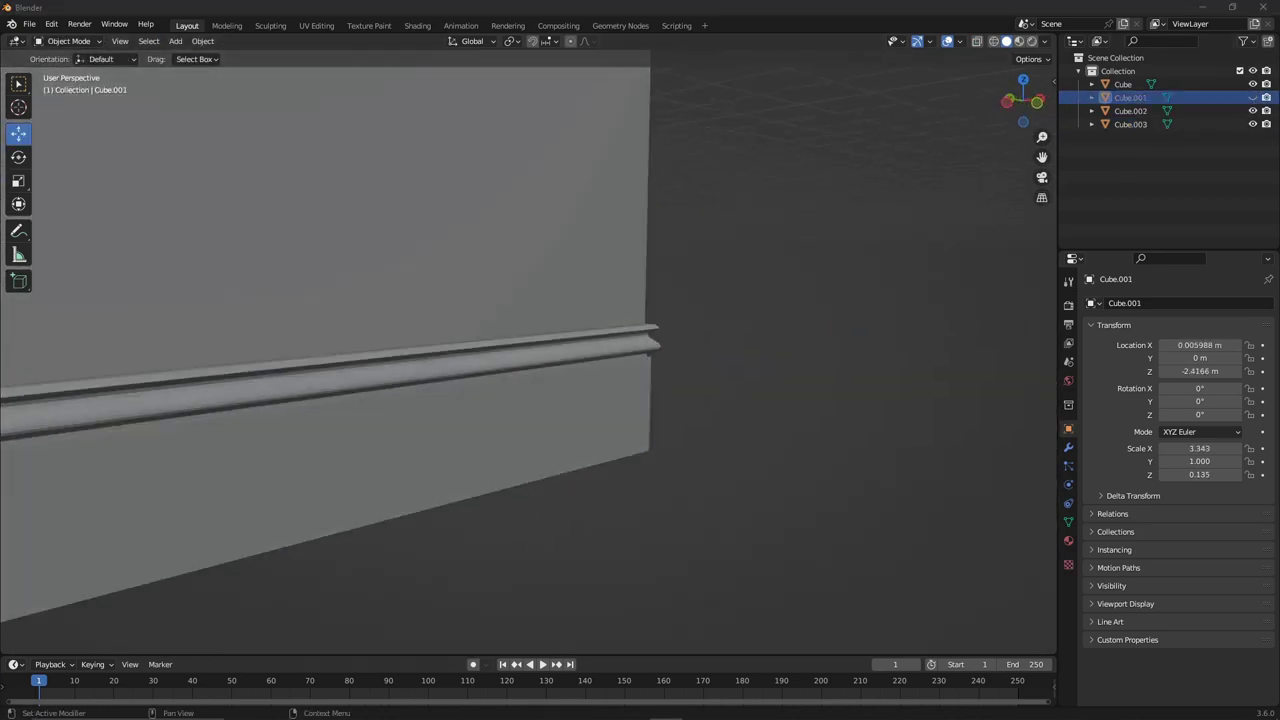
Inset the Cube's front face and extrude the inner panel inward to hollow the bookcase.
scroll(435, 274, down, 5)
click(435, 274)
key(Tab)
middle_drag(435, 274, 145, 44)
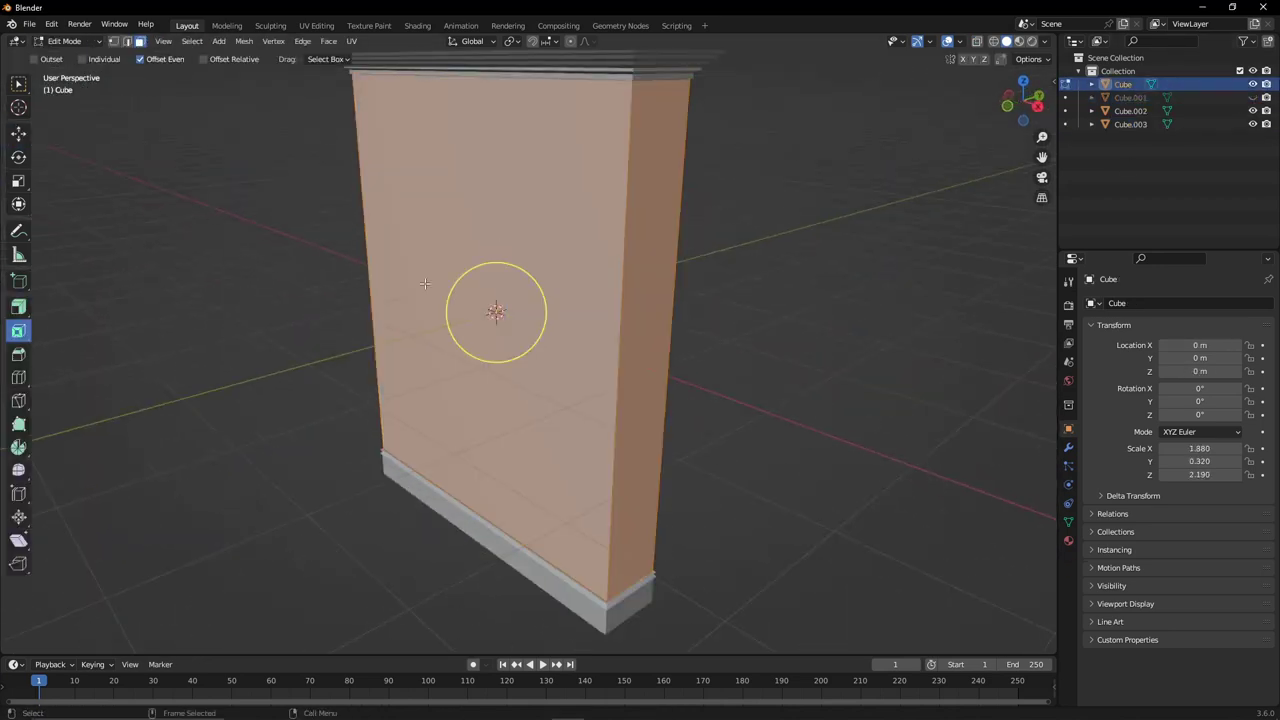
key(KP_1)
key(i)
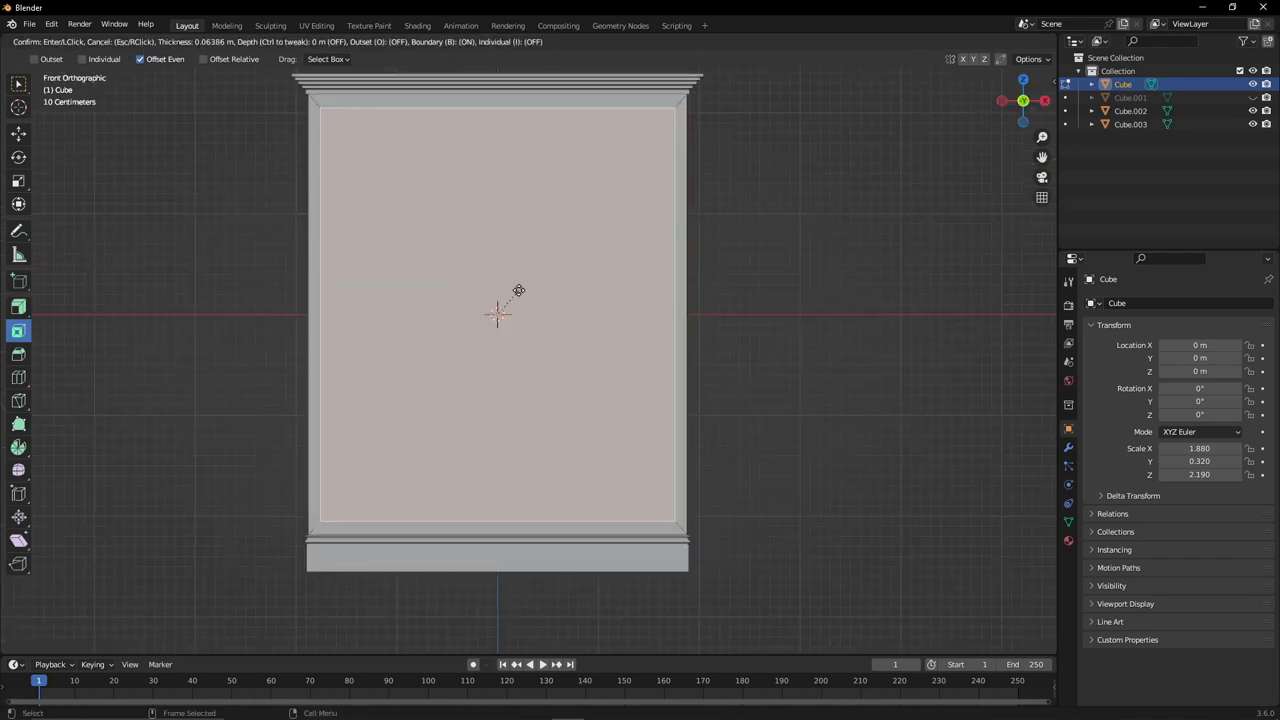
click(1045, 103)
key(e)
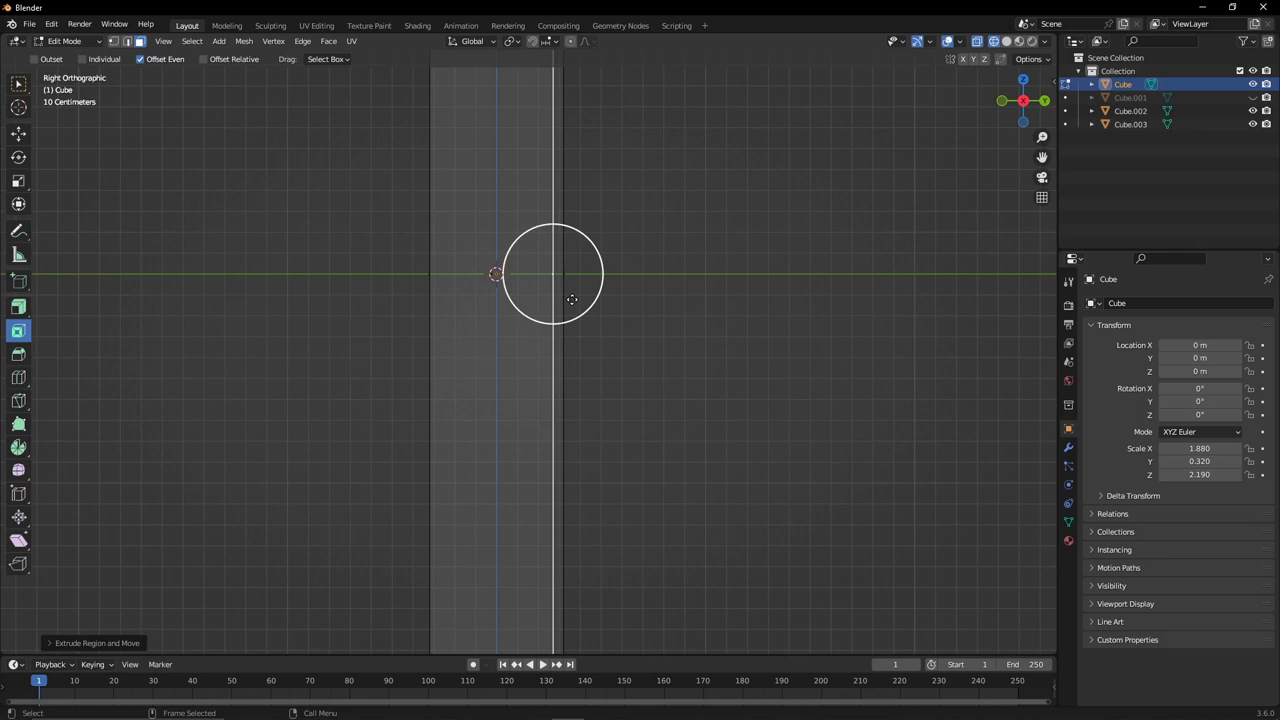
middle_drag(571, 299, 718, 410)
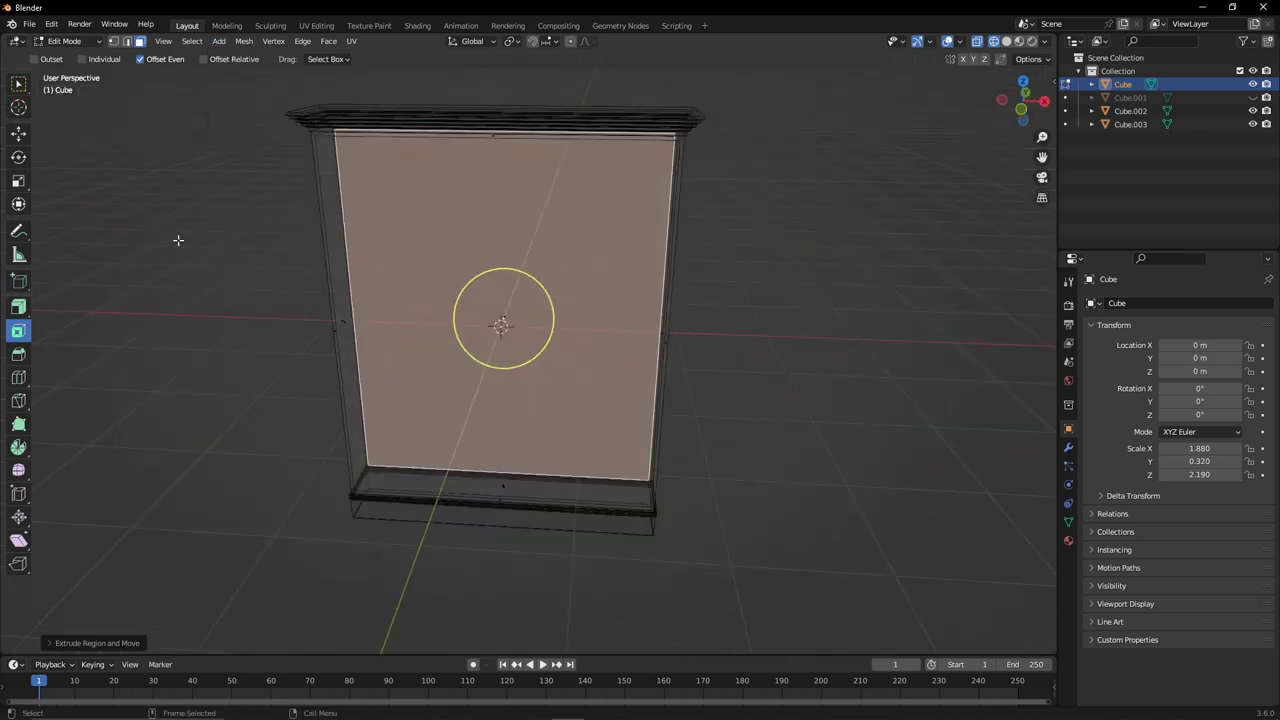
key(Tab)
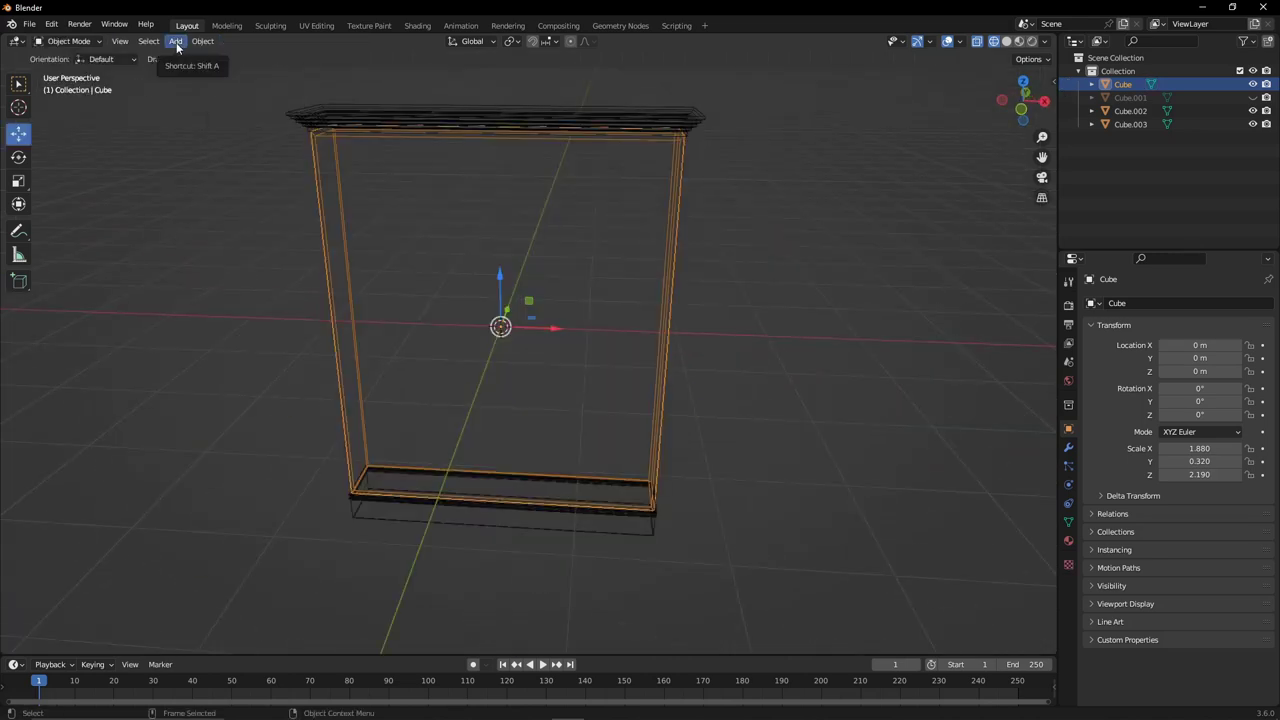
Add a new cube and scale it thin along Y into an upright bar.
click(177, 41)
click(310, 64)
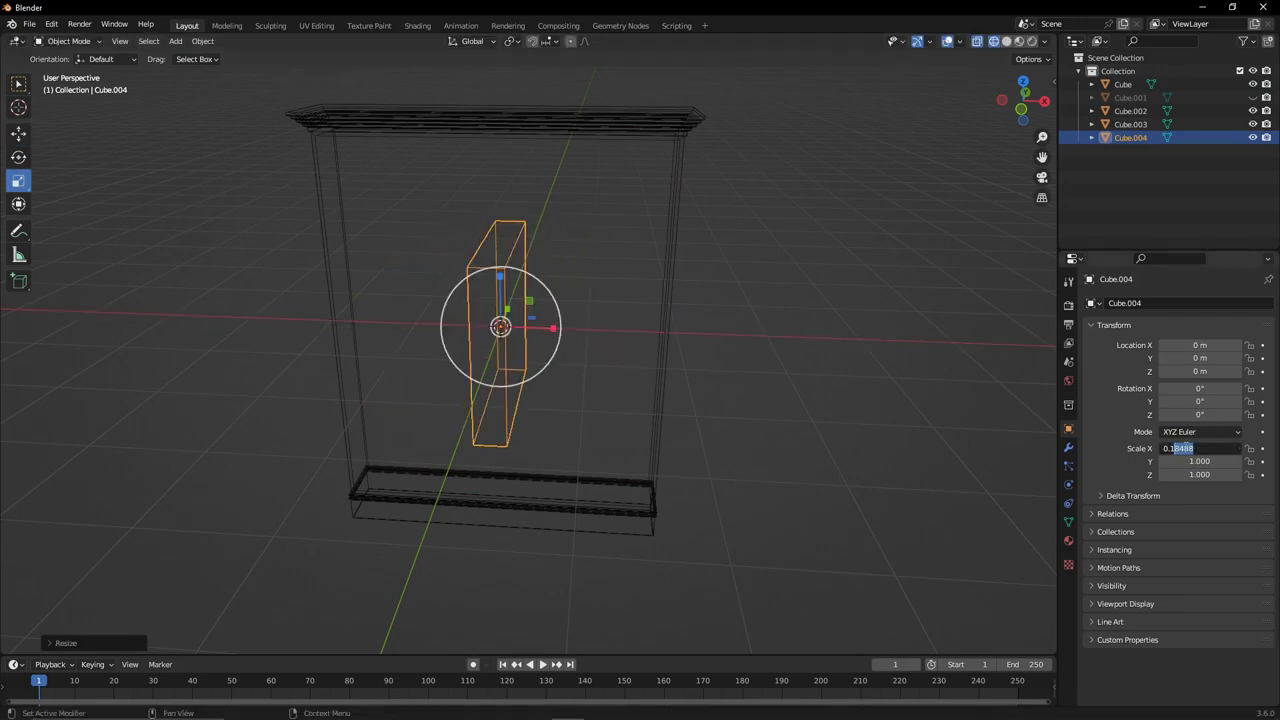
key(KP_7)
drag(506, 305, 505, 362)
scroll(504, 337, up, 3)
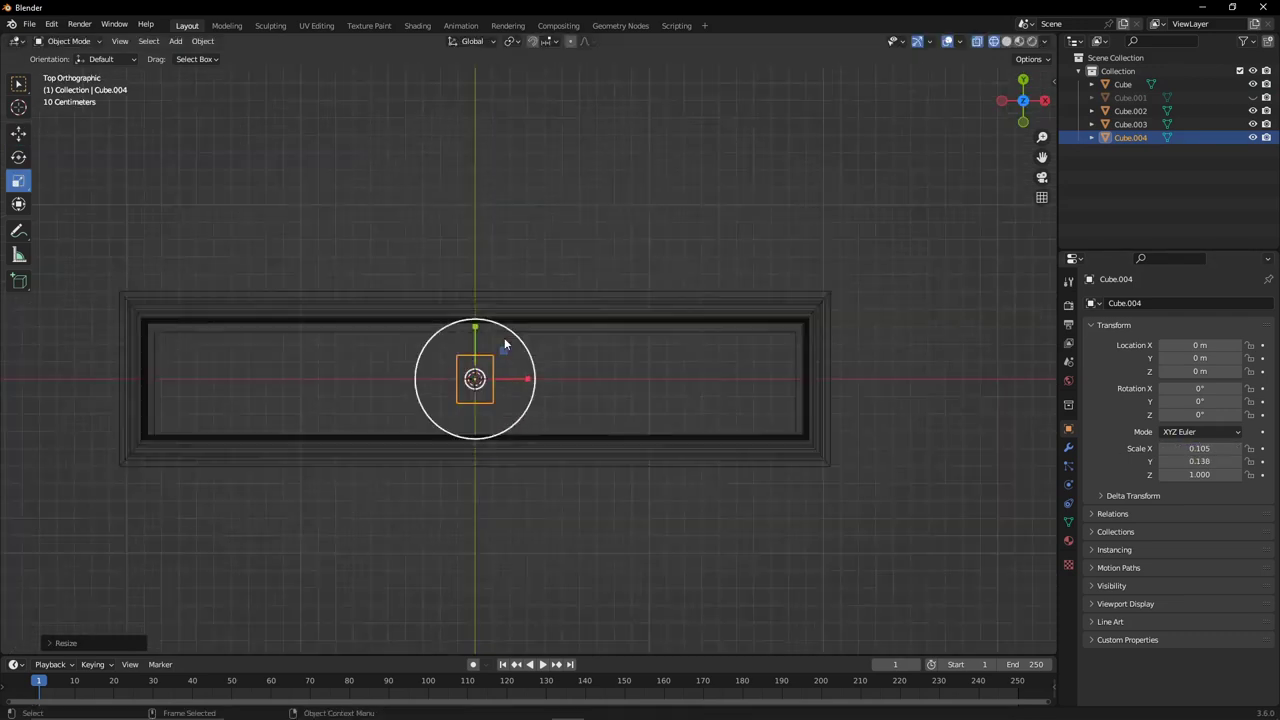
scroll(475, 355, up, 2)
shift+middle_drag(714, 538, 889, 264)
click(760, 300)
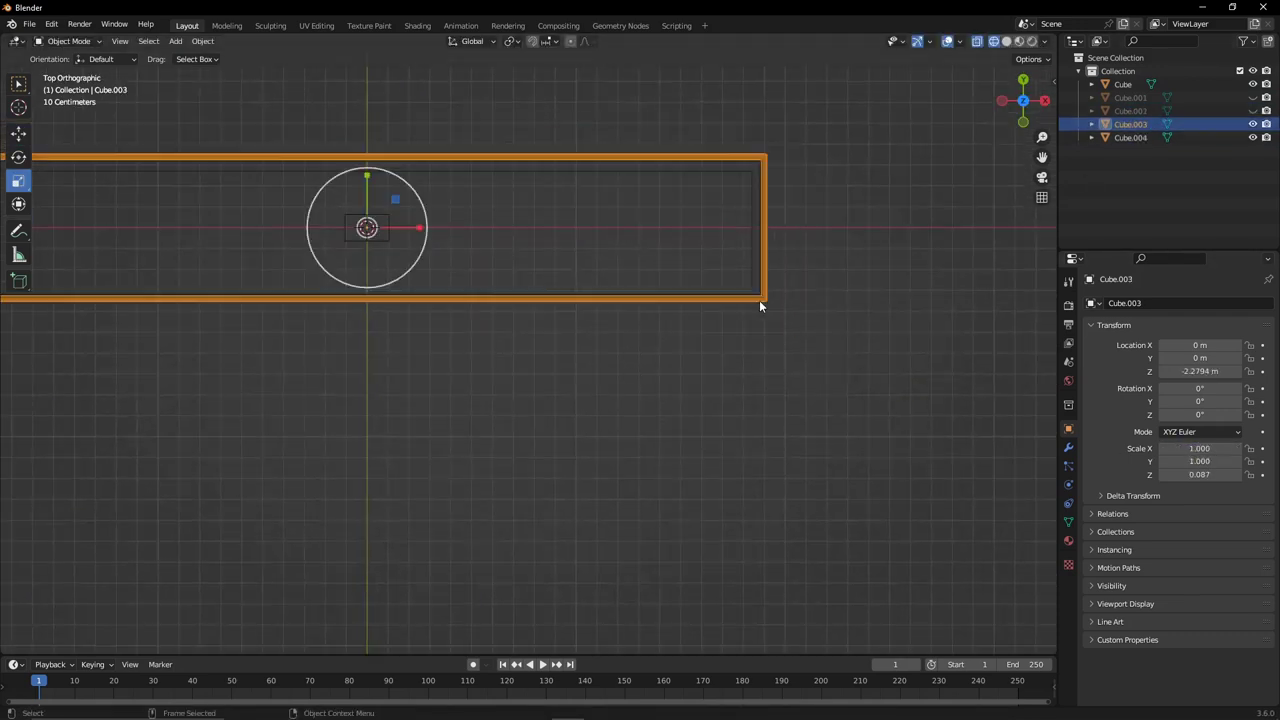
middle_drag(760, 300, 597, 260)
click(597, 260)
key(s)
key(y)
click(590, 230)
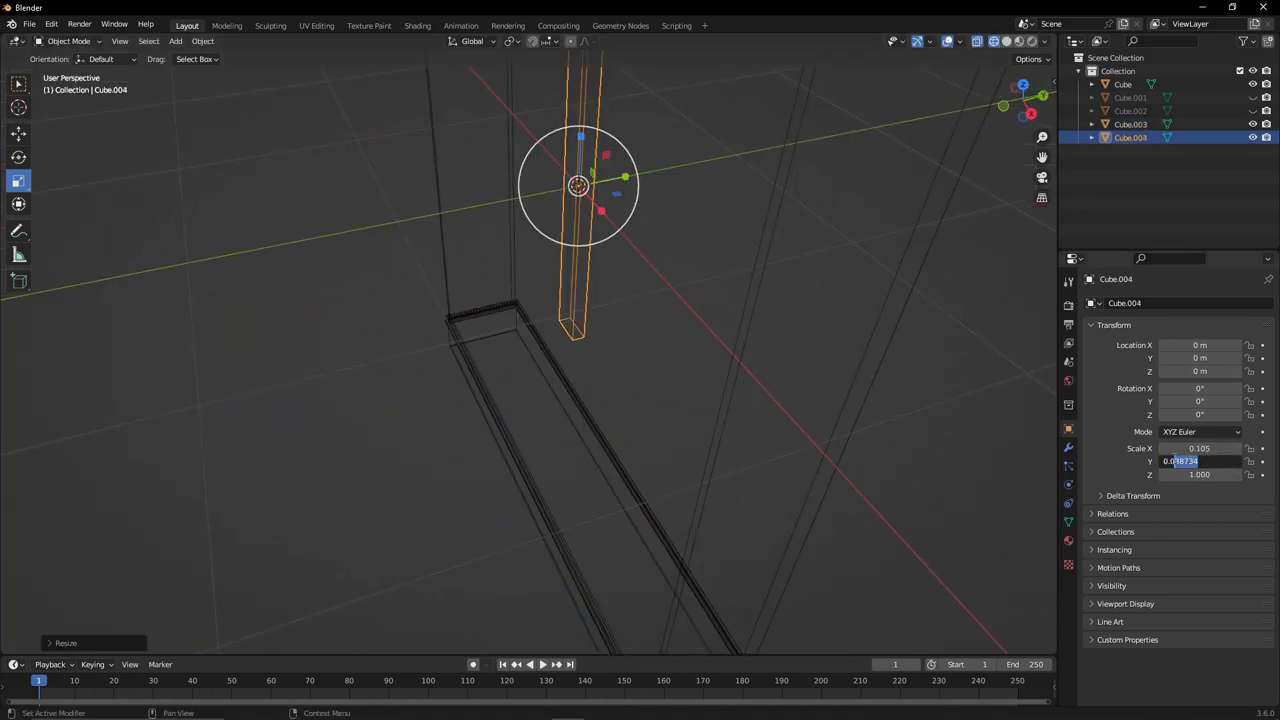
Move the bar to the cabinet's right end at 1.7701 m and adjust its Y position.
key(KP_1)
key(shift+space)
key(g)
drag(414, 274, 779, 322)
key(KP_7)
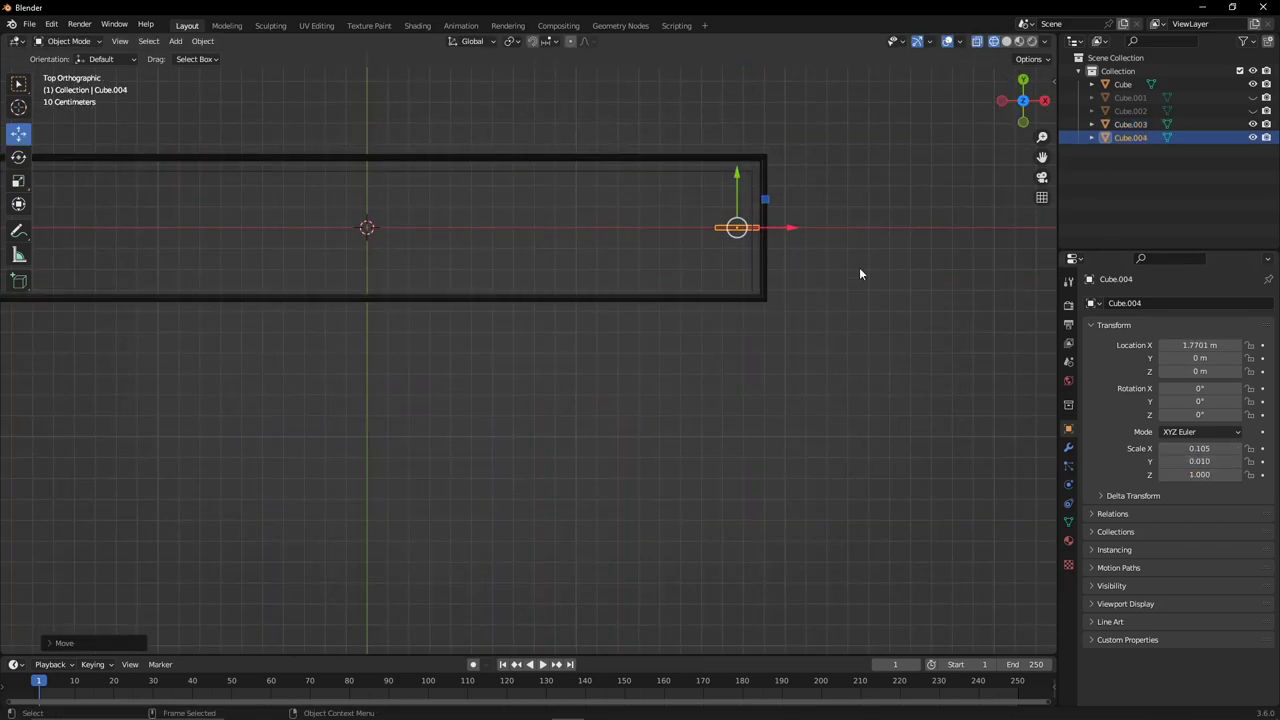
scroll(880, 370, up, 5)
drag(820, 222, 729, 408)
key(KP_Decimal)
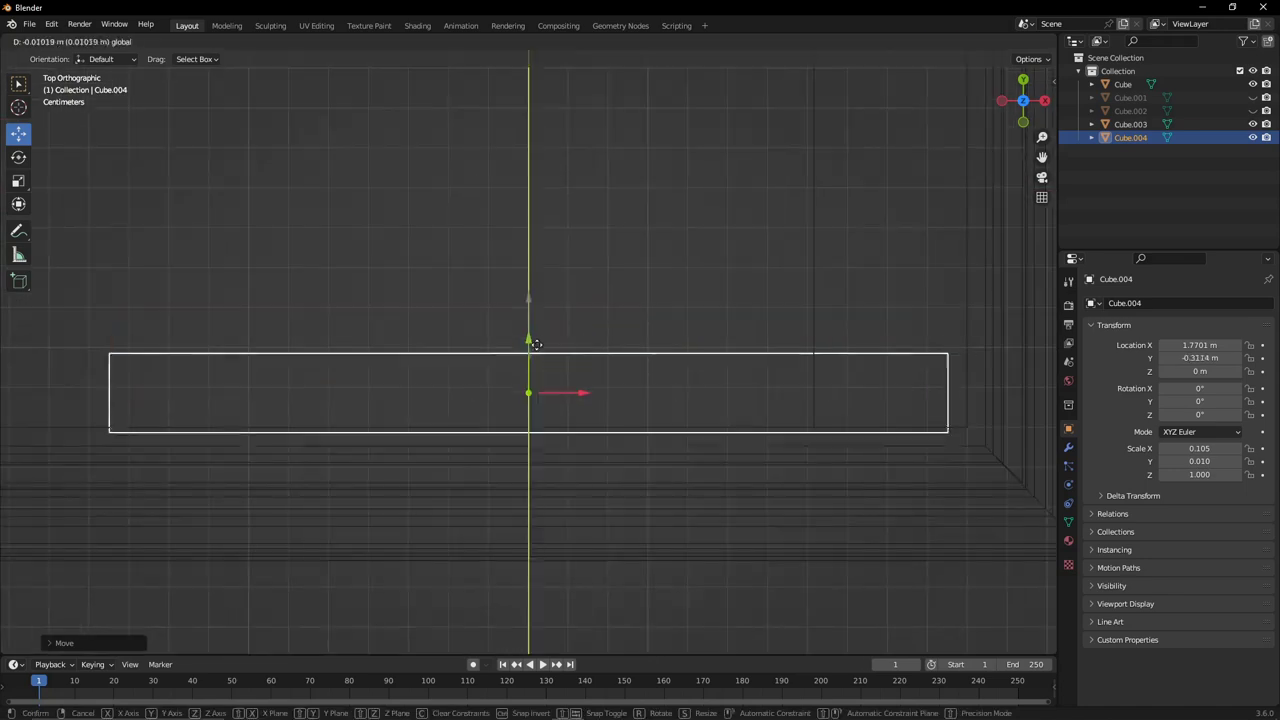
drag(606, 412, 237, 425)
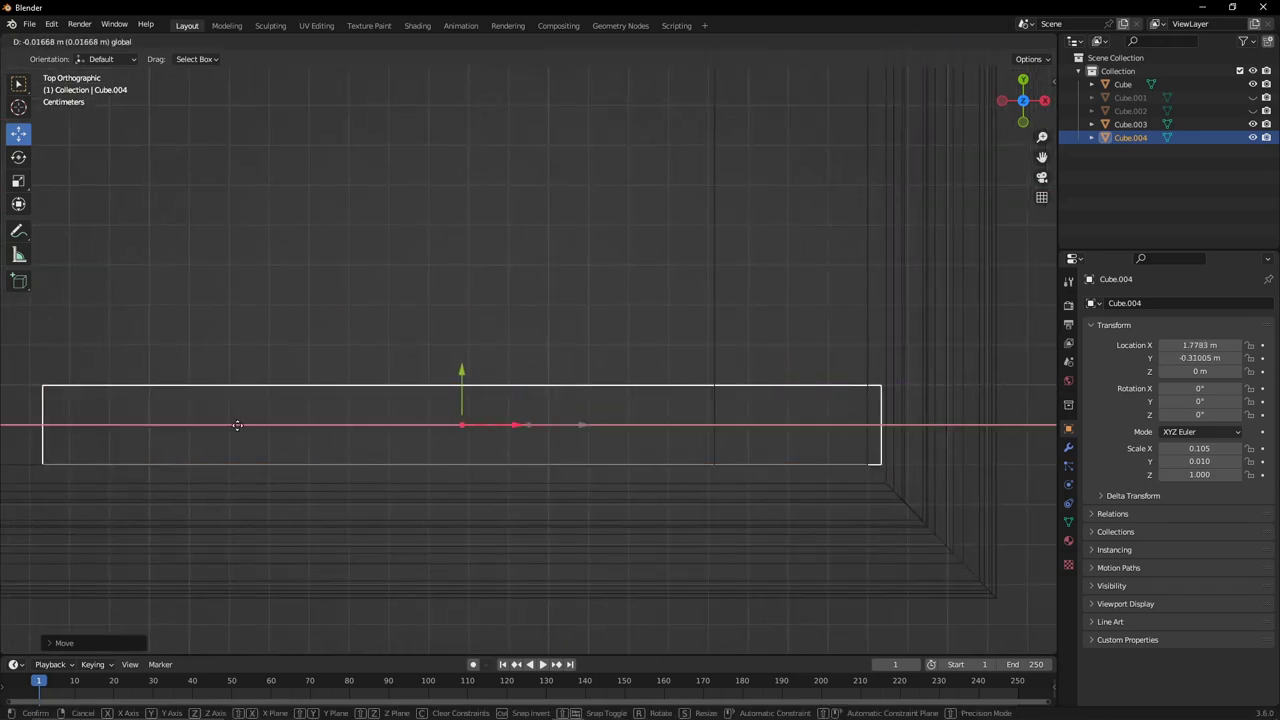
drag(449, 378, 442, 528)
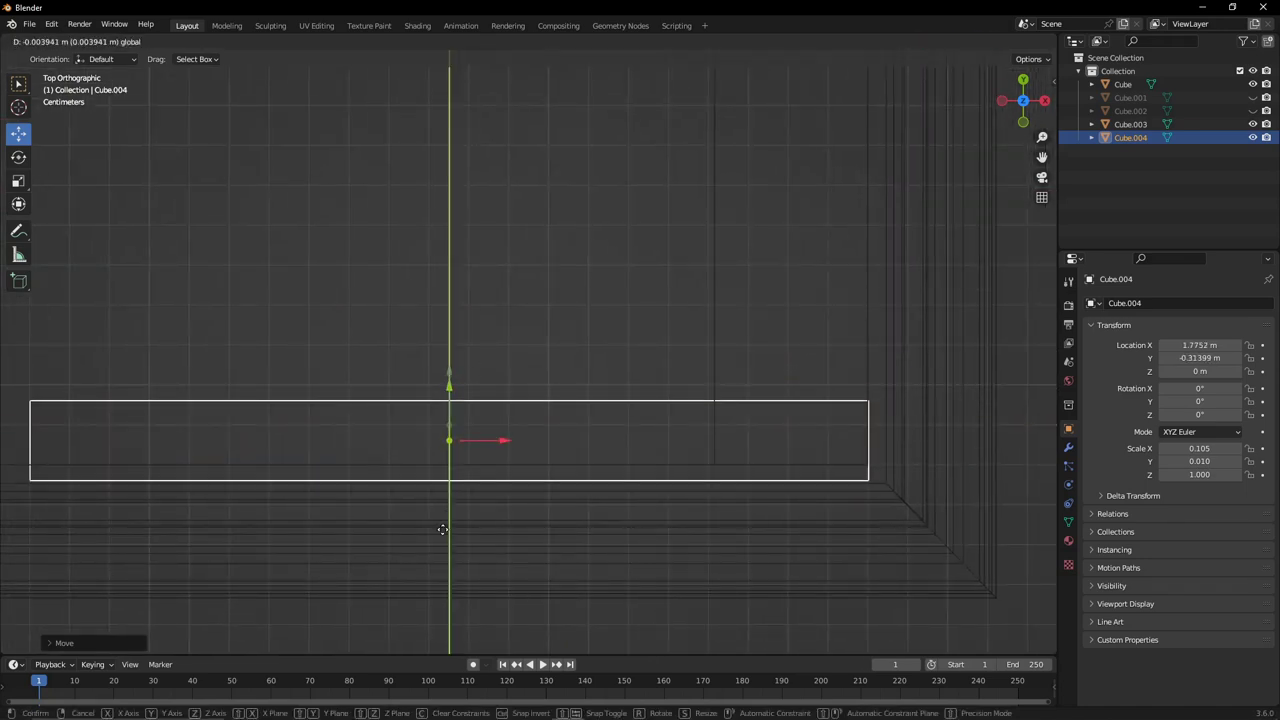
click(1022, 122)
Inspect the bar against the cabinet from the top and right side, briefly in wireframe.
scroll(930, 200, down, 5)
middle_drag(930, 200, 632, 392)
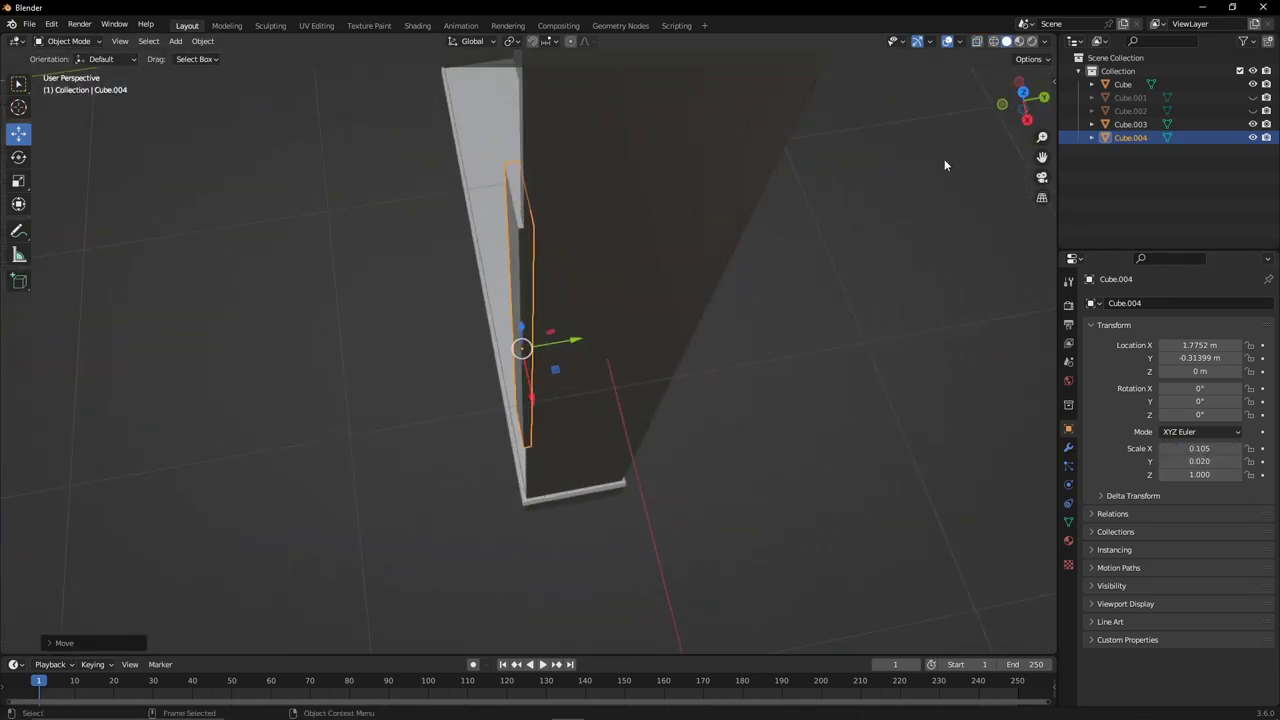
click(1023, 92)
key(shift+z)
scroll(651, 312, up, 3)
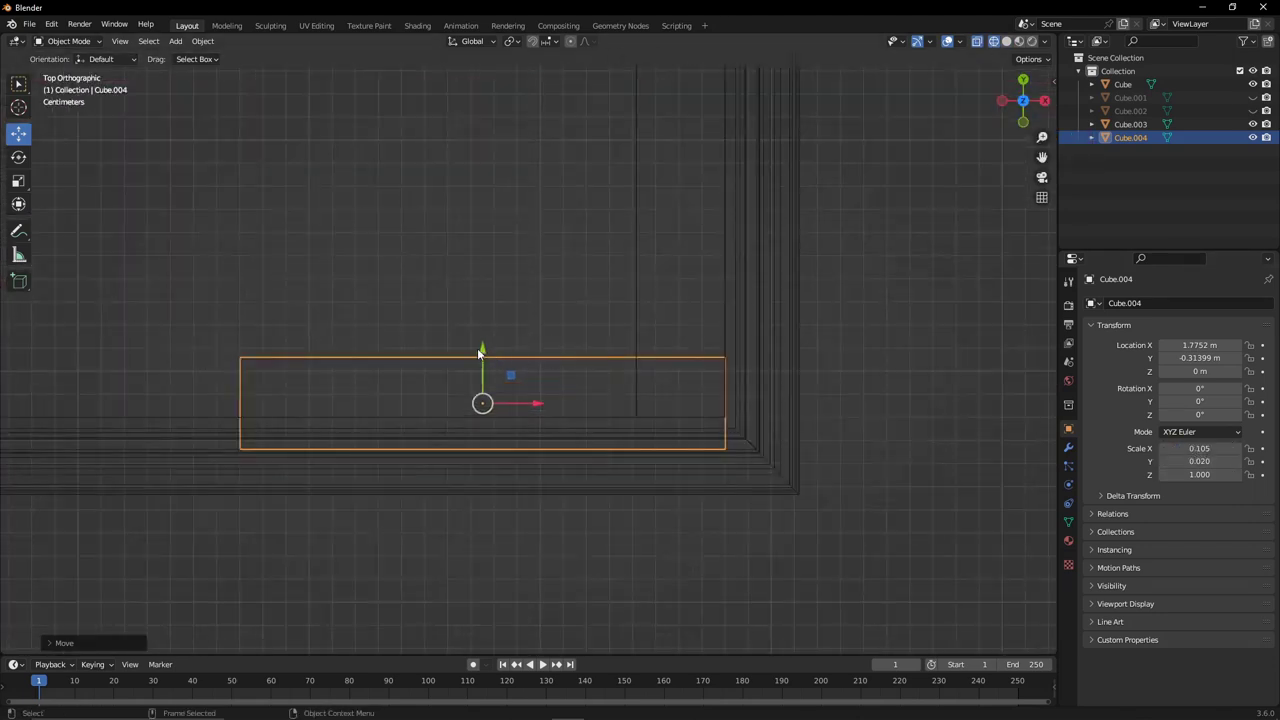
click(1007, 41)
middle_drag(700, 300, 609, 306)
key(KP_3)
Select the main cabinet body and enter Edit Mode with edge selection.
click(634, 252)
key(Tab)
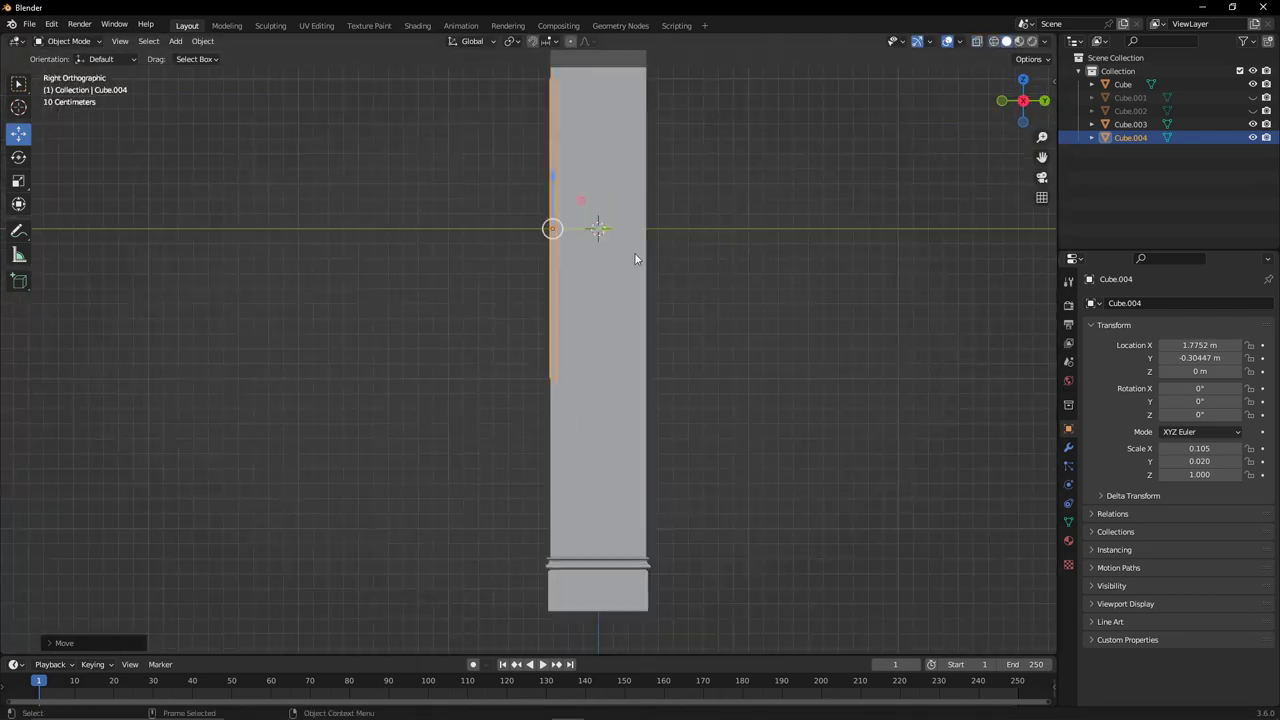
scroll(435, 190, up, 5)
key(c)
key(2)
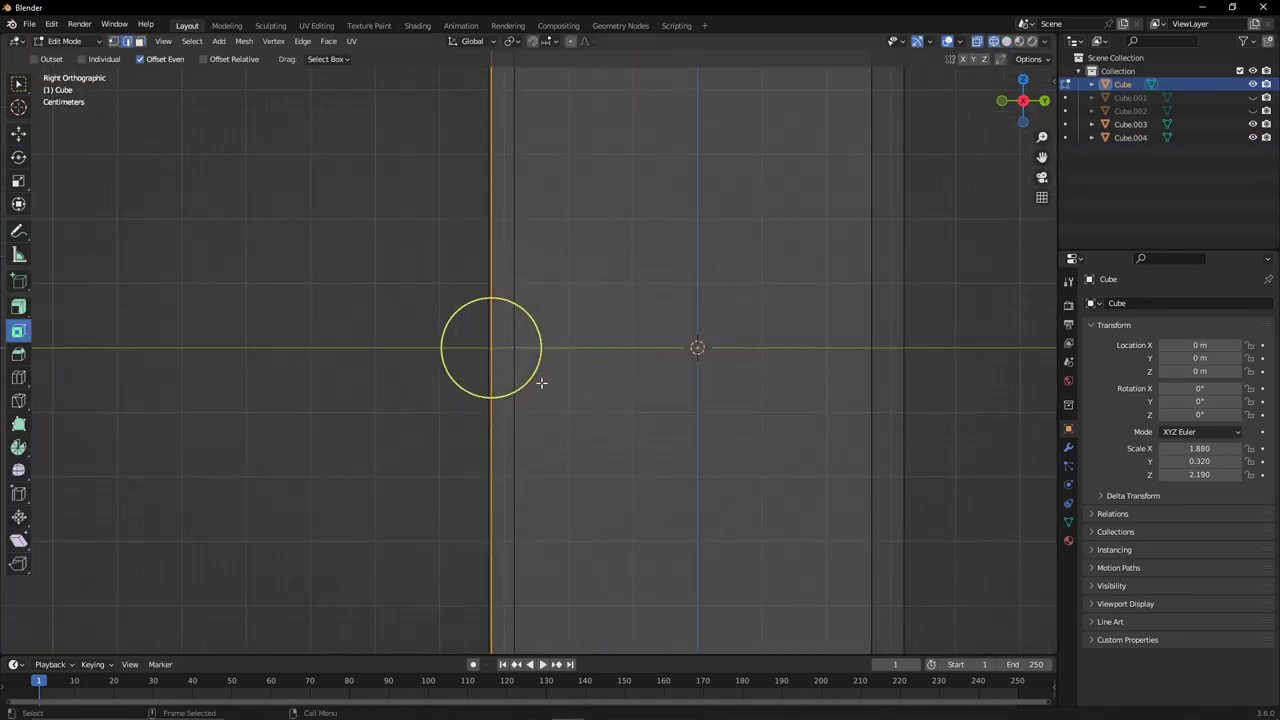
key(Escape)
key(shift+space)
key(g)
scroll(557, 378, down, 6)
key(Right)
scroll(583, 317, up, 5)
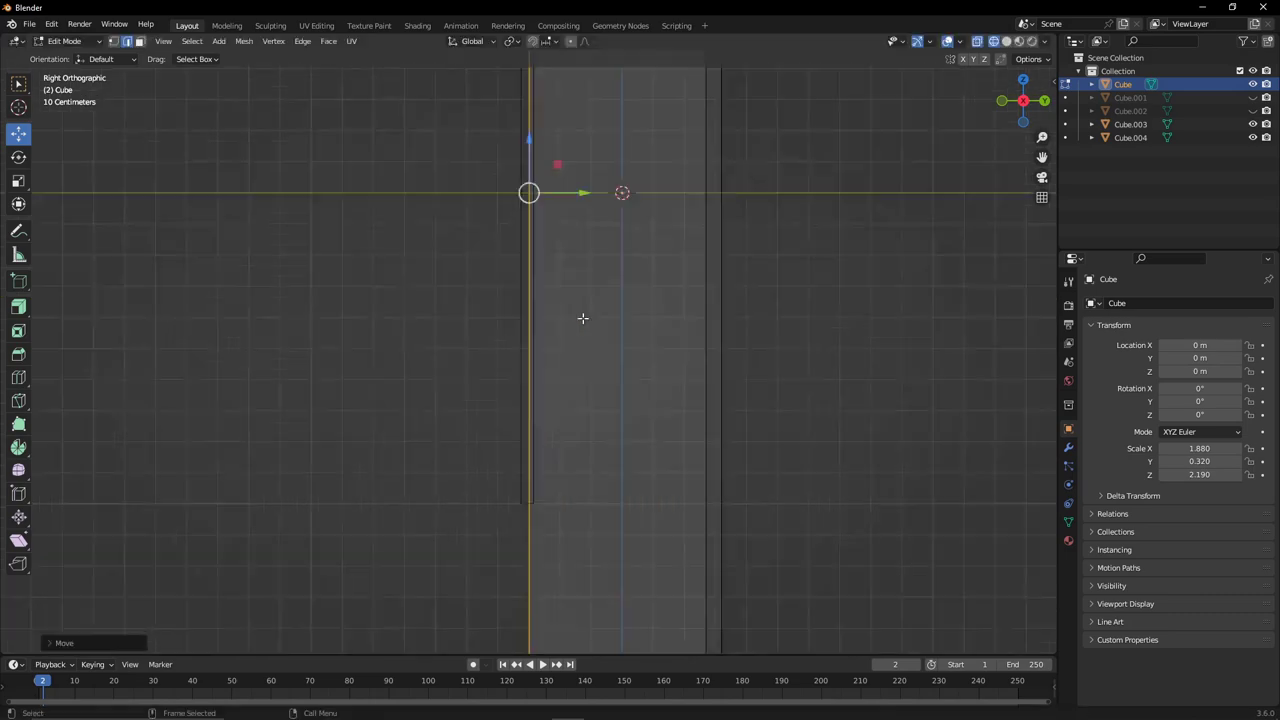
shift+middle_drag(583, 317, 590, 454)
scroll(590, 454, up, 4)
Move Cube.004's geometry down along Z until the post reaches the base.
key(Tab)
click(545, 366)
key(Tab)
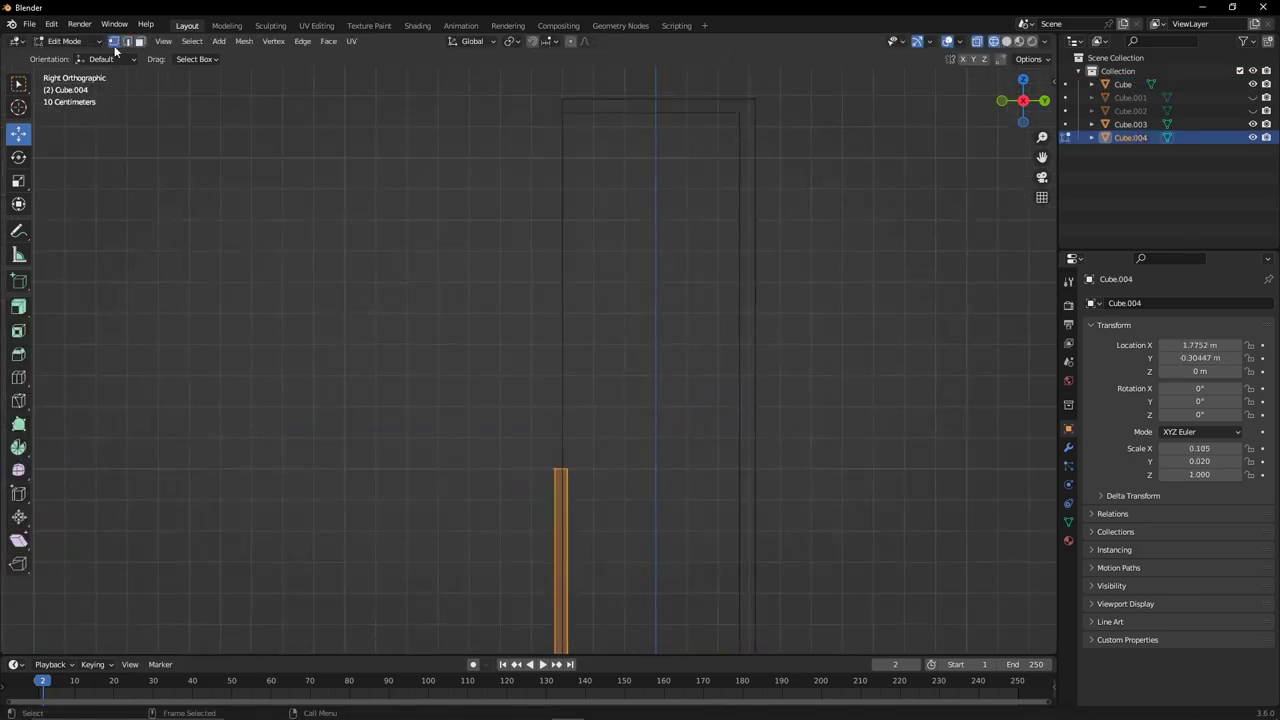
scroll(560, 354, up, 3)
key(g)
key(z)
click(605, 185)
scroll(620, 480, down, 3)
scroll(620, 480, up, 4)
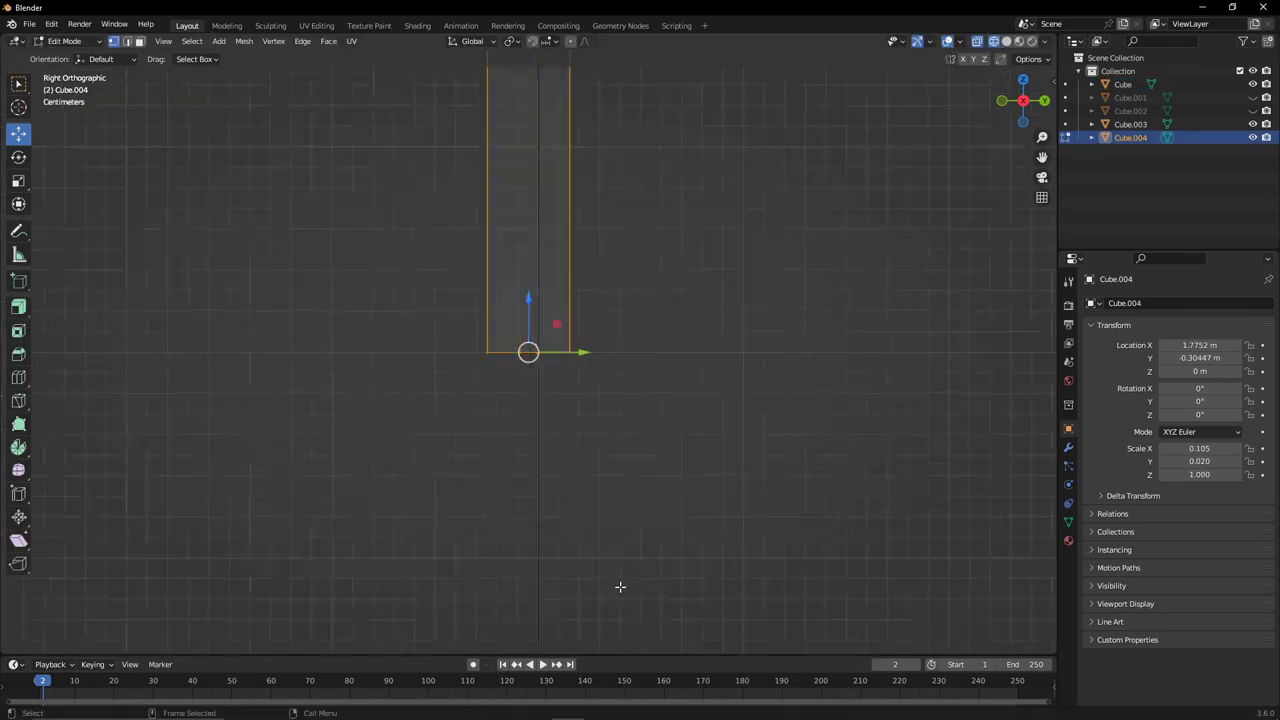
scroll(589, 220, down, 4)
scroll(559, 345, up, 2)
key(g)
key(z)
click(562, 468)
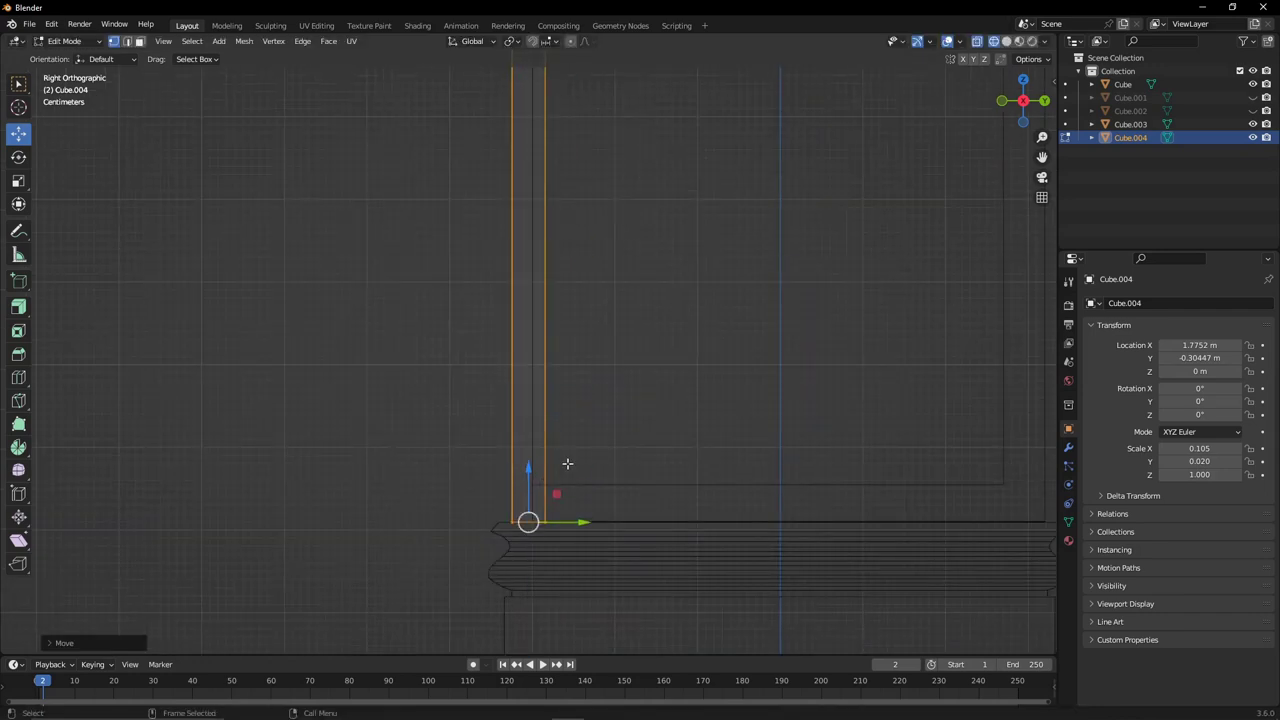
mouse_move(566, 463)
middle_down()
mouse_move(514, 337)
mouse_move(653, 401)
mouse_move(632, 524)
middle_up()
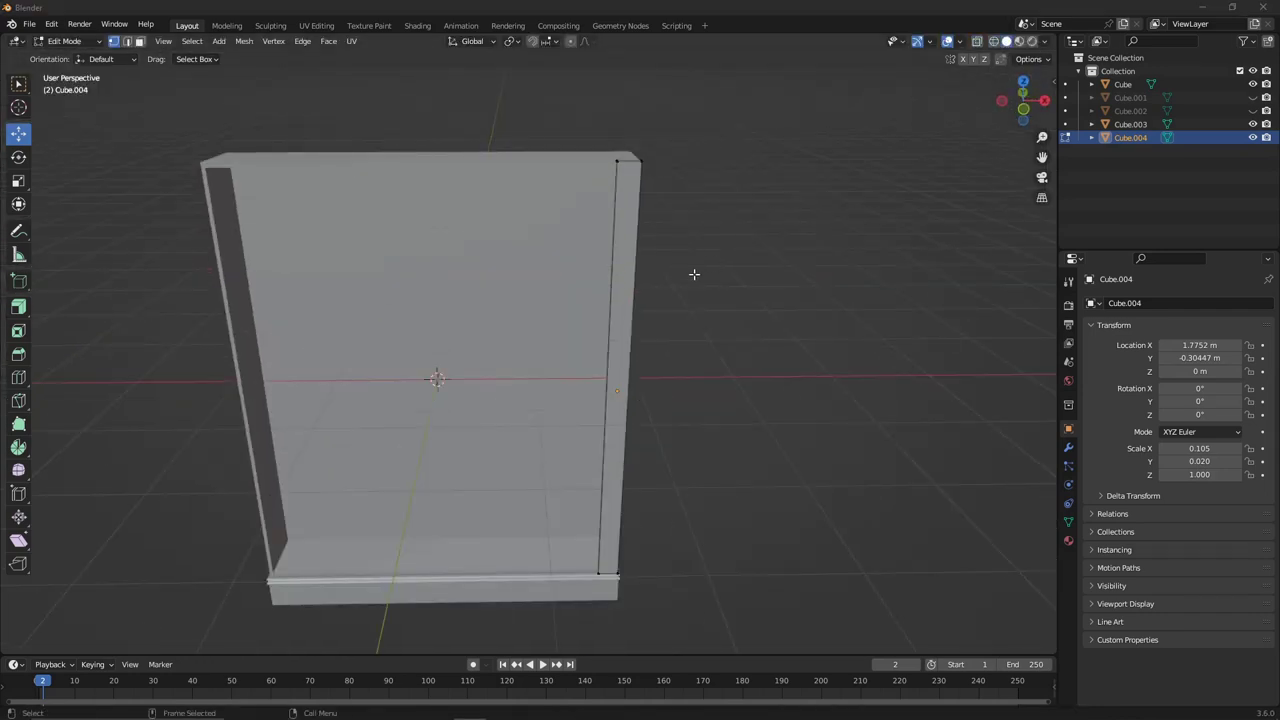
key(Tab)
Give Cube.004 a Mirror modifier with Cube as the mirror object.
click(1068, 446)
click(1108, 303)
click(943, 530)
click(1247, 394)
click(508, 180)
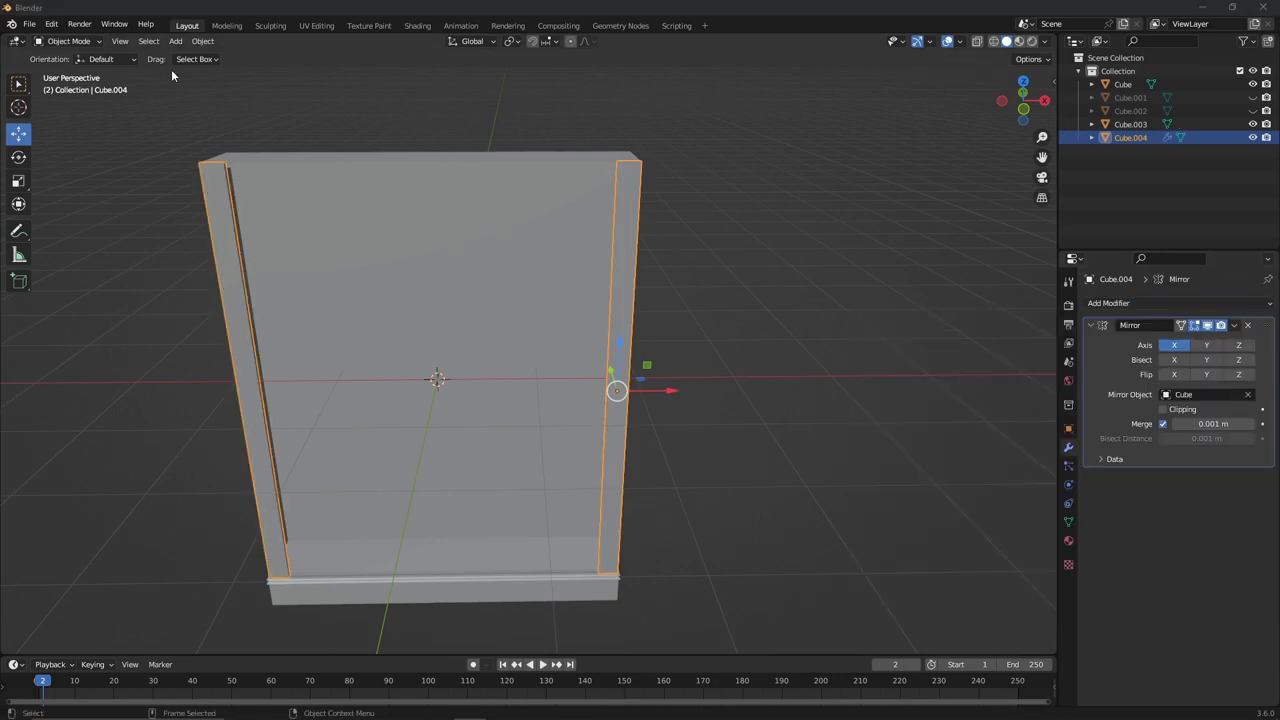
click(175, 41)
Add a cube, set its Z scale to 0.030, and lower it toward the base.
click(320, 68)
key(KP_1)
key(shift+space)
key(s)
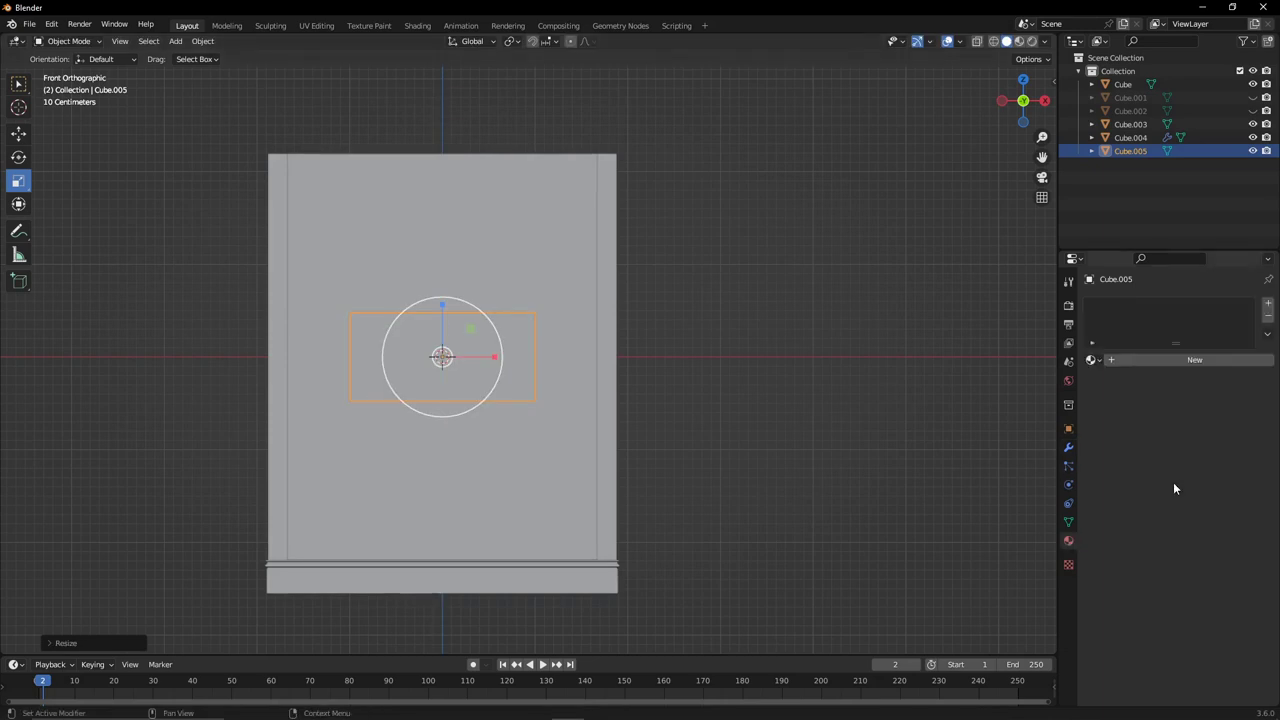
click(1068, 428)
click(1216, 474)
text(0.03)
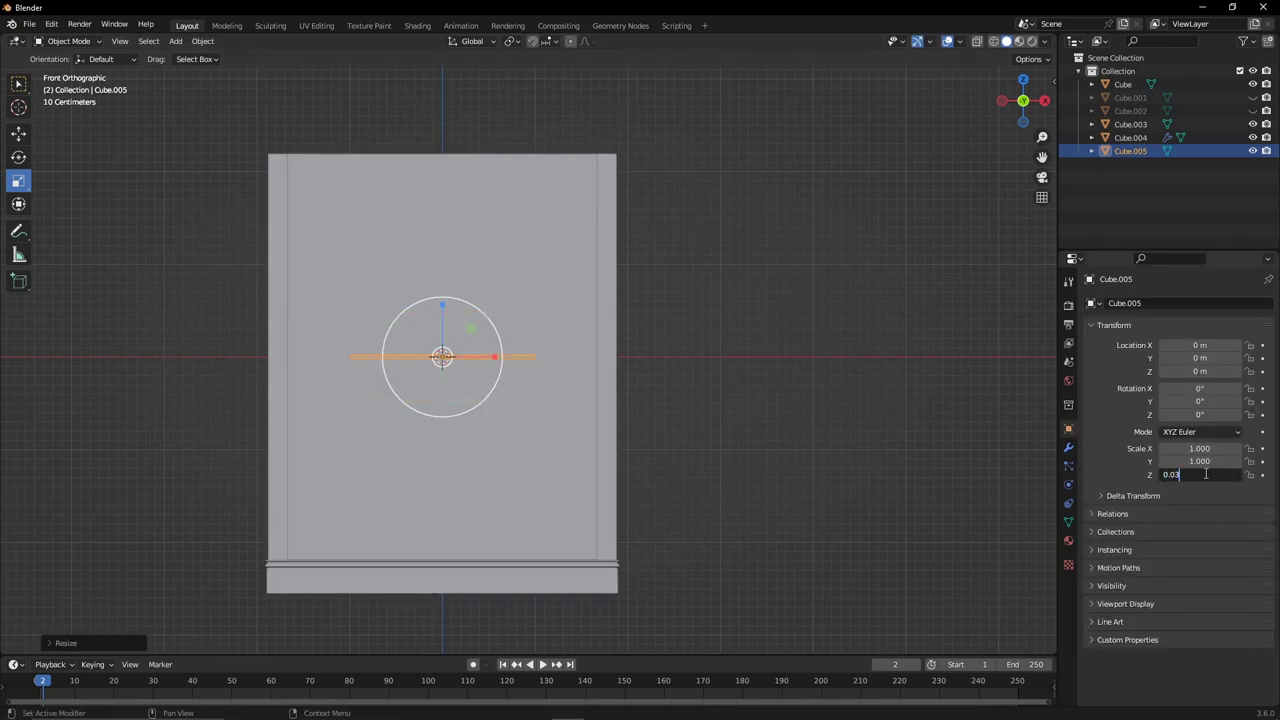
key(Return)
key(g)
key(z)
key(Return)
Scale the board to 1.865 in X and 0.287 in Y.
key(s)
key(x)
key(Return)
key(KP_7)
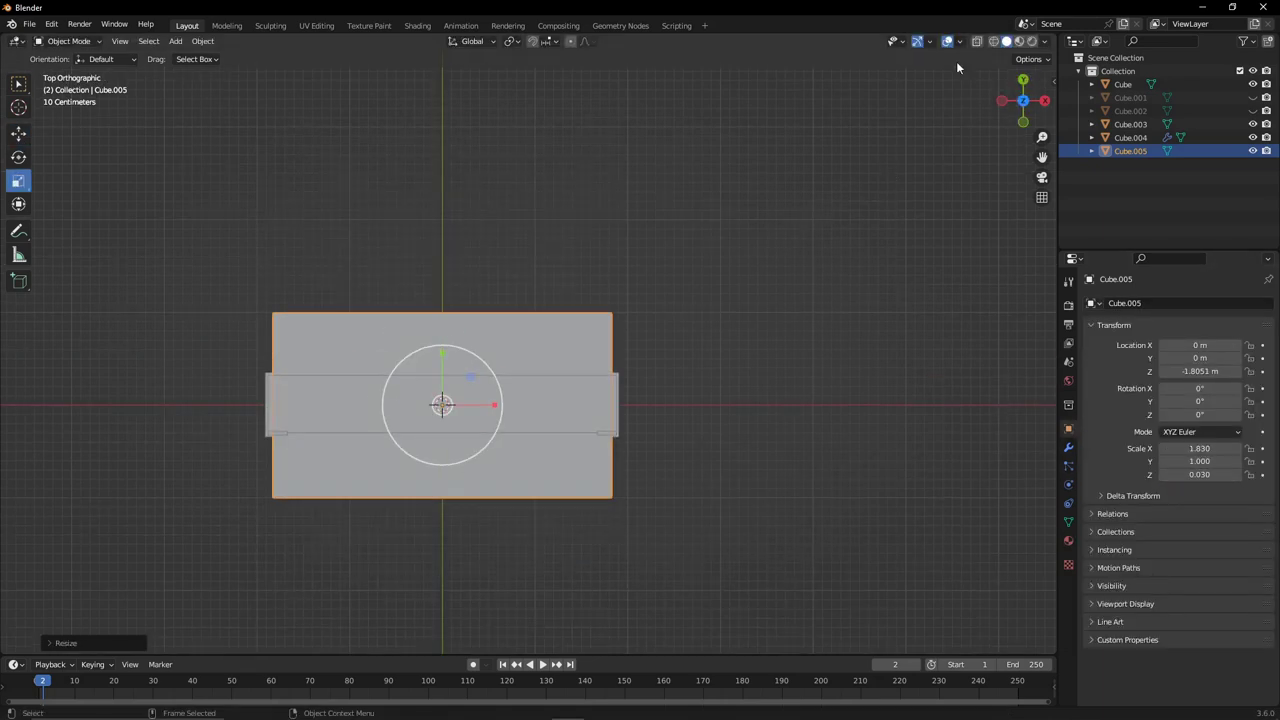
key(s)
key(x)
key(Return)
key(s)
key(y)
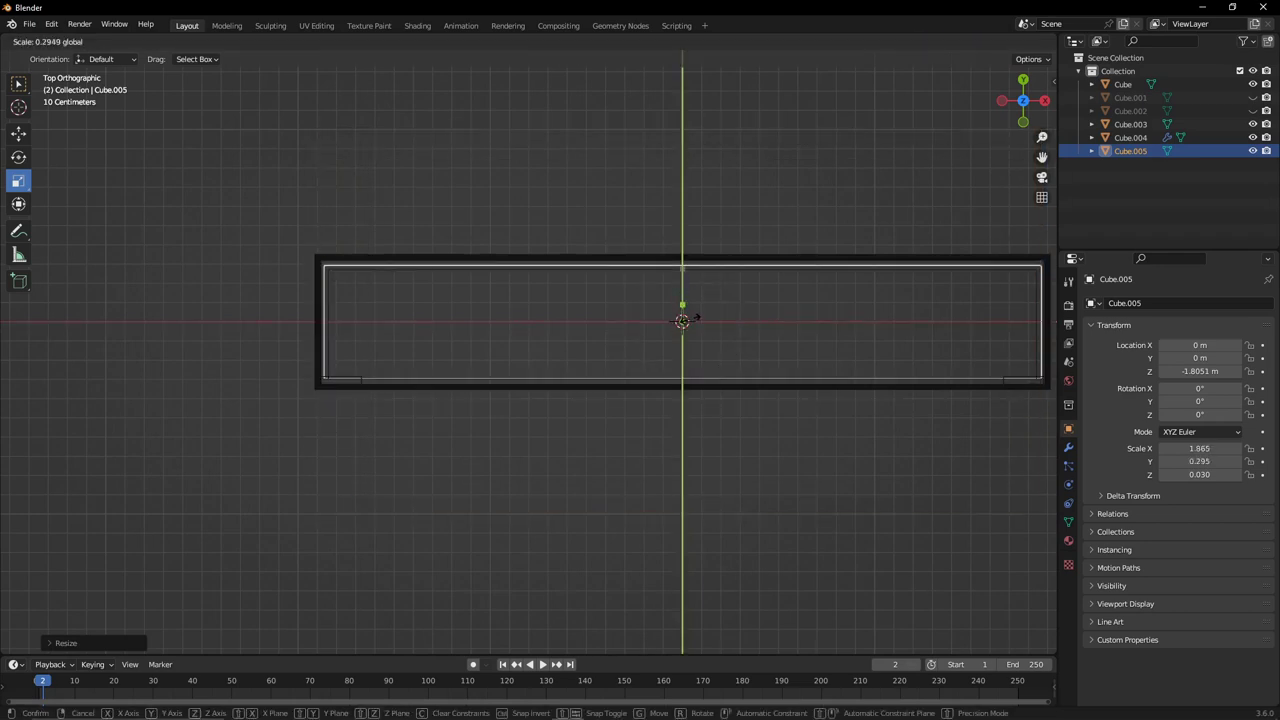
key(Return)
Raise the shelf board inside the cabinet to Z −1.3916 m.
middle_drag(777, 397, 724, 424)
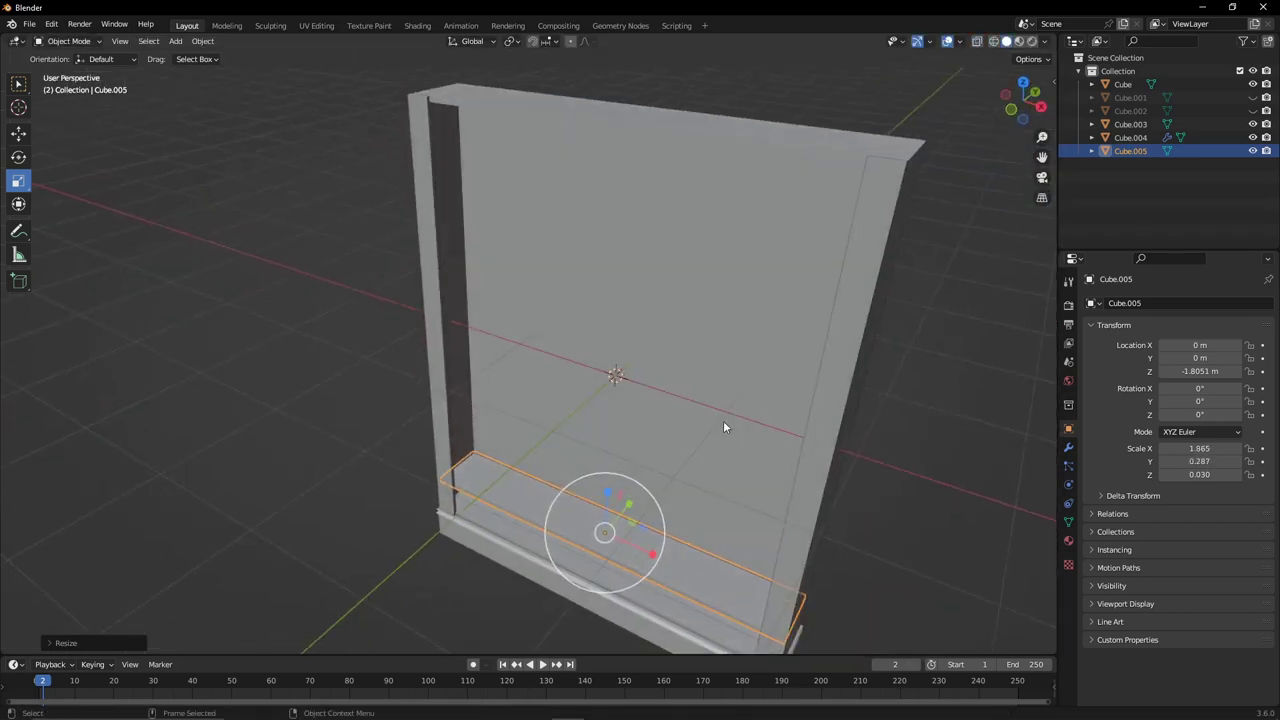
key(KP_1)
click(18, 133)
drag(617, 509, 617, 465)
click(175, 41)
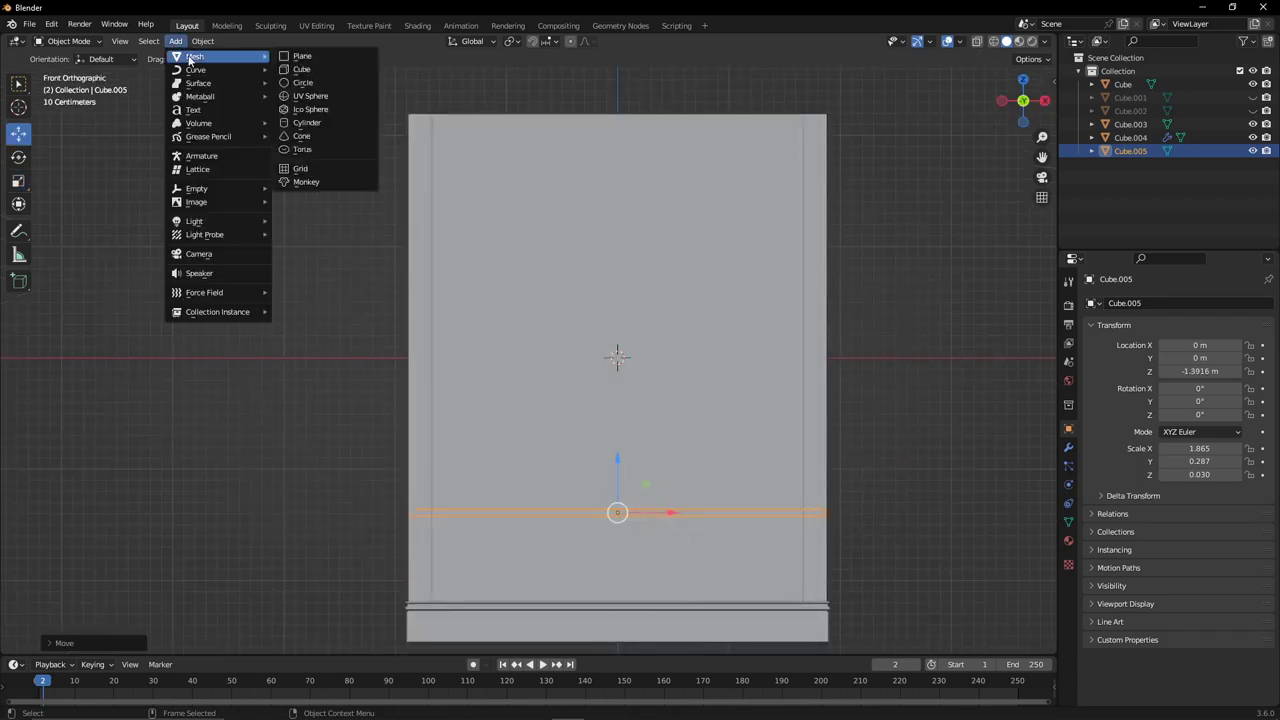
Add another cube and flatten it into a board with Z scale 0.040.
click(303, 70)
key(KP_Decimal)
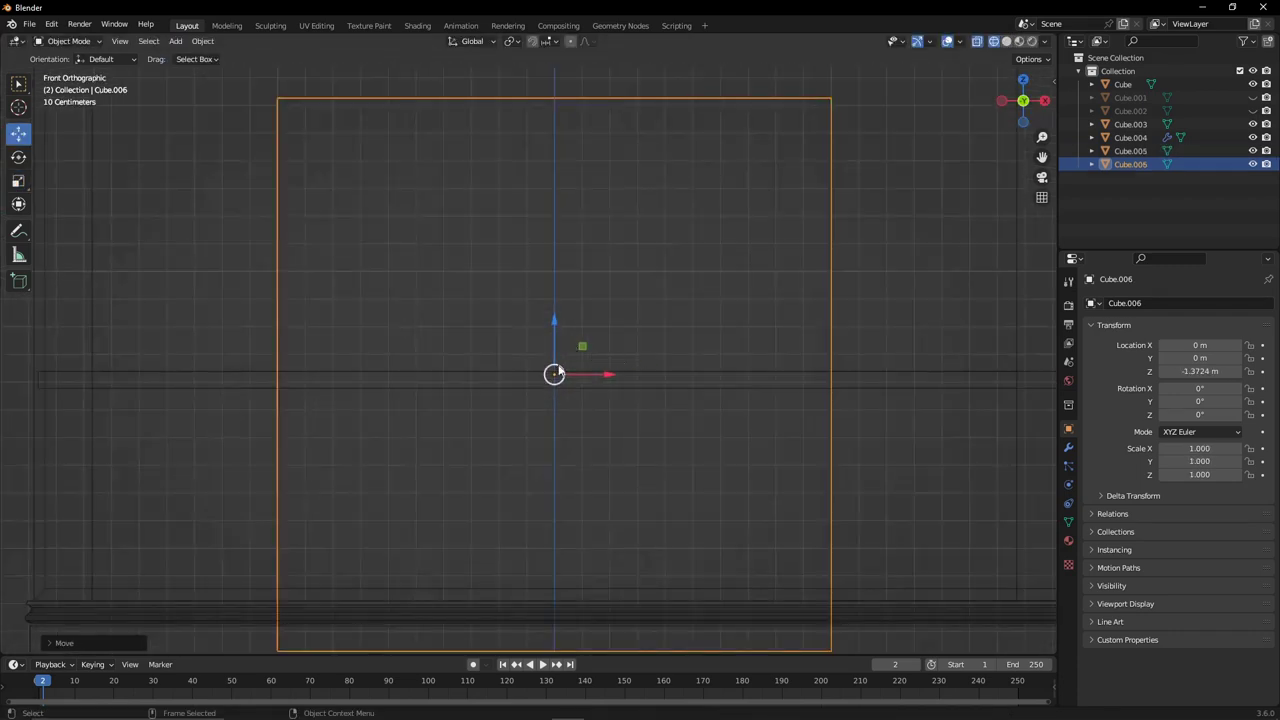
mouse_move(558, 372)
mouse_down()
mouse_move(592, 376)
mouse_move(540, 355)
mouse_up()
scroll(534, 315, up, 5)
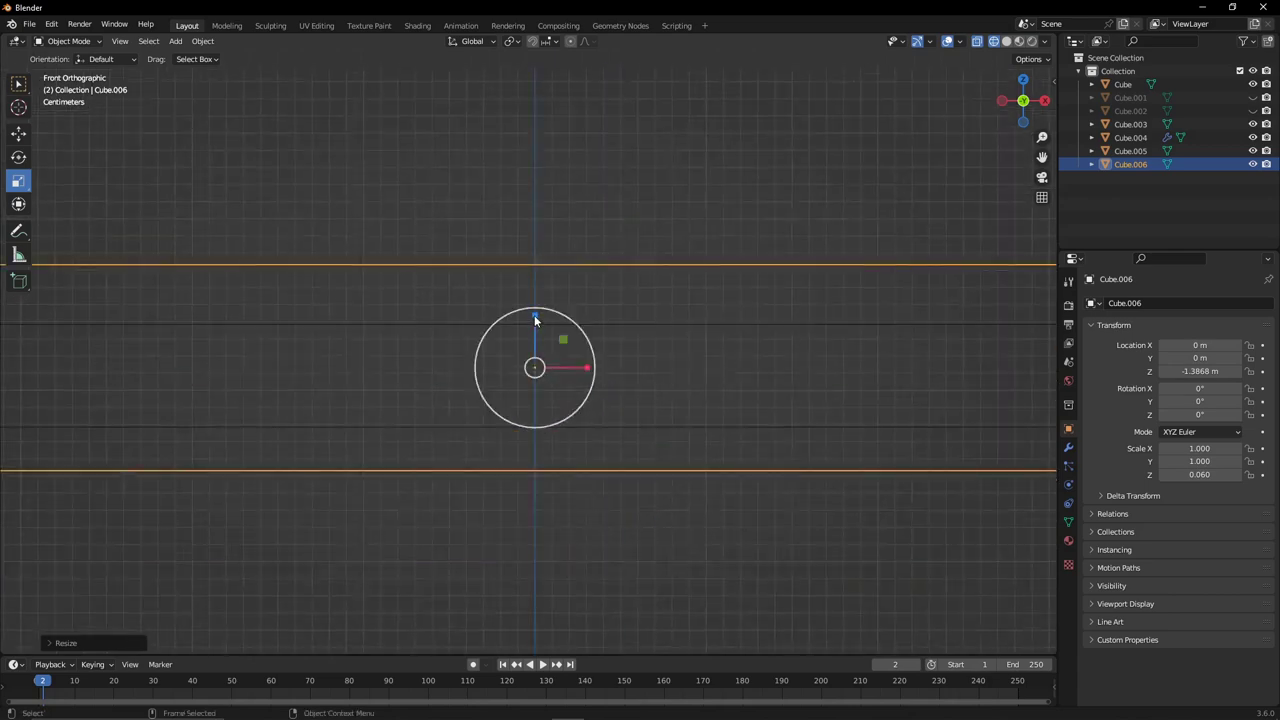
key(g)
key(z)
click(534, 315)
Widen the board along X and move it in front of the shelf.
key(Tab)
scroll(349, 313, down, 5)
scroll(349, 313, up, 3)
click(18, 180)
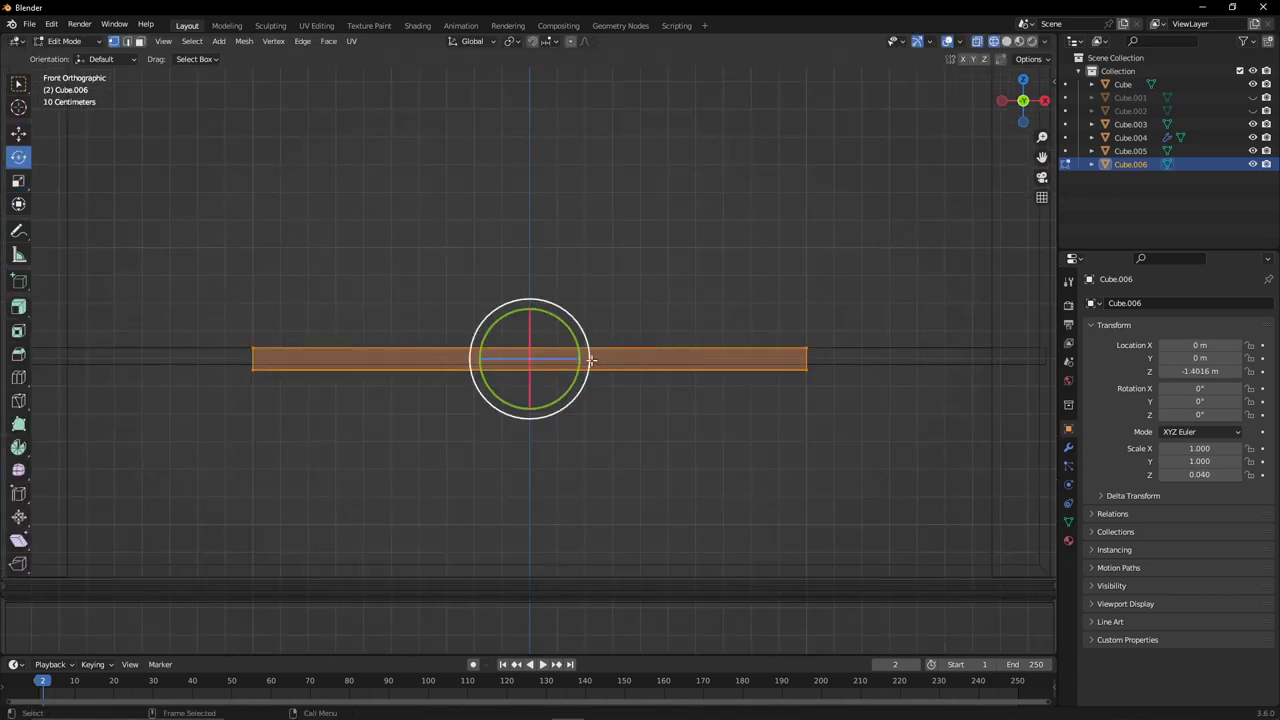
scroll(471, 354, down, 2)
drag(560, 361, 140, 363)
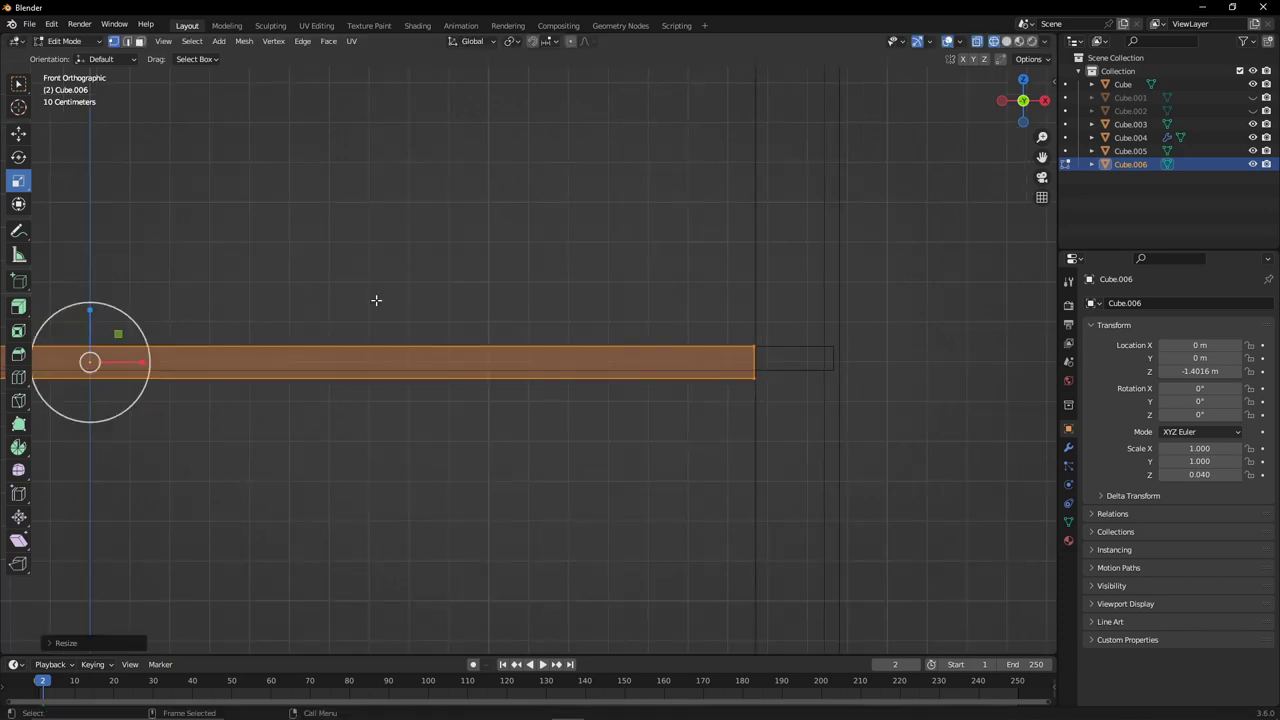
click(1022, 79)
key(shift+space)
key(g)
drag(406, 192, 406, 327)
scroll(577, 283, up, 3)
scroll(451, 297, down, 3)
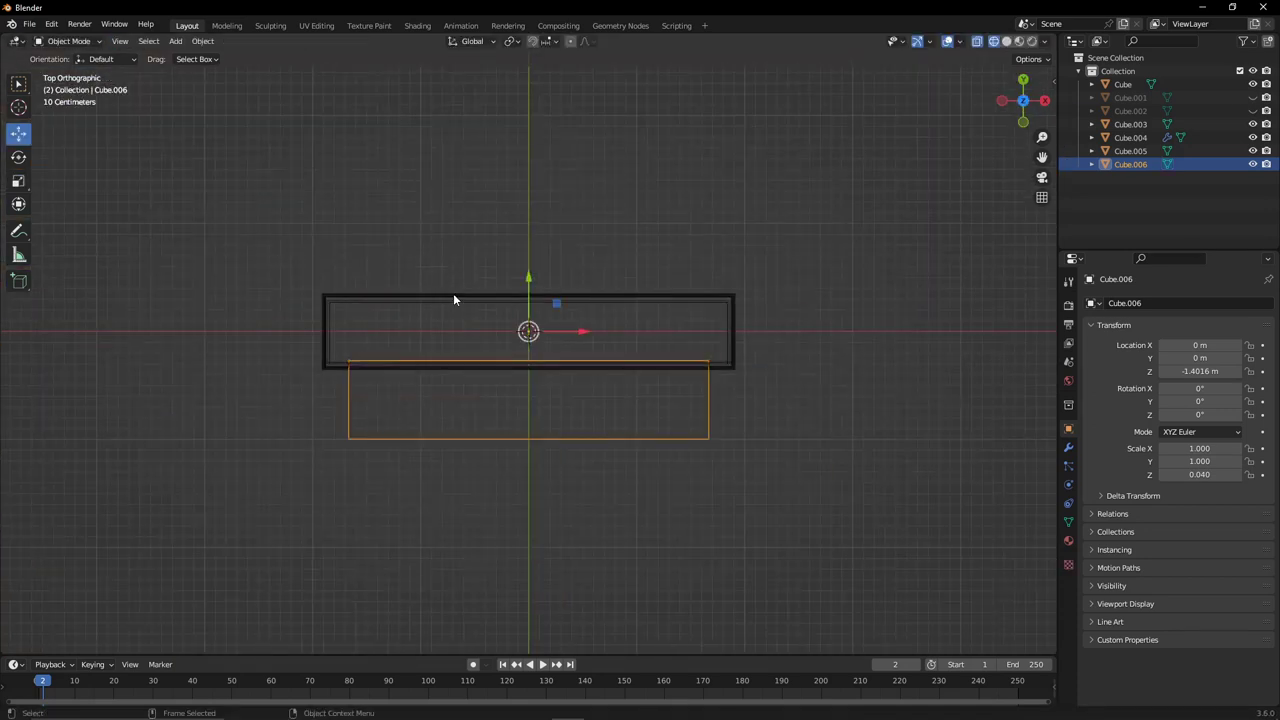
click(720, 291)
Select Cube.006 and, in Edit Mode, slide it to the shelf's front edge.
click(842, 302)
click(1205, 124)
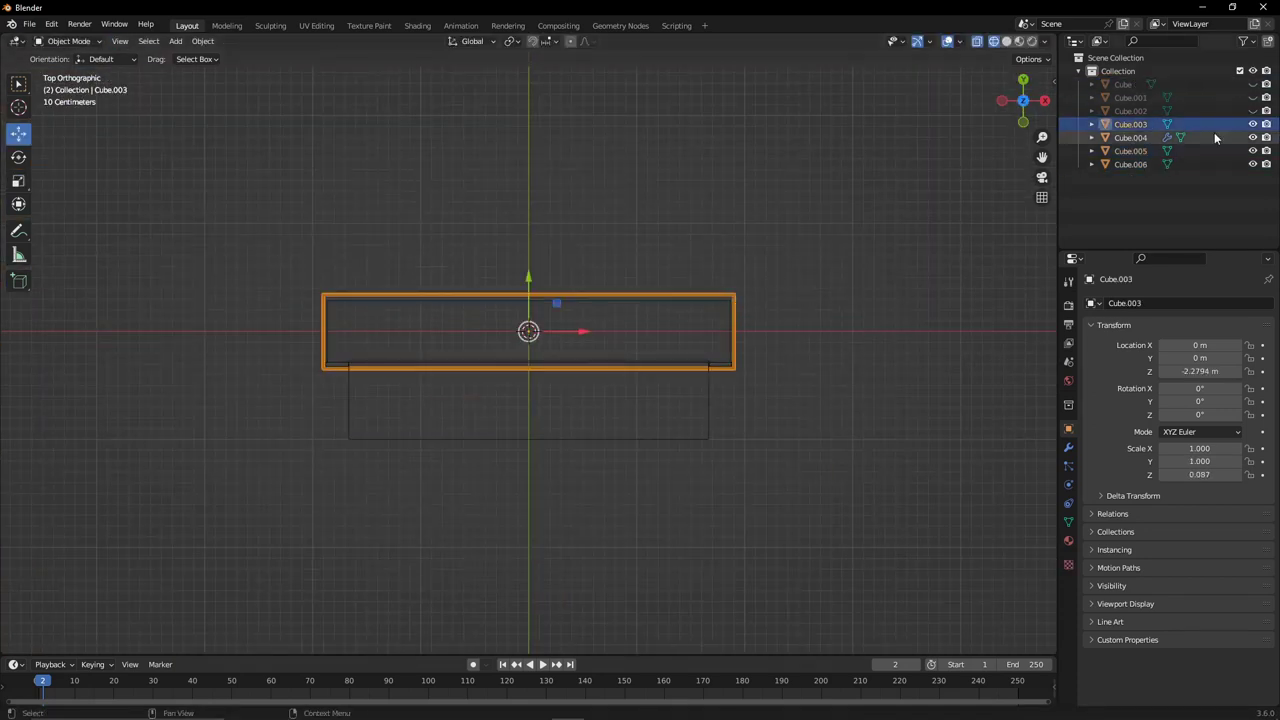
click(708, 431)
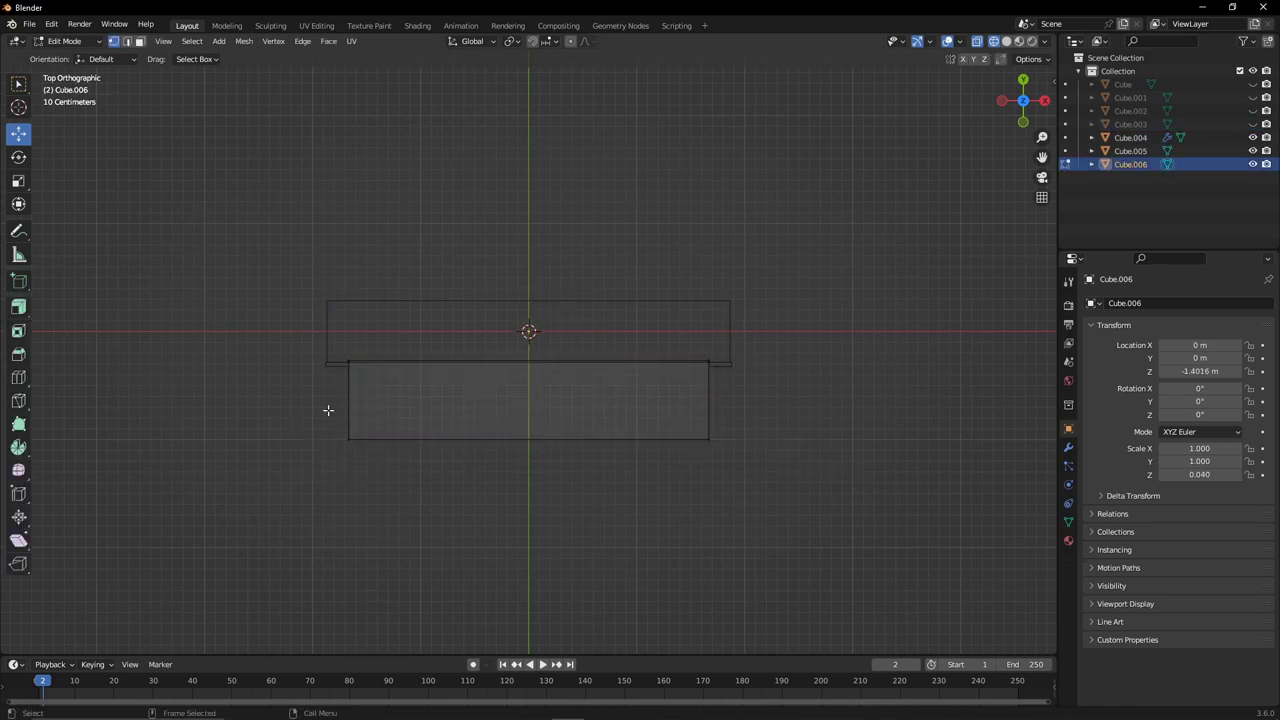
key(Tab)
drag(528, 330, 567, 340)
Stretch the board's end out to the right to meet the post.
scroll(560, 397, down, 2)
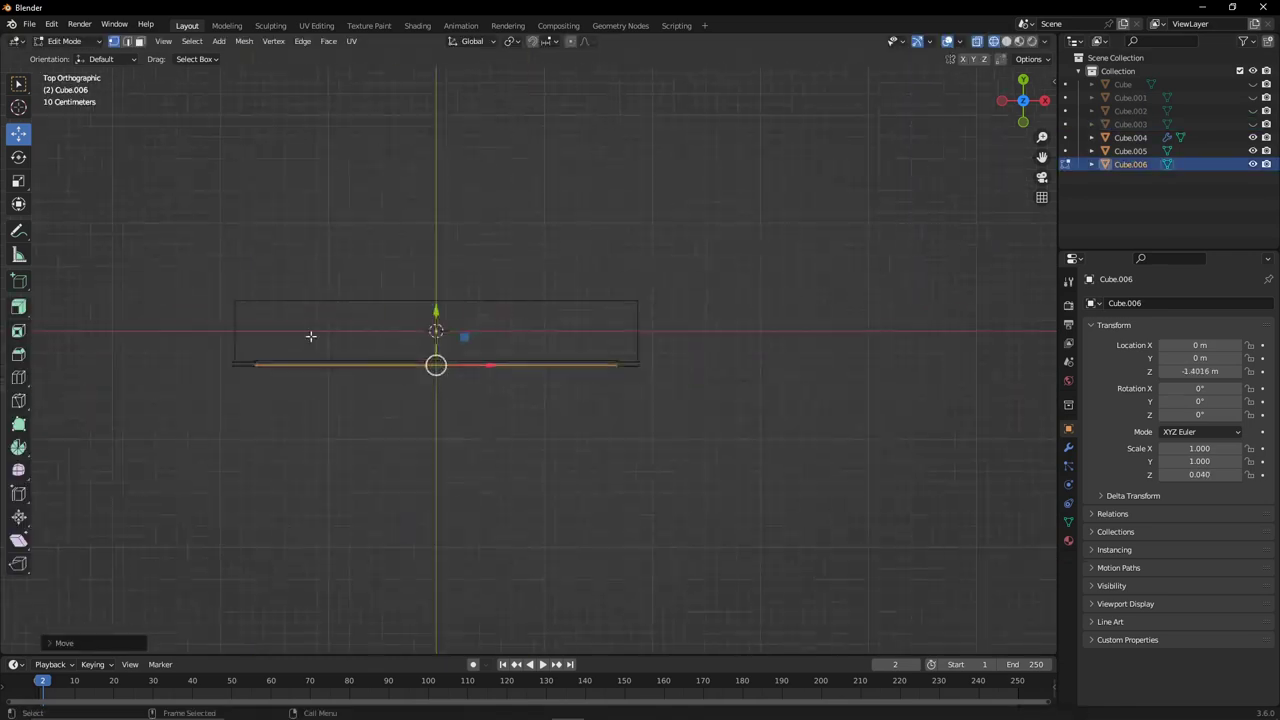
scroll(340, 342, up, 2)
scroll(340, 389, down, 2)
scroll(340, 389, up, 3)
scroll(206, 383, down, 2)
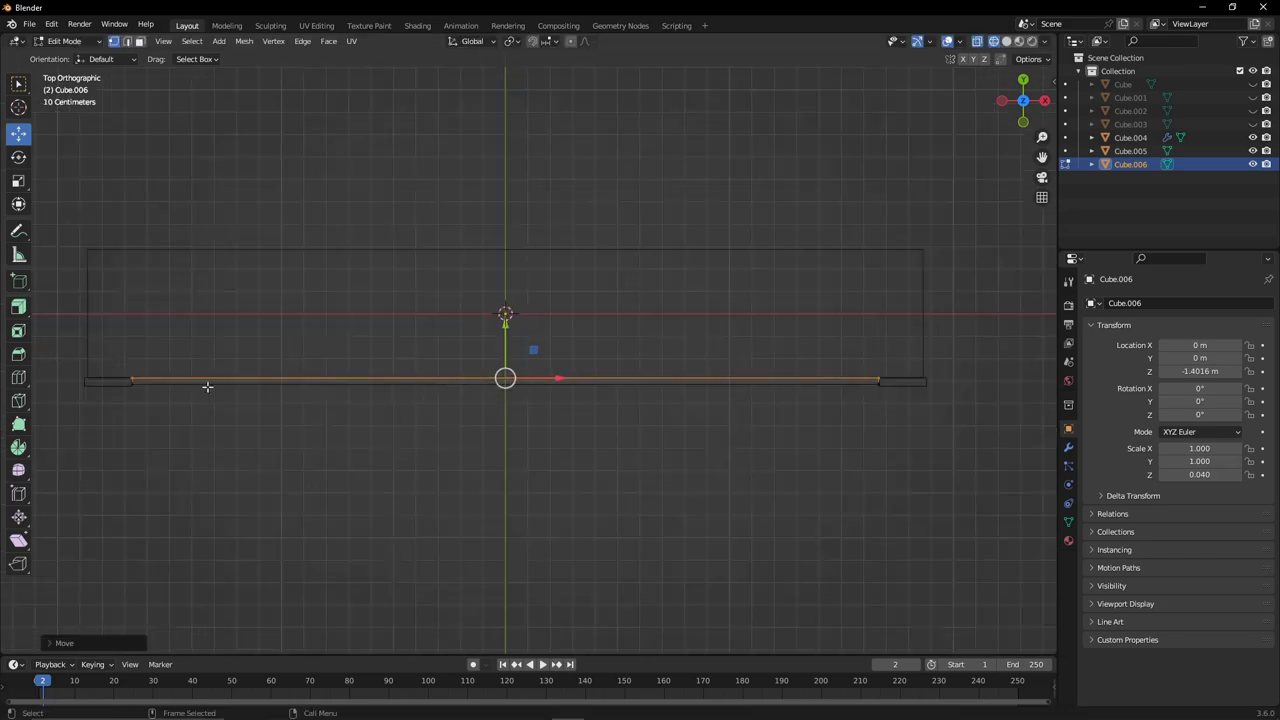
scroll(908, 440, up, 2)
scroll(608, 519, up, 3)
drag(584, 450, 620, 448)
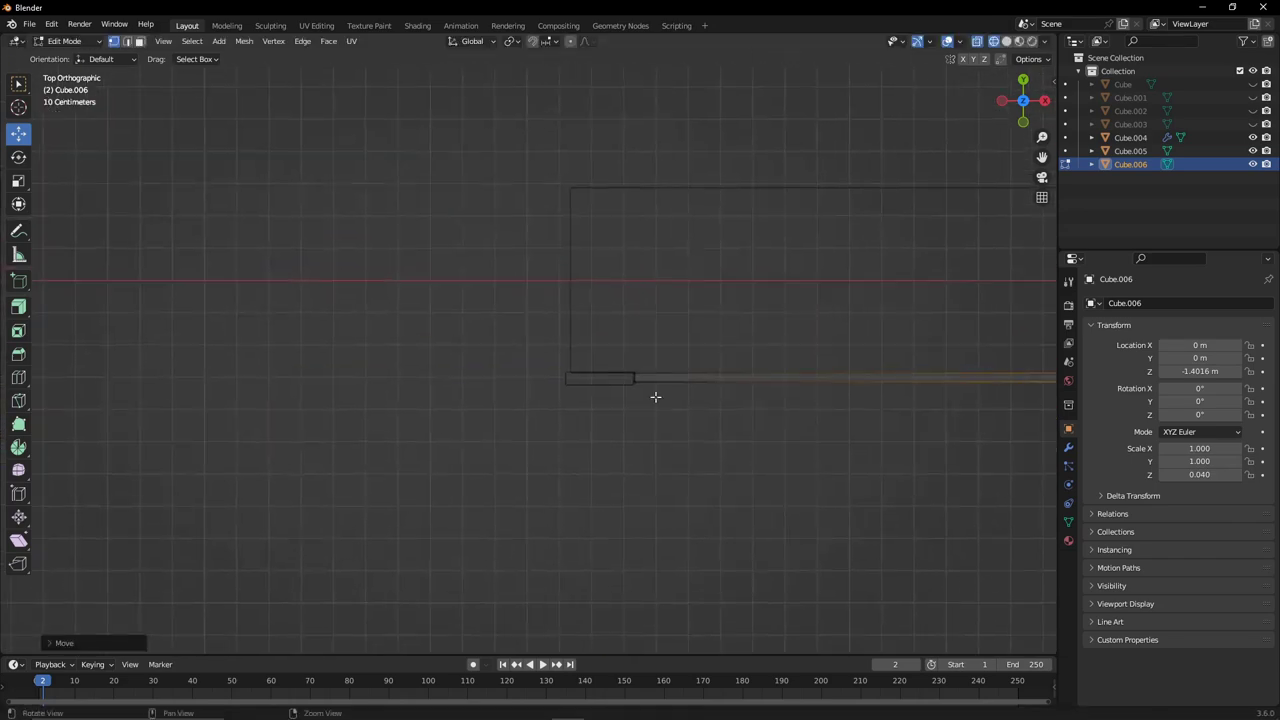
scroll(654, 397, up, 2)
drag(571, 351, 657, 418)
middle_drag(657, 418, 435, 355)
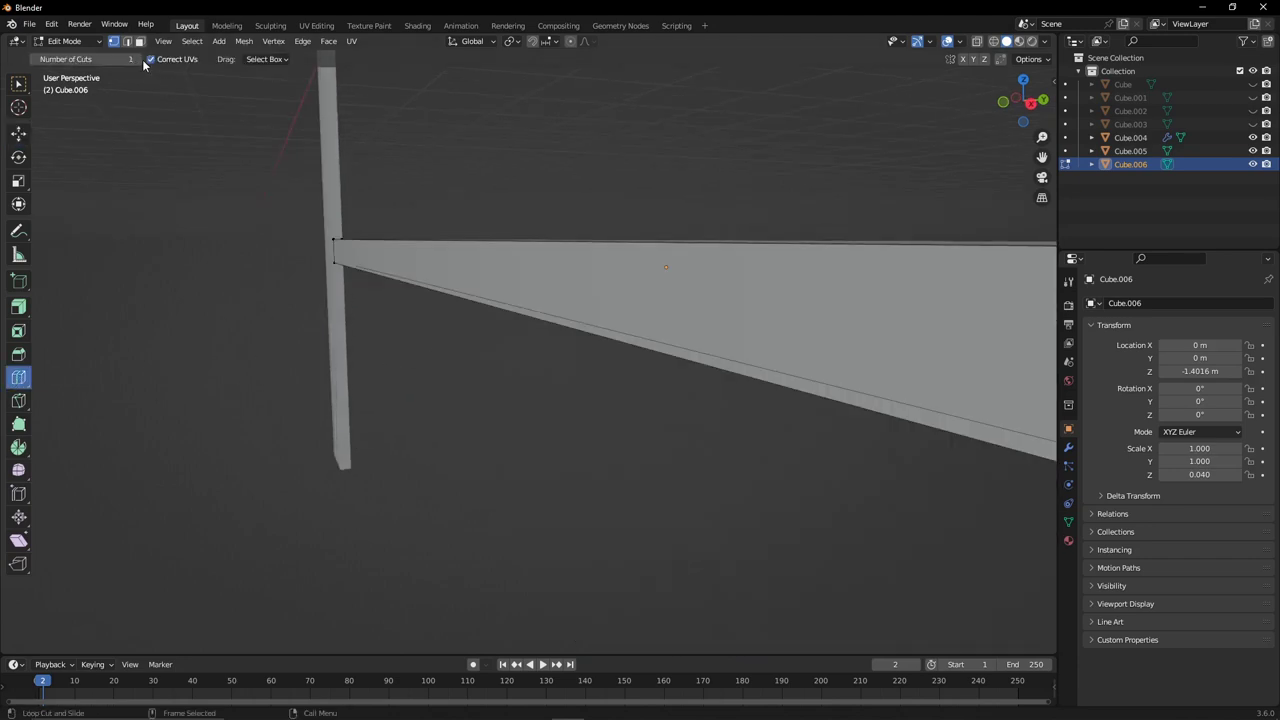
Select the thin board Cube.006 and frame it for mesh editing.
key(s)
key(z)
key(Escape)
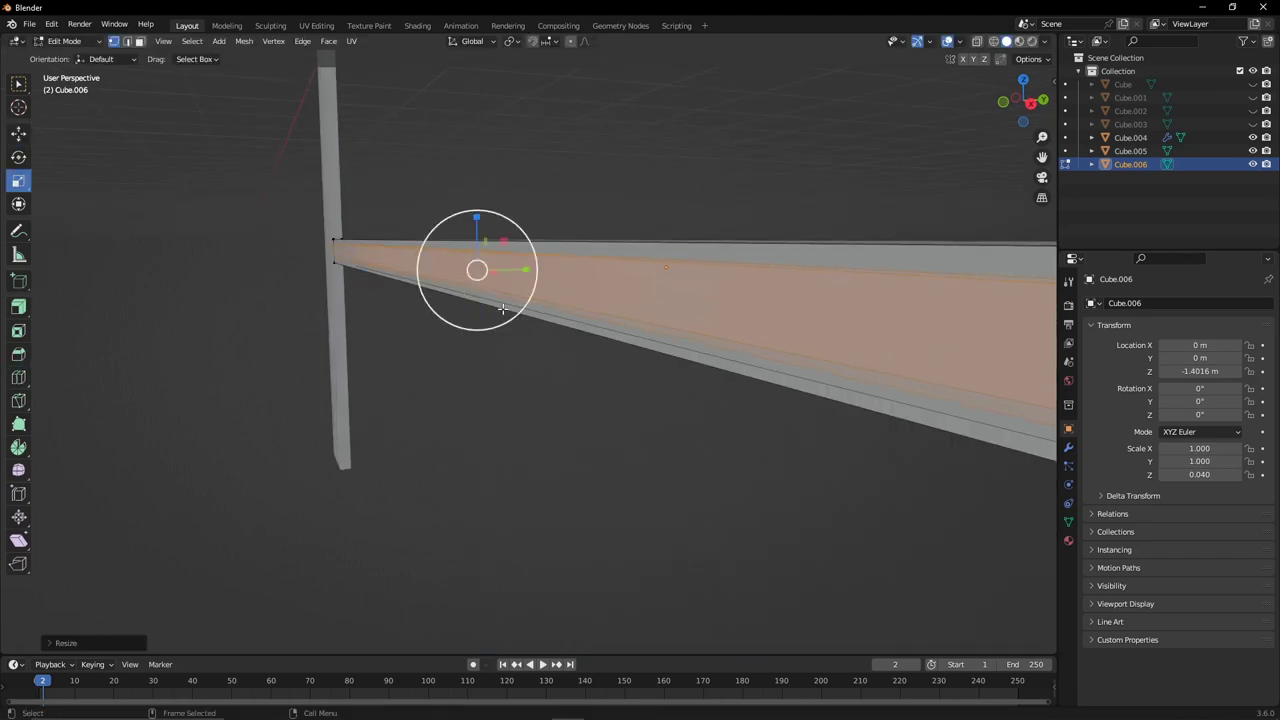
click(565, 384)
key(KP_Decimal)
key(Tab)
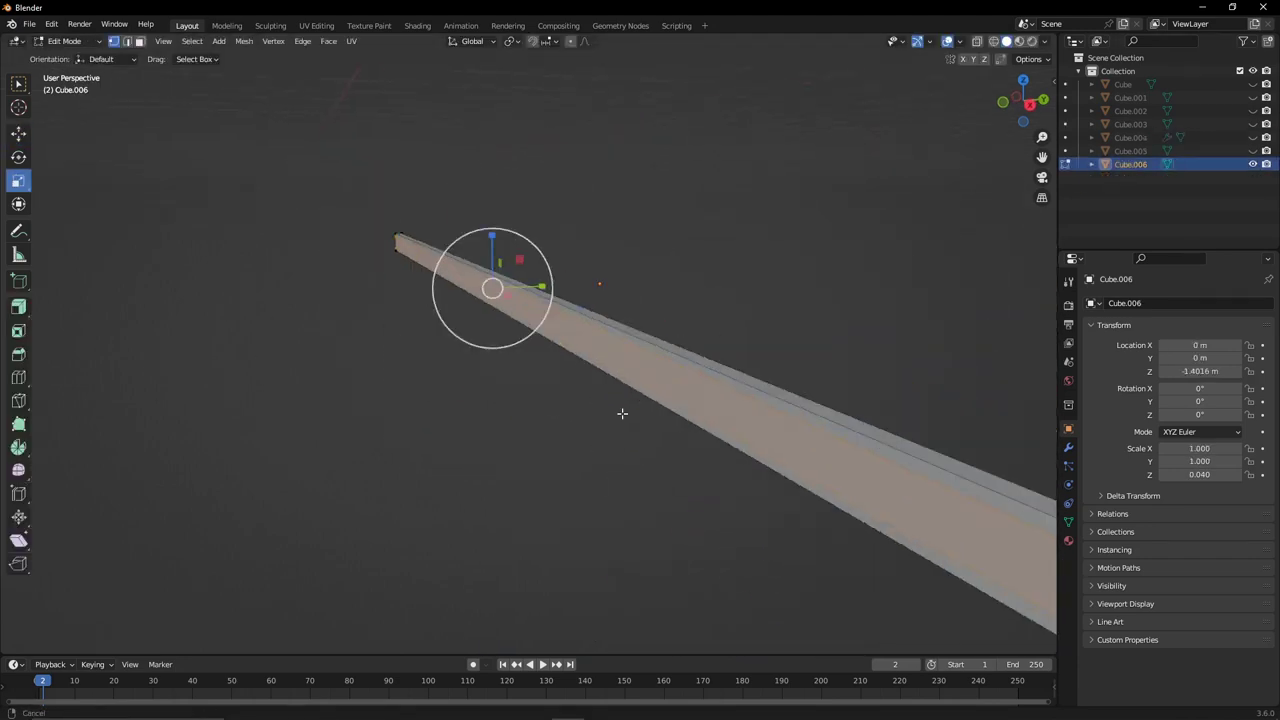
click(1021, 86)
key(KP_Decimal)
Add edge loops across the board and spread them apart vertically.
key(ctrl+r)
click(622, 425)
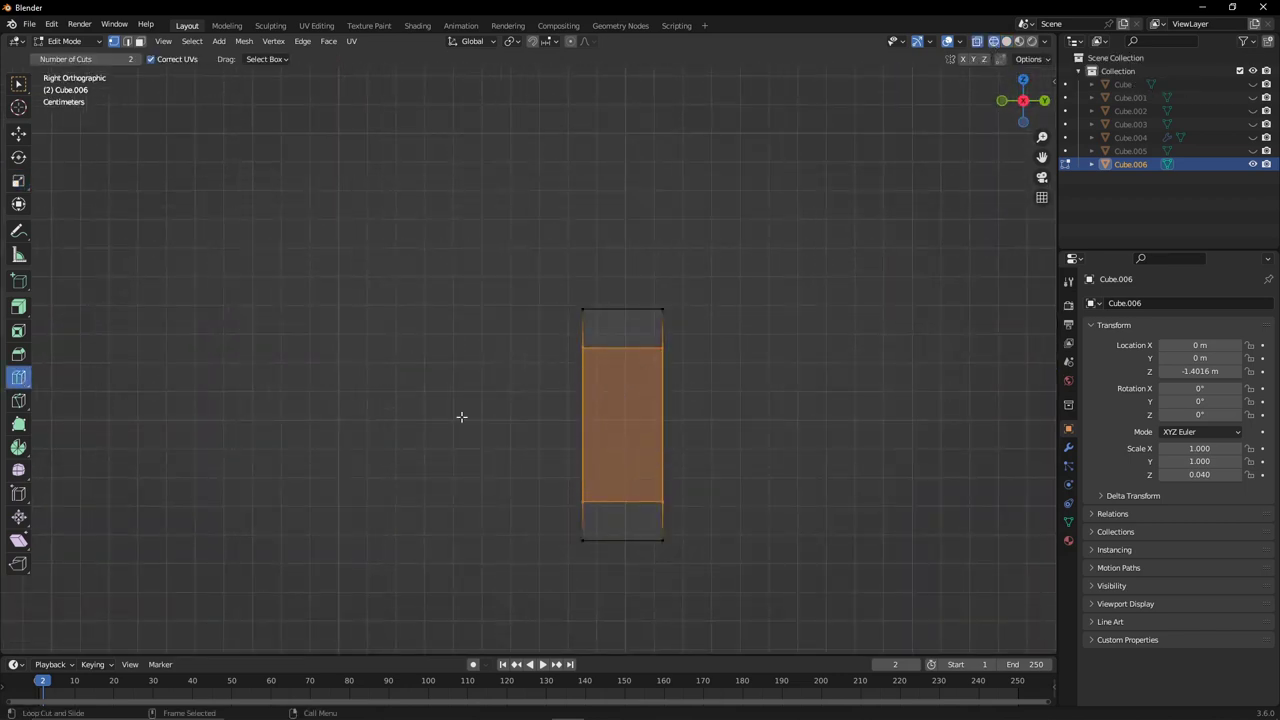
key(s)
click(619, 375)
scroll(748, 451, up, 1)
Cut more loops into the top and bottom sections and rescale their spacing along Z.
click(18, 377)
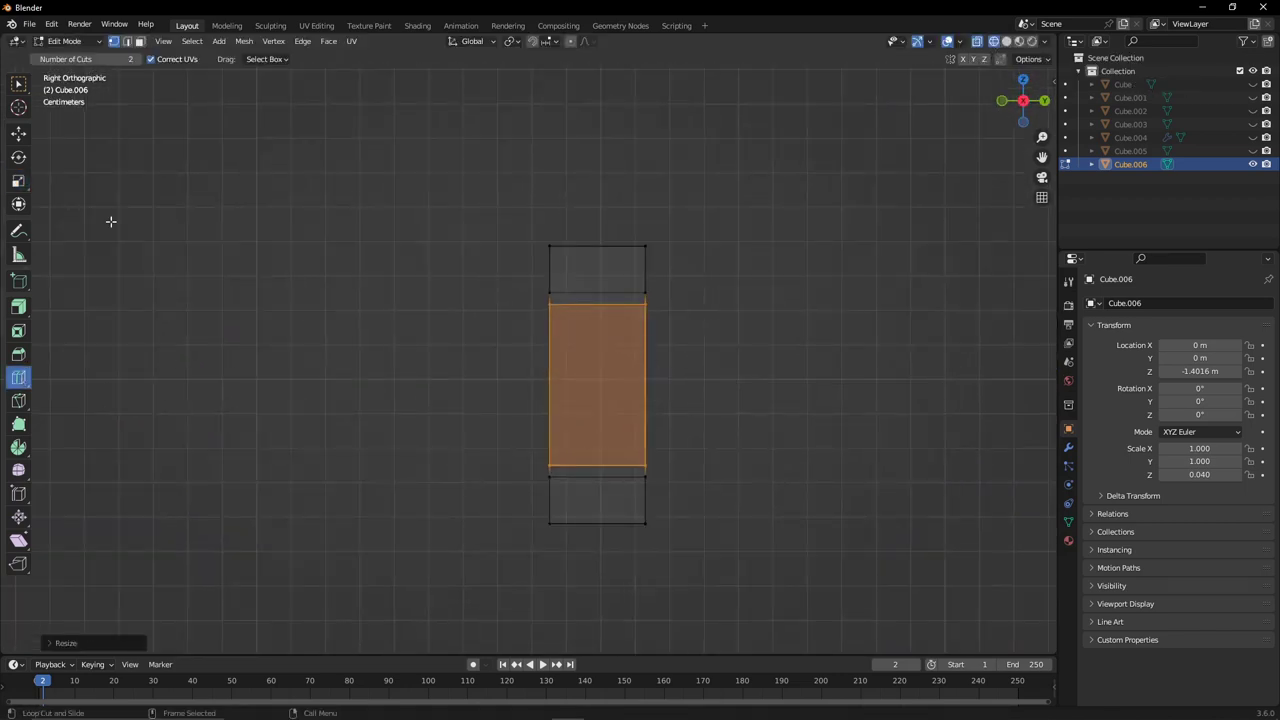
click(597, 500)
key(shift+space)
key(g)
scroll(611, 399, up, 2)
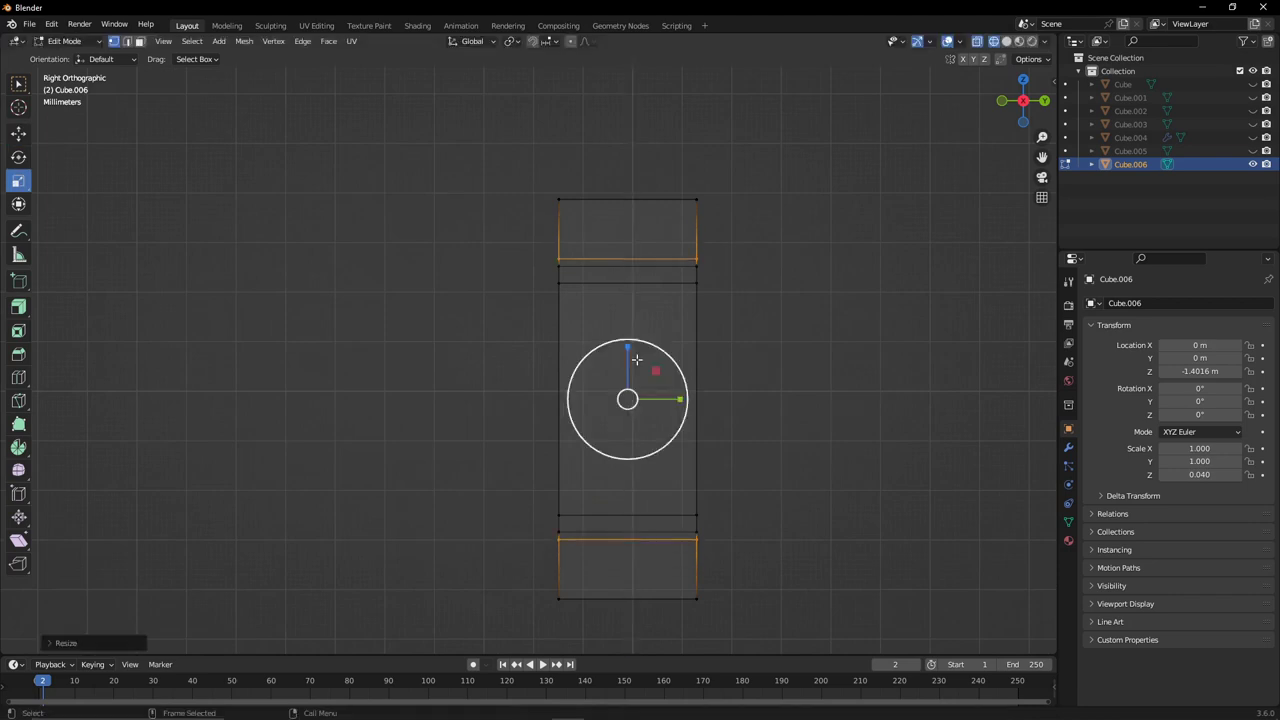
scroll(621, 559, up, 5)
key(s)
key(z)
click(423, 388)
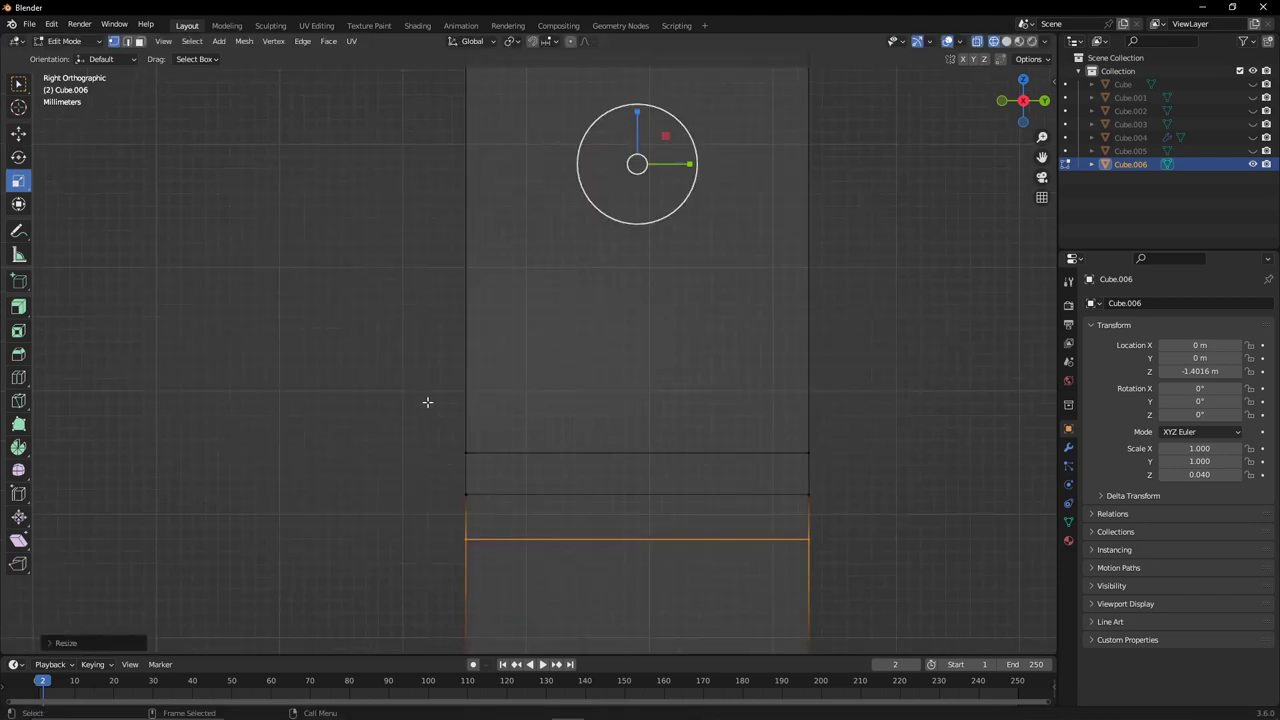
scroll(427, 402, down, 3)
Cut another edge loop across the board and box-select its top edge loops.
drag(483, 194, 600, 320)
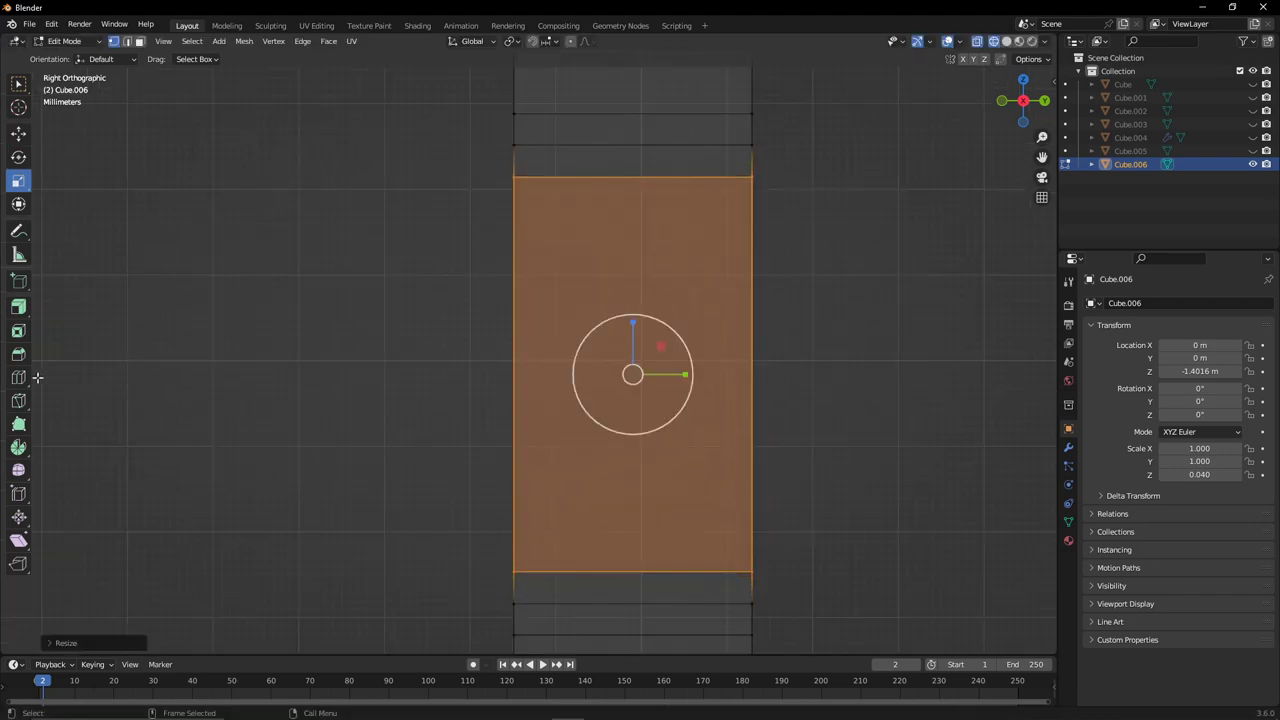
click(507, 157)
click(516, 534)
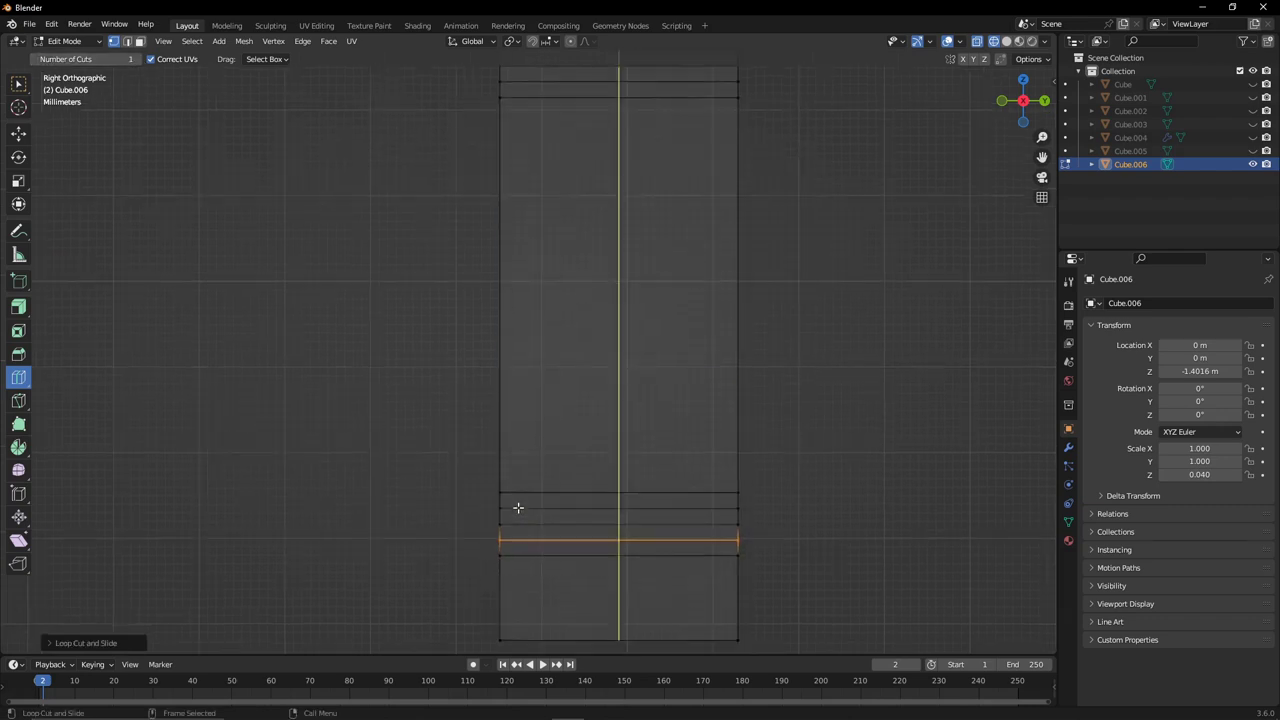
key(shift+space)
key(g)
drag(489, 140, 825, 149)
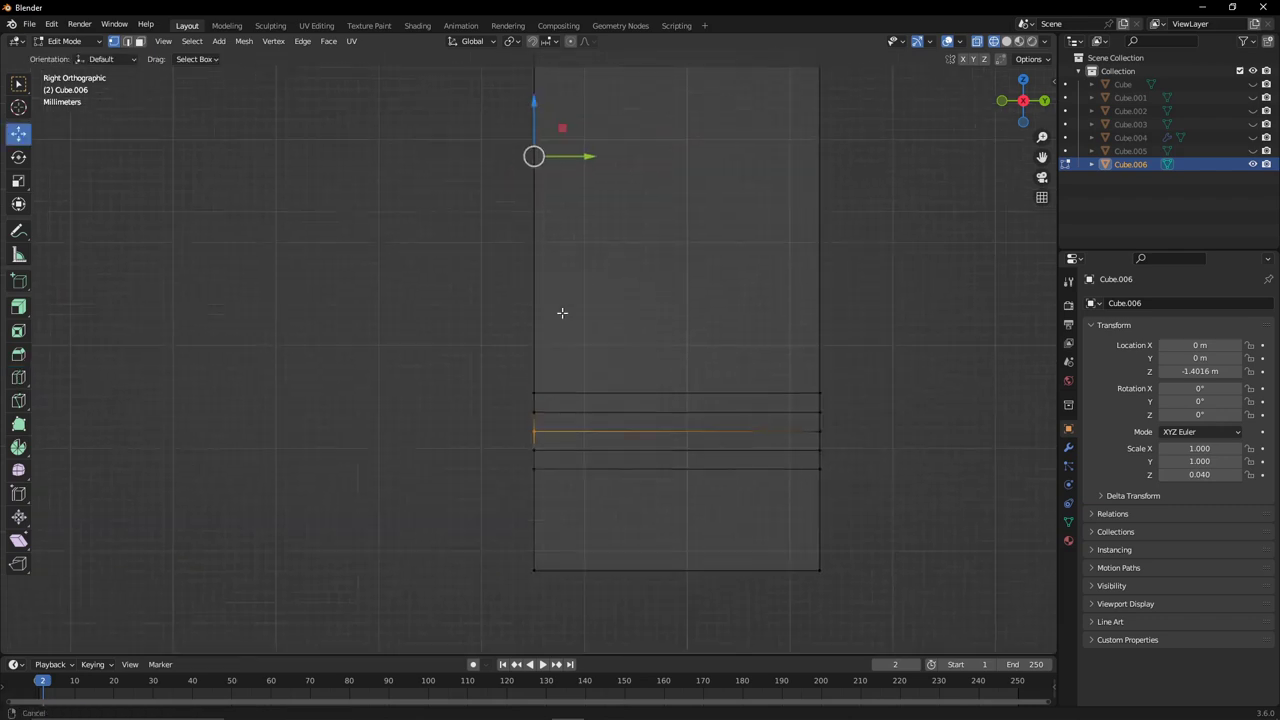
scroll(563, 311, down, 1)
Move the top and bottom edge loops along Y to notch the moulding profile.
key(g)
key(y)
click(519, 573)
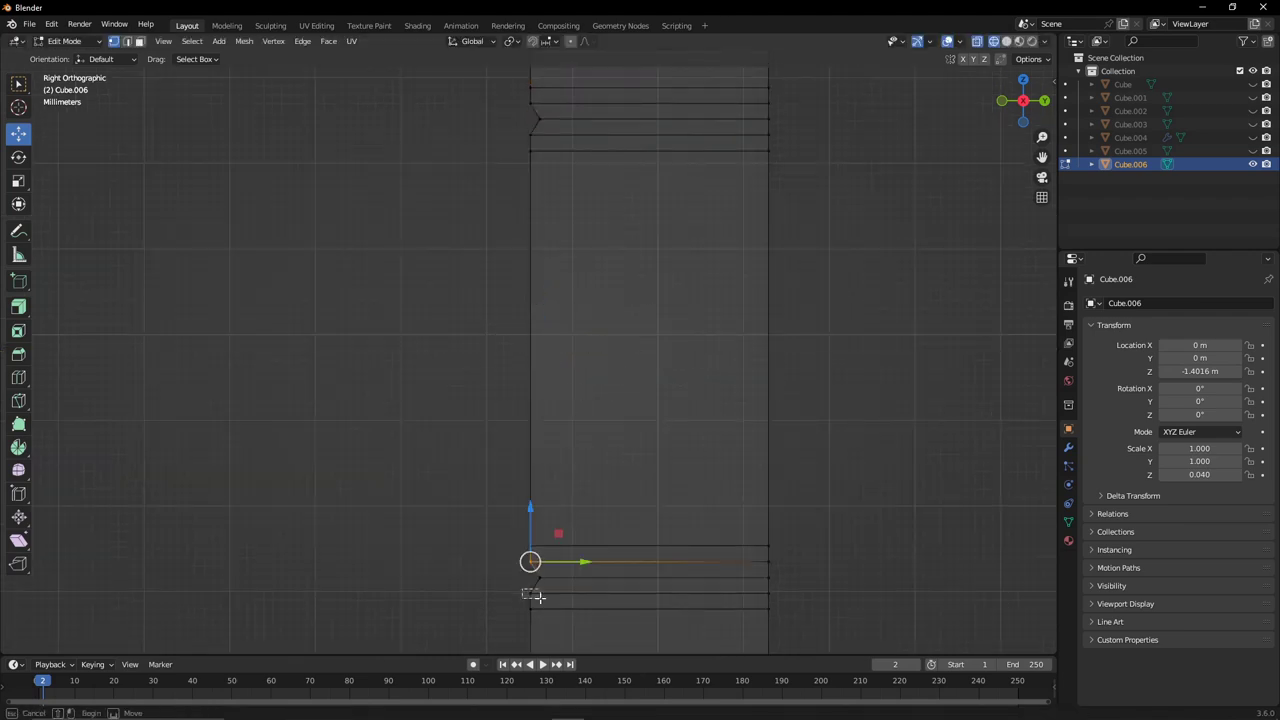
key(g)
key(y)
click(652, 353)
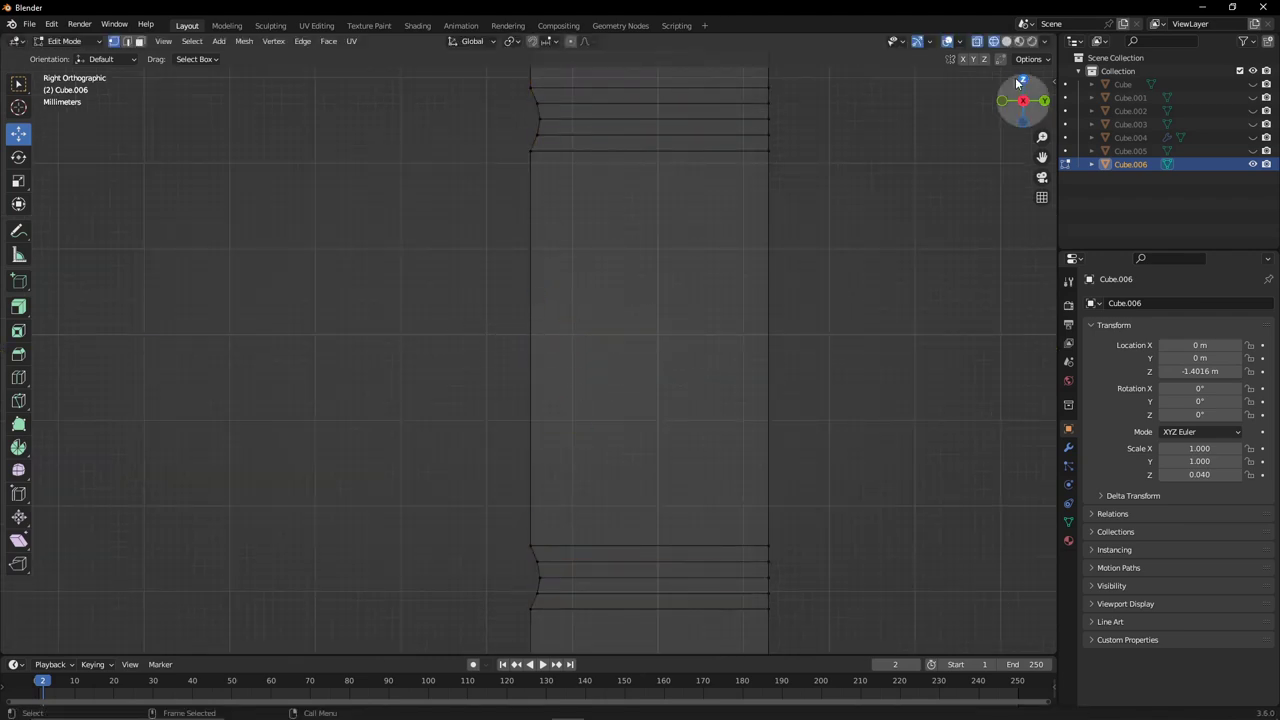
mouse_move(652, 353)
middle_down()
mouse_move(729, 286)
mouse_move(943, 300)
mouse_move(601, 340)
mouse_move(580, 314)
mouse_move(514, 300)
middle_up()
key(Tab)
key(Tab)
Bevel the board's long edge and inspect the finished moulding.
click(18, 355)
middle_drag(300, 350, 457, 337)
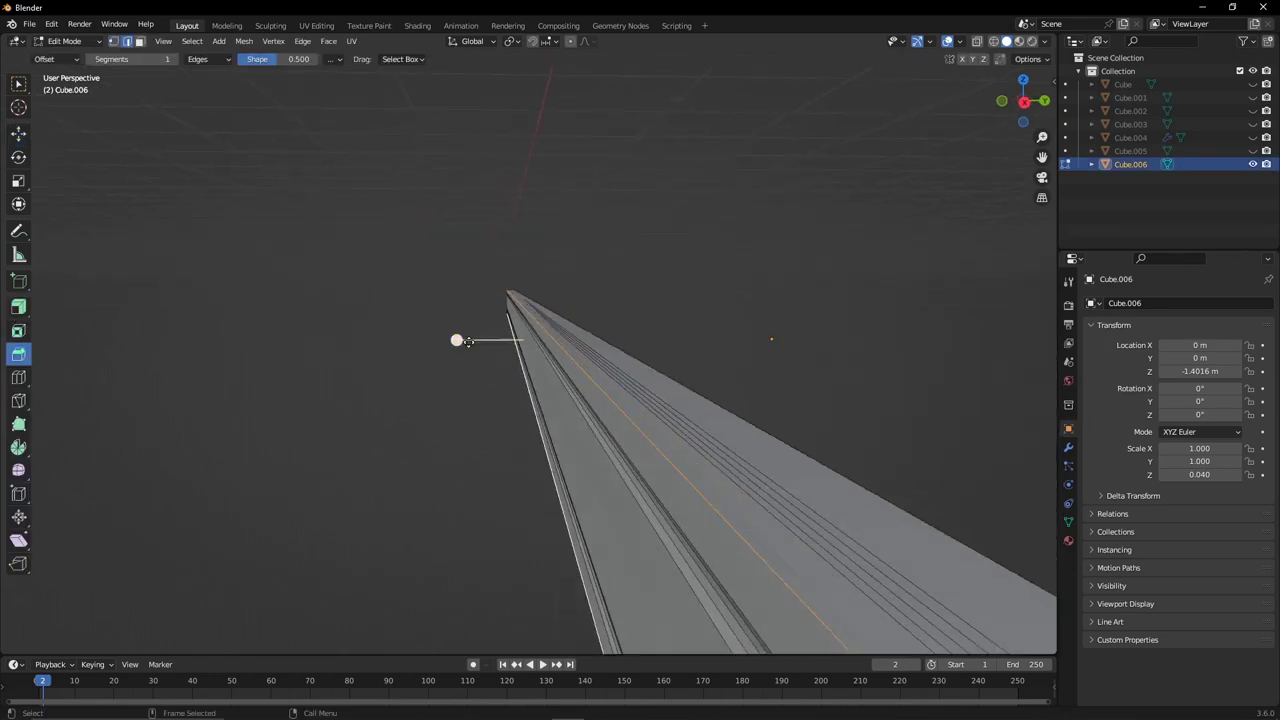
key(Tab)
key(Tab)
mouse_move(600, 400)
middle_down()
mouse_move(862, 410)
mouse_move(528, 466)
middle_up()
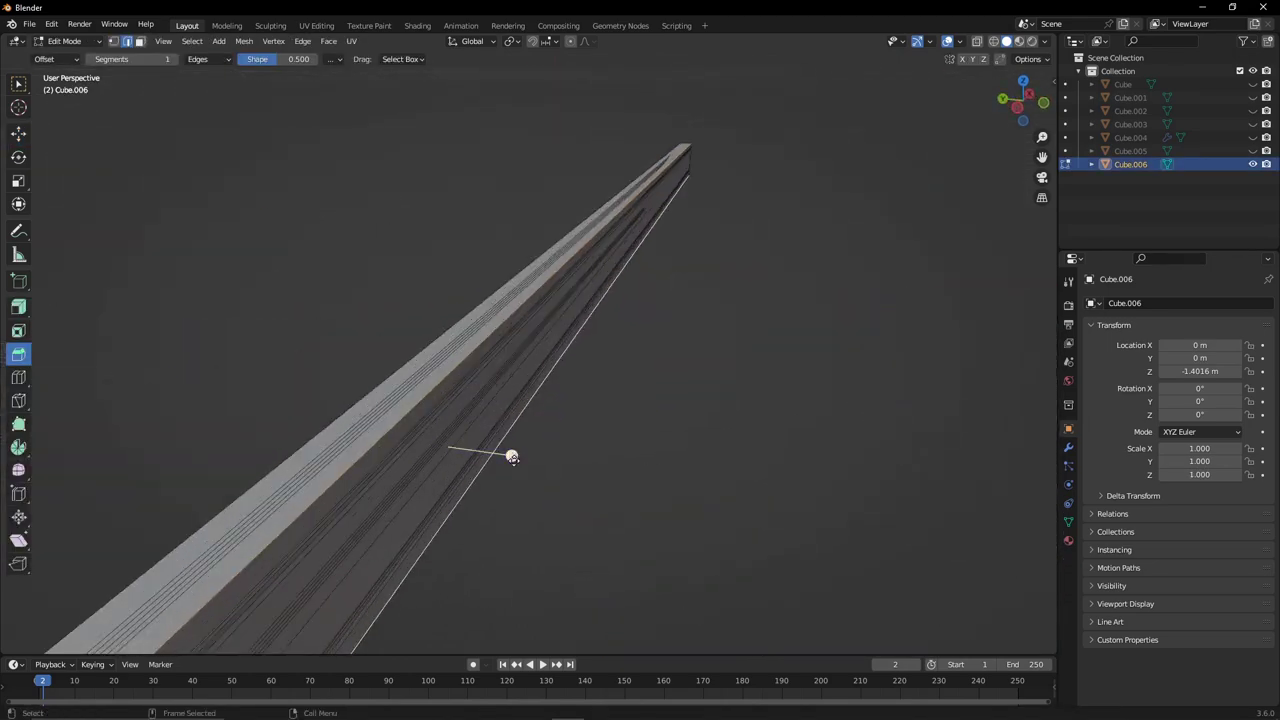
click(528, 466)
key(Tab)
middle_drag(653, 450, 900, 300)
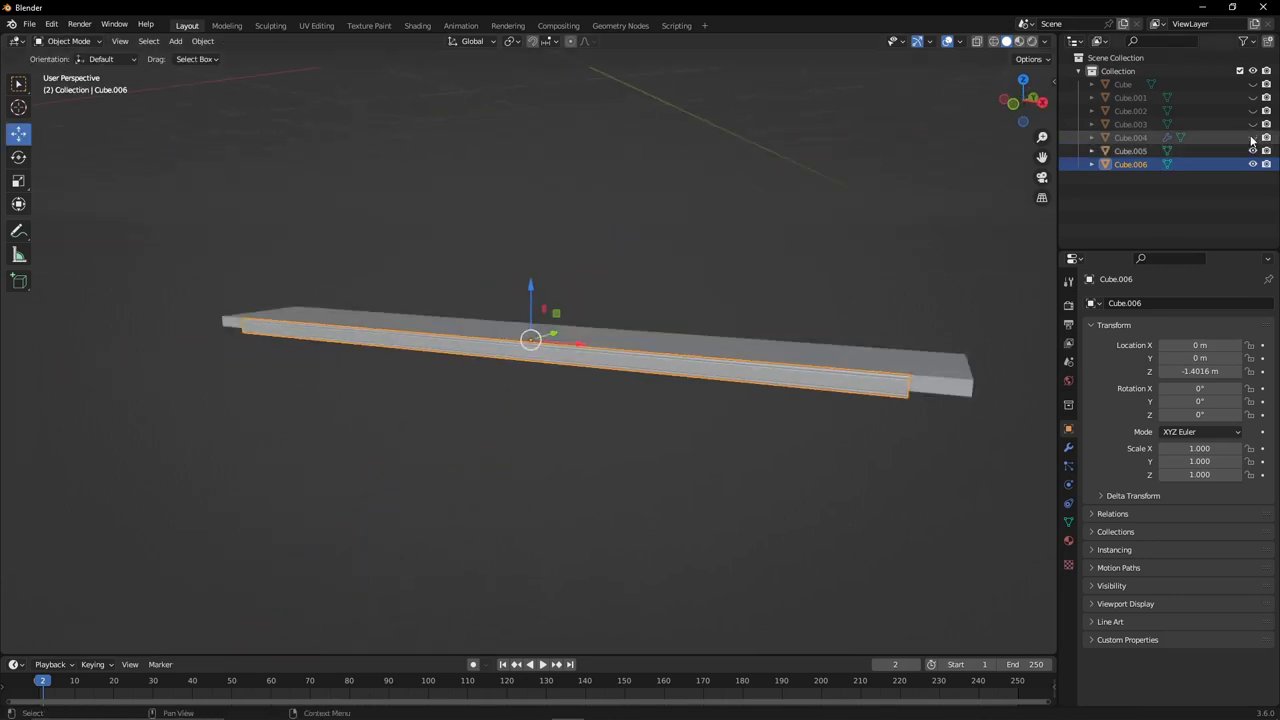
drag(1252, 150, 1252, 84)
Select the Cube.004 side pilaster and edit its mesh from the front view.
click(1130, 97)
mouse_move(700, 400)
middle_down()
mouse_move(931, 326)
mouse_move(870, 352)
middle_up()
scroll(870, 352, up, 3)
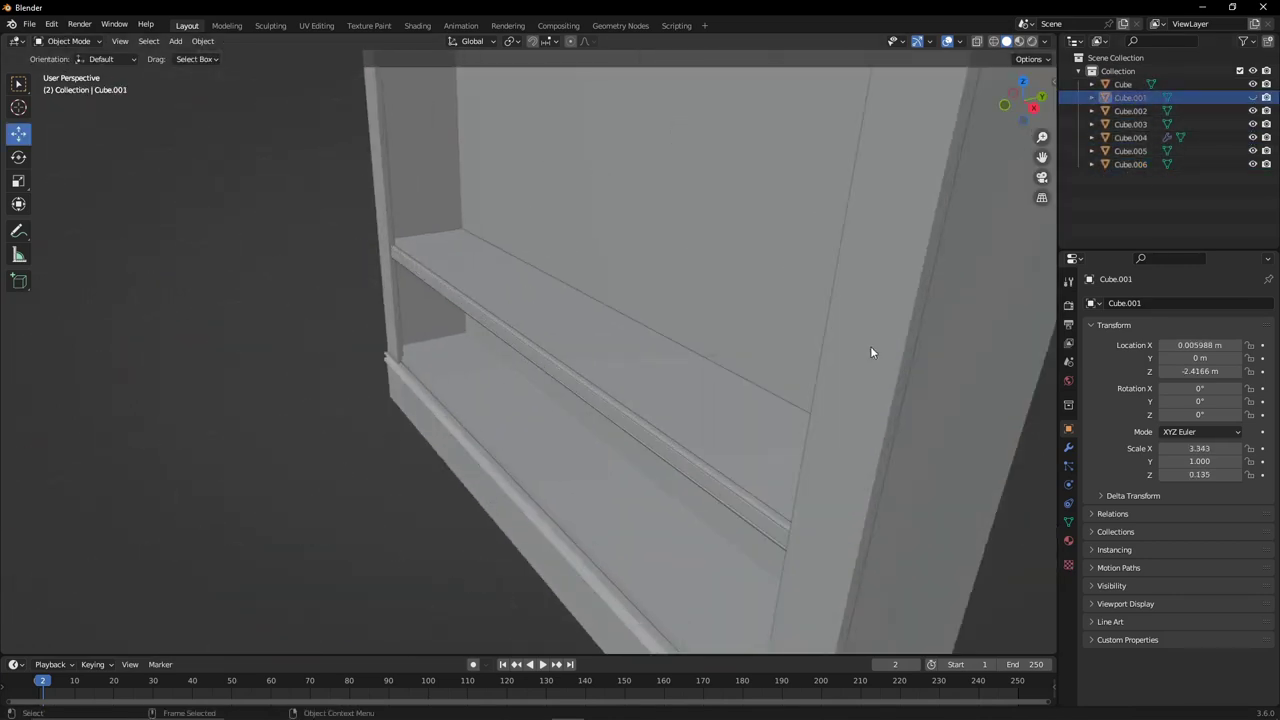
scroll(893, 309, down, 5)
click(677, 229)
key(KP_1)
key(Tab)
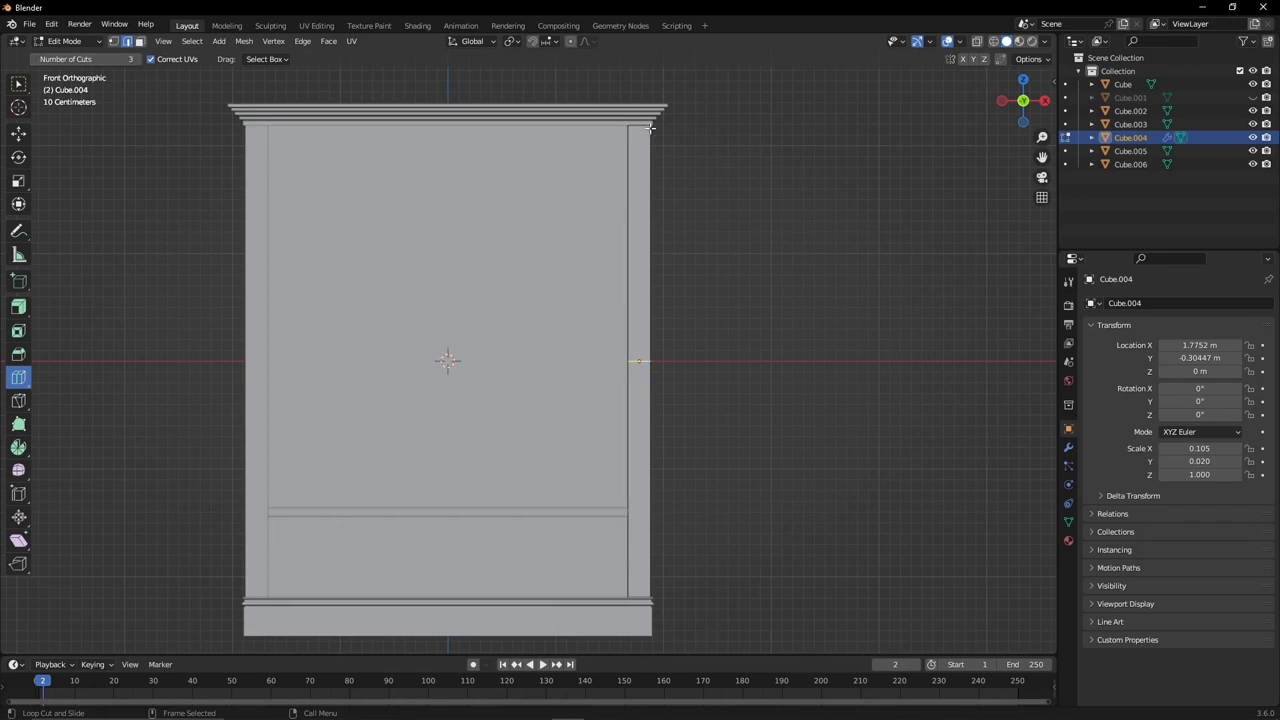
scroll(593, 127, up, 2)
Move the pilaster's selected edge to a new position.
key(shift+space)
key(g)
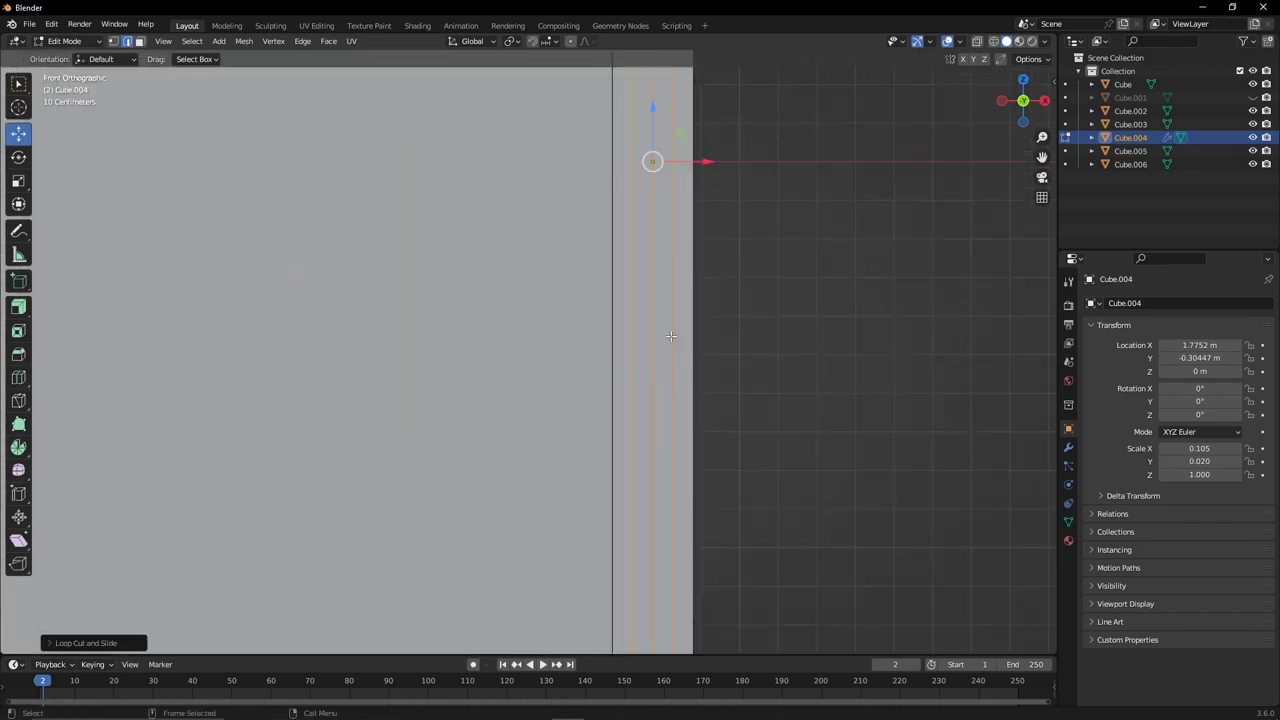
scroll(720, 394, up, 2)
drag(590, 427, 587, 427)
click(576, 427)
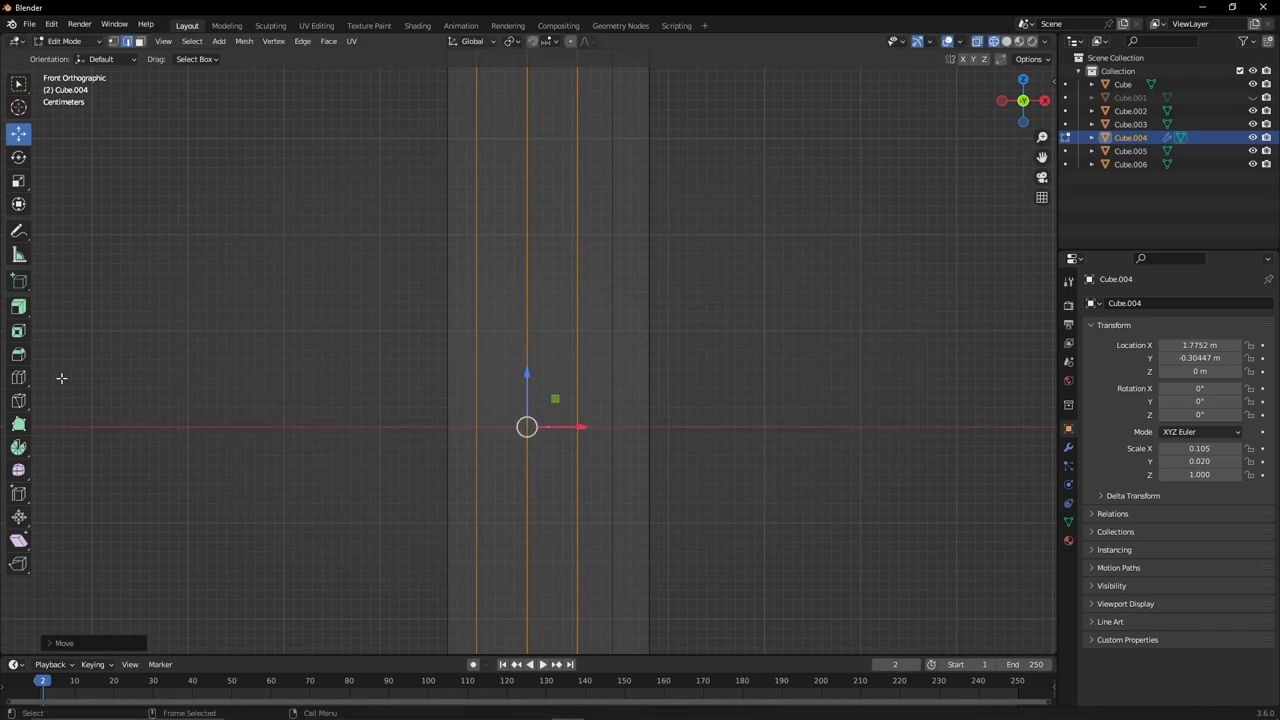
Add a vertical edge loop to the pilaster and slide it into place.
click(18, 377)
shift+middle_drag(480, 531, 583, 531)
scroll(545, 365, down, 1)
scroll(507, 216, up, 3)
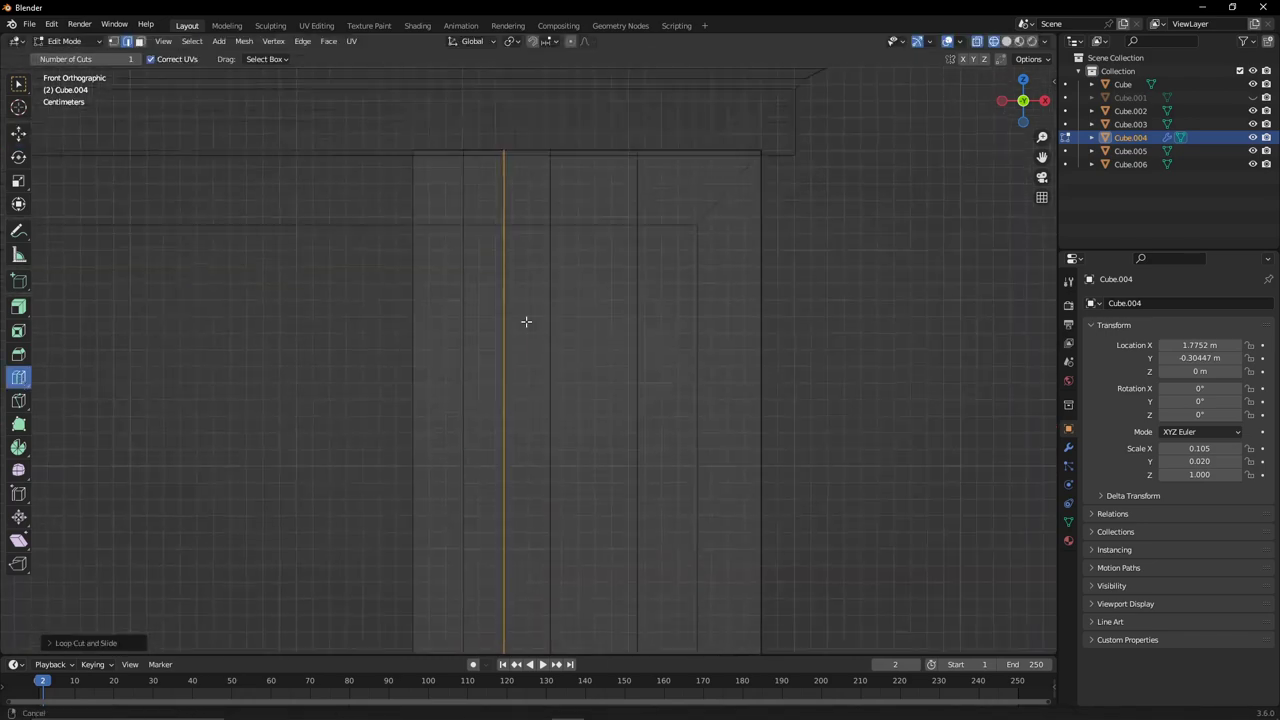
ctrl+click(557, 229)
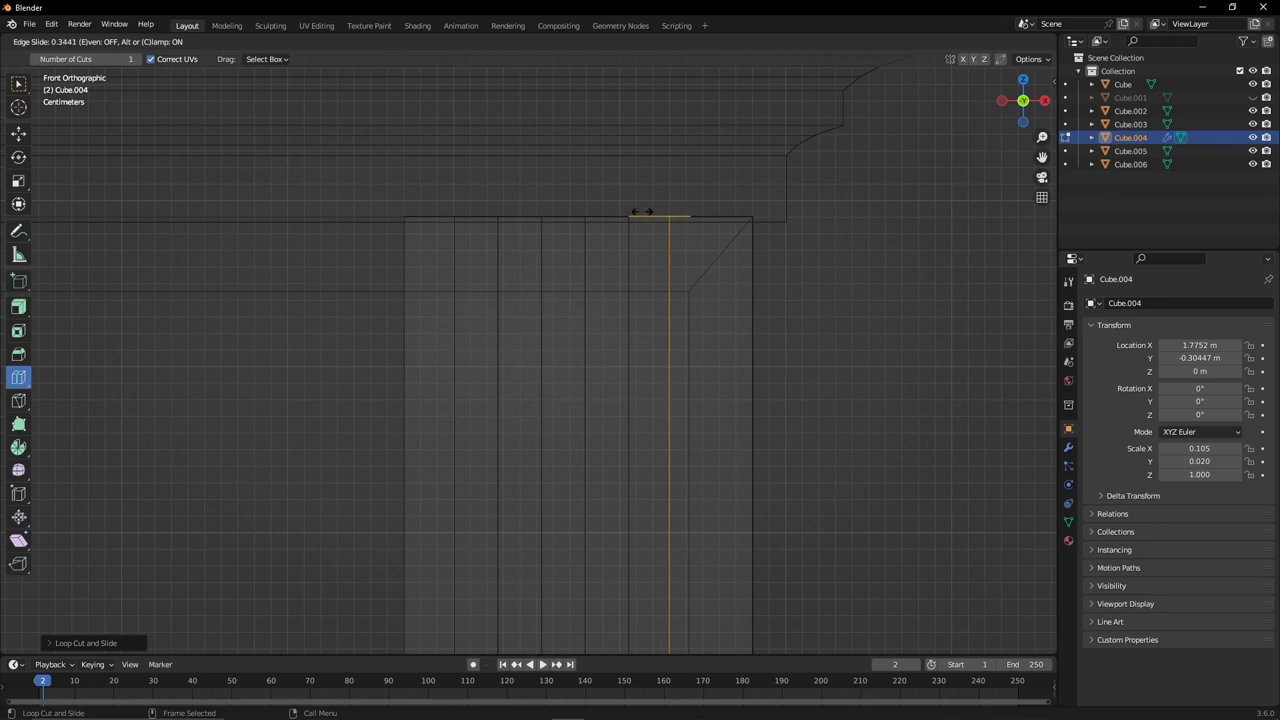
click(641, 212)
scroll(660, 371, down, 3)
scroll(600, 420, down, 3)
scroll(595, 441, down, 1)
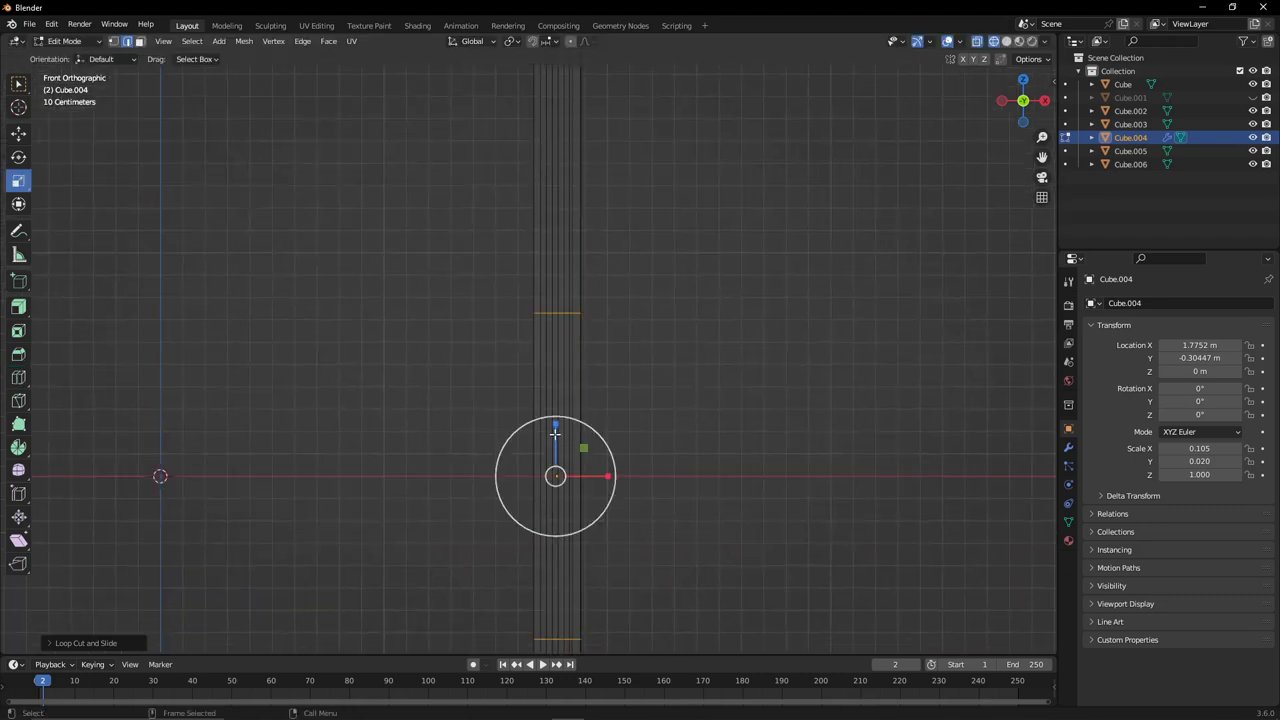
Stretch the loop along Z and shift the whole pilaster mesh vertically.
shift+middle_drag(555, 432, 536, 552)
drag(536, 552, 533, 497)
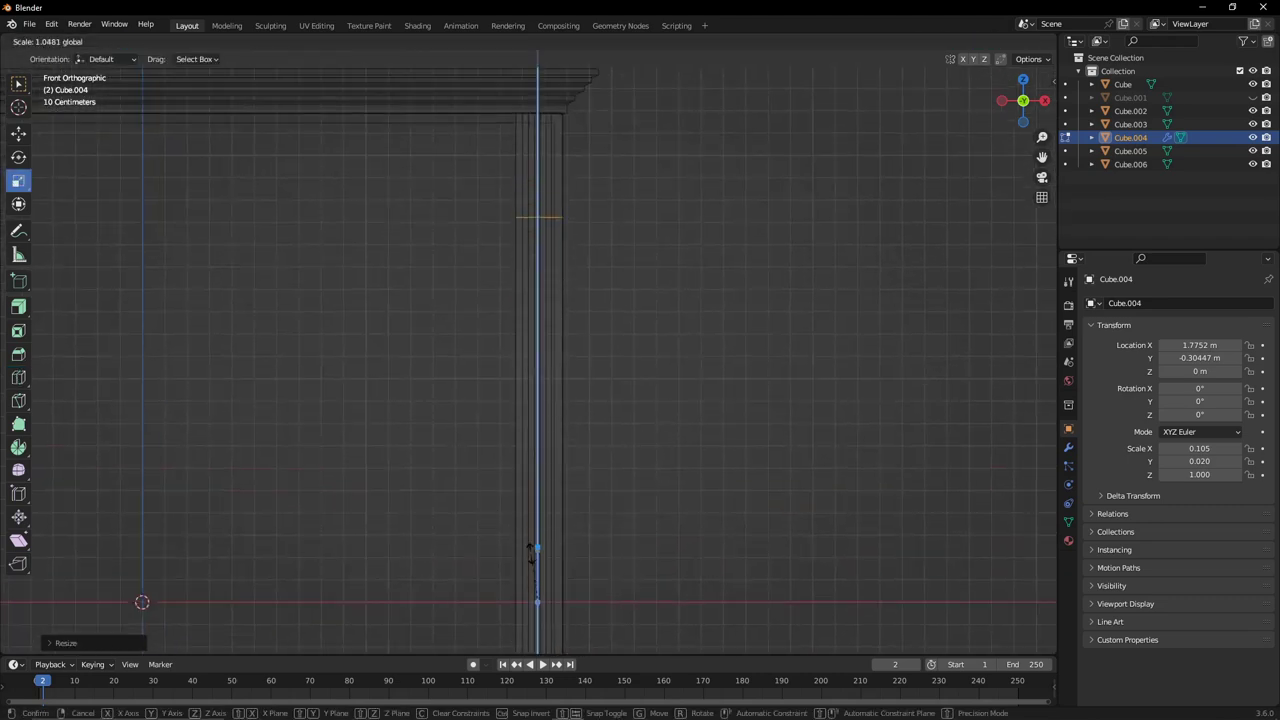
key(shift+space)
key(g)
key(a)
scroll(537, 214, down, 3)
scroll(538, 468, up, 3)
key(g)
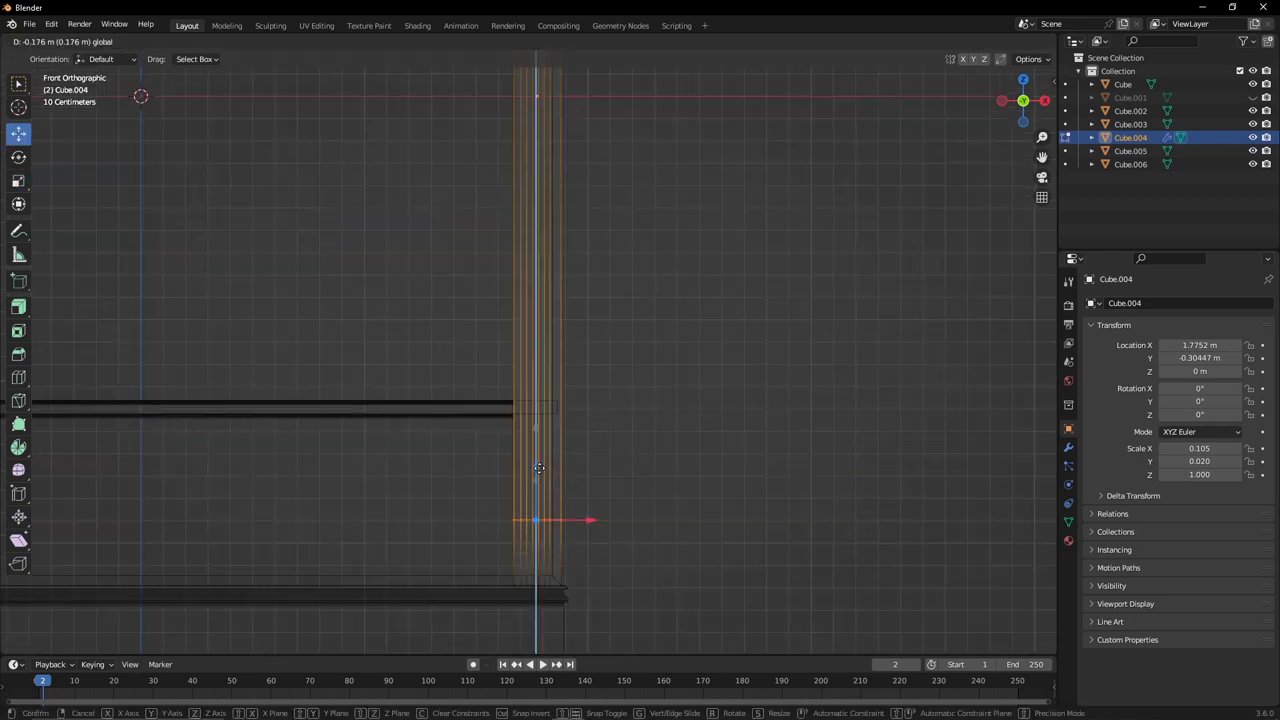
click(538, 468)
scroll(560, 455, up, 2)
shift+middle_drag(586, 446, 555, 328)
scroll(331, 337, up, 2)
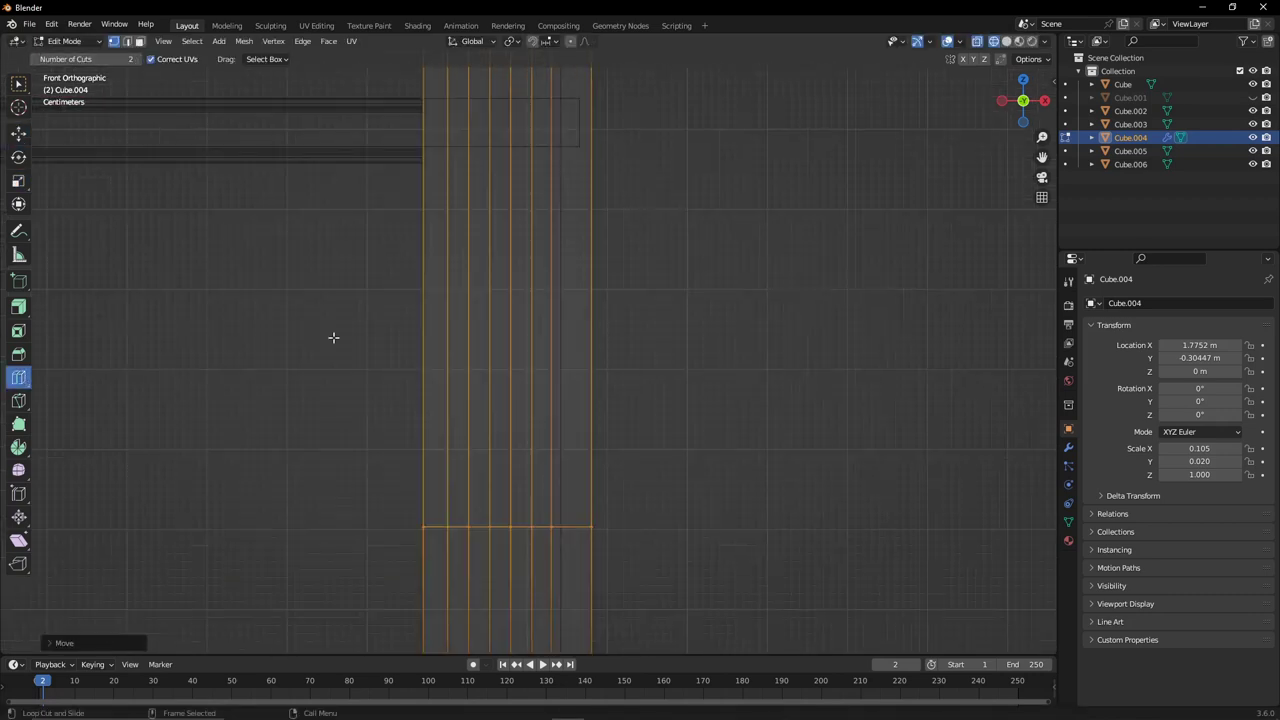
Add vertical edge loops and lower paired edges to shape the first grooves.
click(479, 428)
key(shift+space)
key(g)
scroll(531, 425, up, 2)
shift+click(552, 416)
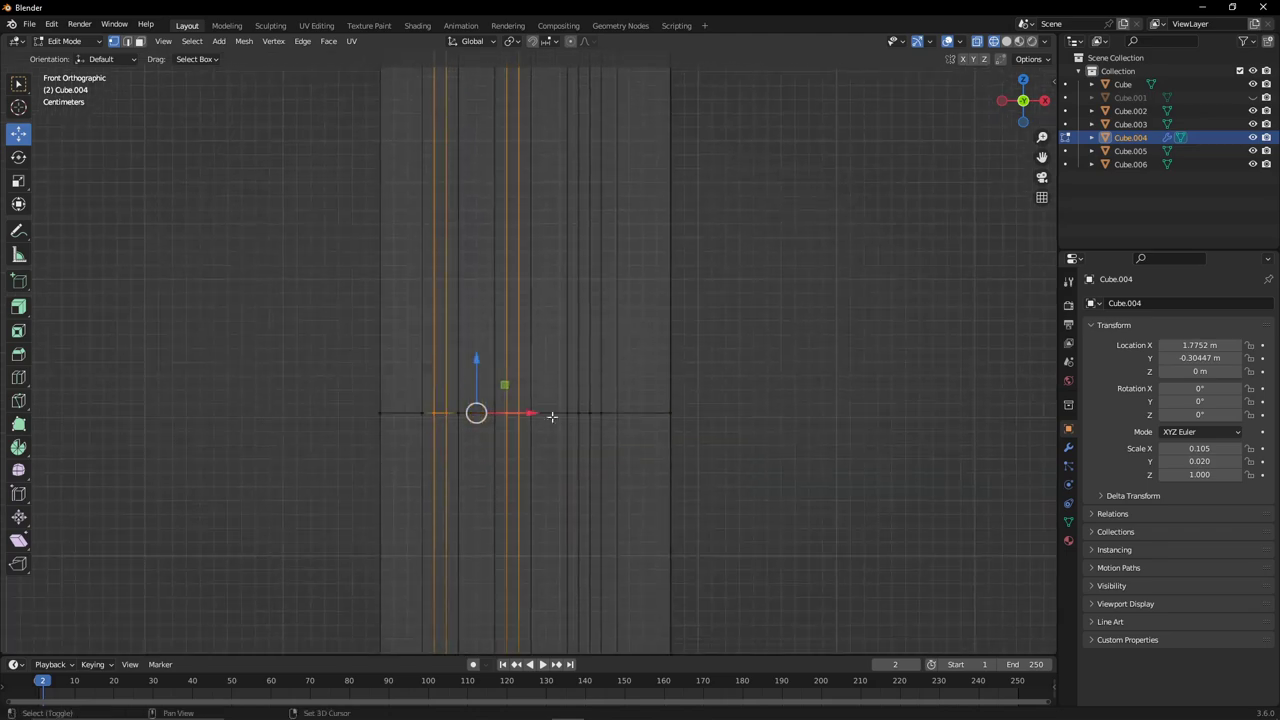
drag(510, 360, 513, 385)
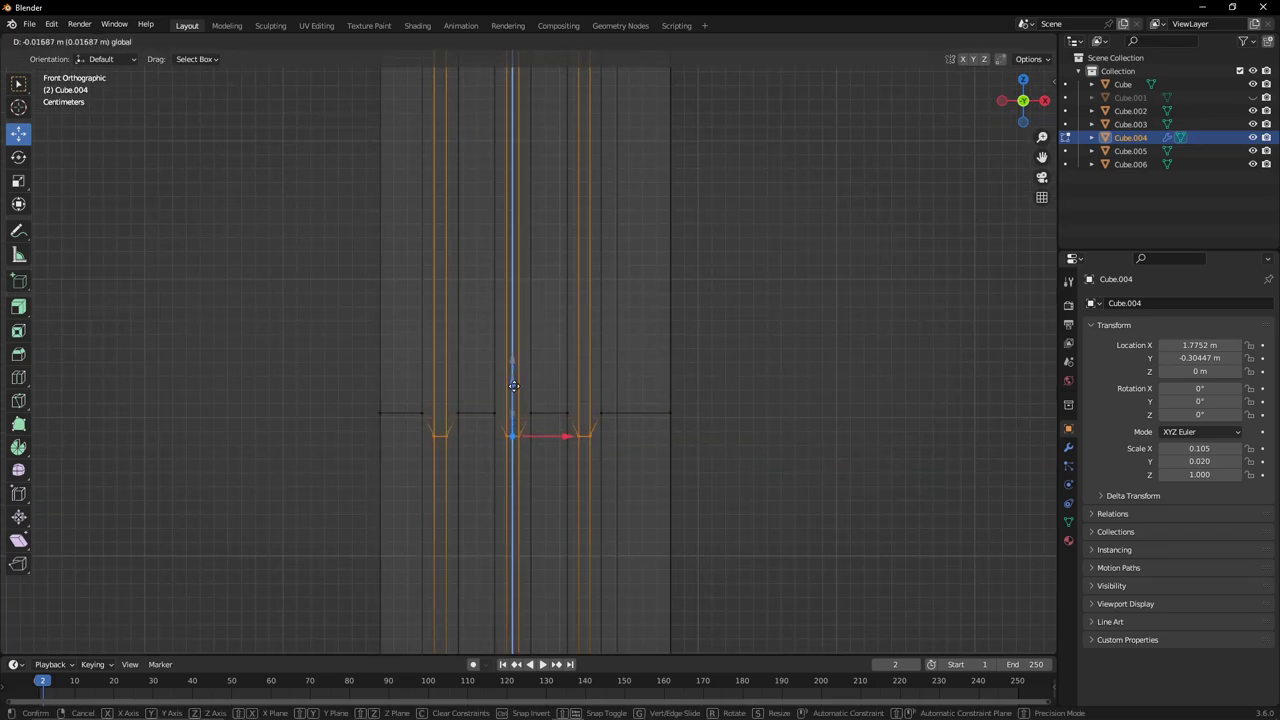
click(513, 385)
scroll(514, 400, down, 3)
middle_drag(514, 400, 694, 323)
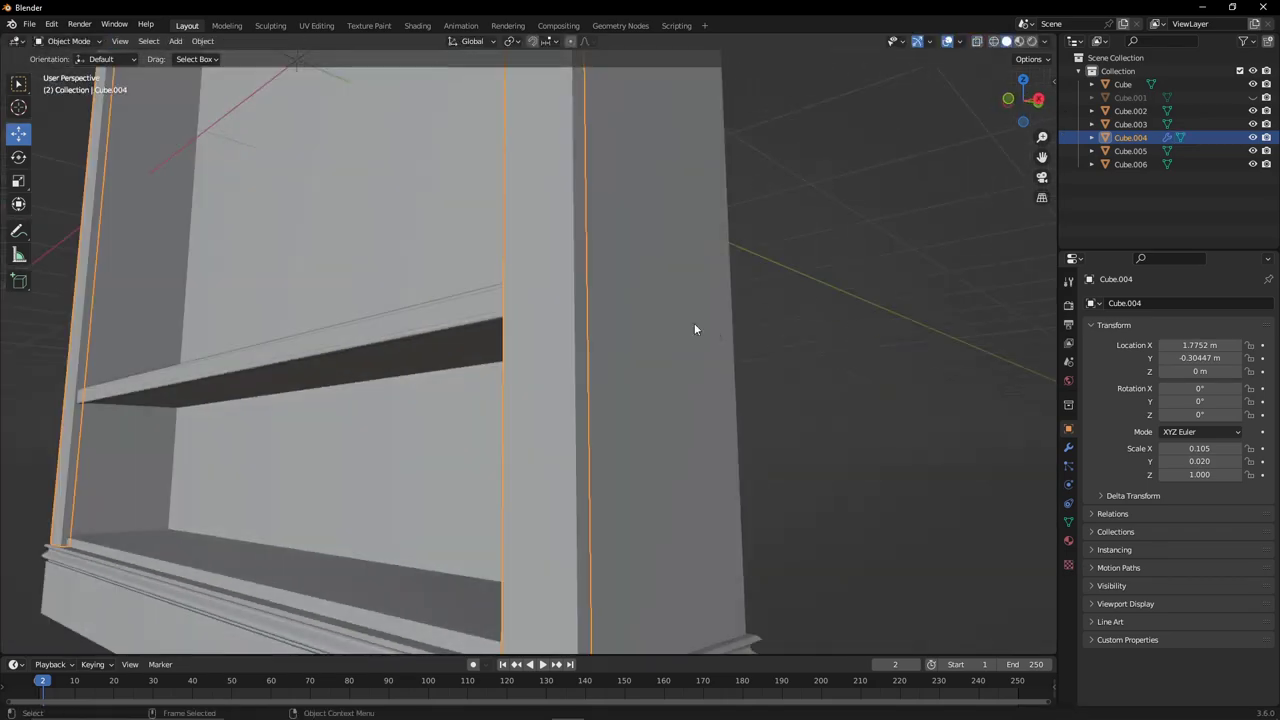
Cut another edge loop and box-select several vertical loops, undoing trial moves.
click(1010, 96)
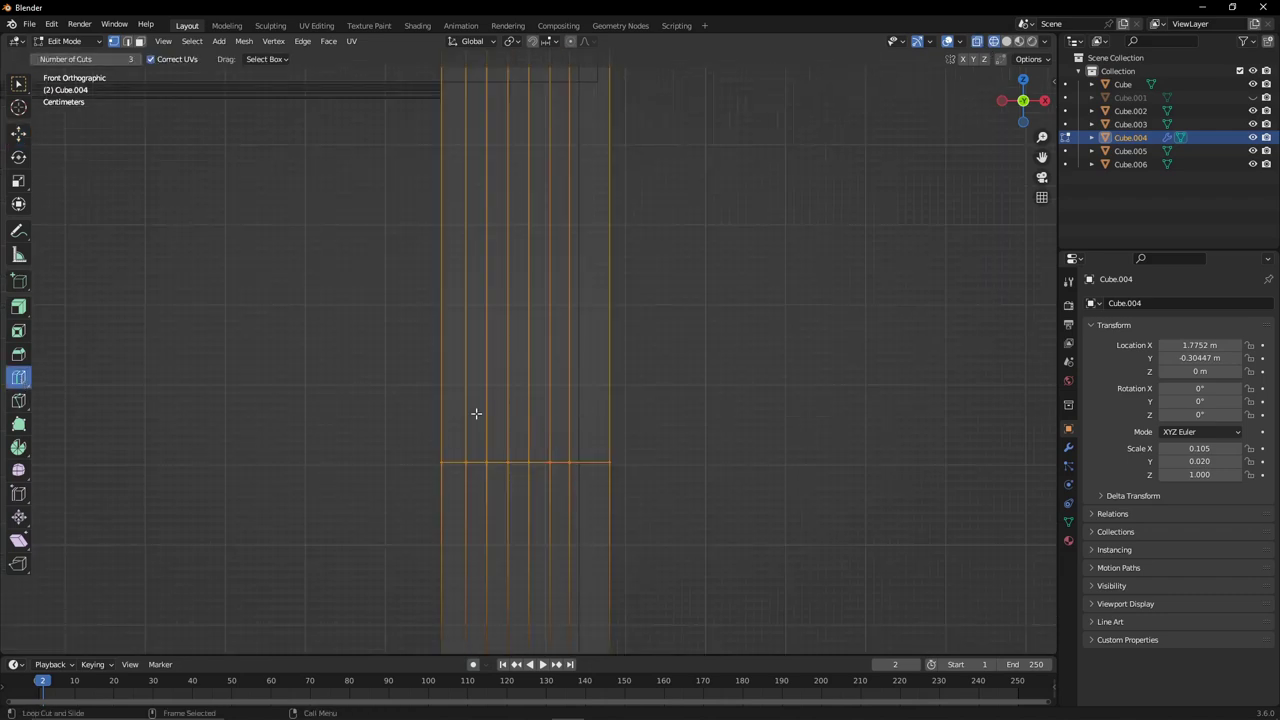
drag(476, 413, 563, 463)
scroll(560, 470, up, 2)
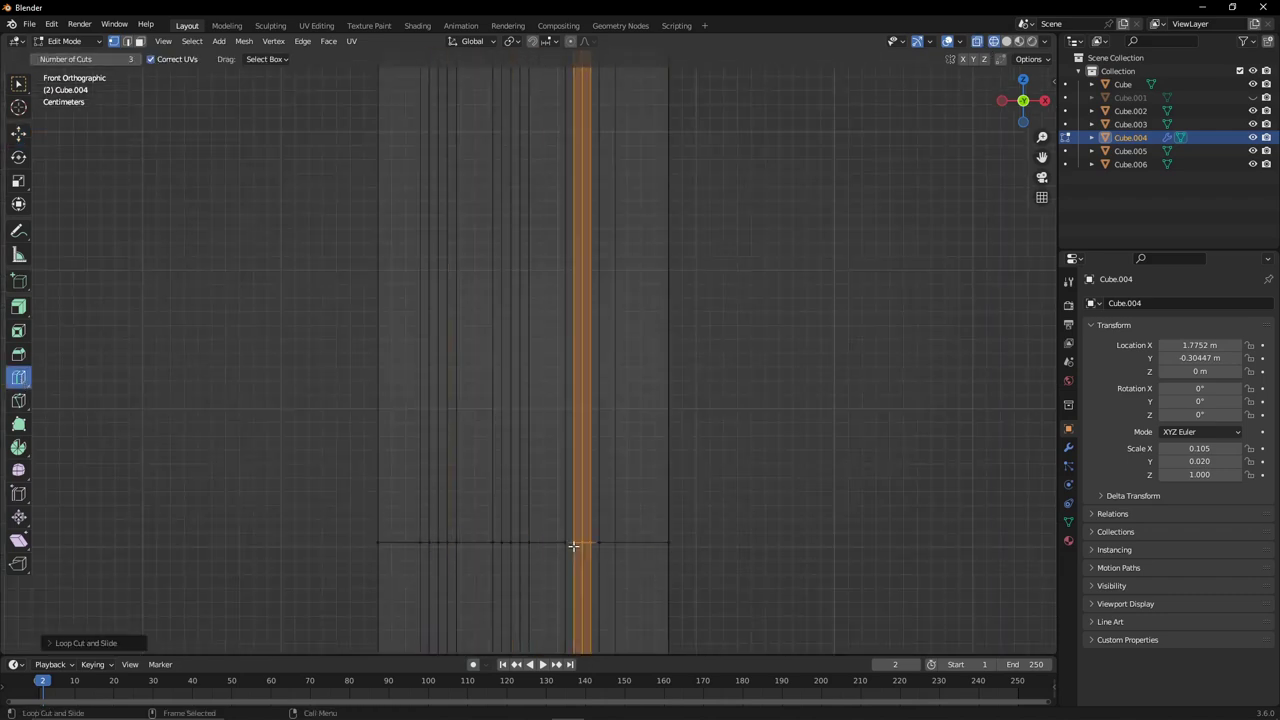
shift+middle_drag(573, 545, 463, 420)
drag(463, 420, 604, 414)
scroll(606, 421, up, 3)
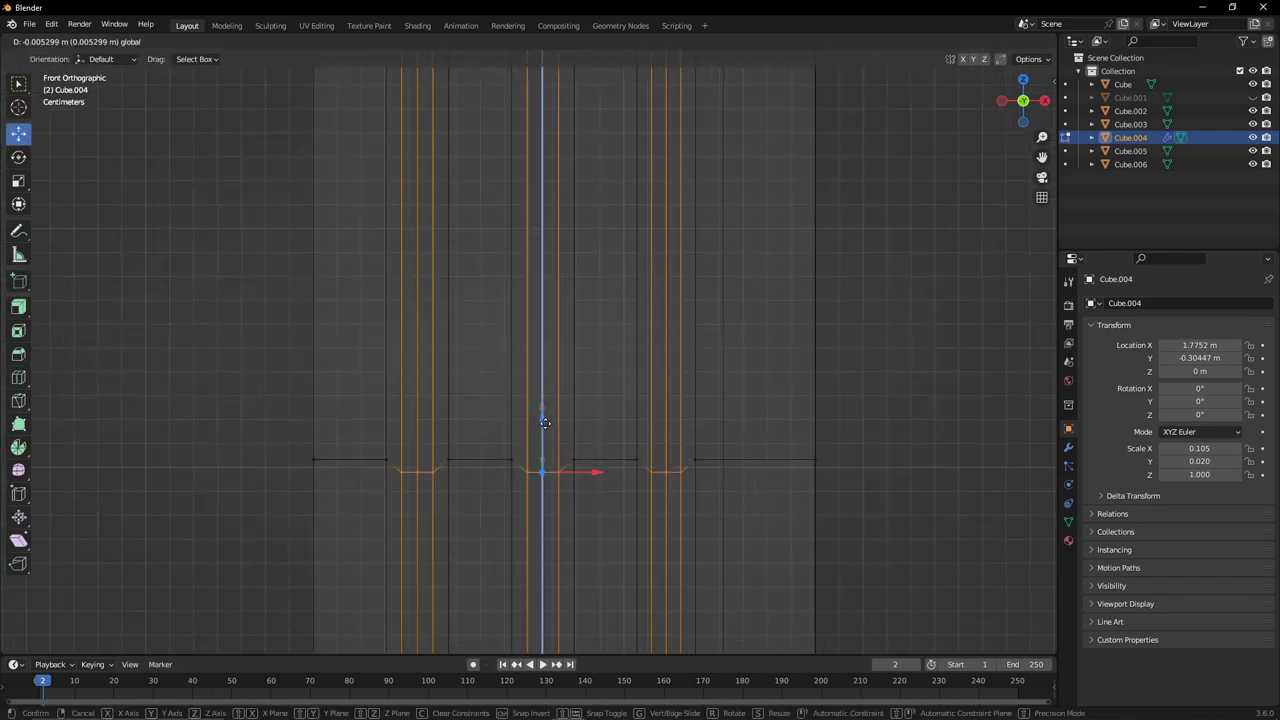
key(ctrl+z)
click(548, 432)
scroll(568, 460, down, 2)
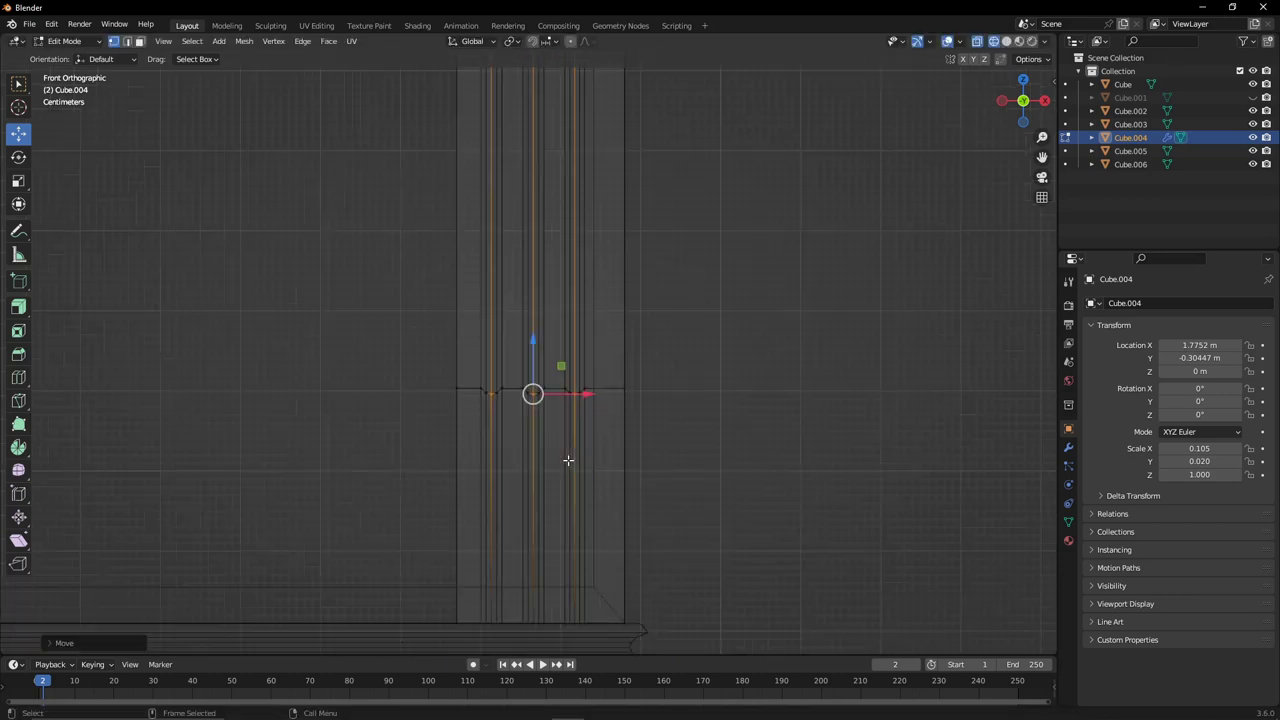
scroll(732, 337, up, 5)
key(ctrl+z)
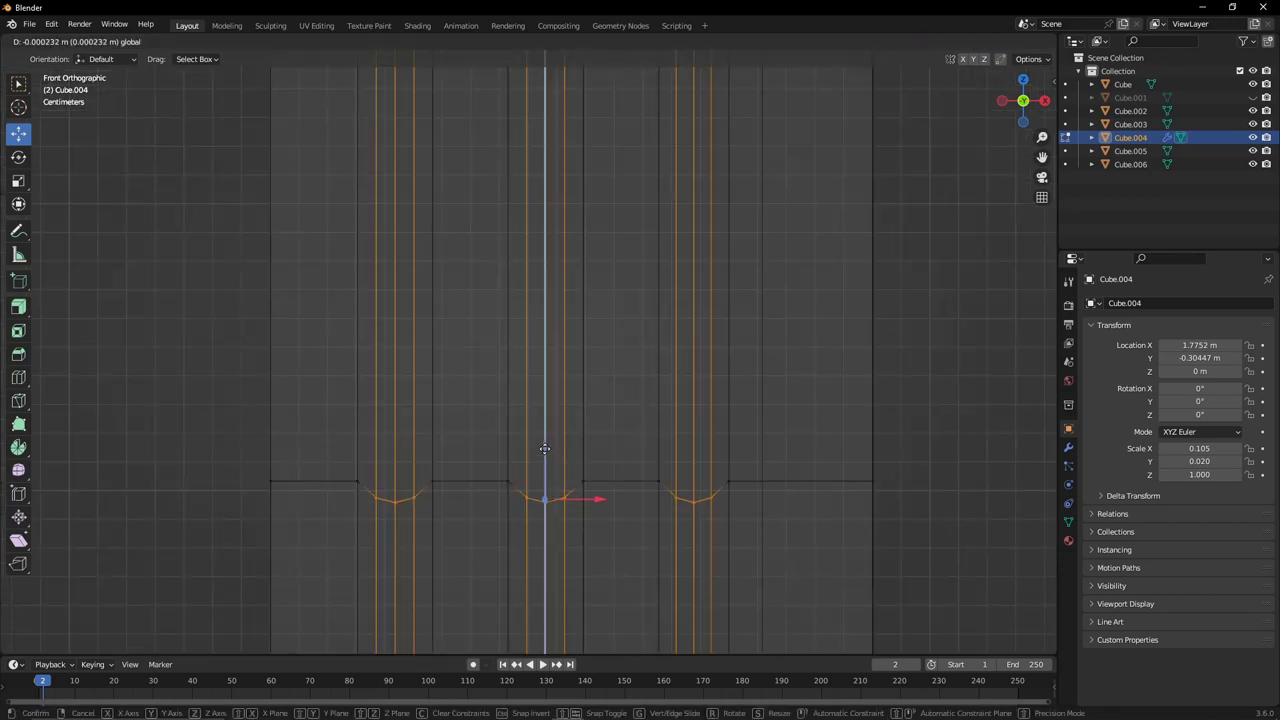
key(KP_Decimal)
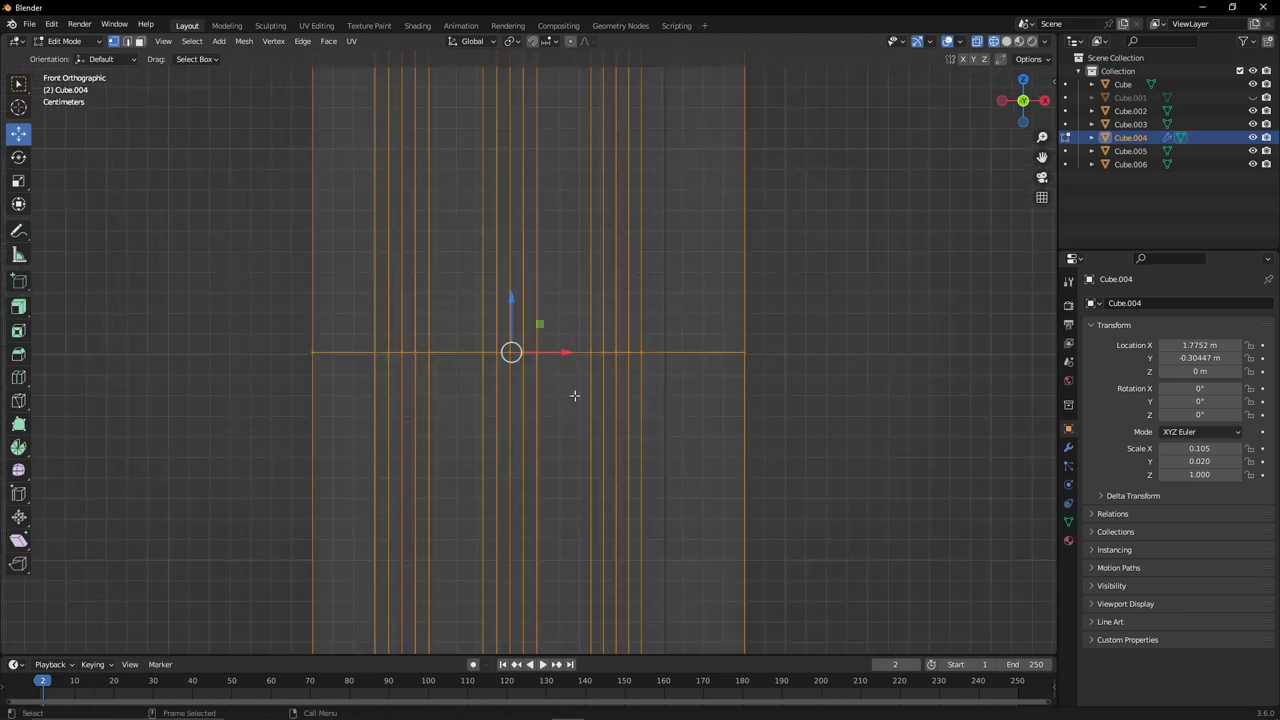
shift+middle_drag(574, 391, 530, 369)
Raise the selected loops along Z to deepen the groove profiles.
shift+drag(710, 372, 645, 325)
key(g)
key(z)
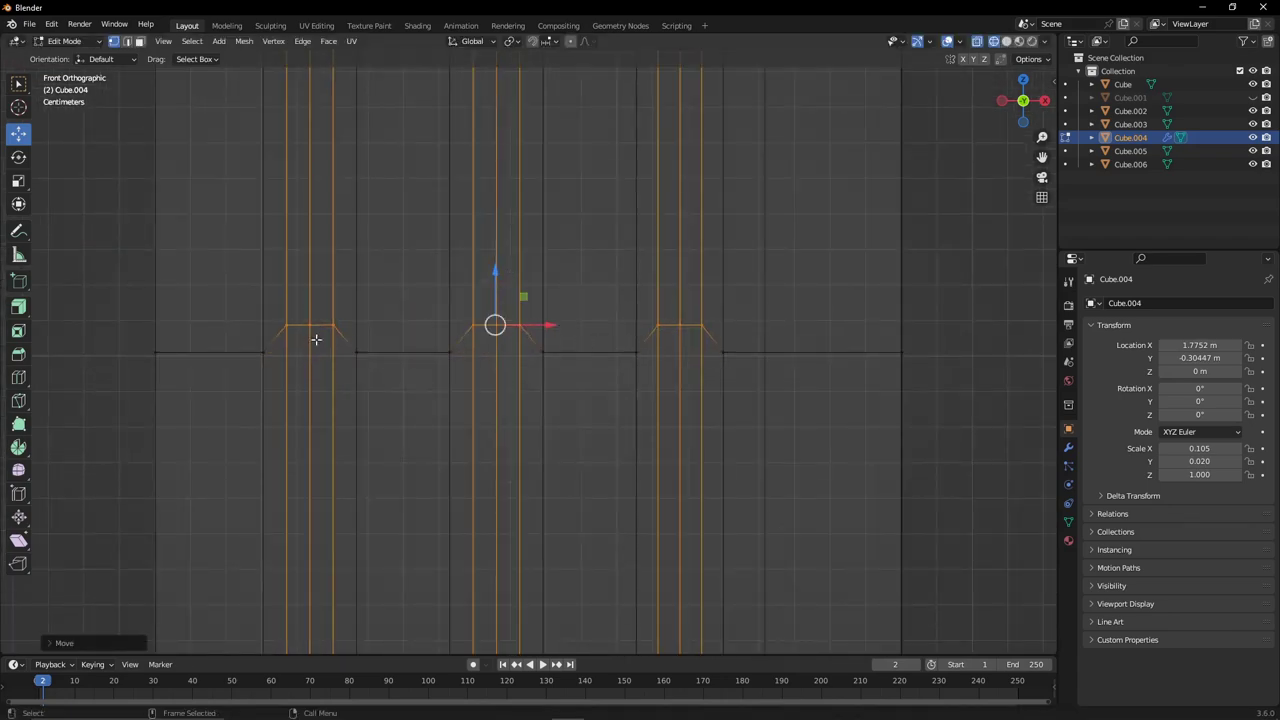
click(499, 261)
scroll(520, 286, down, 2)
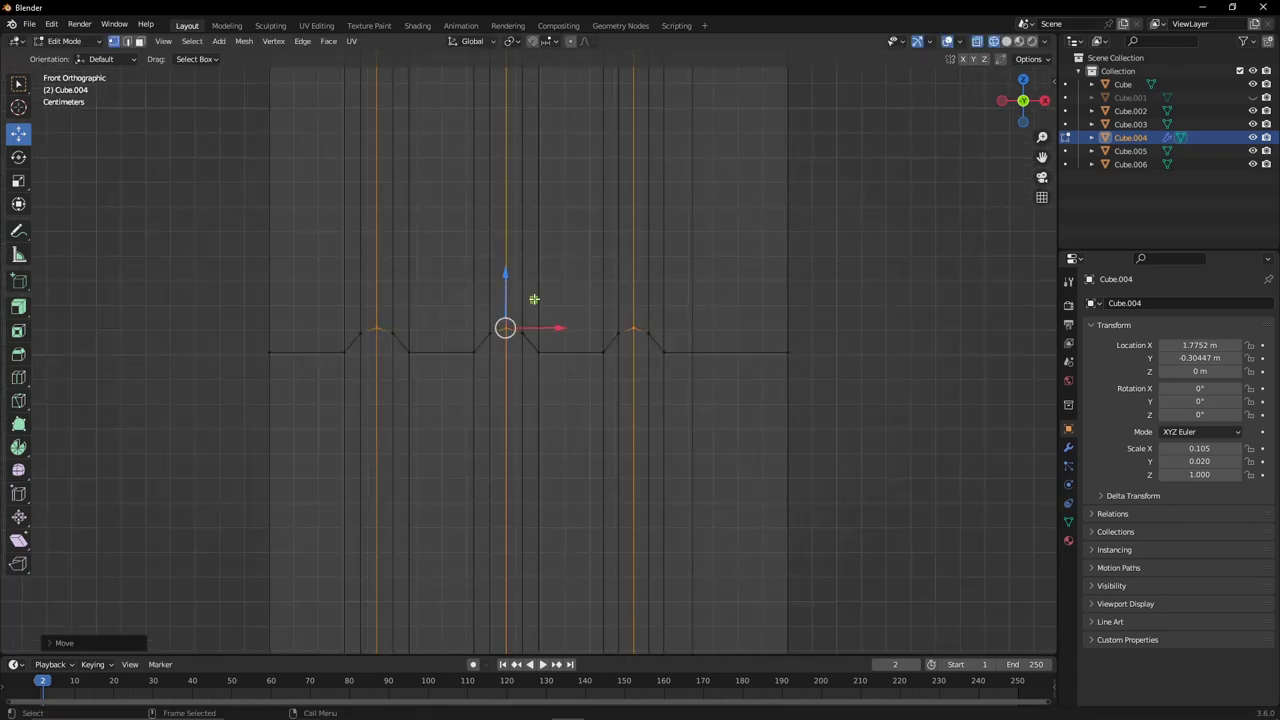
scroll(534, 299, up, 3)
middle_drag(534, 299, 531, 302)
key(KP_1)
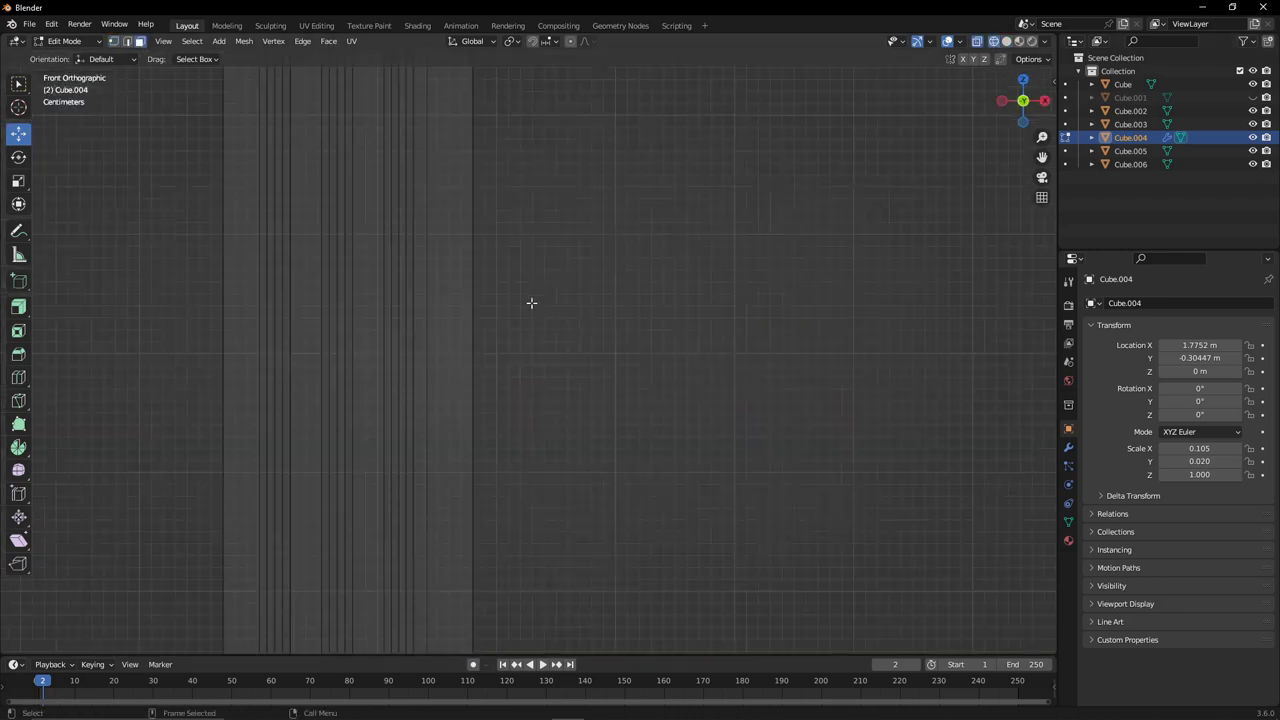
scroll(531, 302, down, 3)
Inset the three vertical flute strips on the pilaster's front.
scroll(549, 463, up, 3)
click(450, 440)
shift+click(510, 435)
shift+click(558, 432)
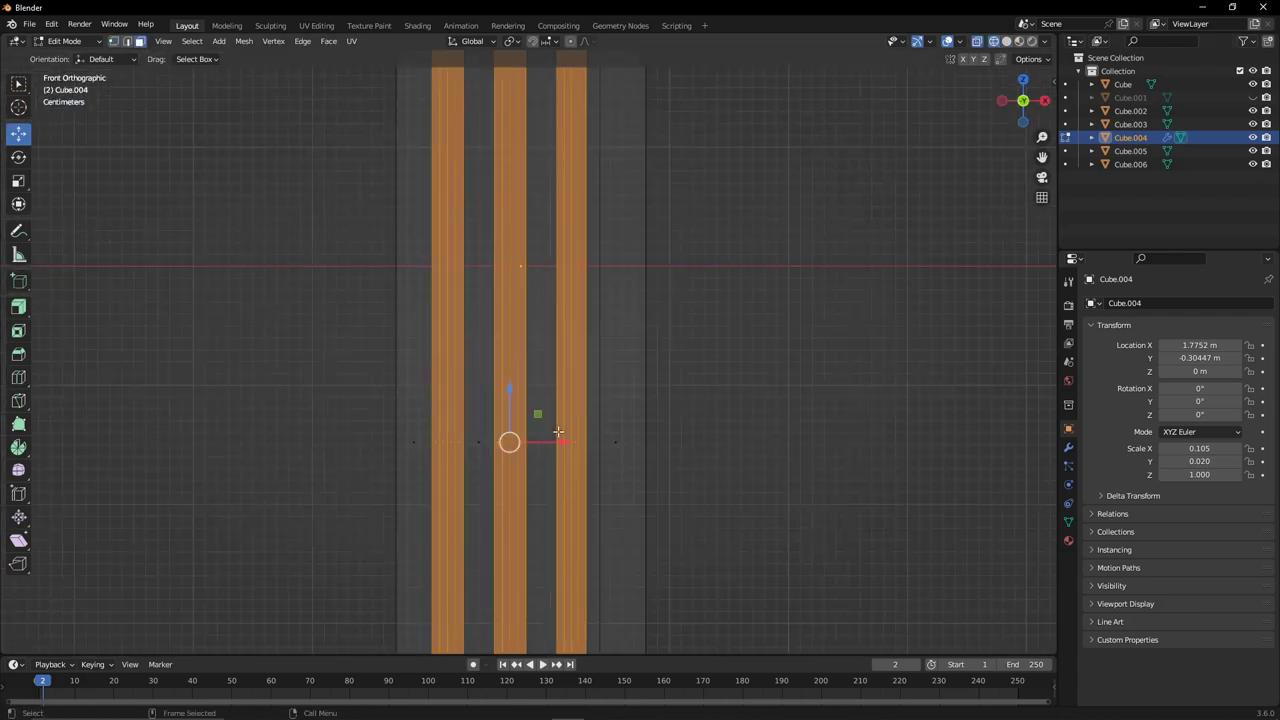
key(i)
click(526, 440)
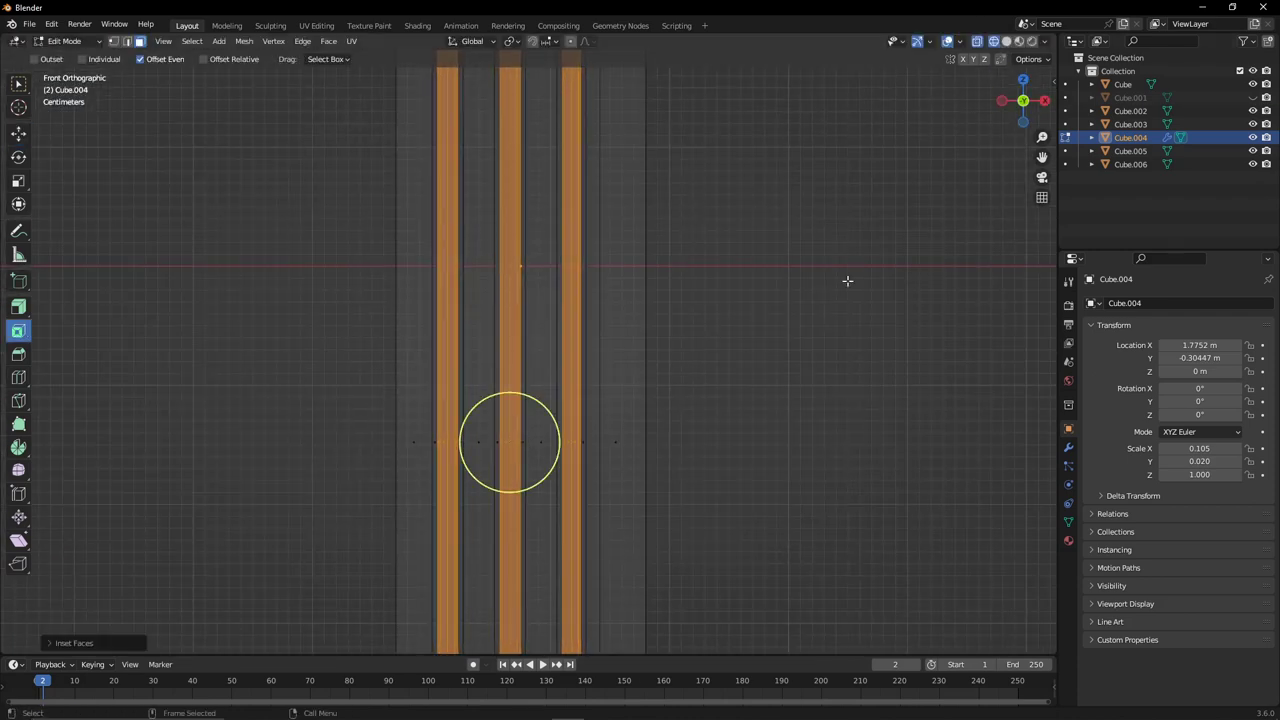
Inset the strip faces again and push them back along Y from the side view.
click(1044, 100)
drag(595, 402, 597, 402)
mouse_move(633, 409)
middle_down()
mouse_move(654, 429)
mouse_move(365, 384)
middle_up()
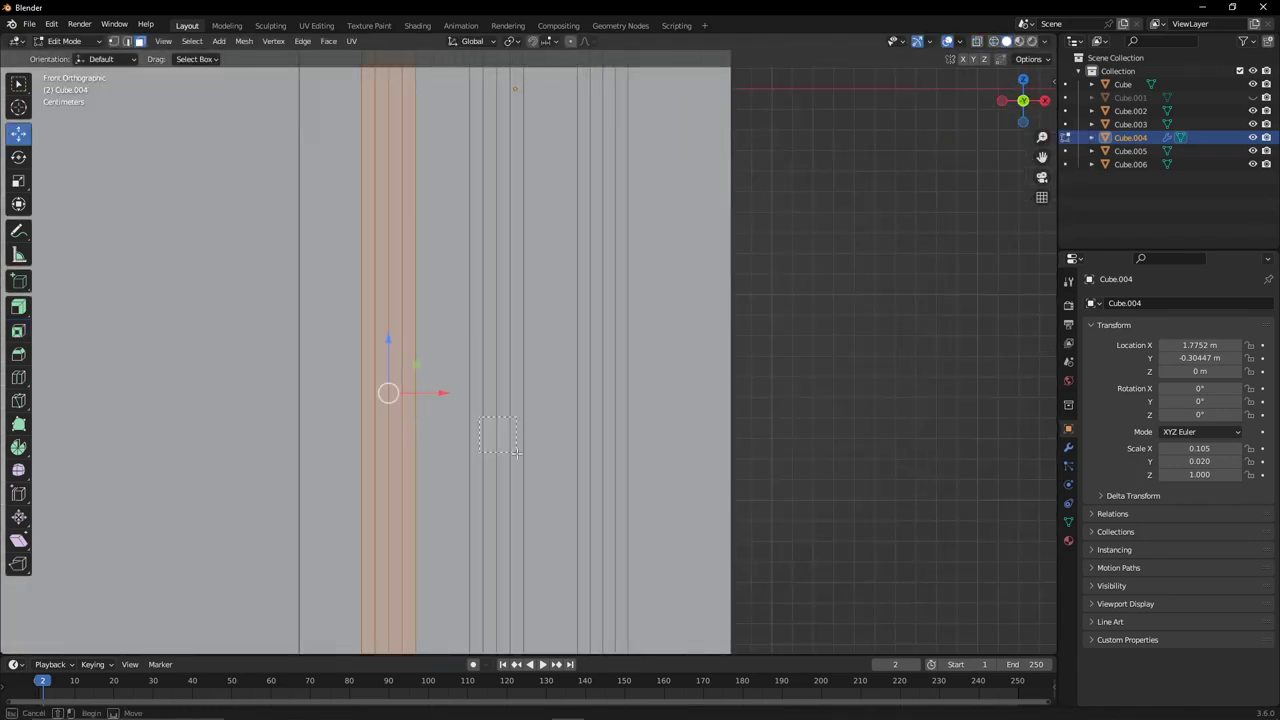
key(i)
click(491, 391)
key(KP_3)
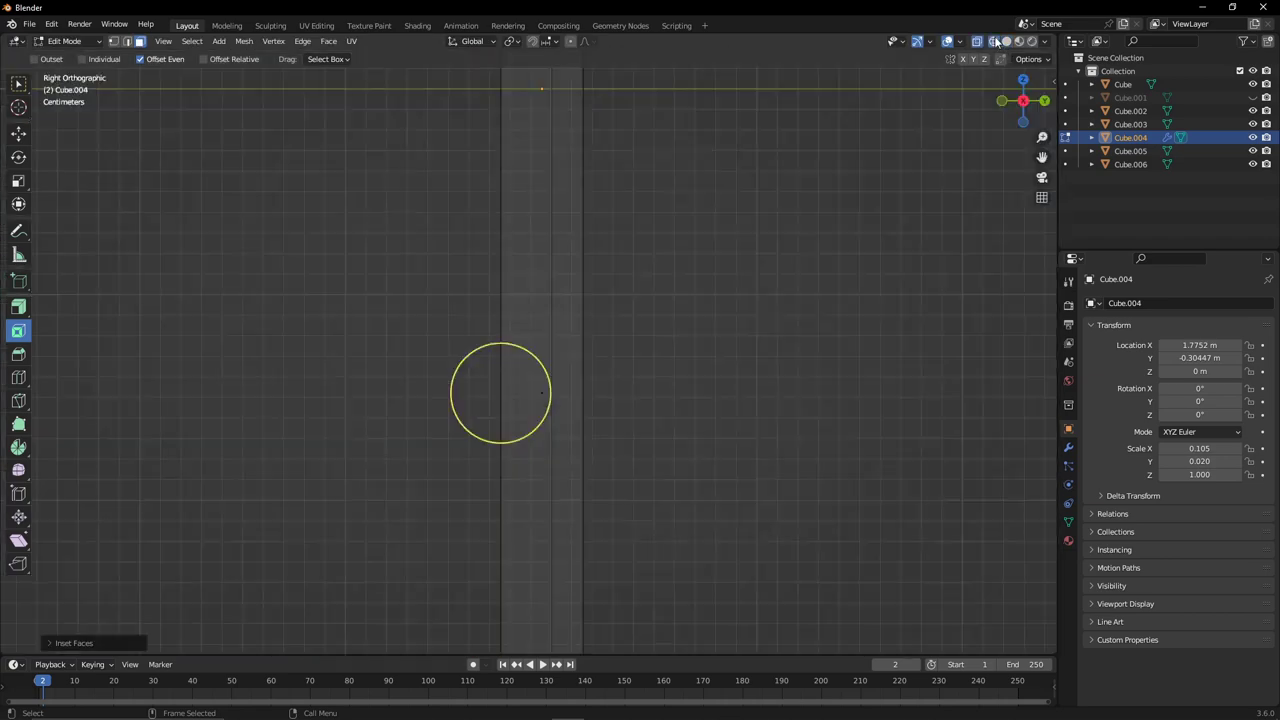
drag(549, 412, 545, 414)
mouse_move(545, 414)
middle_down()
mouse_move(763, 283)
mouse_move(694, 289)
mouse_move(621, 385)
middle_up()
click(1013, 110)
Try bevelling Cube.004's outer vertical edge, then cancel the uneven bevel.
shift+scroll(932, 168, down, 3)
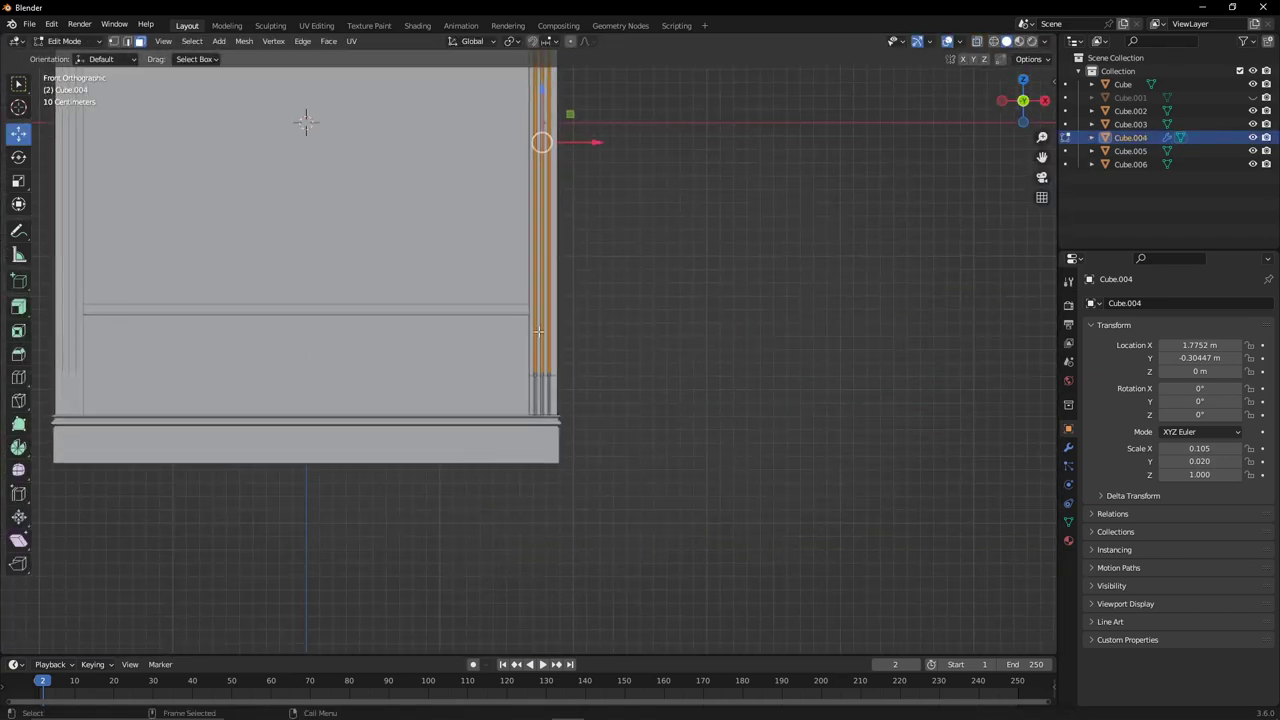
scroll(653, 311, down, 1)
scroll(520, 257, up, 3)
middle_drag(520, 257, 853, 93)
scroll(600, 263, up, 5)
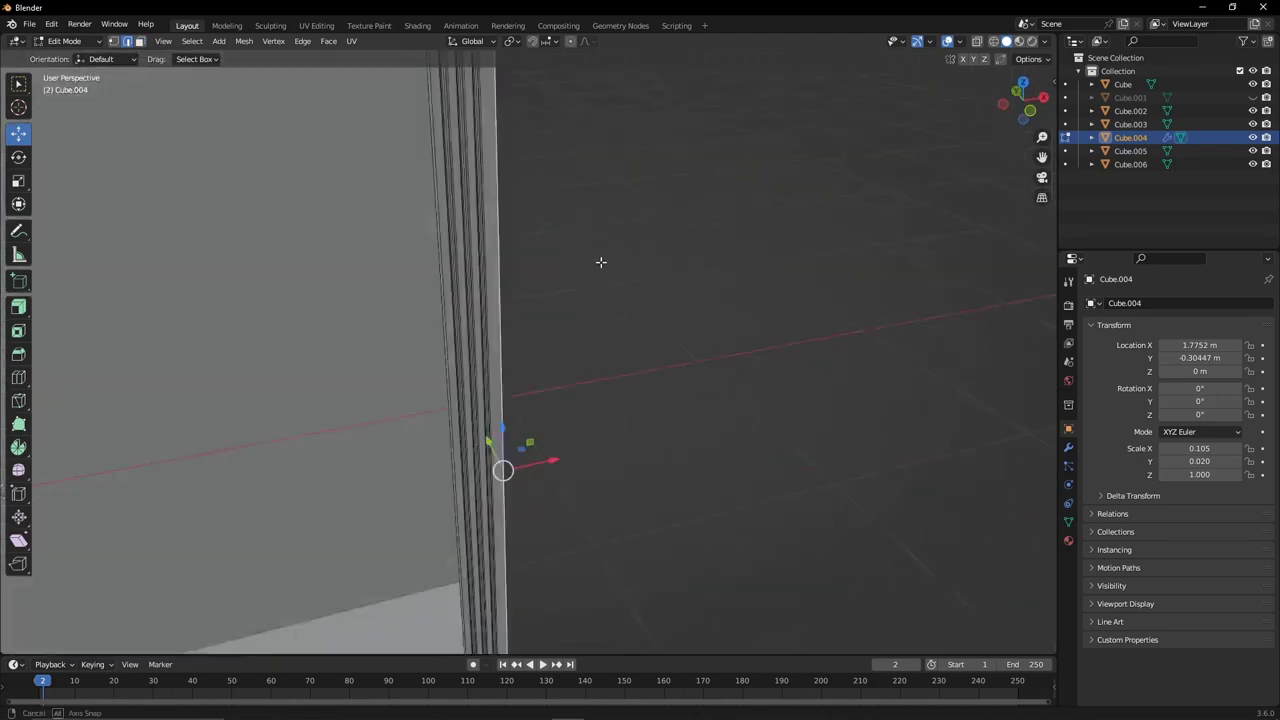
middle_drag(600, 263, 471, 349)
key(ctrl+b)
scroll(549, 354, down, 5)
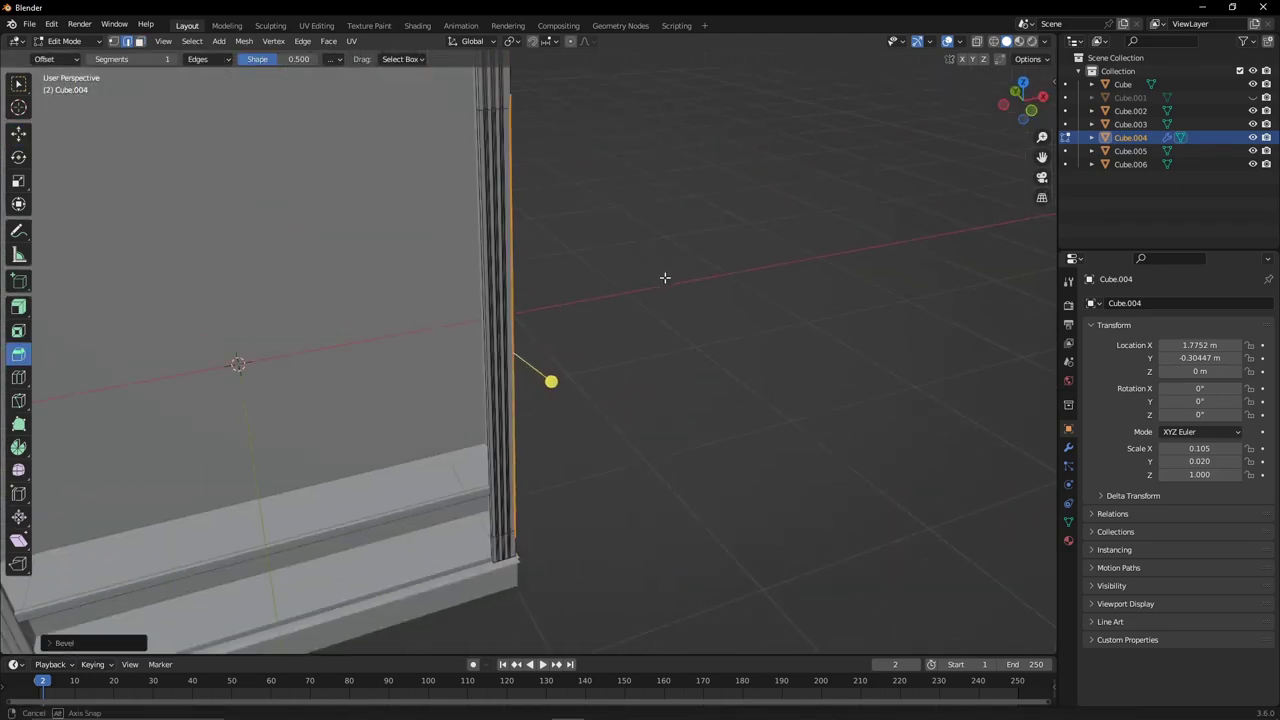
middle_drag(663, 277, 566, 271)
scroll(566, 271, up, 5)
drag(509, 371, 602, 373)
key(Tab)
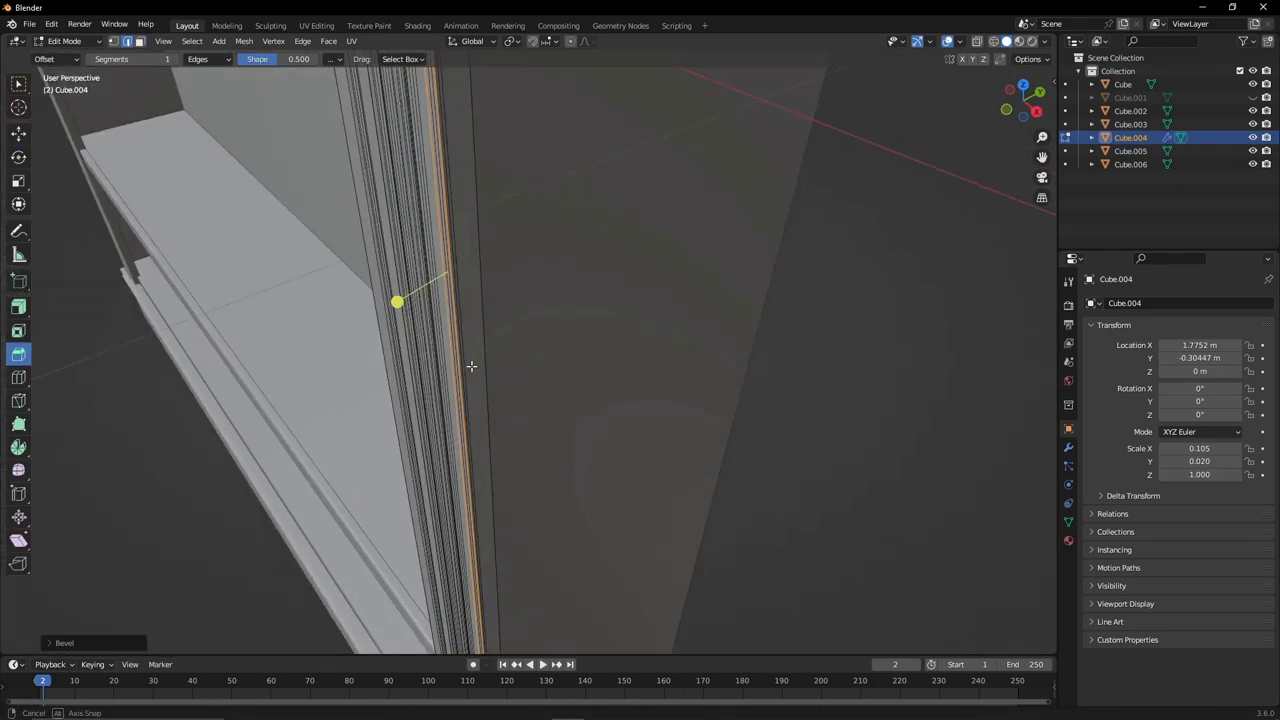
Apply Cube.004's scale to 1.000, then bevel its outer vertical edge.
key(ctrl+a)
click(471, 351)
key(Tab)
key(ctrl+b)
click(525, 394)
Return to Object Mode and view the whole cabinet.
scroll(571, 392, down, 3)
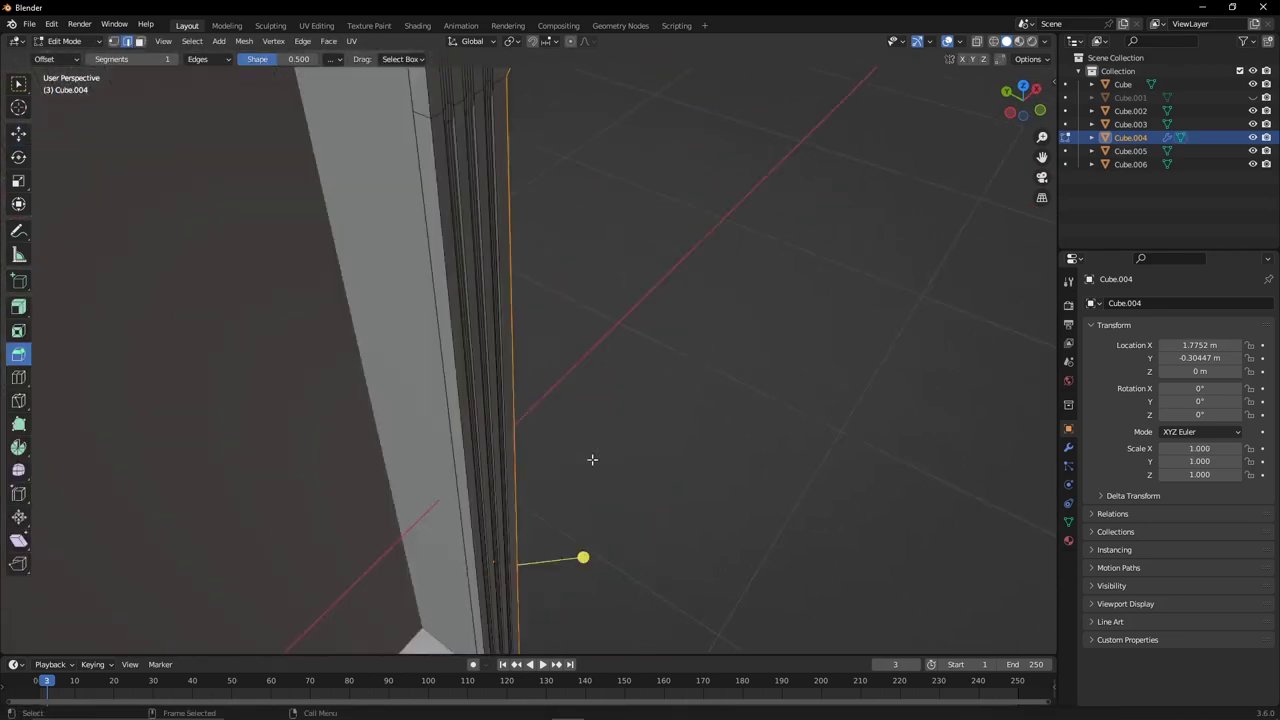
scroll(571, 392, down, 4)
key(Tab)
shift+middle_drag(546, 455, 638, 320)
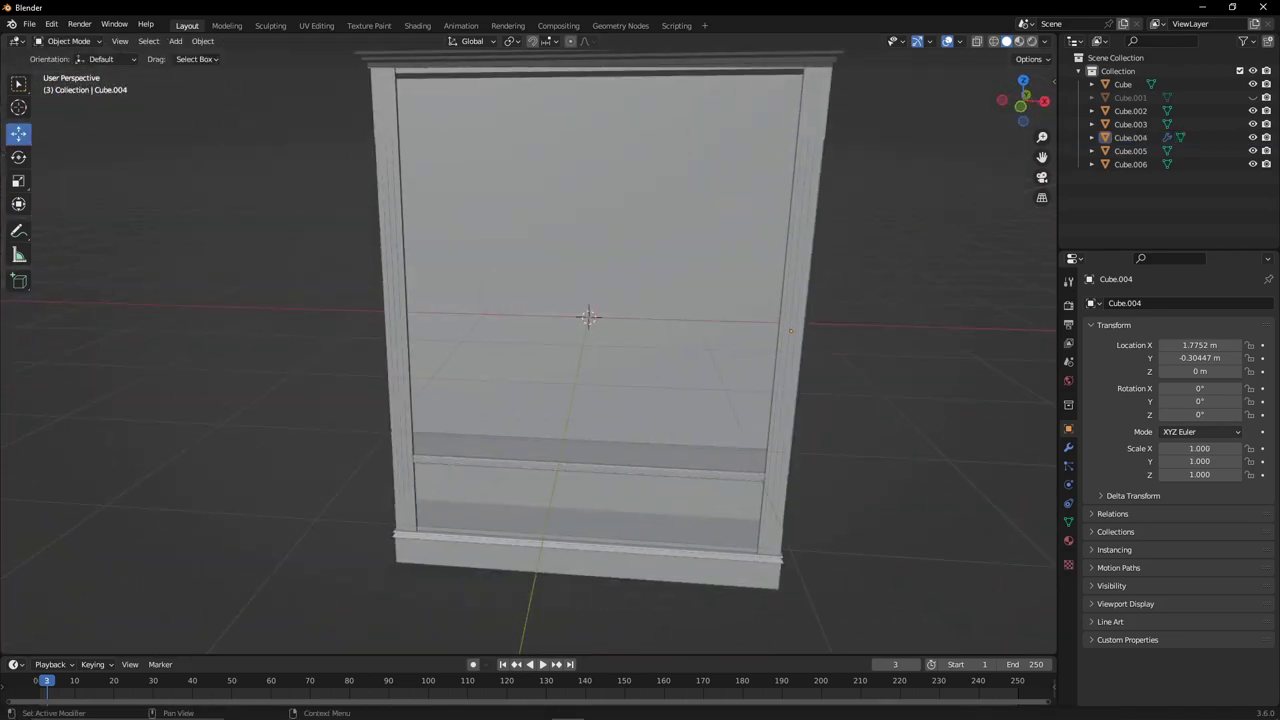
Select the shelf Cube.005 in front view and add an Array modifier.
click(590, 462)
key(KP_1)
click(1068, 447)
click(1110, 303)
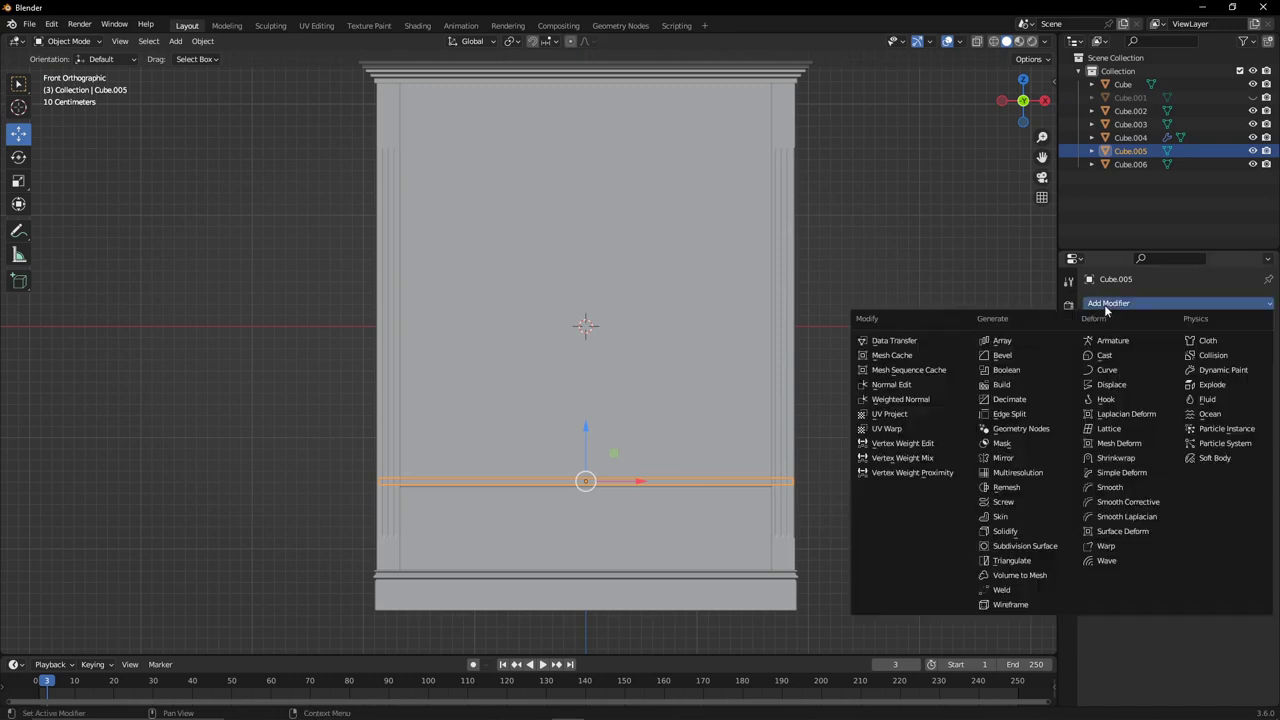
click(1000, 338)
Set the array to Count 5, Relative Offset Z 0 and Constant Offset Z 0.683 m.
drag(1190, 428, 1240, 428)
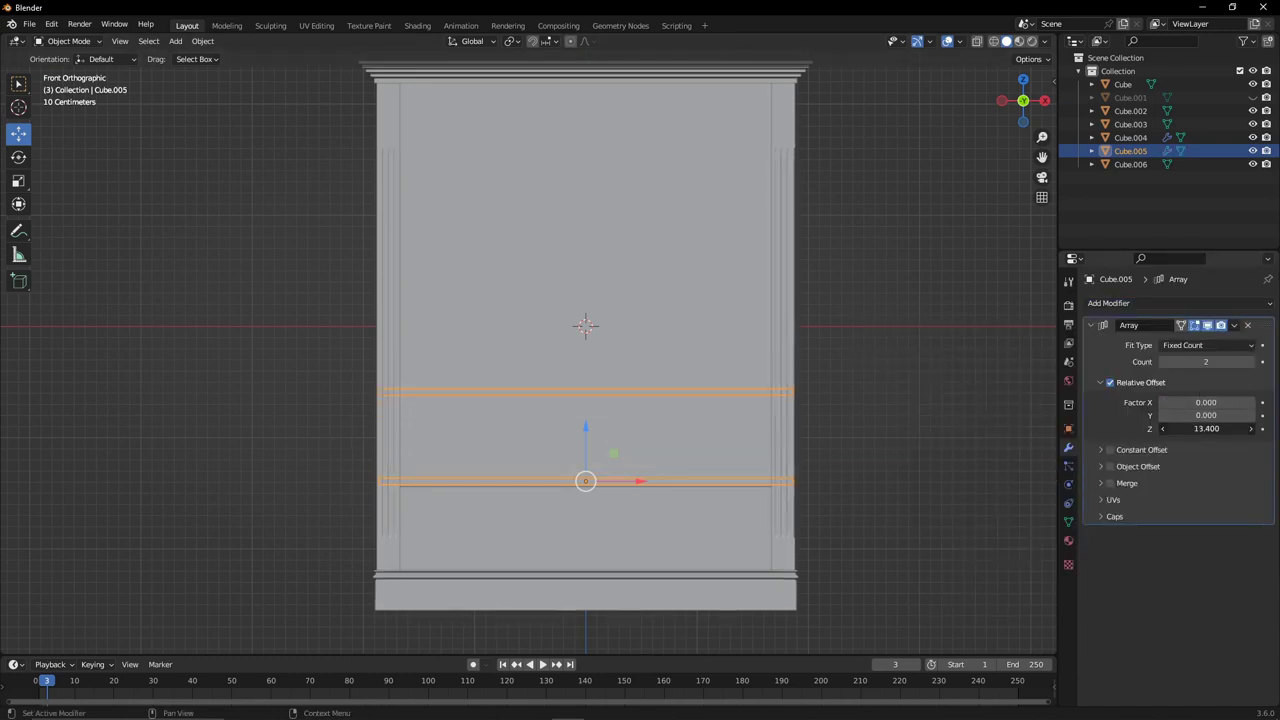
text(0)
key(Return)
click(1109, 449)
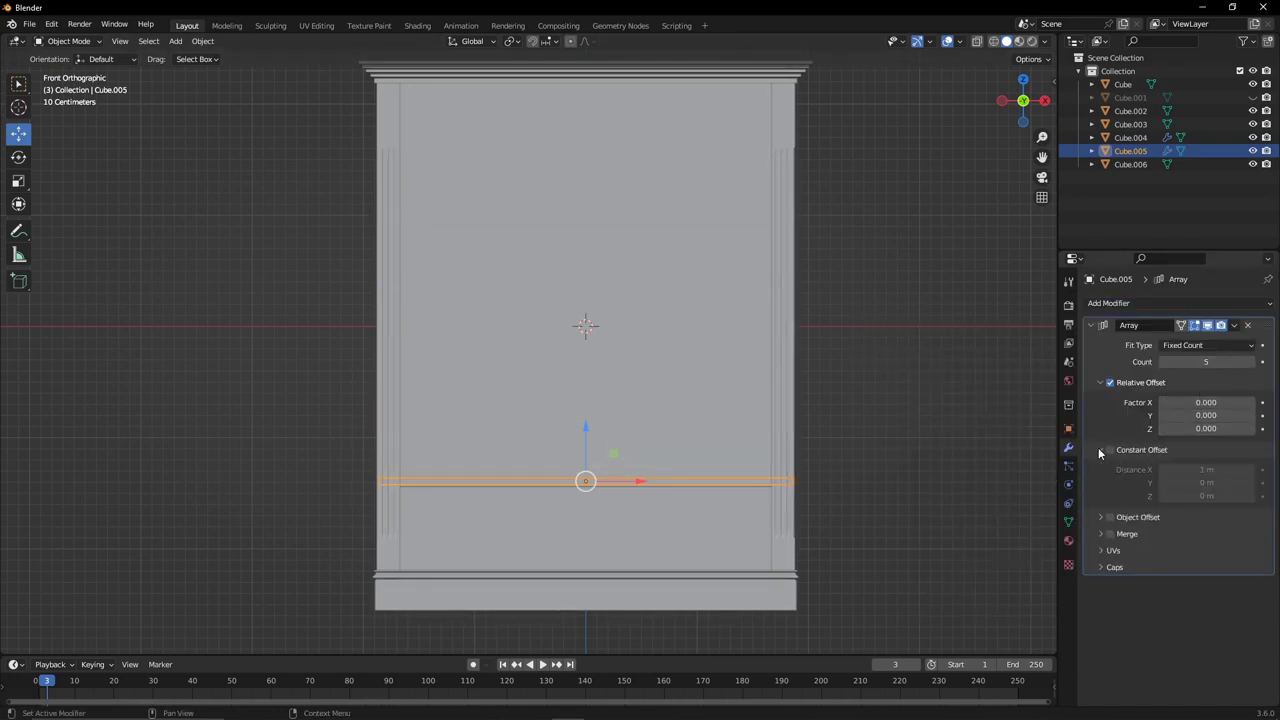
drag(1206, 469, 1240, 469)
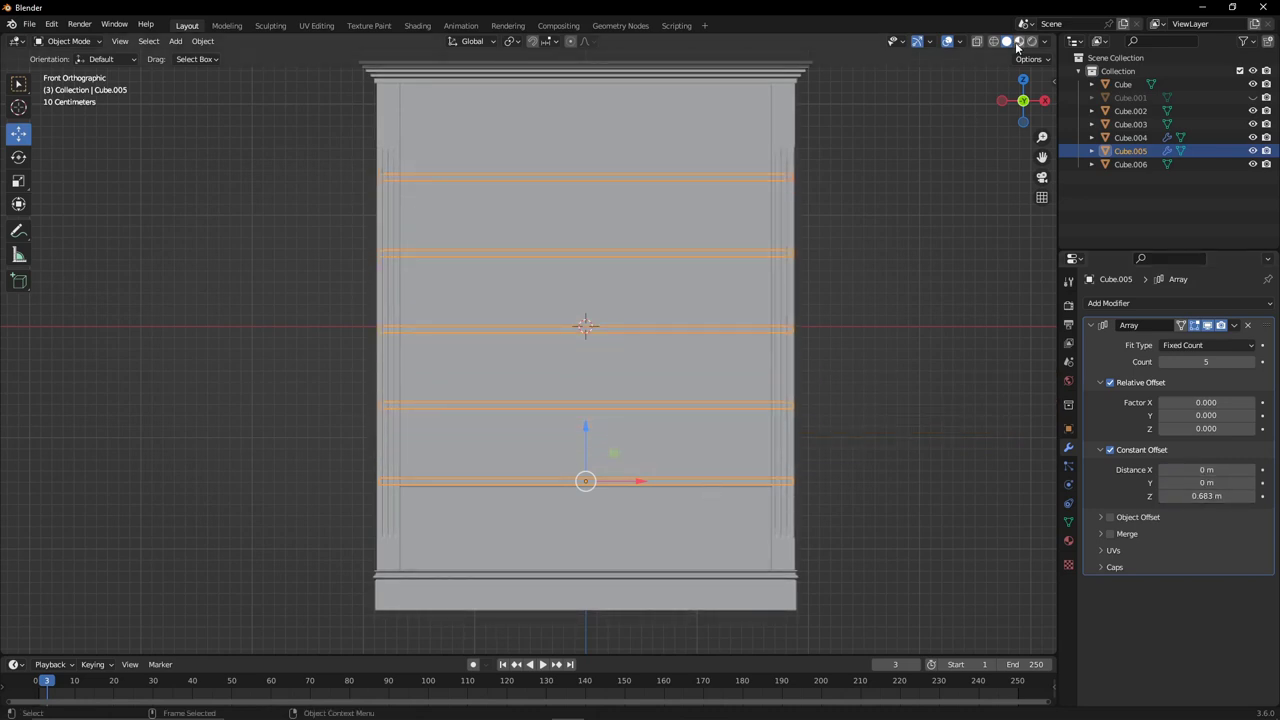
middle_drag(850, 250, 700, 520)
Add an Array modifier to the bottom shelf Cube.006 and expand its constant offset.
click(1130, 164)
click(1110, 303)
click(1000, 338)
click(1101, 449)
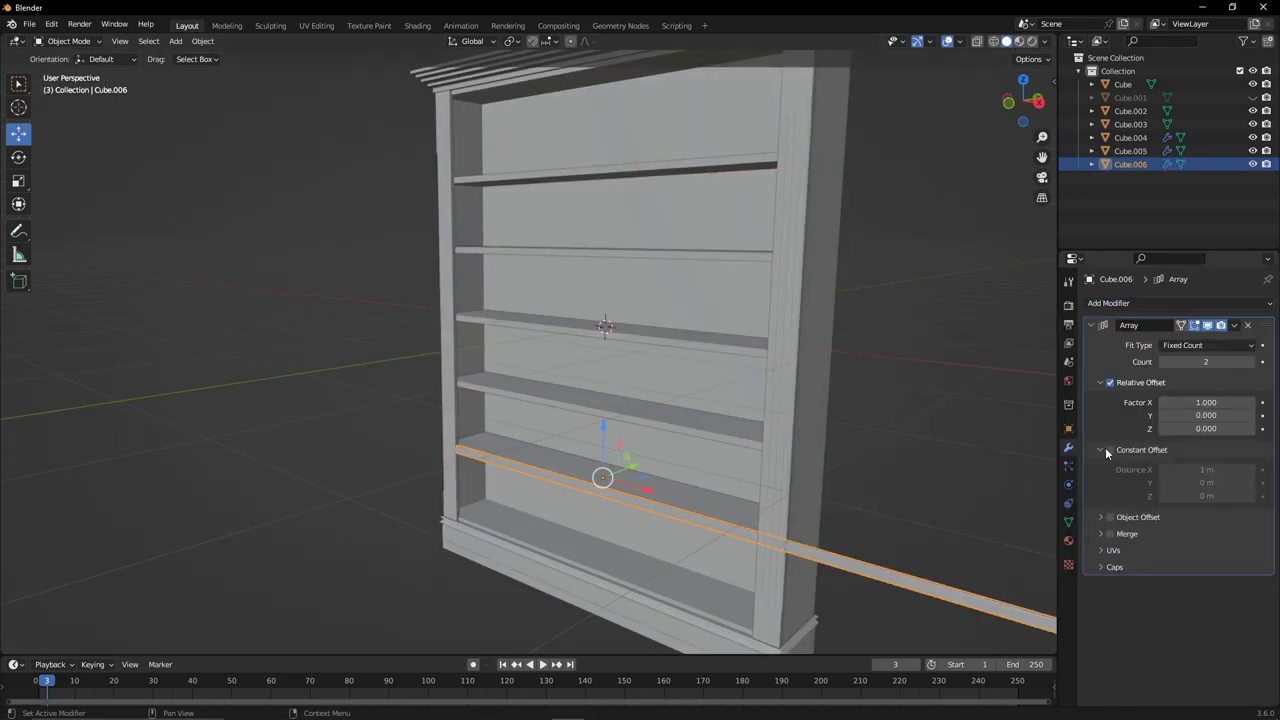
click(728, 519)
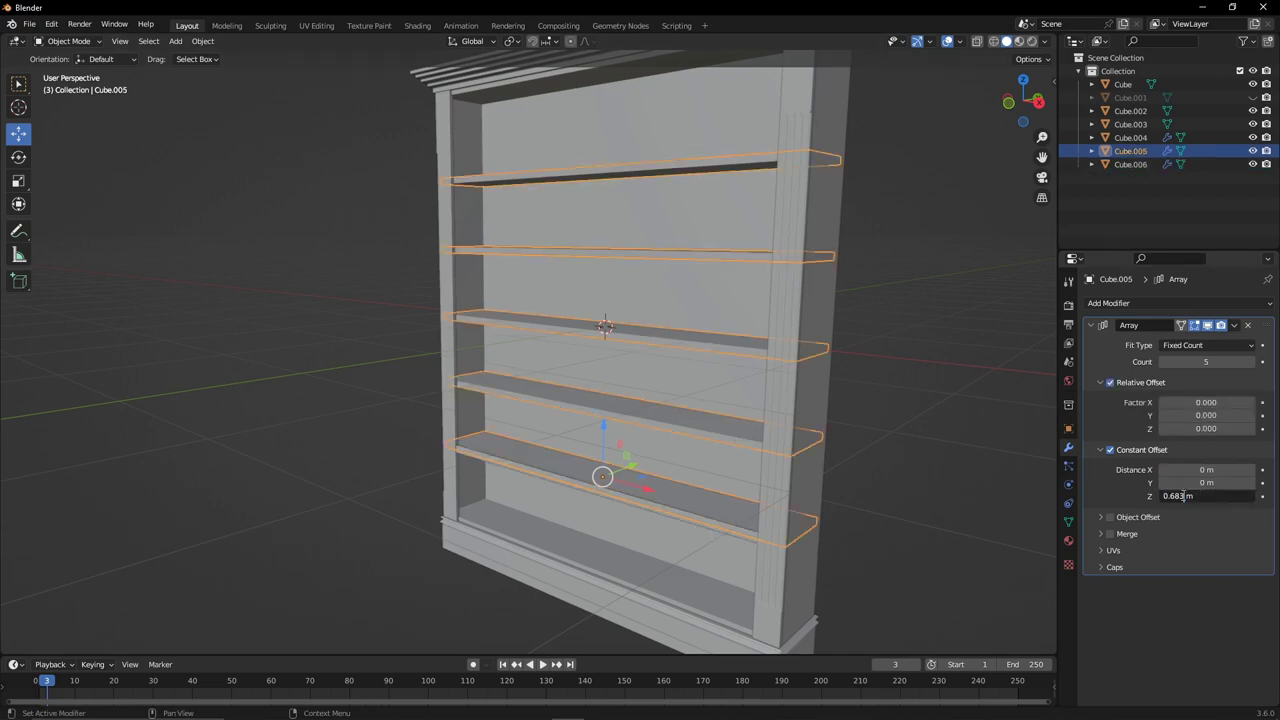
click(688, 520)
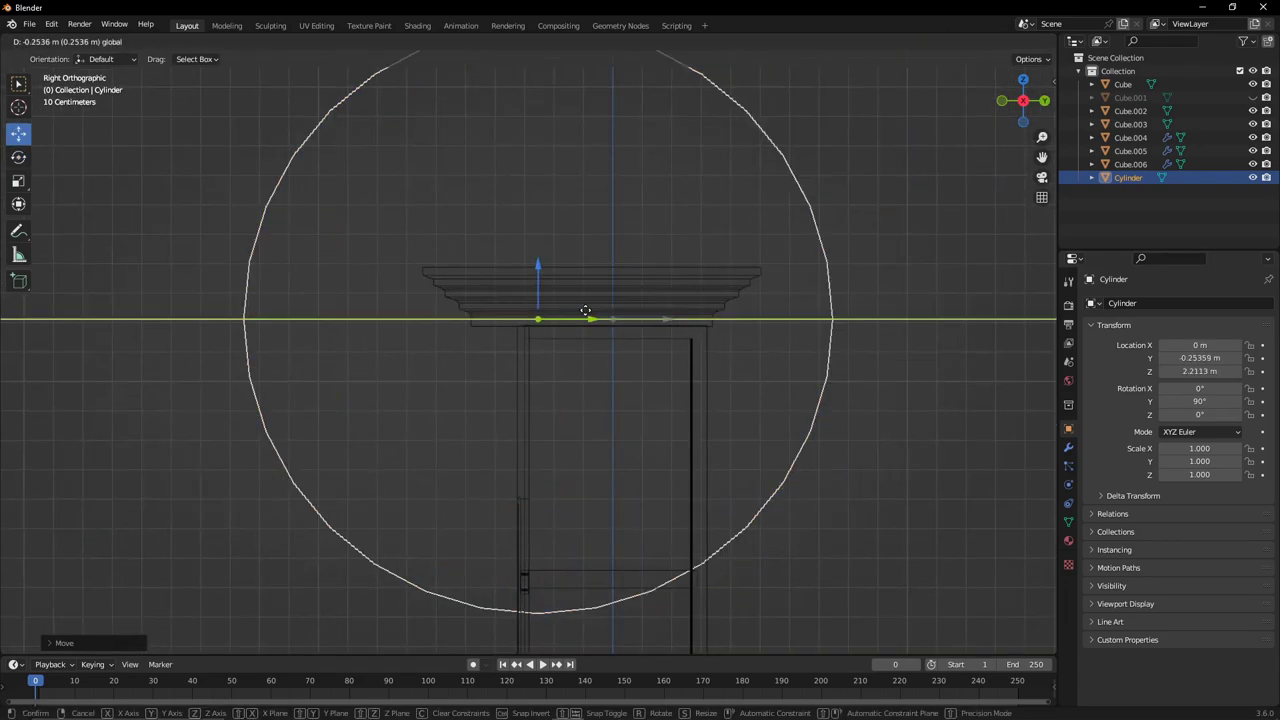
Shrink the cylinder and add a new cube.
key(s)
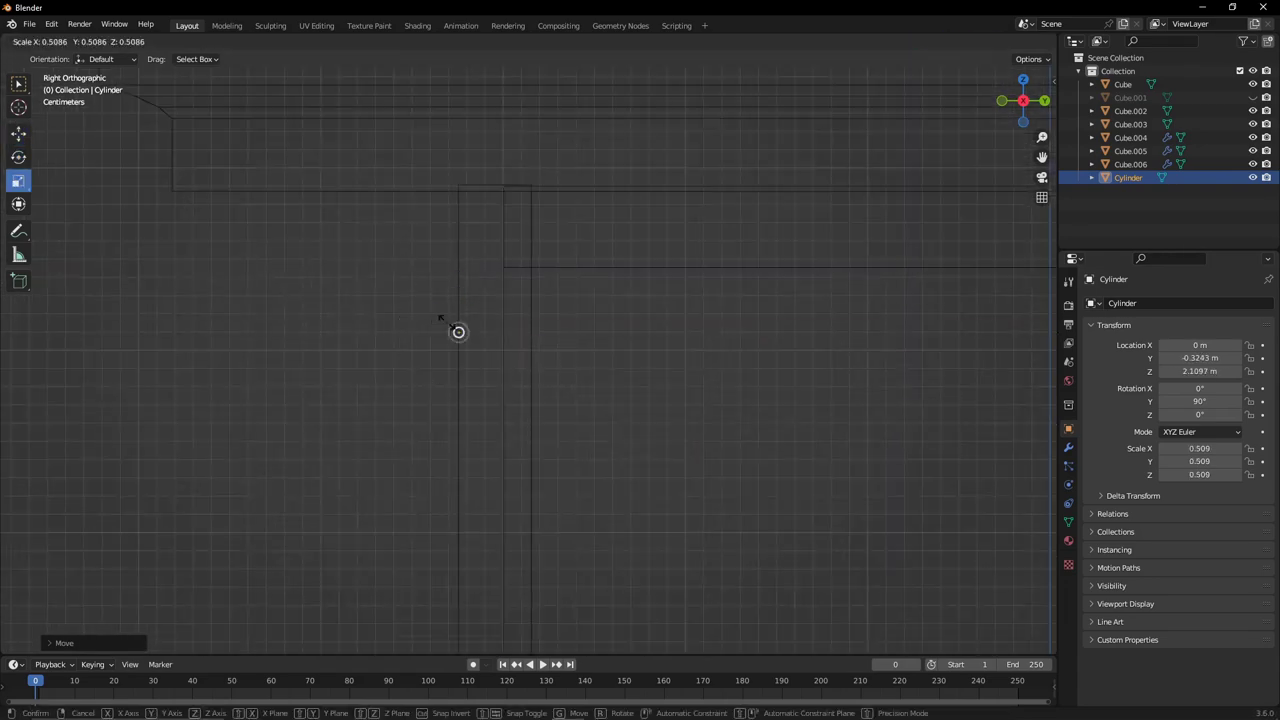
click(479, 350)
scroll(479, 350, down, 3)
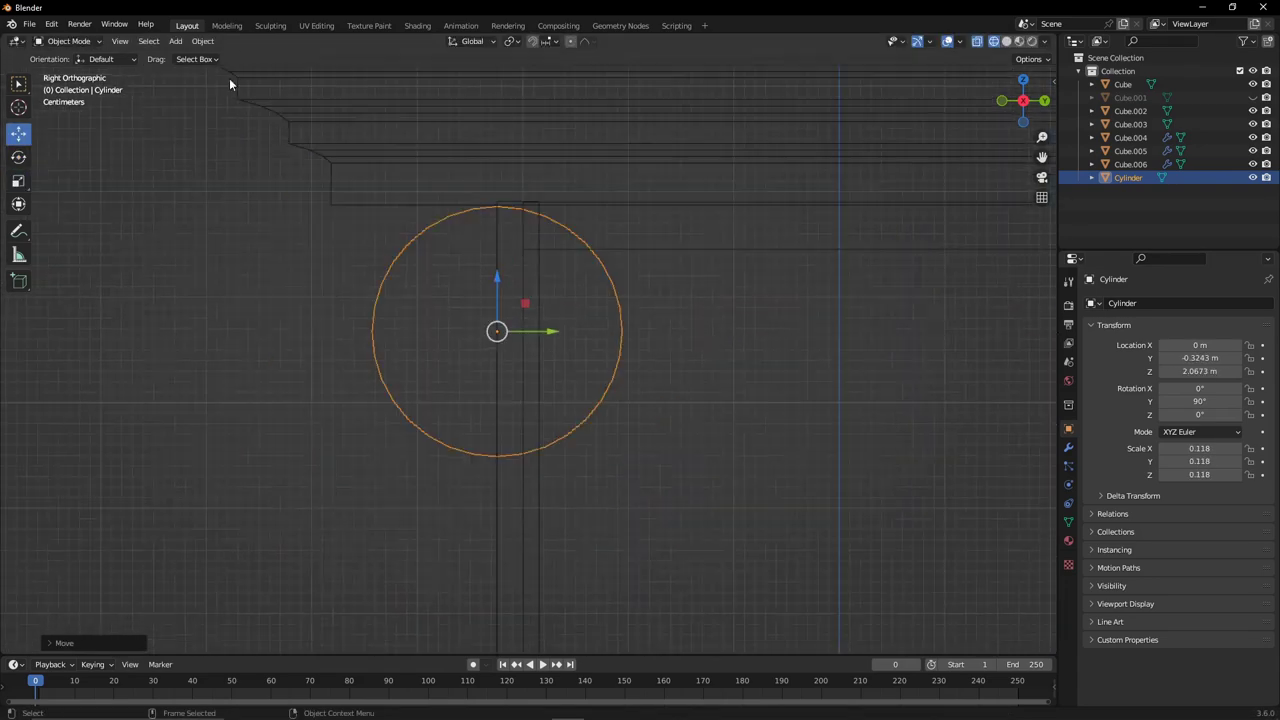
key(shift+a)
click(330, 80)
scroll(459, 243, down, 3)
Scale Cube.007 to 0.176 × 0.176 × 0.195 and move it under the cornice.
key(s)
drag(552, 312, 551, 338)
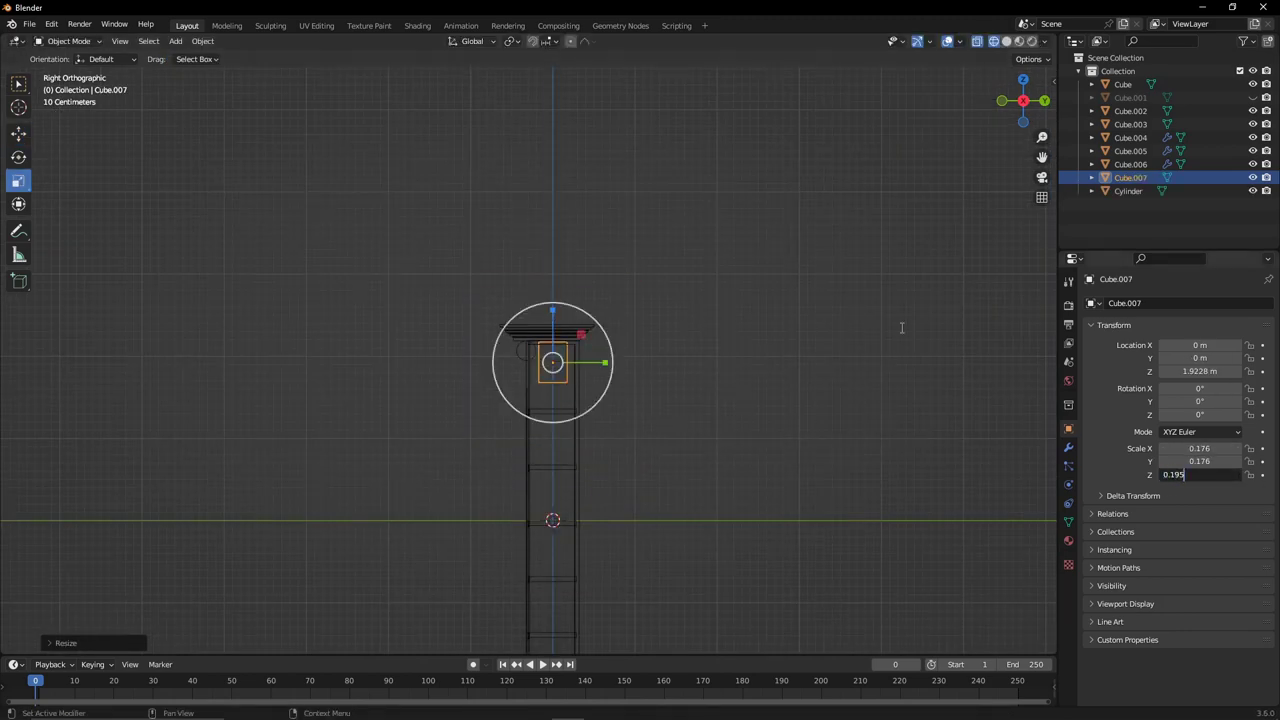
key(Return)
key(KP_Decimal)
key(shift+space)
key(g)
drag(475, 381, 491, 369)
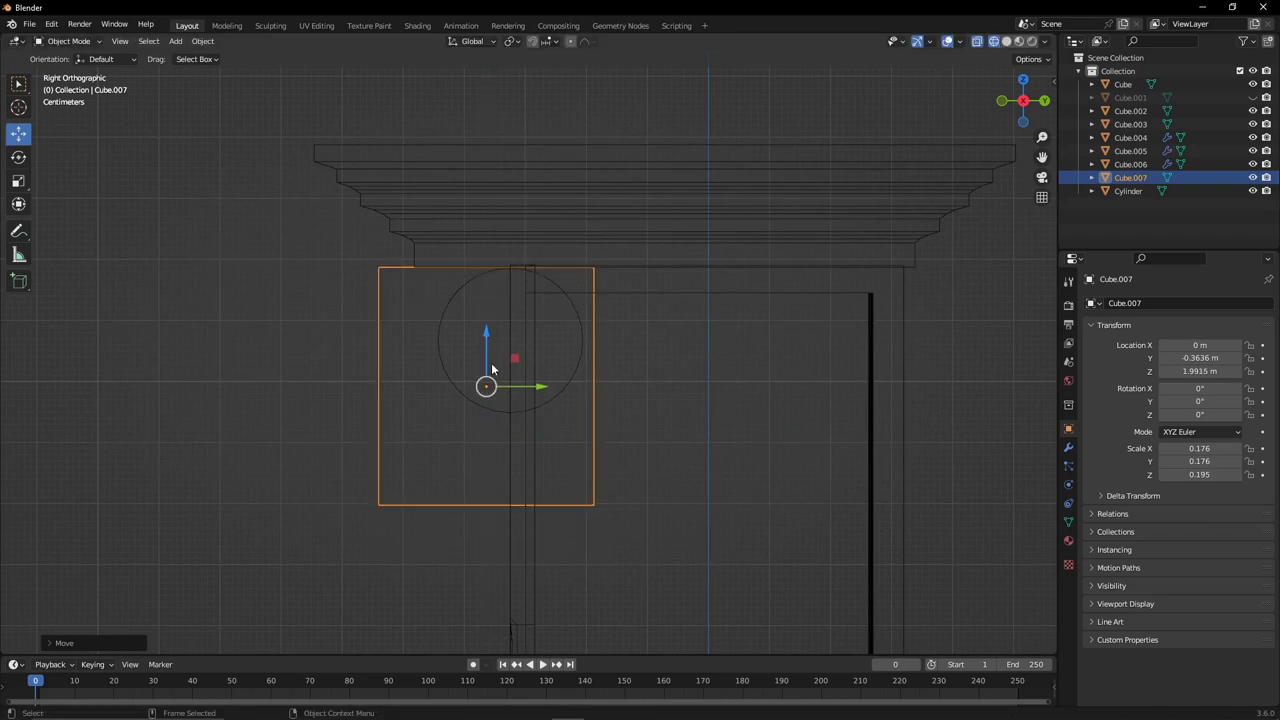
Set the cylinder's scale to 0.095 and slide it along Y onto the cube.
click(531, 360)
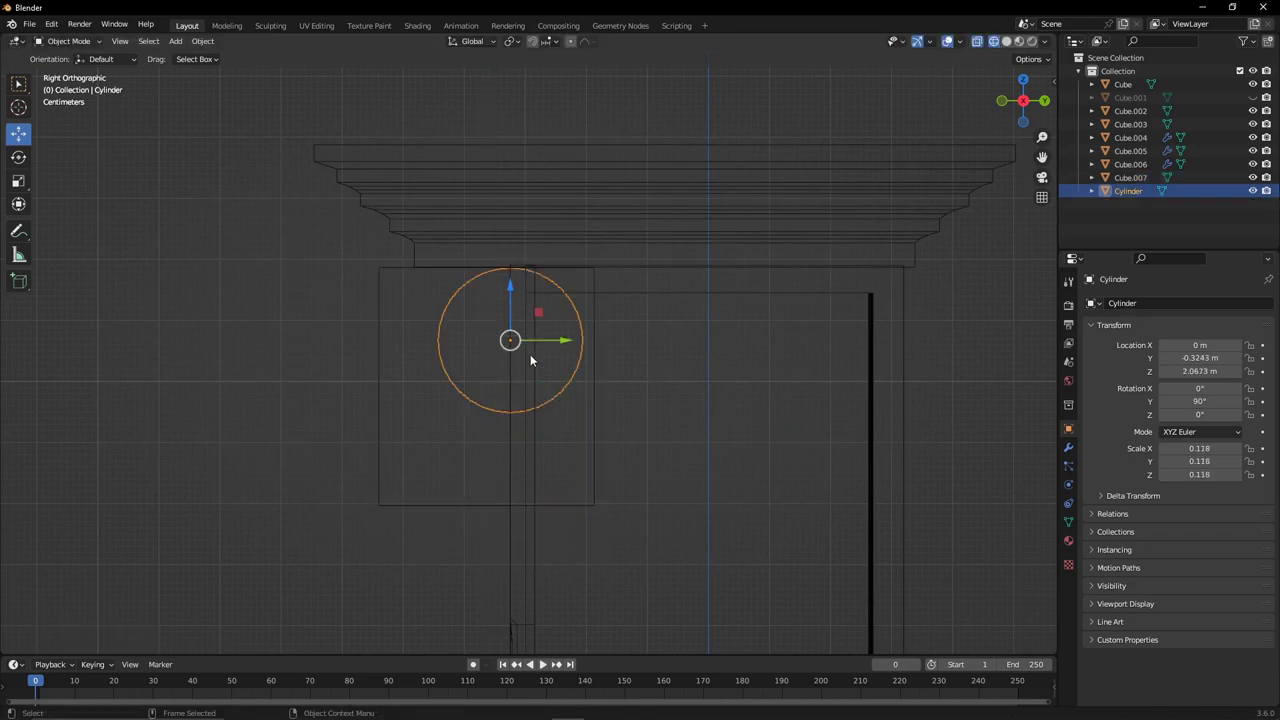
click(486, 309)
scroll(500, 320, up, 2)
drag(548, 316, 538, 316)
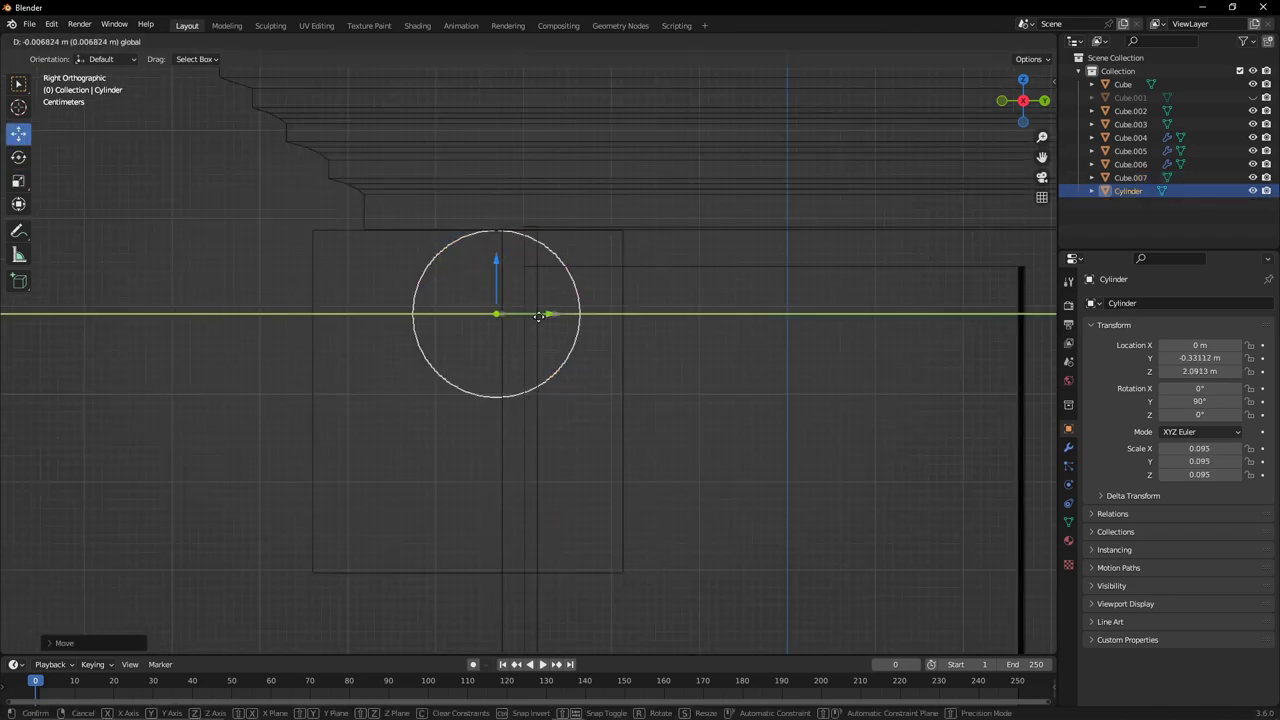
Hide Cube.002 and widen the cylinder's middle band along X.
click(381, 262)
key(h)
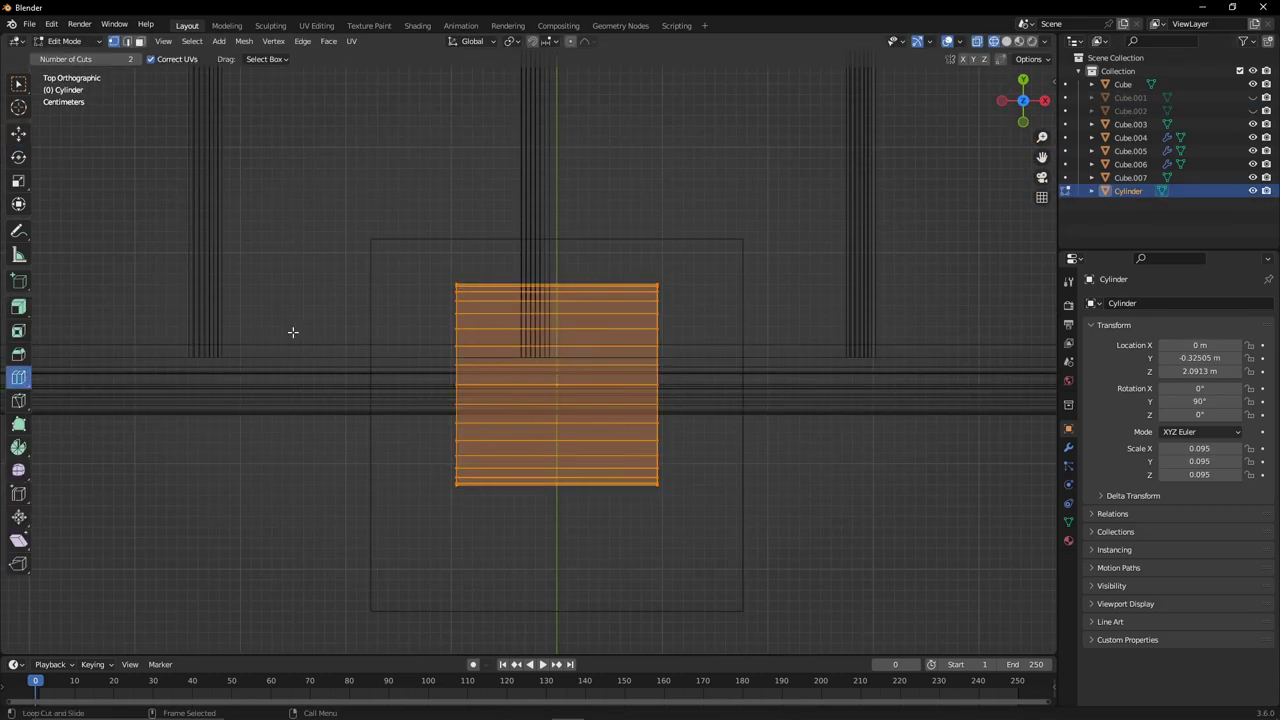
alt+click(520, 309)
key(s)
key(x)
click(643, 388)
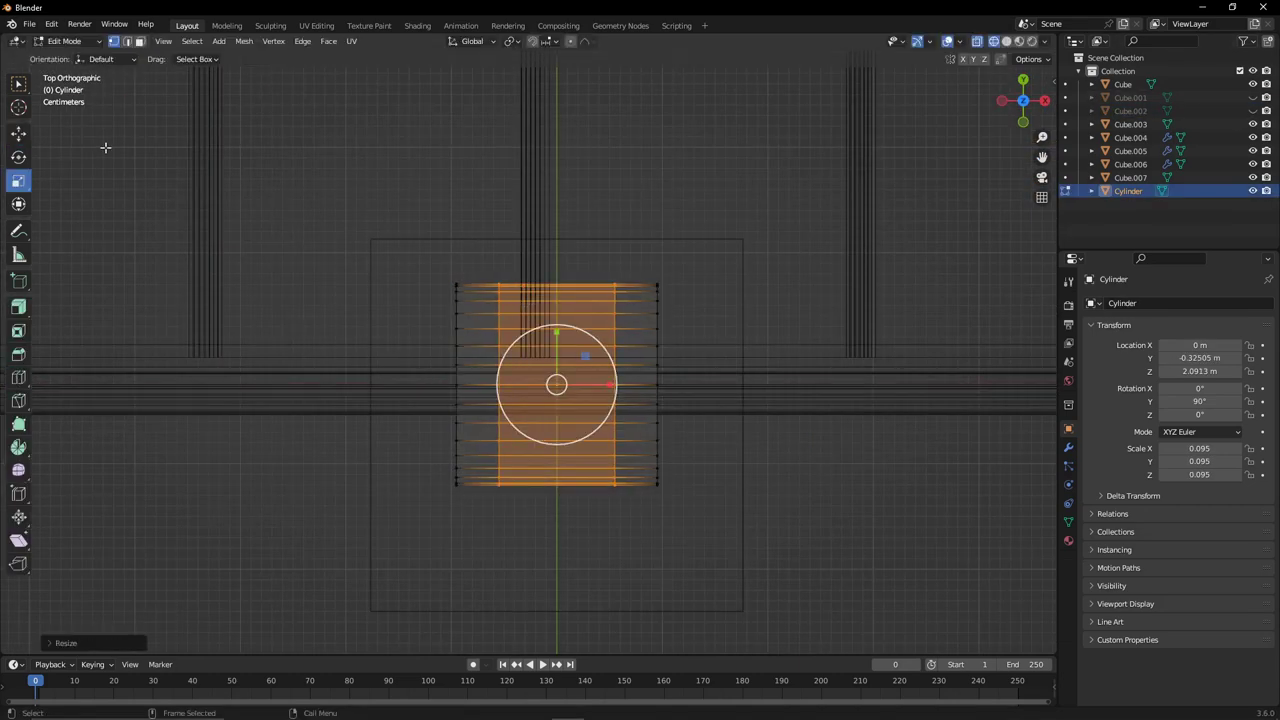
Add two vertical loop cuts to the cylinder and scale one loop inward into a groove.
click(527, 300)
scroll(529, 322, up, 2)
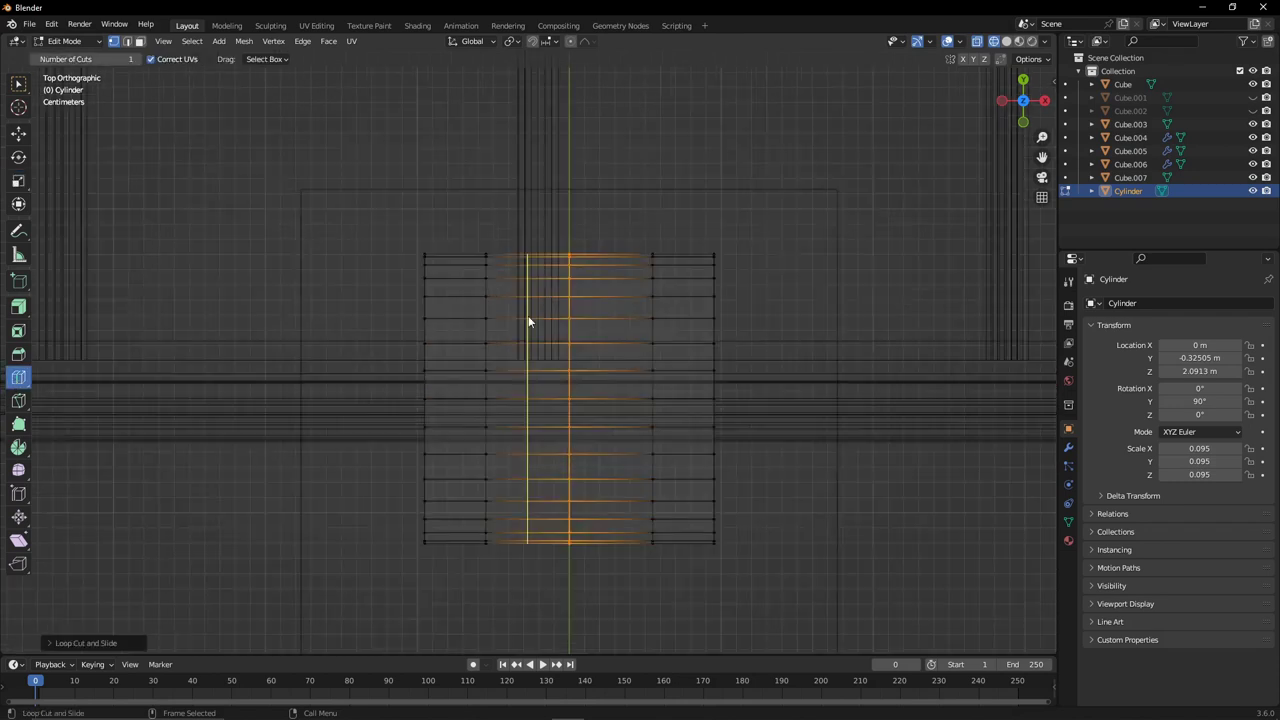
click(607, 329)
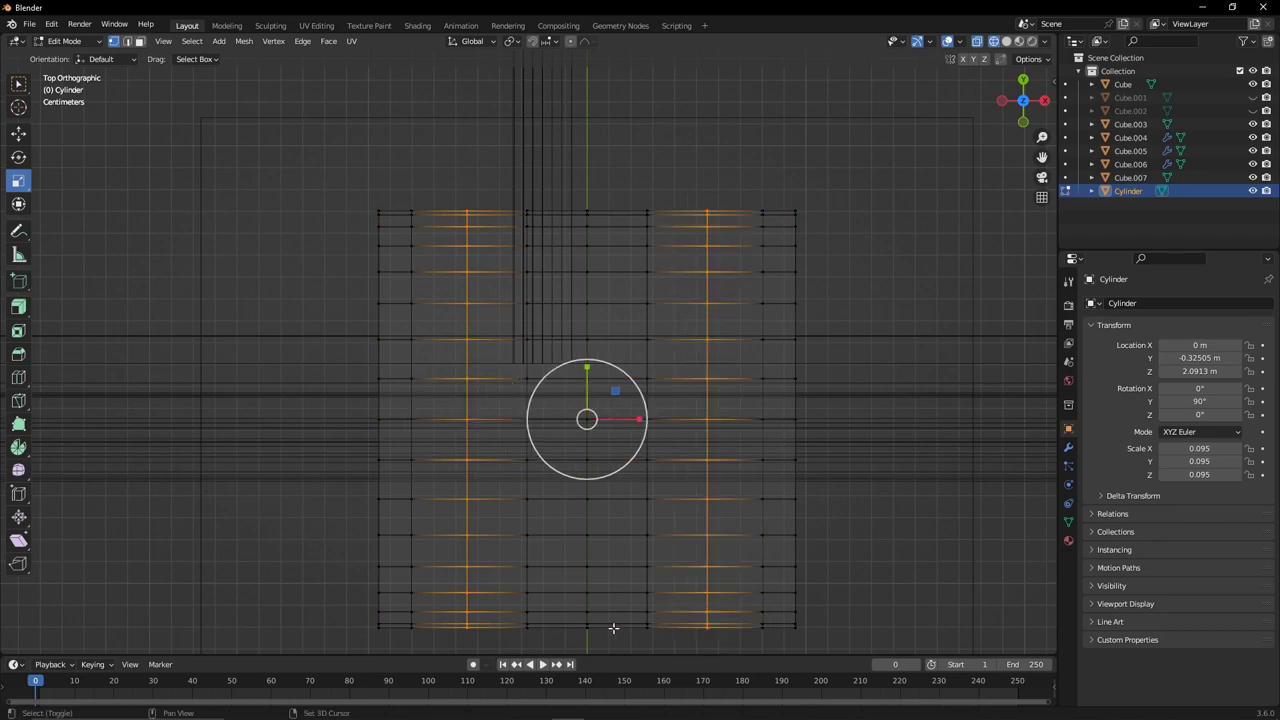
middle_drag(613, 628, 645, 381)
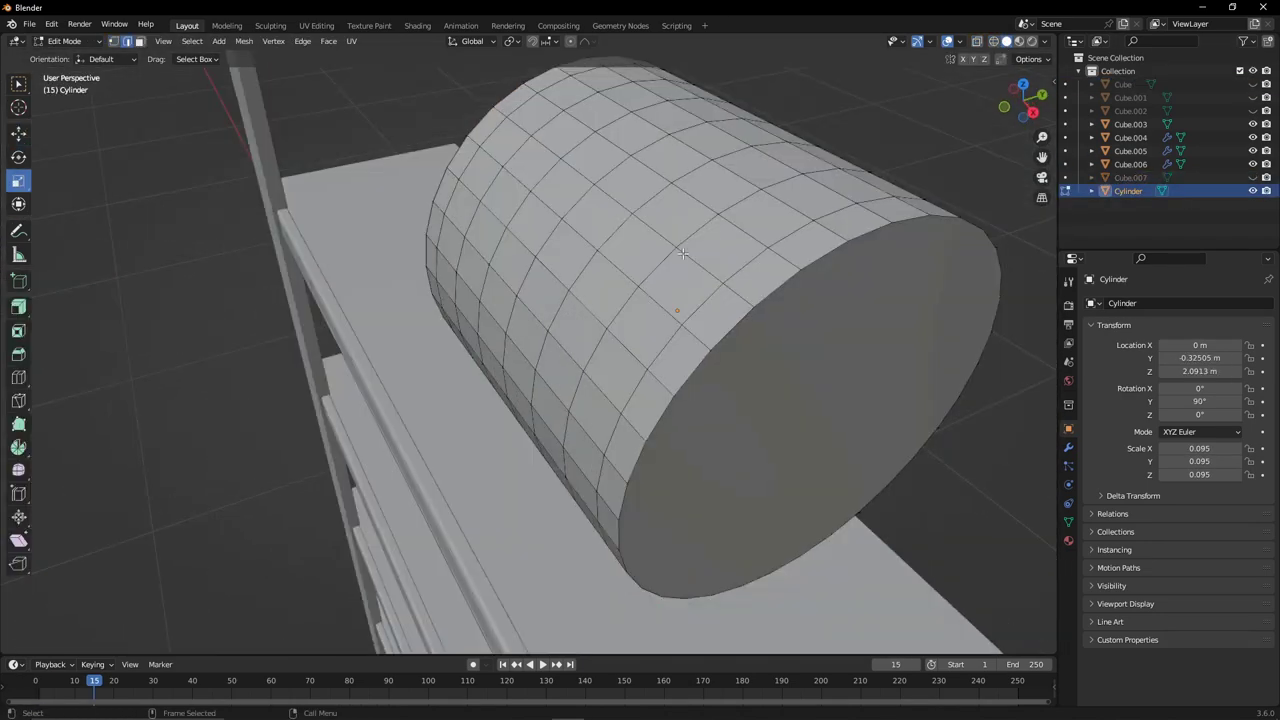
key(s)
click(40, 518)
In top view with vertex select, pull a column of vertices inward.
click(1023, 84)
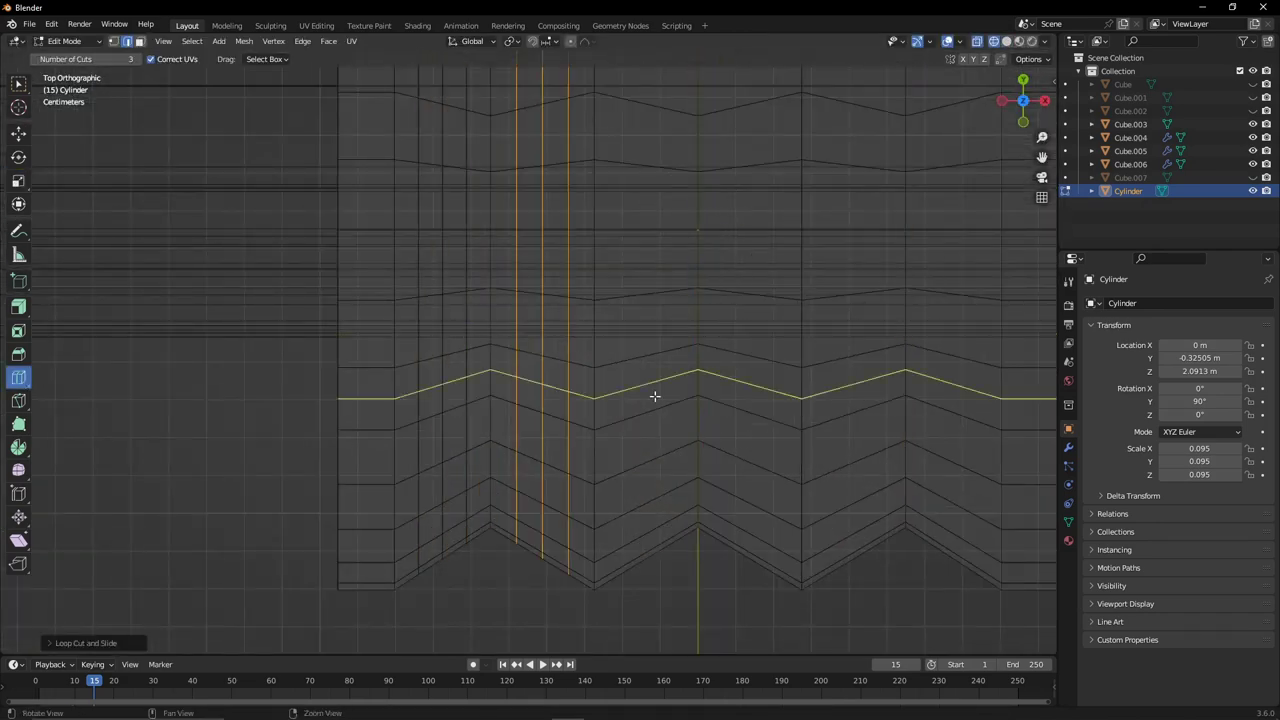
scroll(554, 343, down, 5)
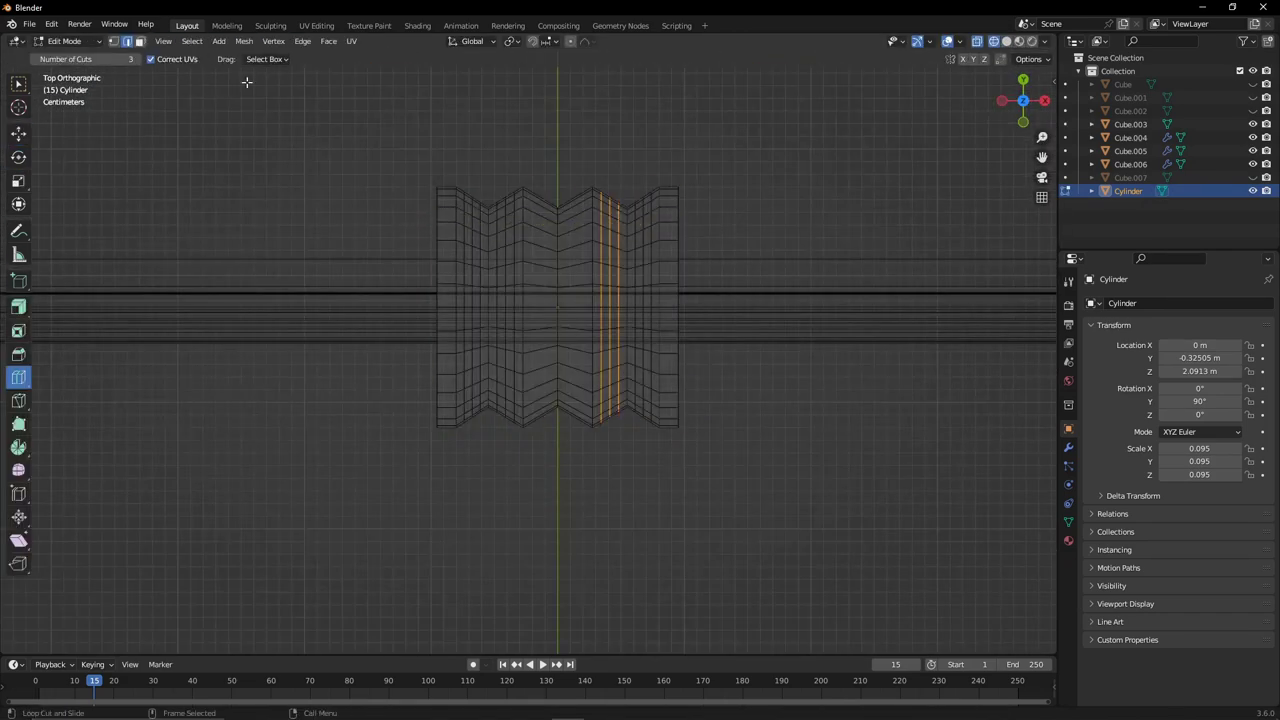
click(139, 41)
scroll(489, 306, up, 5)
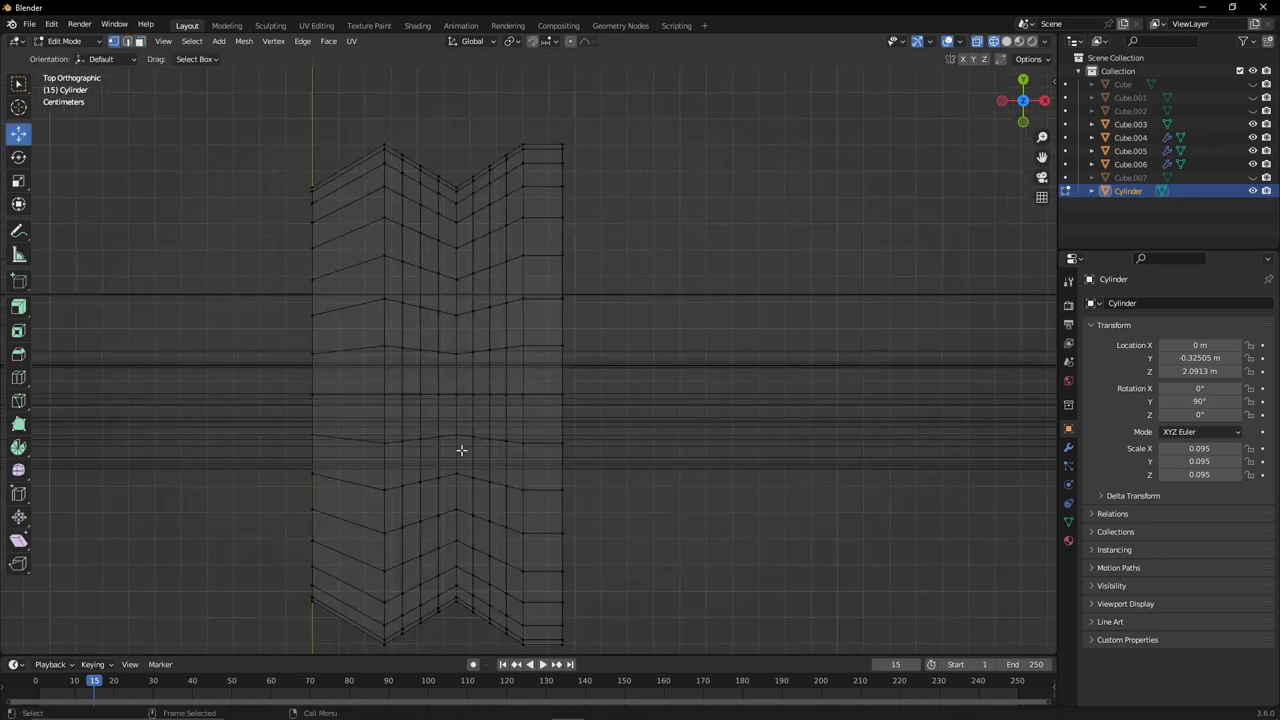
key(1)
drag(525, 96, 557, 183)
key(shift+space)
key(s)
drag(528, 400, 480, 331)
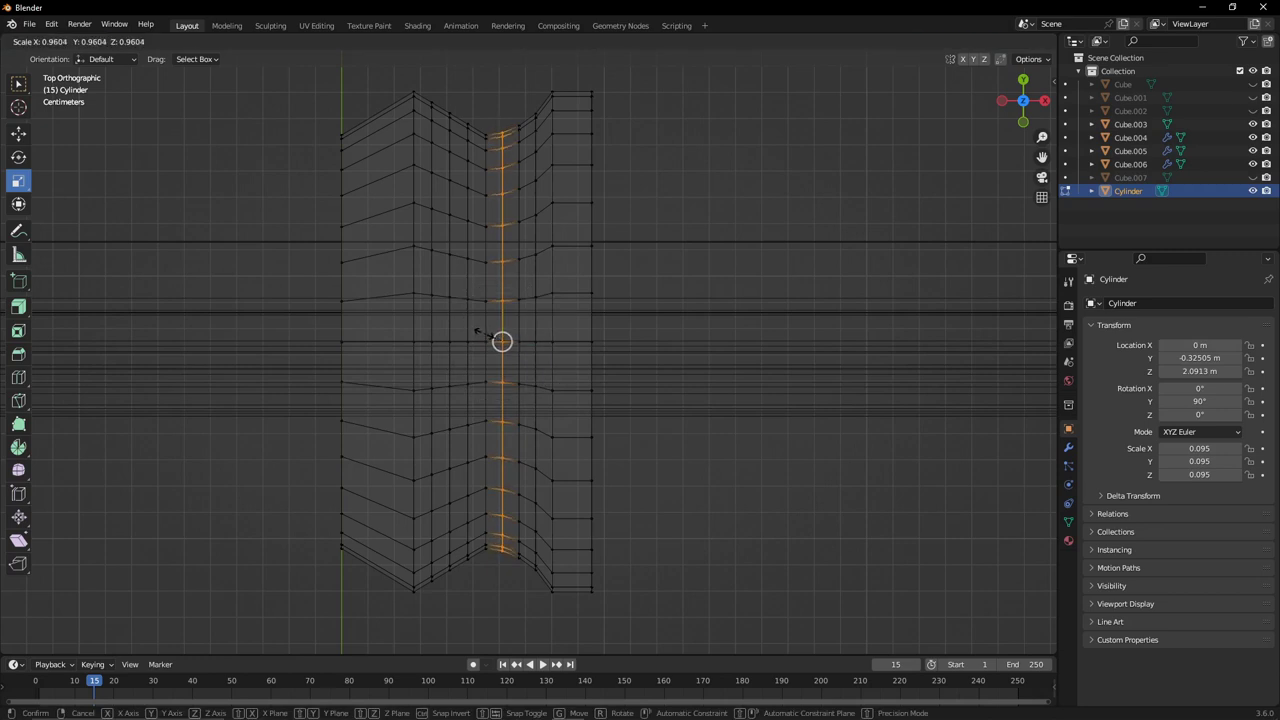
Rescale another vertex column and the next vertical edge loop.
drag(436, 590, 425, 103)
key(s)
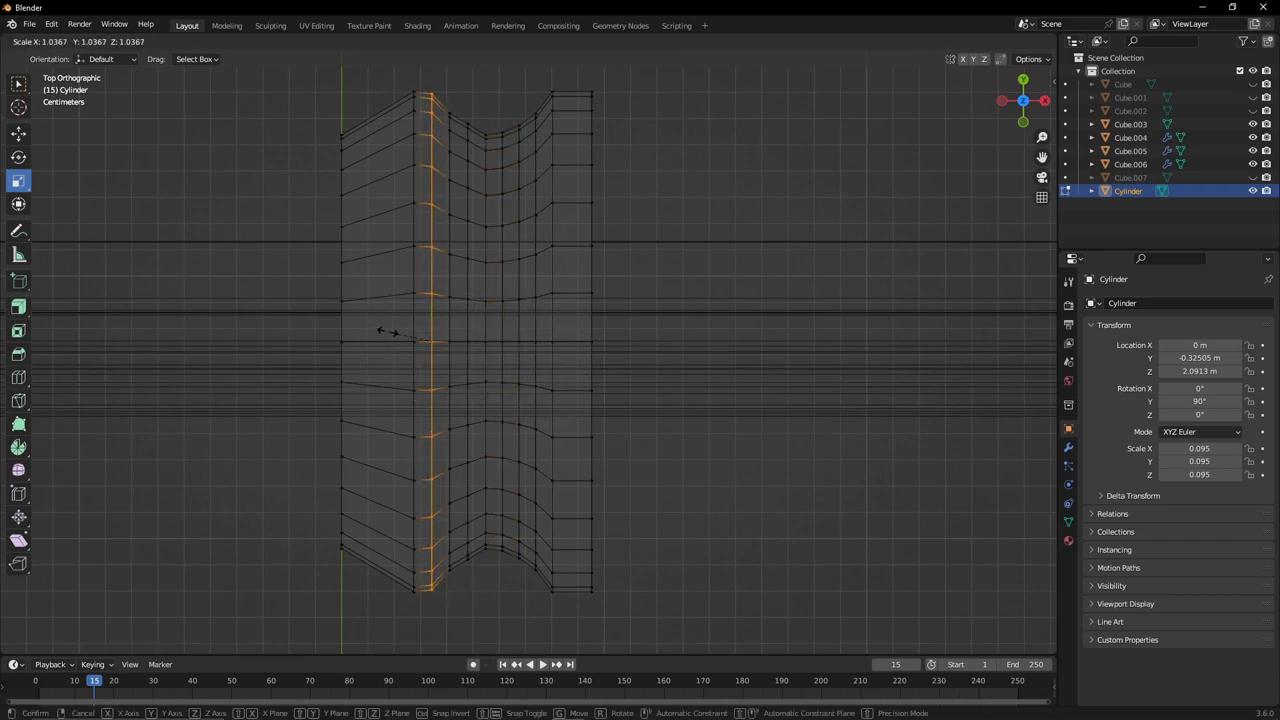
click(388, 329)
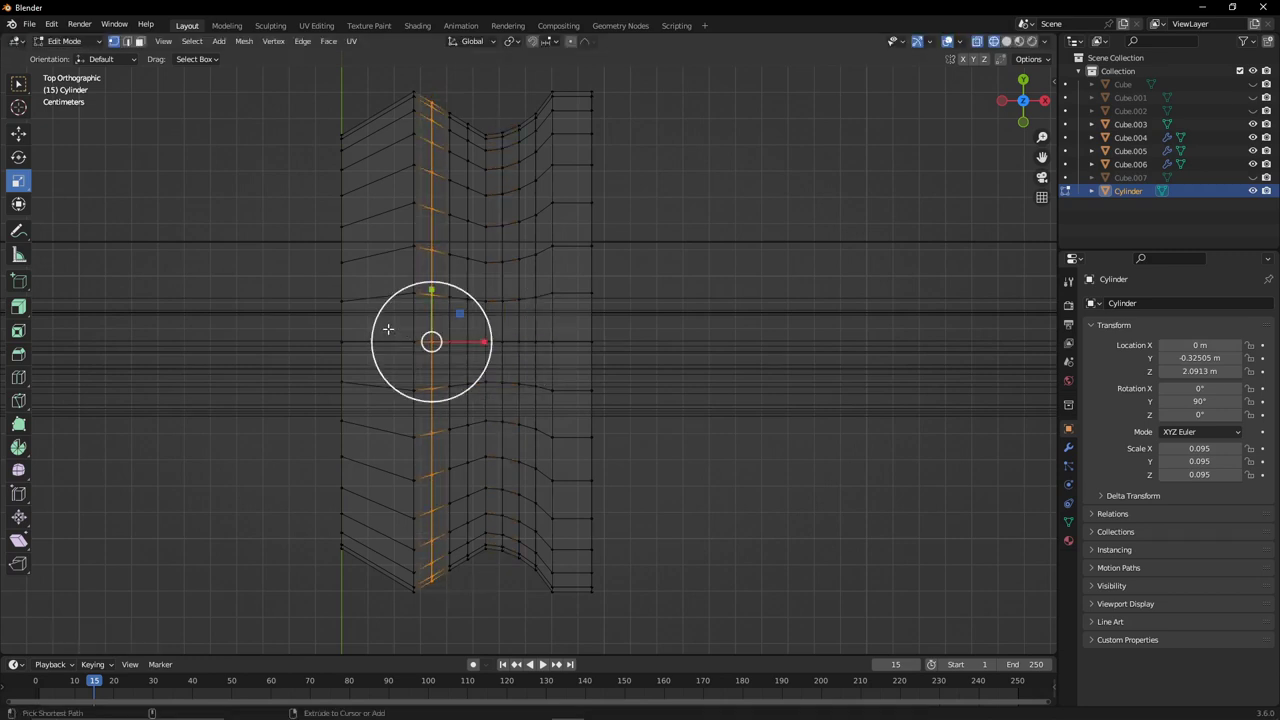
click(395, 175)
key(s)
right_click(394, 341)
alt+click(431, 342)
key(s)
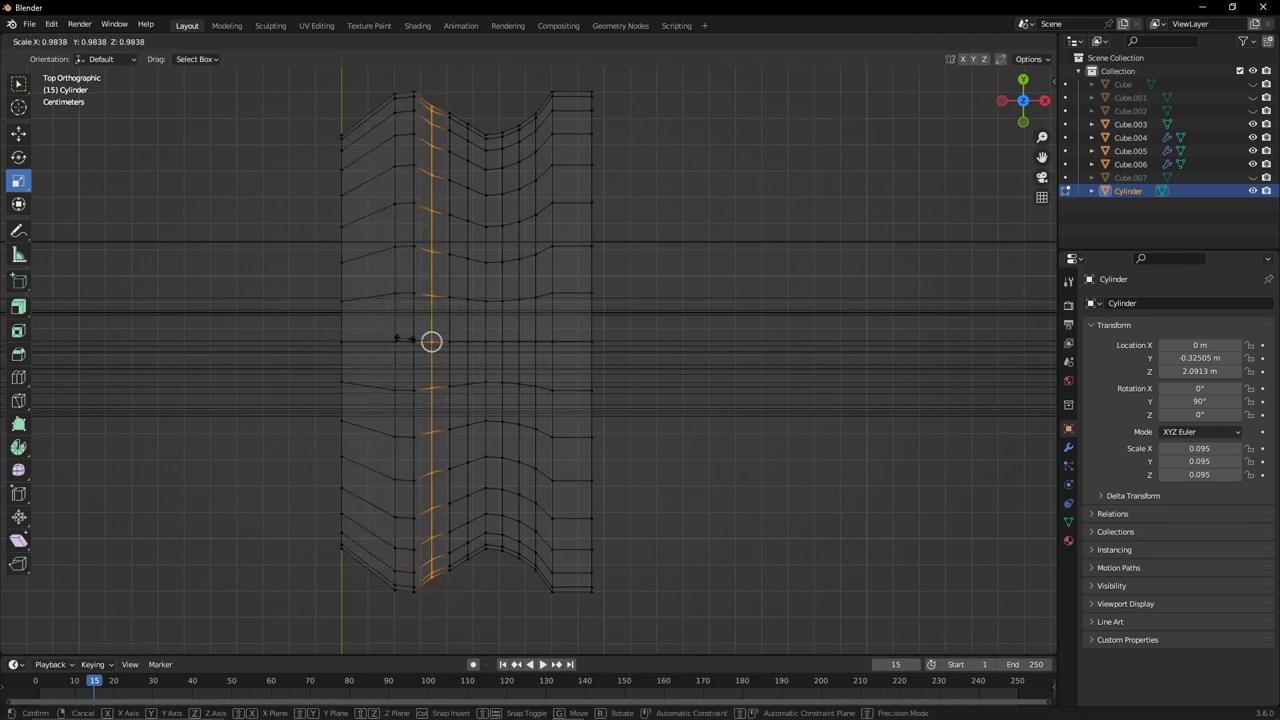
click(400, 338)
key(s)
click(414, 334)
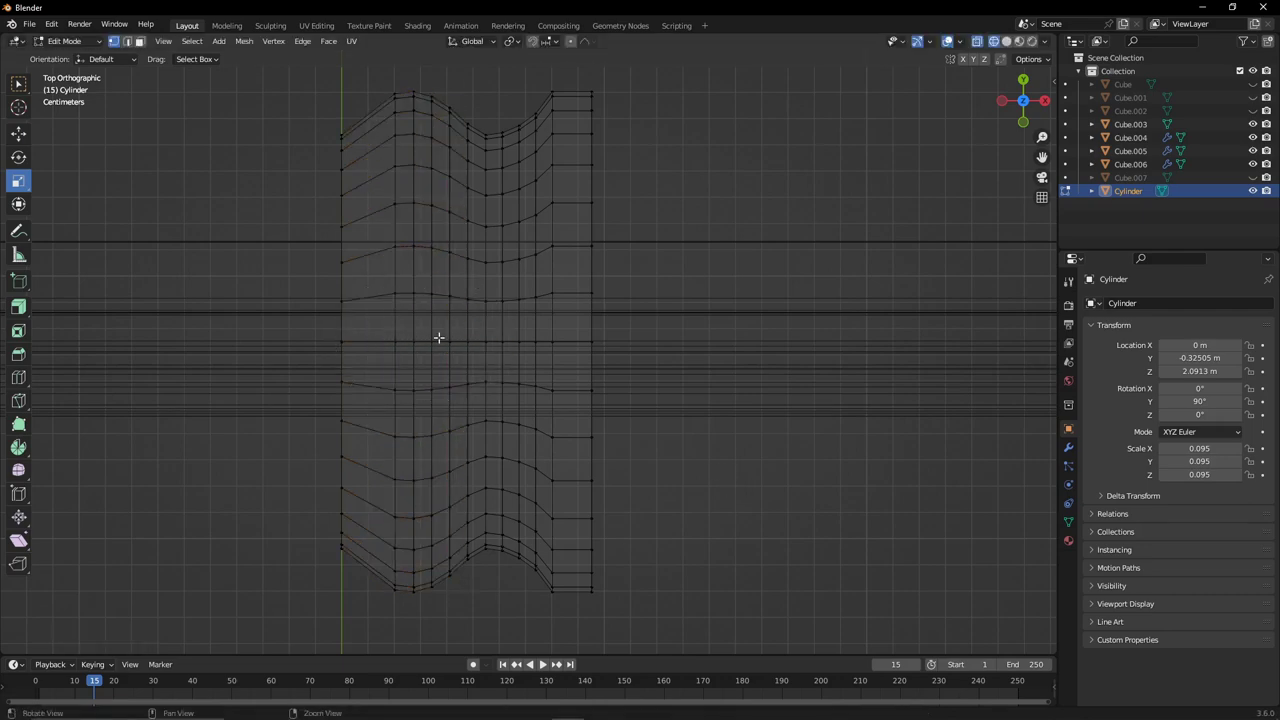
Select the edge loop on the mesh's left edge and scale it.
shift+middle_drag(438, 338, 613, 341)
click(589, 113)
scroll(571, 194, up, 3)
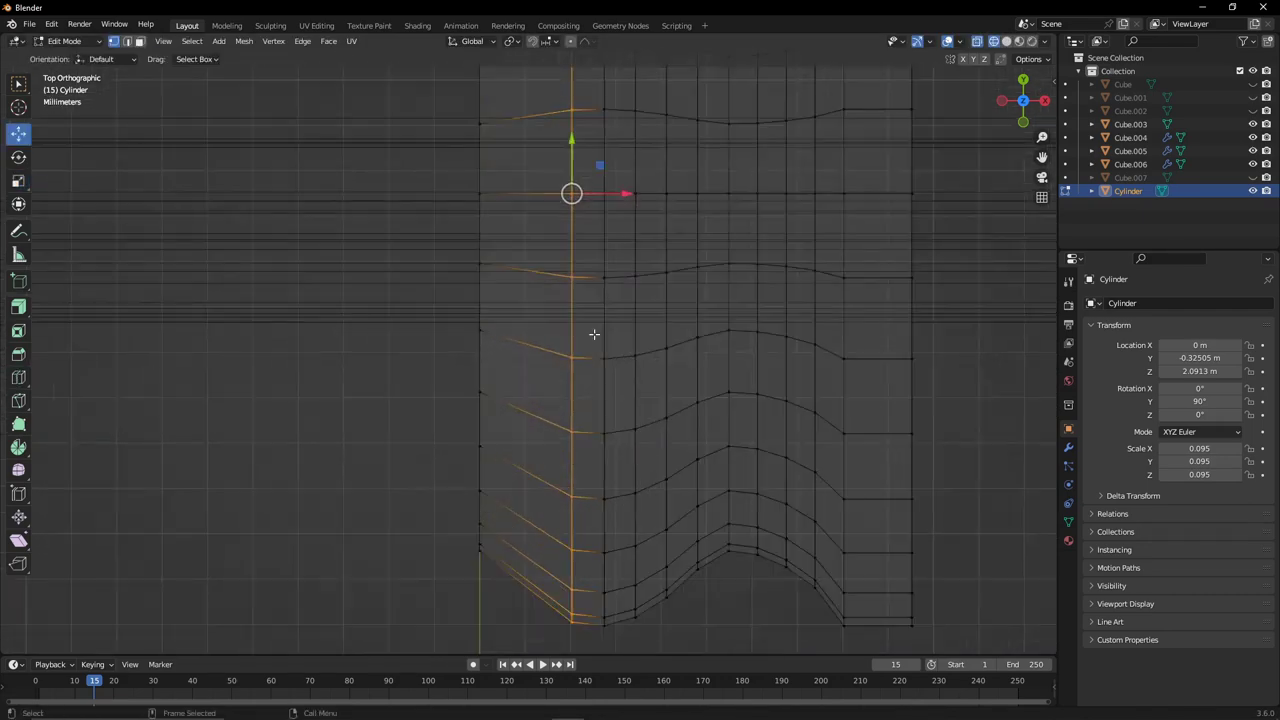
key(s)
click(571, 194)
Add a loop cut near the left edge and scale that edge loop slightly to taper it.
click(18, 377)
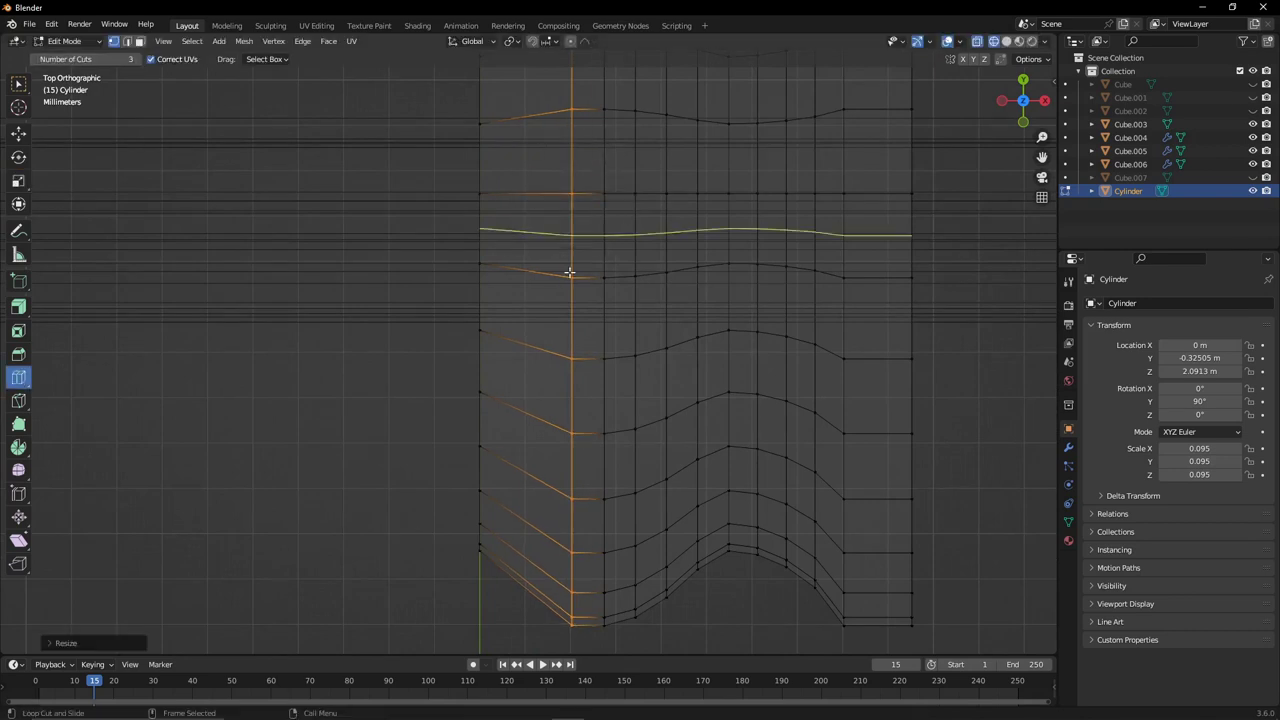
key(shift+space)
key(g)
scroll(567, 381, down, 2)
key(shift+space)
key(g)
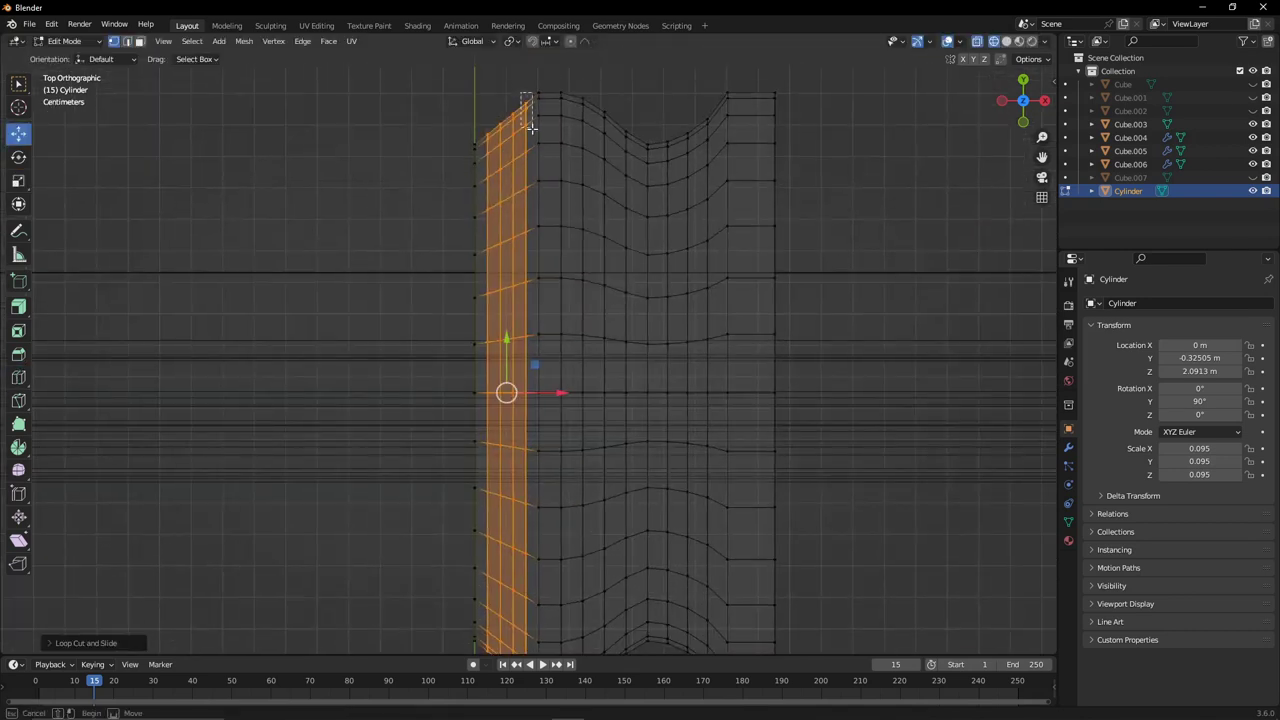
scroll(567, 381, down, 1)
mouse_move(500, 333)
mouse_down()
mouse_move(475, 344)
mouse_move(457, 331)
mouse_up()
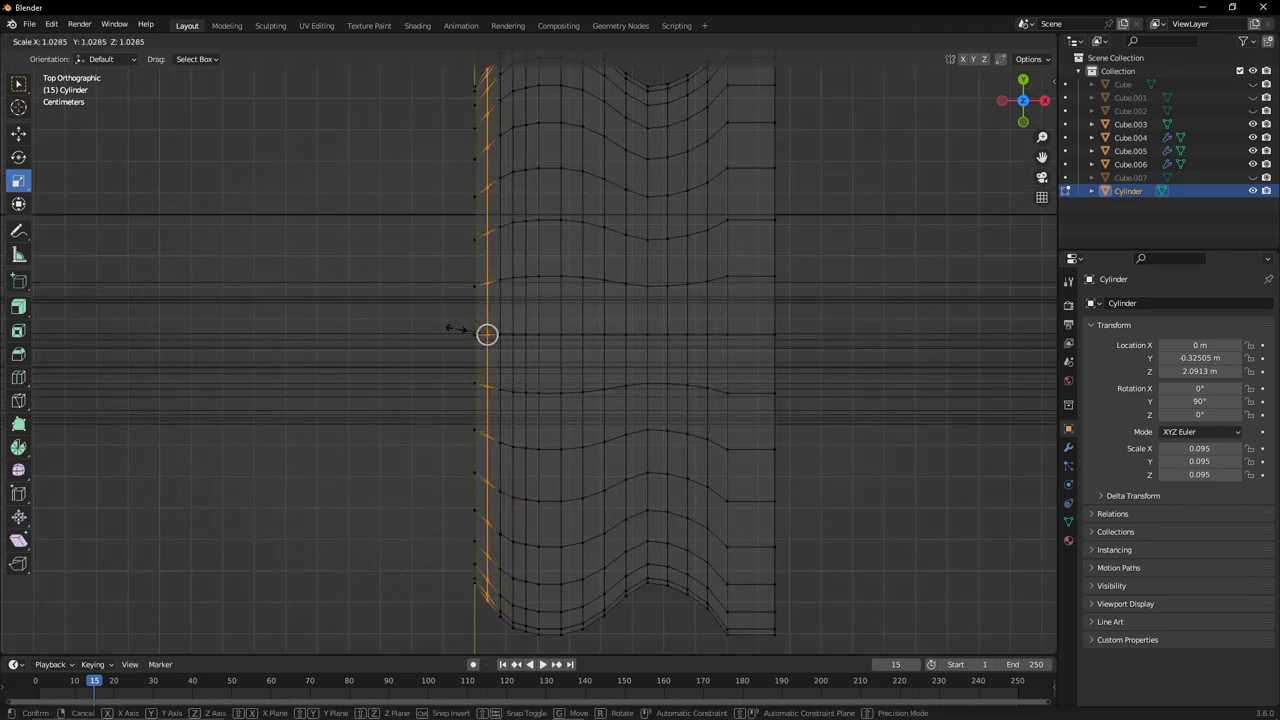
scroll(490, 334, down, 3)
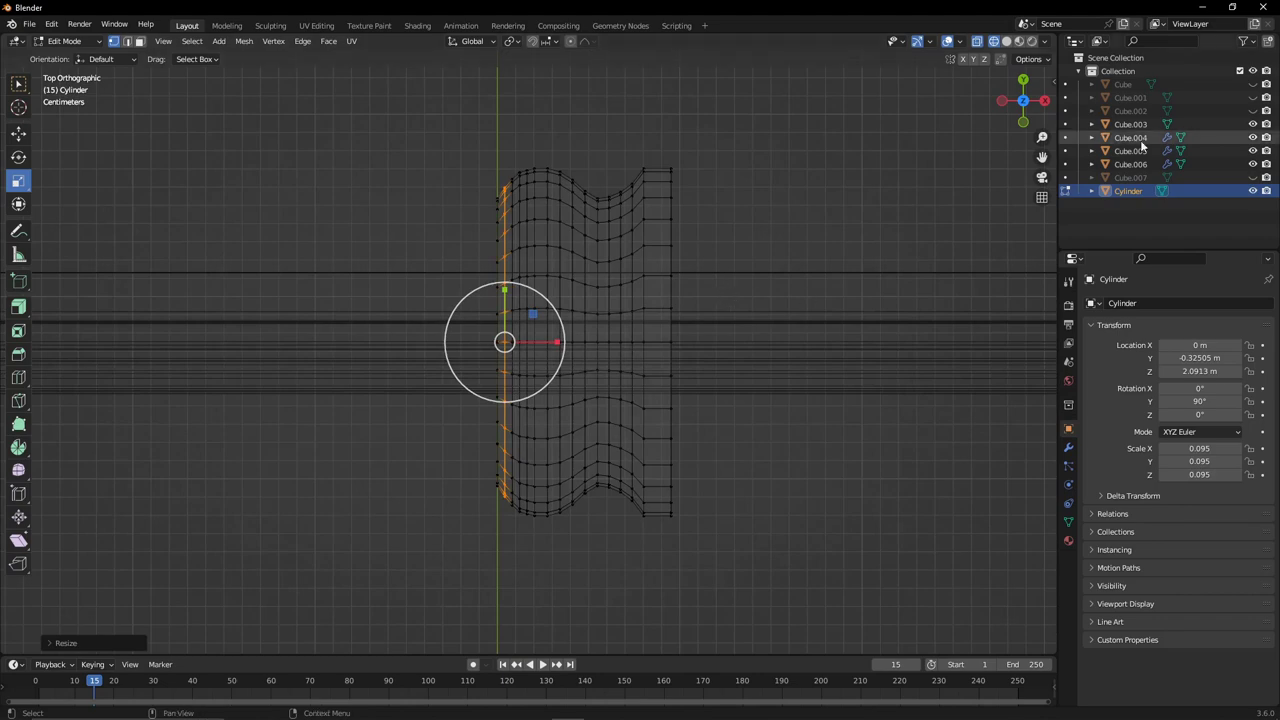
Add a Mirror modifier to the Cylinder with Cube.007 as the Mirror Object.
click(1069, 447)
click(1150, 303)
click(1010, 456)
click(1250, 393)
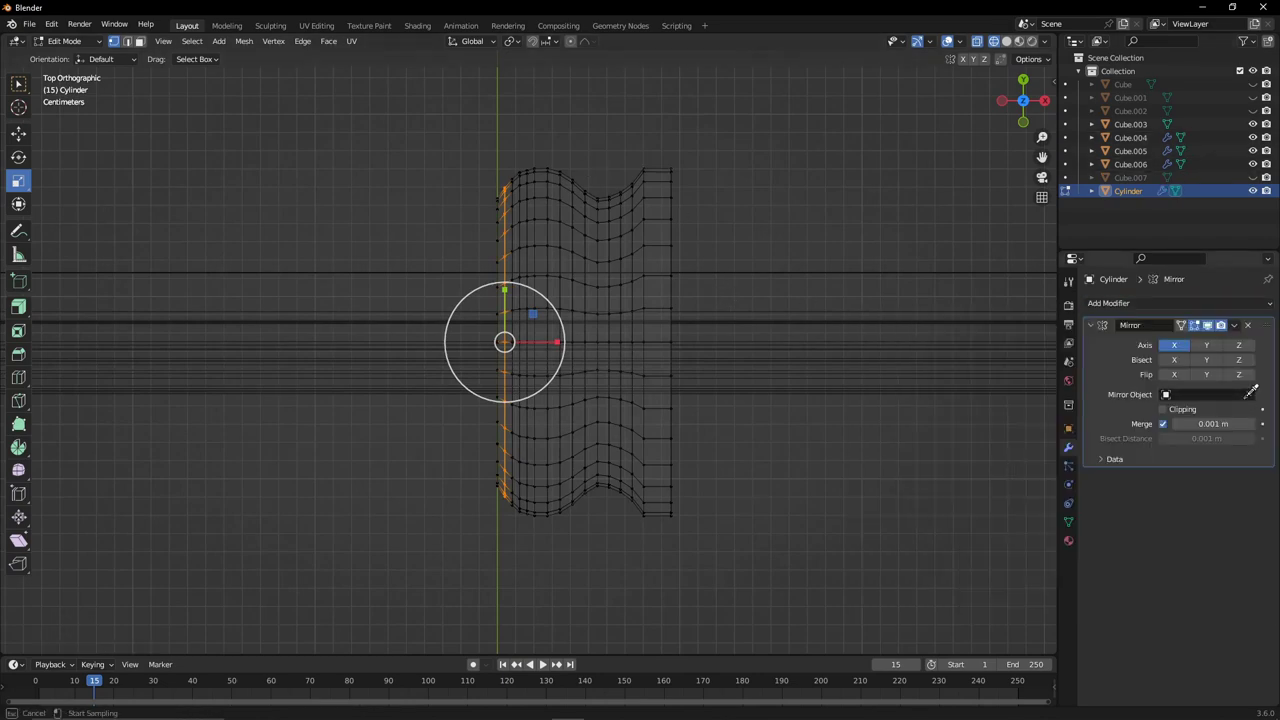
click(1205, 349)
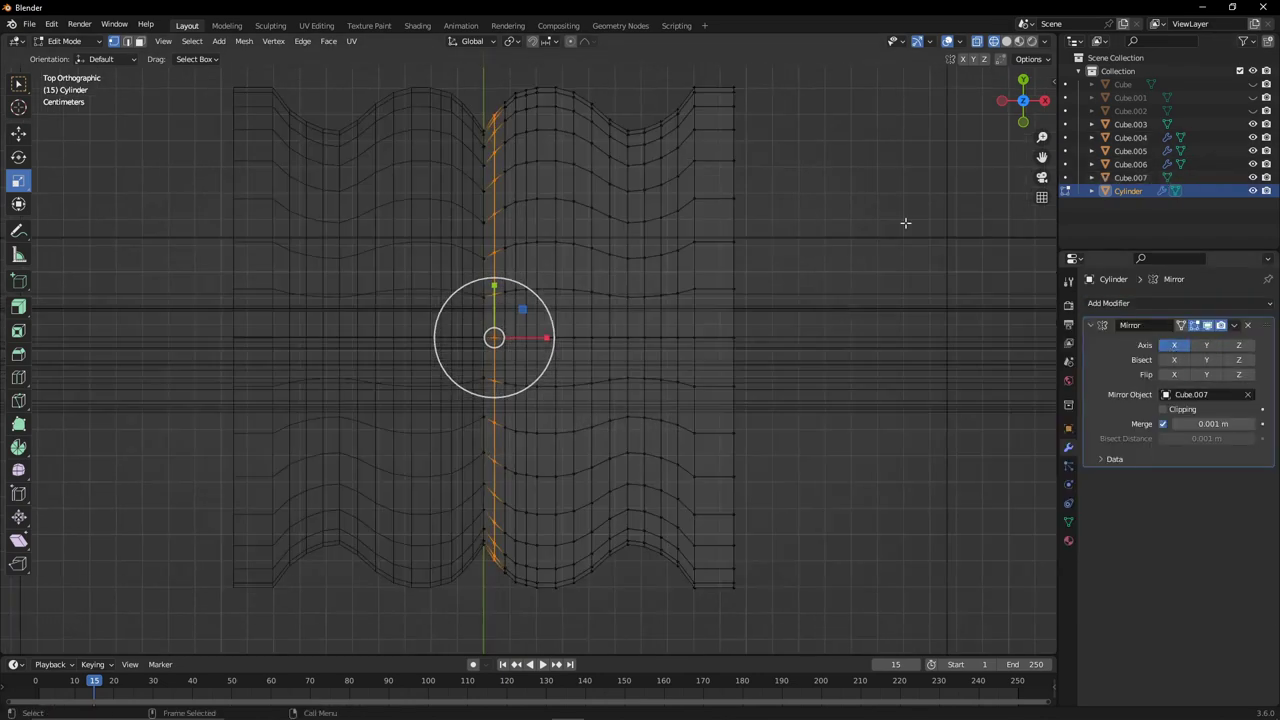
In Object Mode, show Cube and Cube.002 again and select Cube.007.
key(Tab)
click(495, 391)
middle_drag(495, 391, 600, 300)
click(1253, 84)
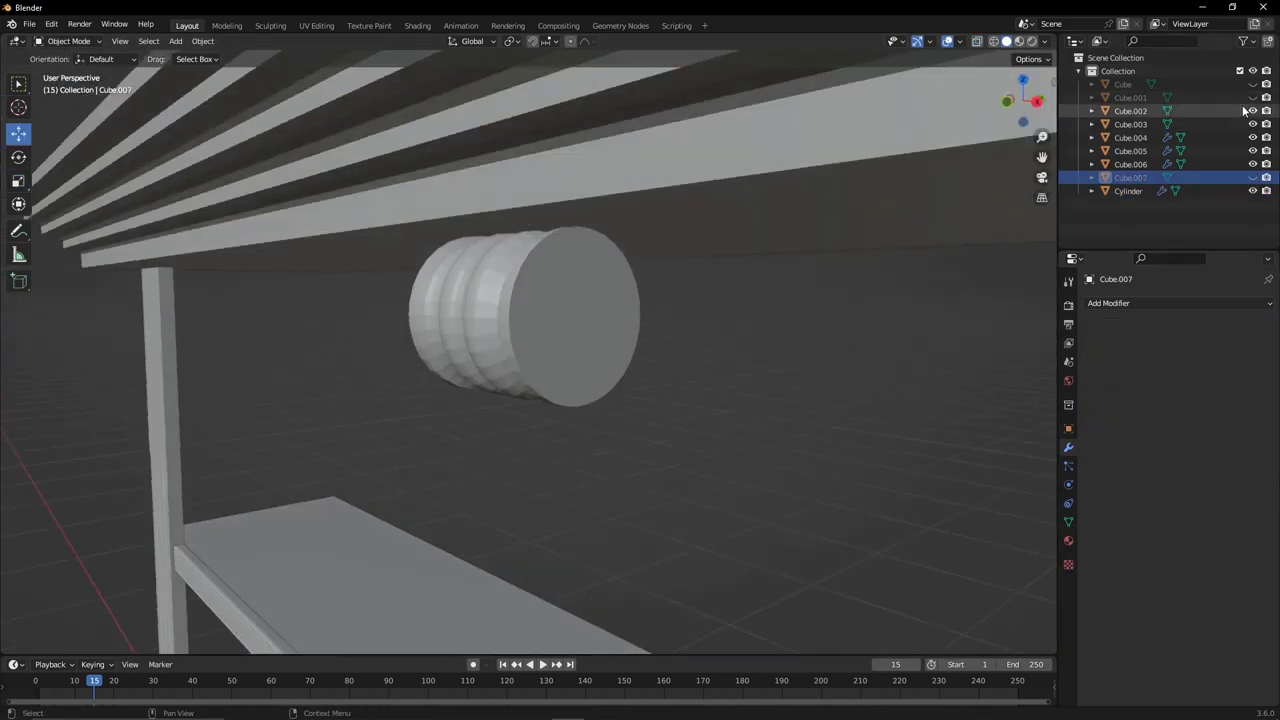
click(1253, 111)
click(1128, 190)
click(1253, 177)
click(1253, 177)
click(1130, 177)
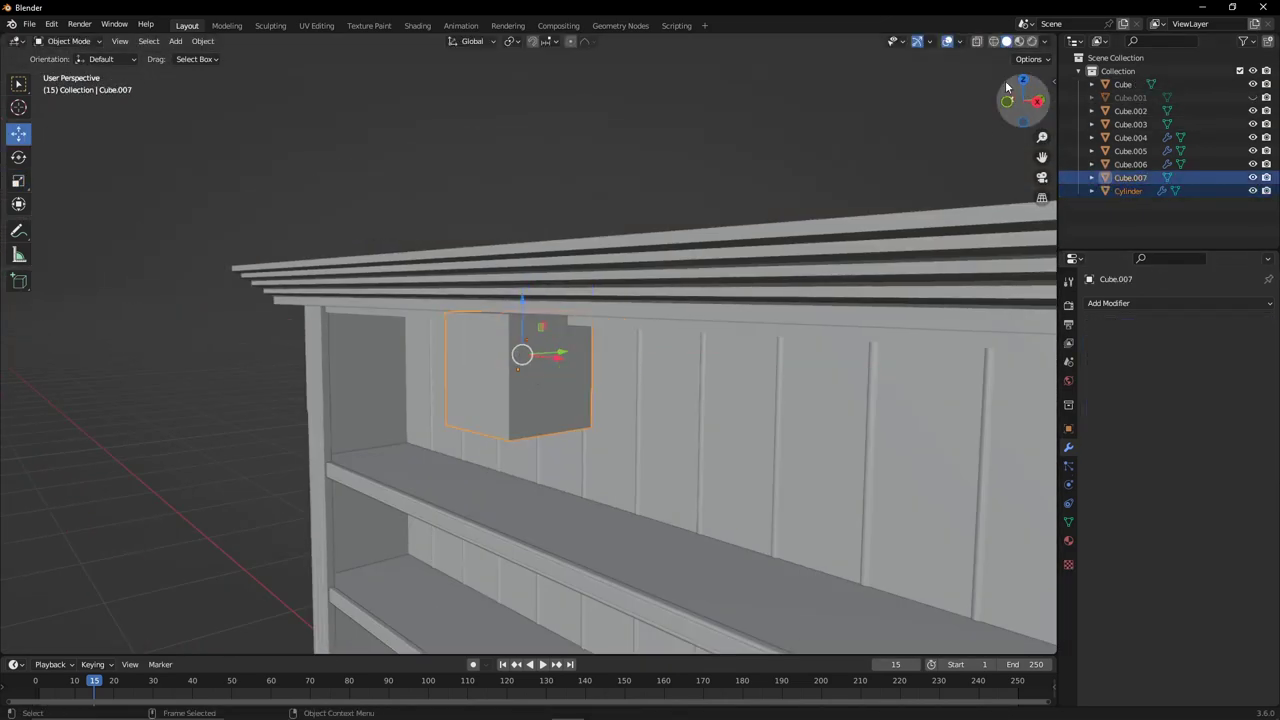
From the front view, move Cube.007 along the X axis.
key(KP_1)
key(g)
key(x)
click(678, 393)
In Edit Mode, scale the whole wavy corbel mesh narrower along X.
key(KP_Decimal)
key(Tab)
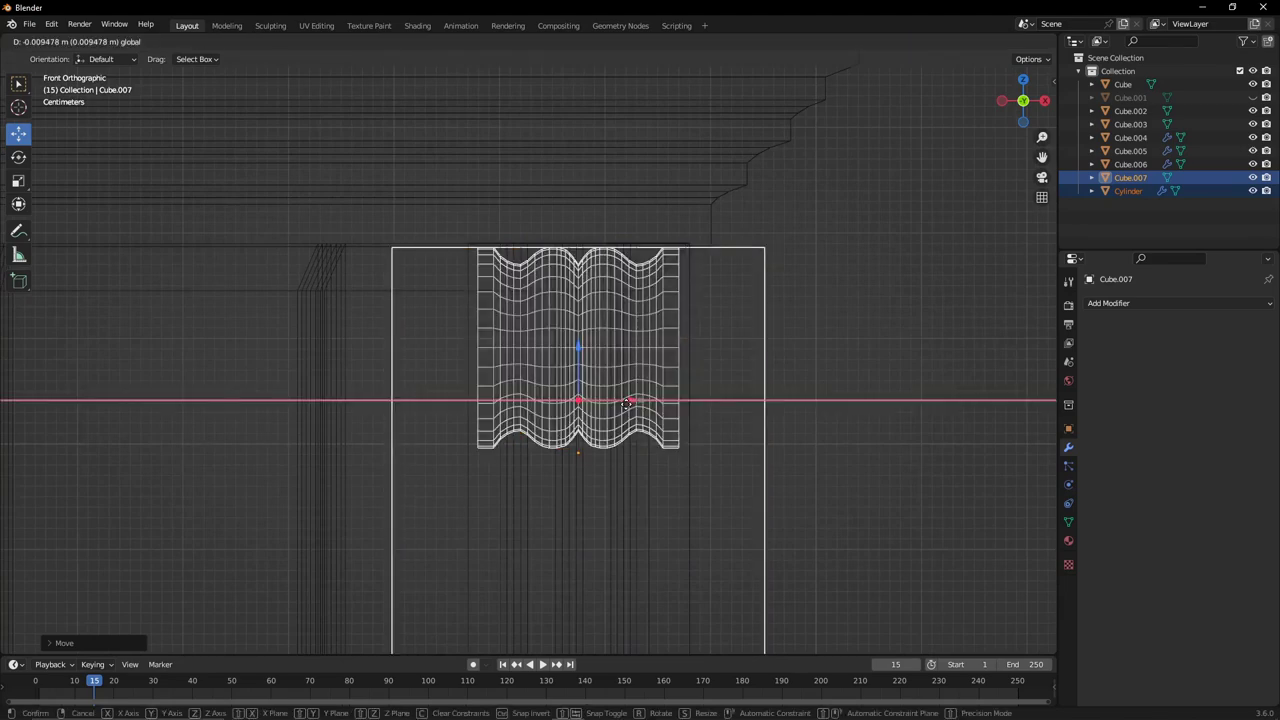
key(a)
key(s)
key(x)
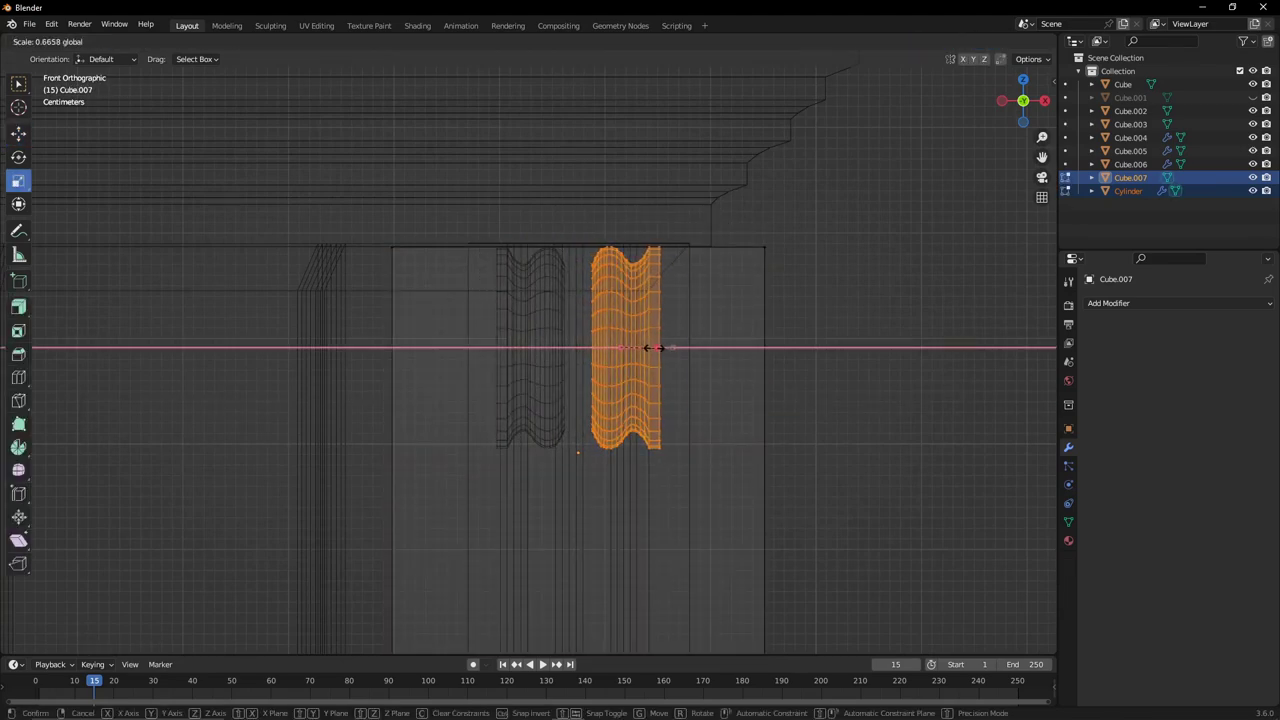
click(651, 348)
key(KP_Decimal)
middle_drag(772, 345, 465, 363)
key(Tab)
Thin Cube.007 to Y scale 0.070, hiding Cube.002 and Cube to see it.
click(1068, 428)
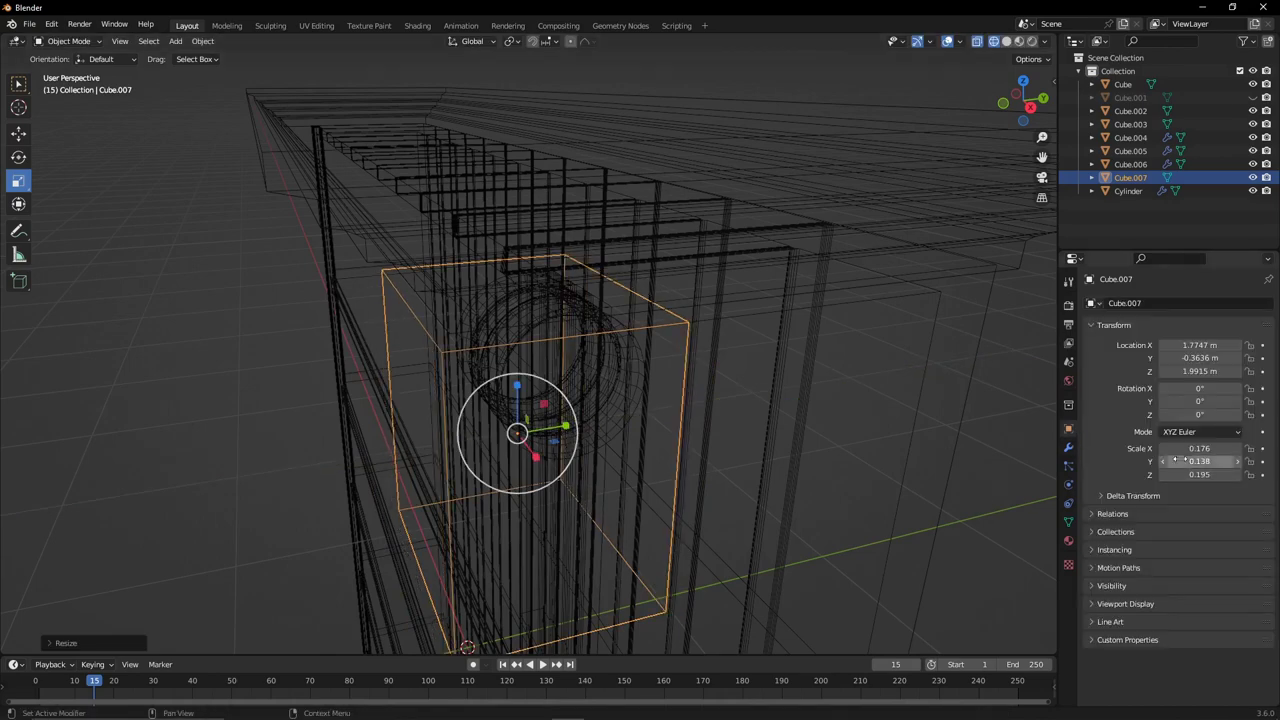
click(1030, 106)
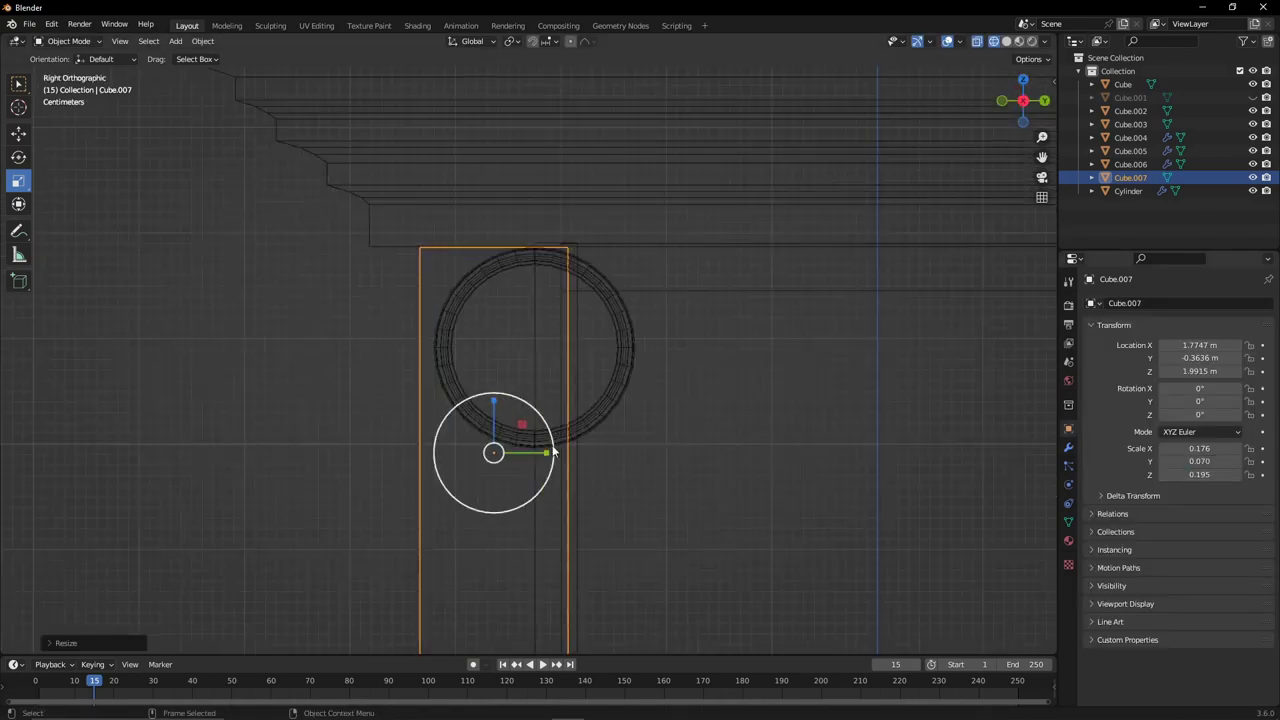
click(564, 452)
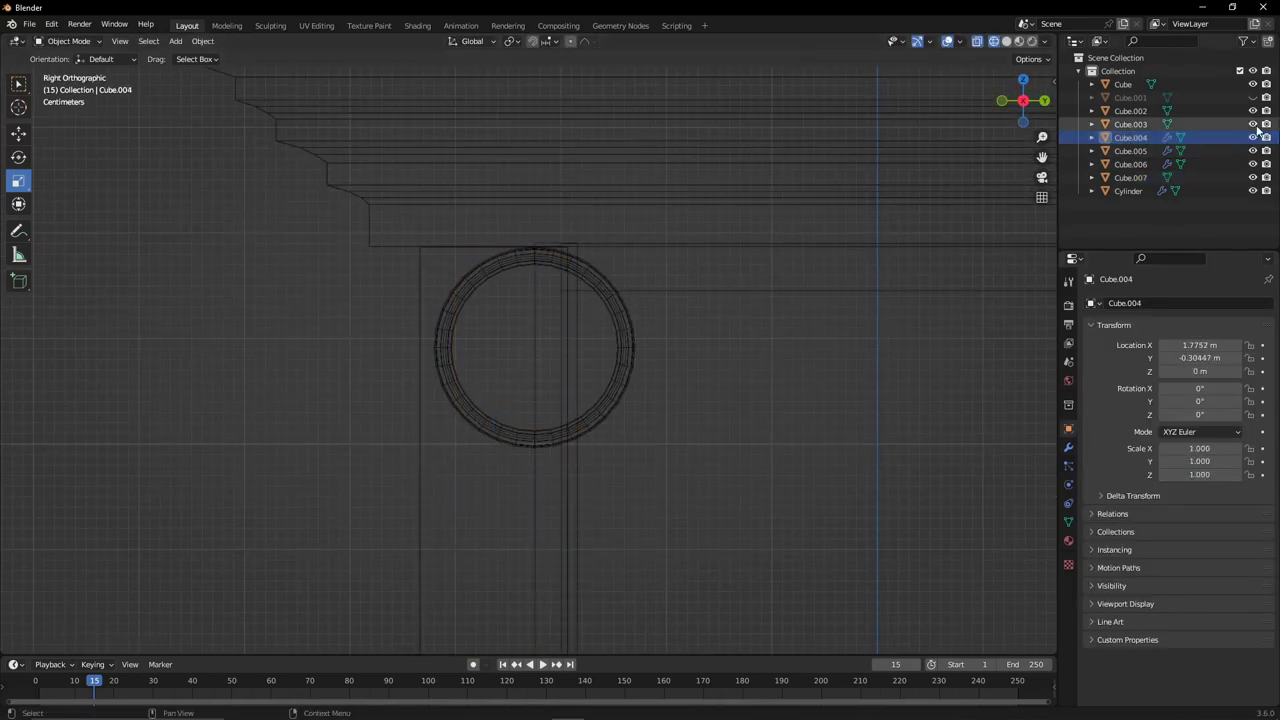
click(1253, 110)
click(930, 249)
key(h)
click(503, 250)
click(503, 250)
drag(515, 452, 507, 450)
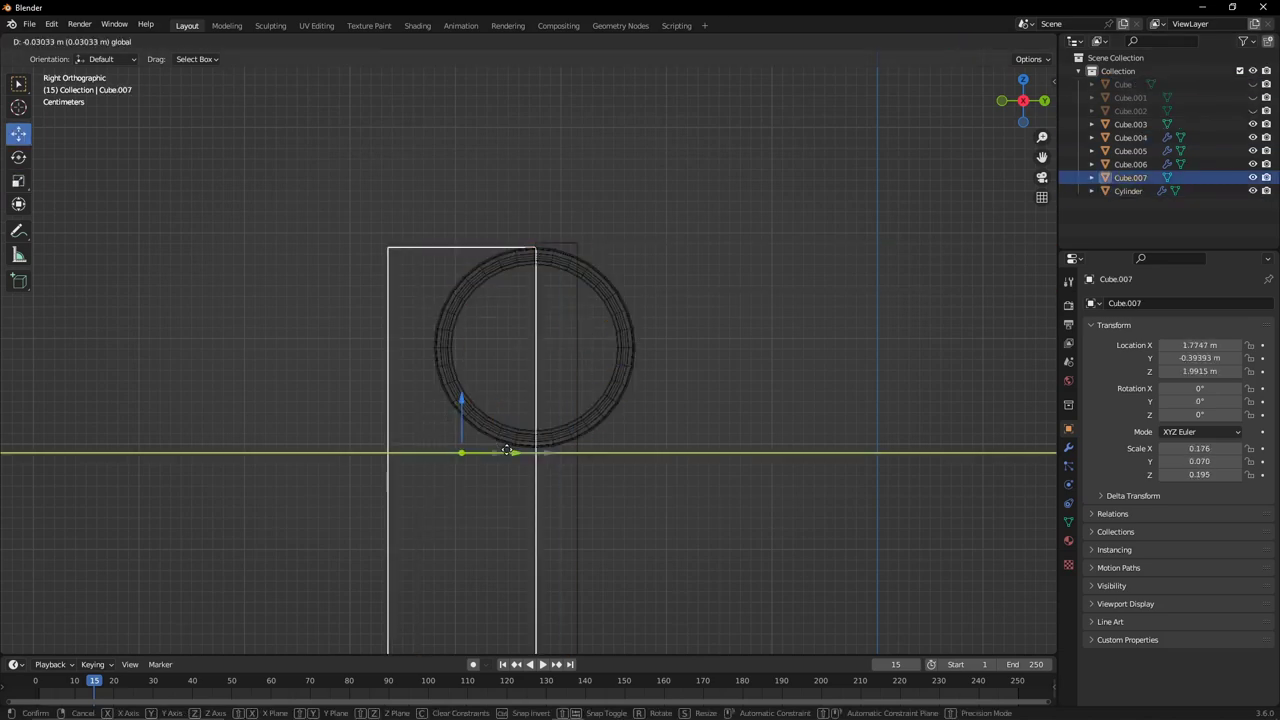
right_click(507, 450)
click(577, 367)
Scale the Cylinder scroll to 0.125 and flatten it to Z scale 0.073.
click(18, 133)
mouse_move(512, 349)
mouse_down()
mouse_move(540, 349)
mouse_move(675, 239)
mouse_up()
middle_drag(675, 239, 799, 235)
click(912, 126)
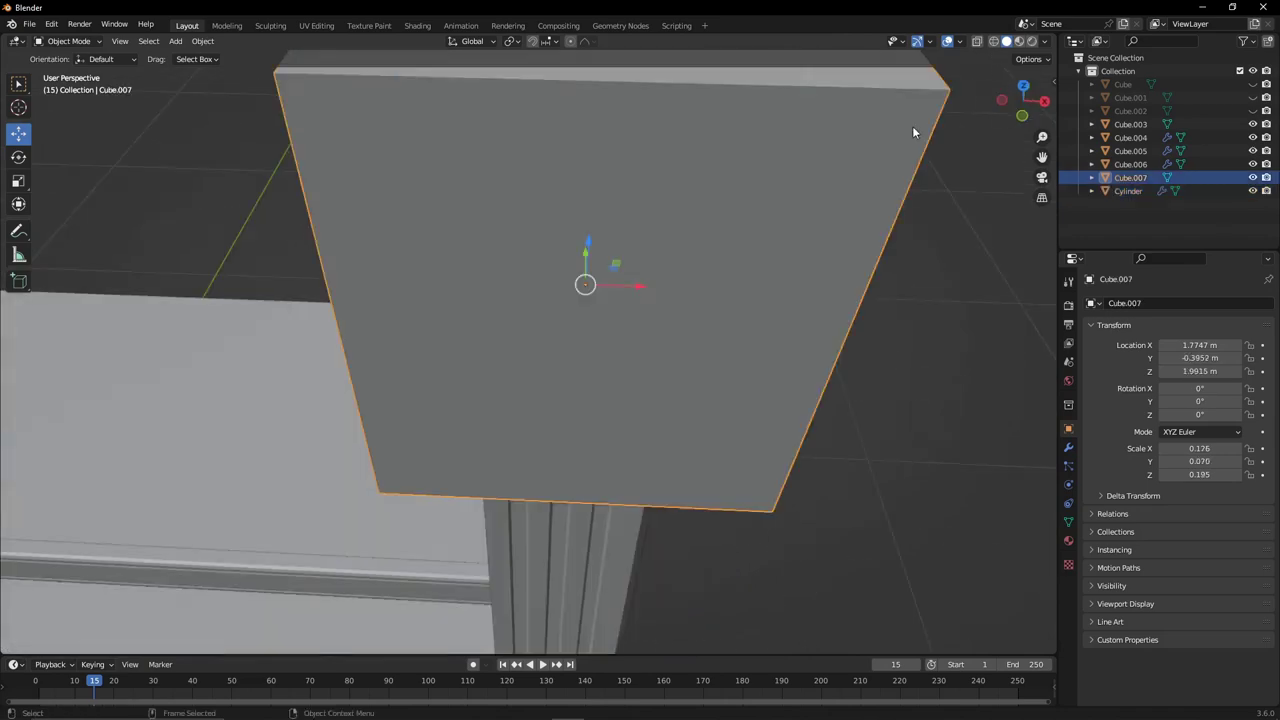
key(h)
click(676, 198)
drag(640, 160, 620, 160)
click(620, 160)
mouse_move(620, 160)
middle_down()
mouse_move(700, 246)
mouse_move(1023, 100)
middle_up()
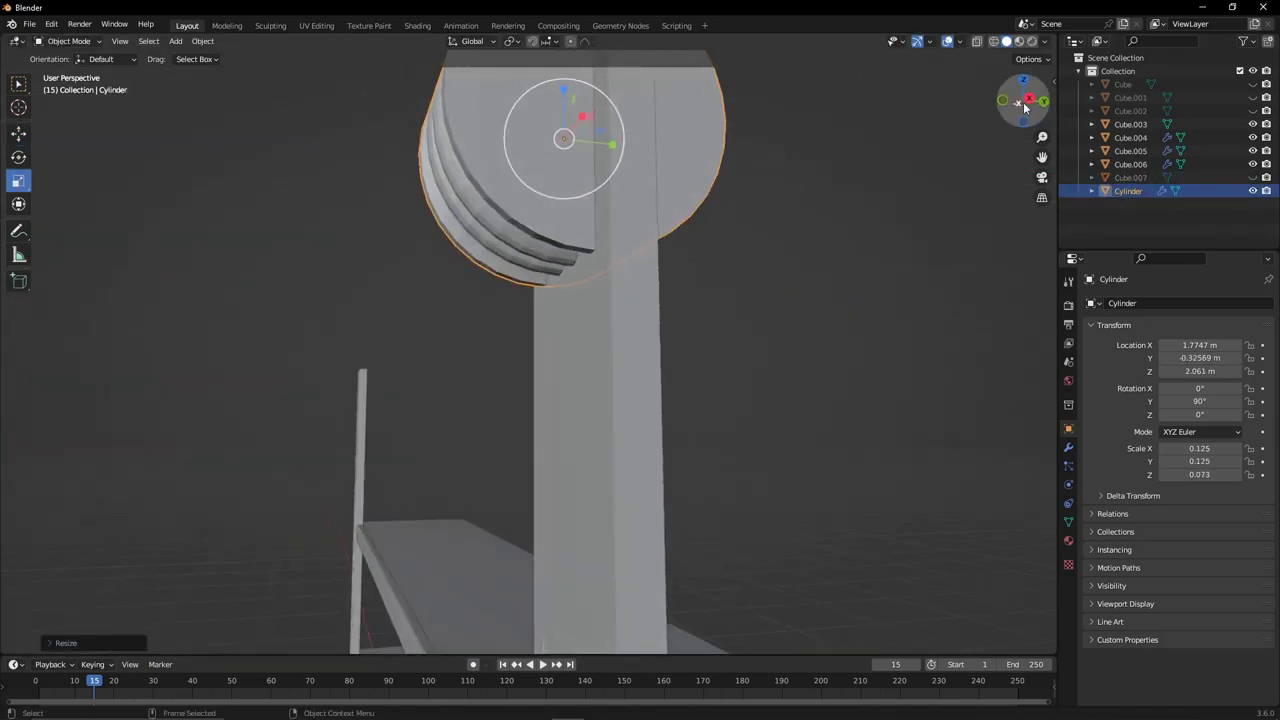
From the right view in Edit Mode, select faces on the ring's left arc and move them down.
click(1042, 100)
key(Tab)
drag(586, 400, 371, 277)
scroll(443, 383, up, 3)
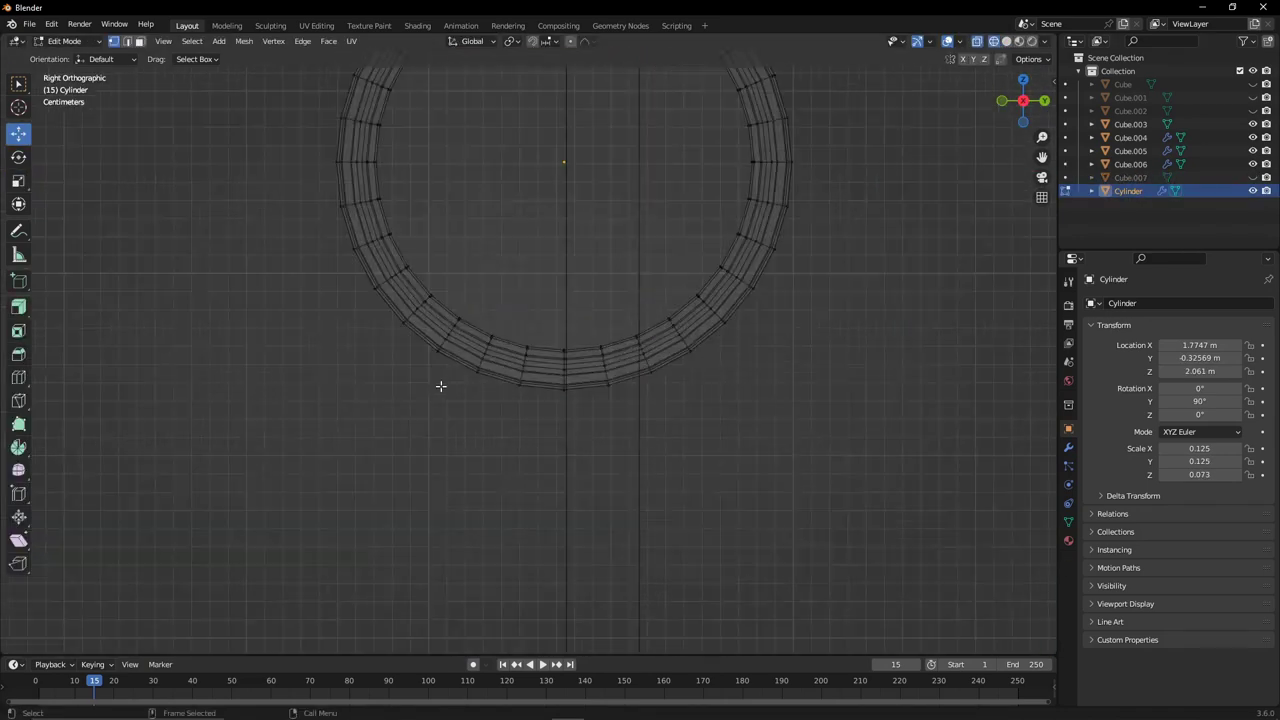
scroll(494, 217, up, 2)
shift+middle_drag(724, 329, 630, 254)
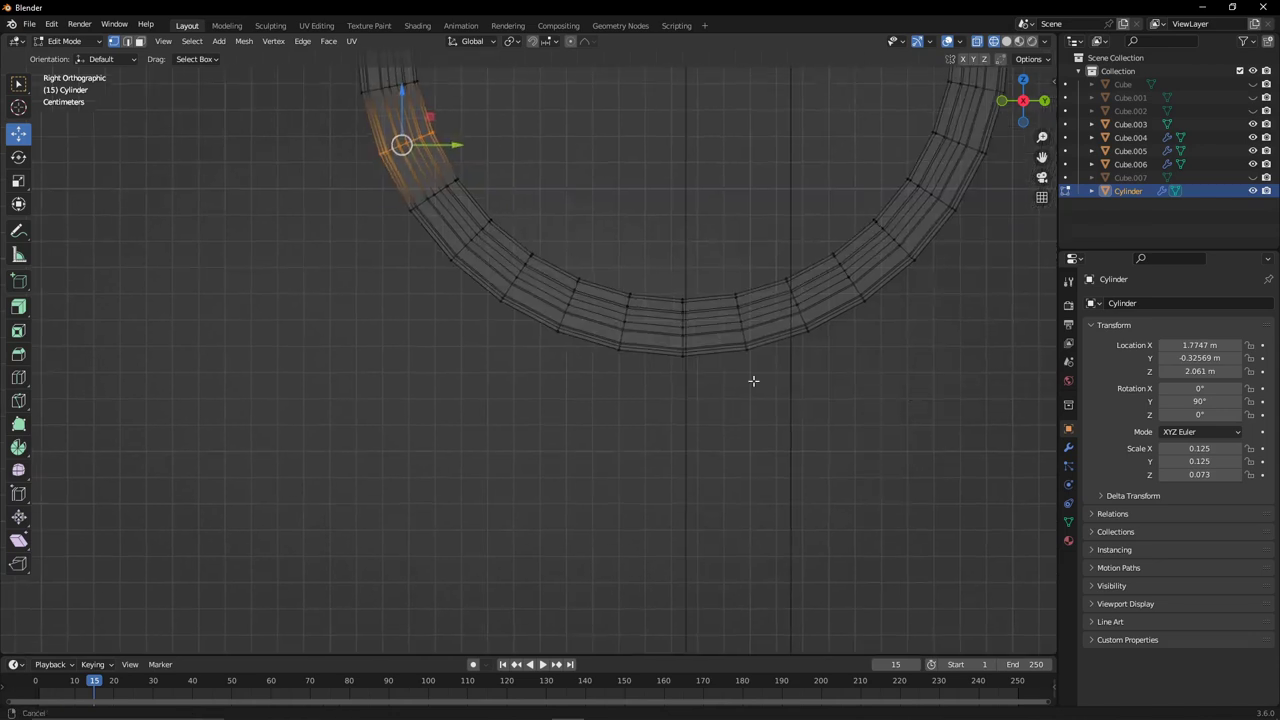
drag(400, 137, 395, 148)
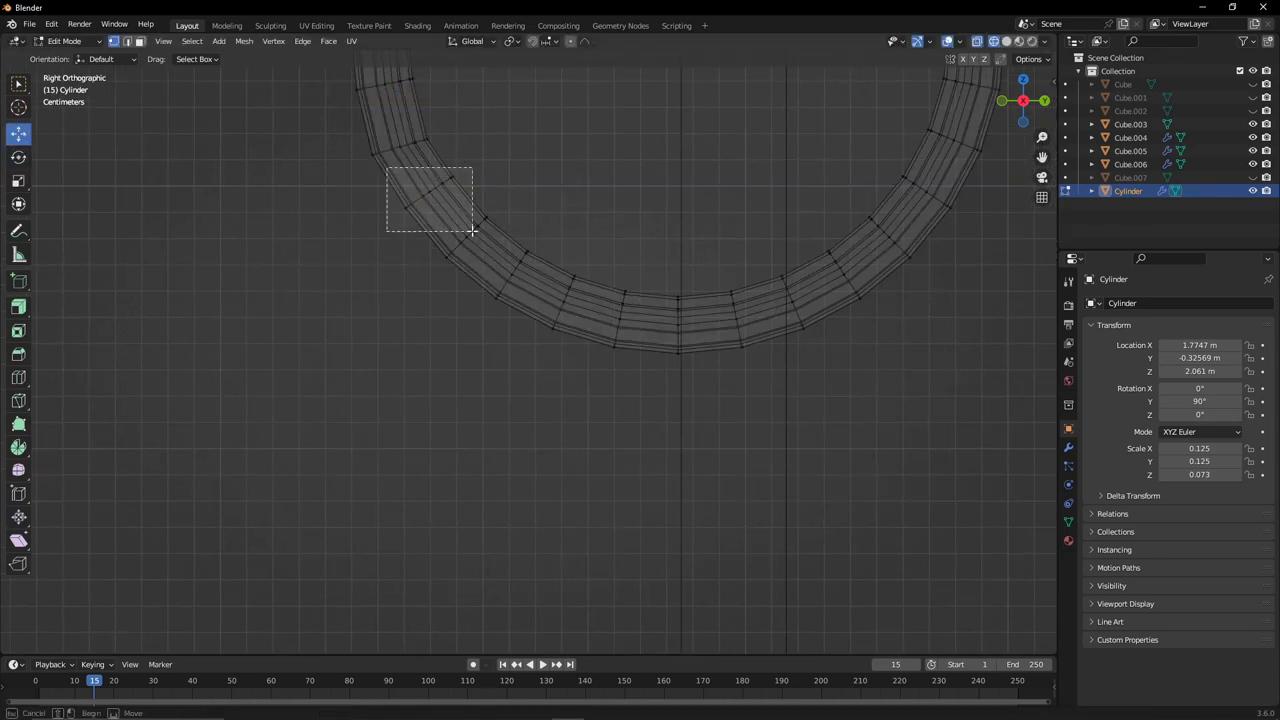
drag(472, 230, 472, 230)
drag(425, 195, 427, 229)
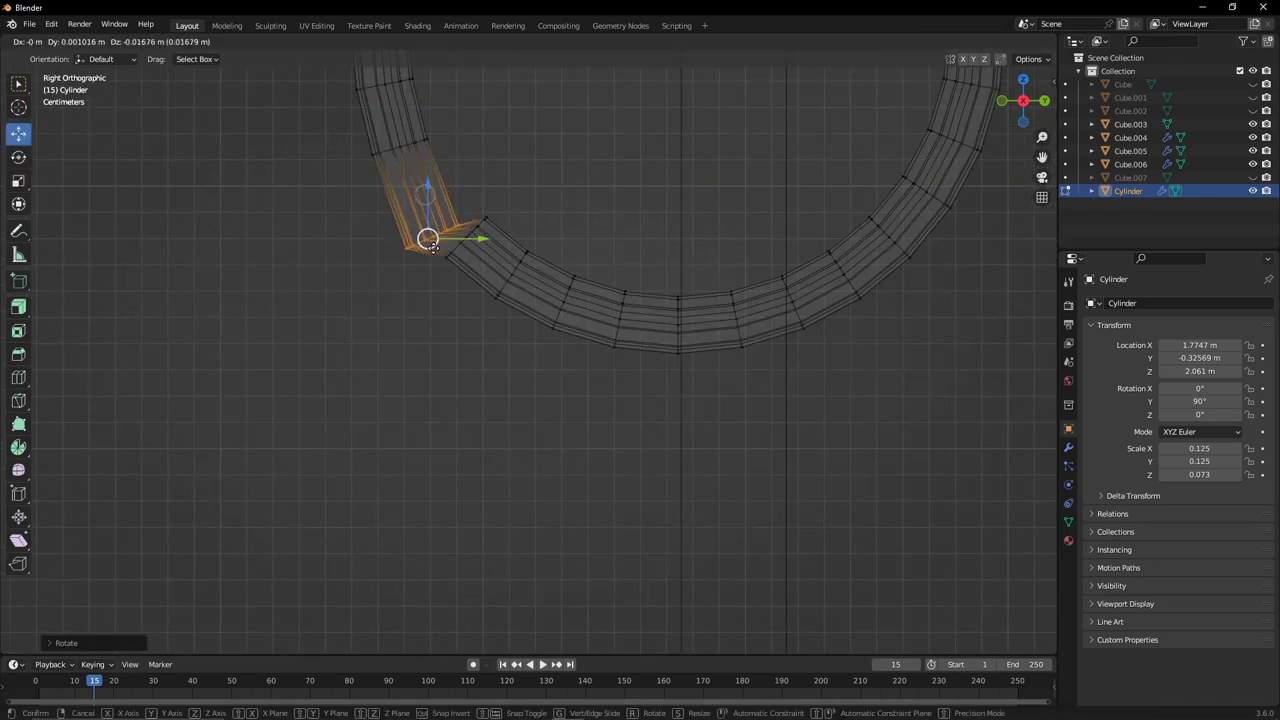
drag(474, 163, 640, 414)
drag(537, 286, 551, 371)
Pull the lower arc faces further down and rotate them to lengthen the scroll.
drag(425, 285, 513, 382)
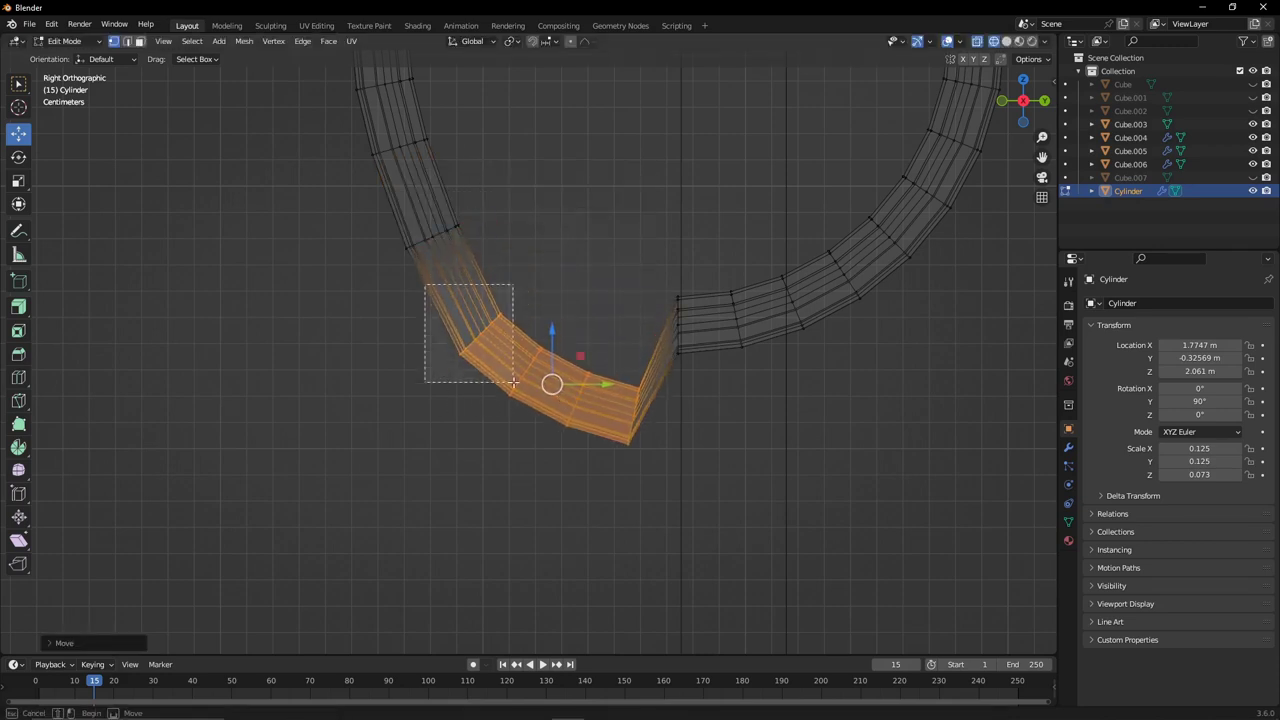
mouse_move(471, 337)
mouse_down()
mouse_move(509, 349)
mouse_move(674, 508)
mouse_up()
mouse_move(535, 351)
mouse_down()
mouse_move(579, 412)
mouse_move(520, 504)
mouse_up()
drag(571, 449, 574, 489)
shift+middle_drag(689, 491, 645, 271)
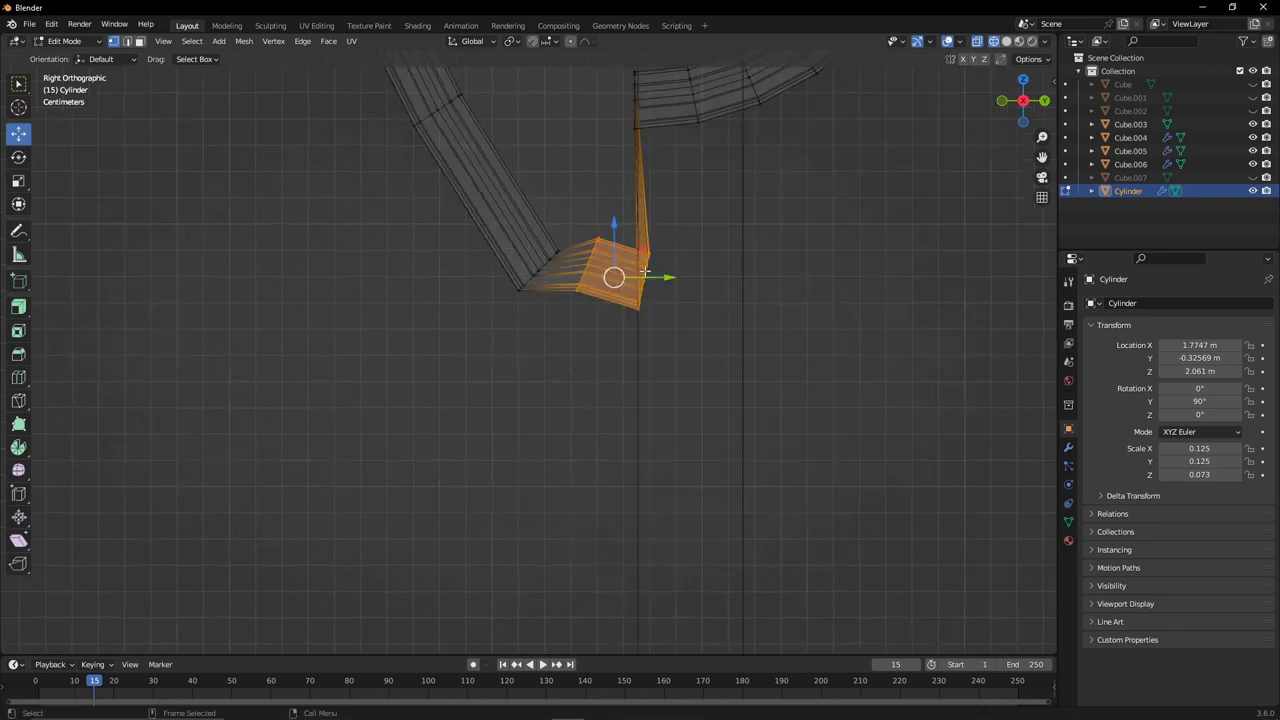
drag(645, 271, 651, 417)
key(r)
click(736, 466)
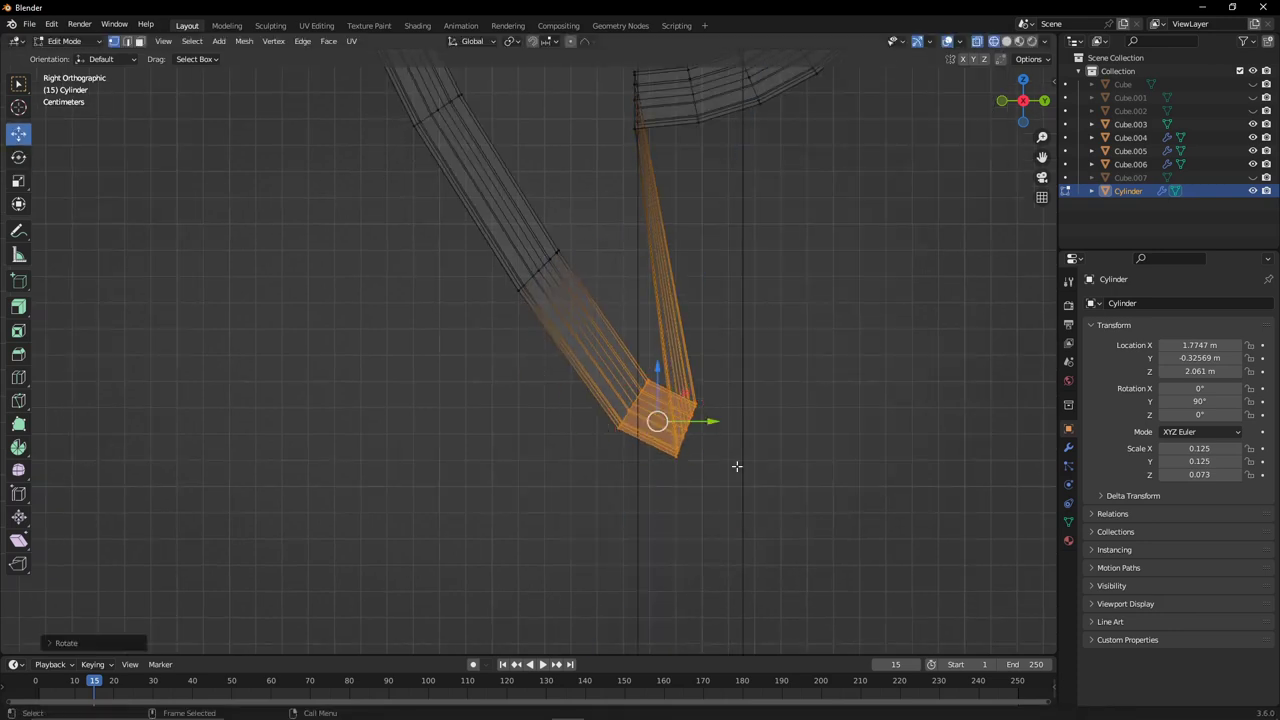
drag(736, 466, 738, 475)
Undo a reshape, move the bend faces down-right, and return to Object Mode.
key(ctrl+z)
drag(710, 276, 887, 391)
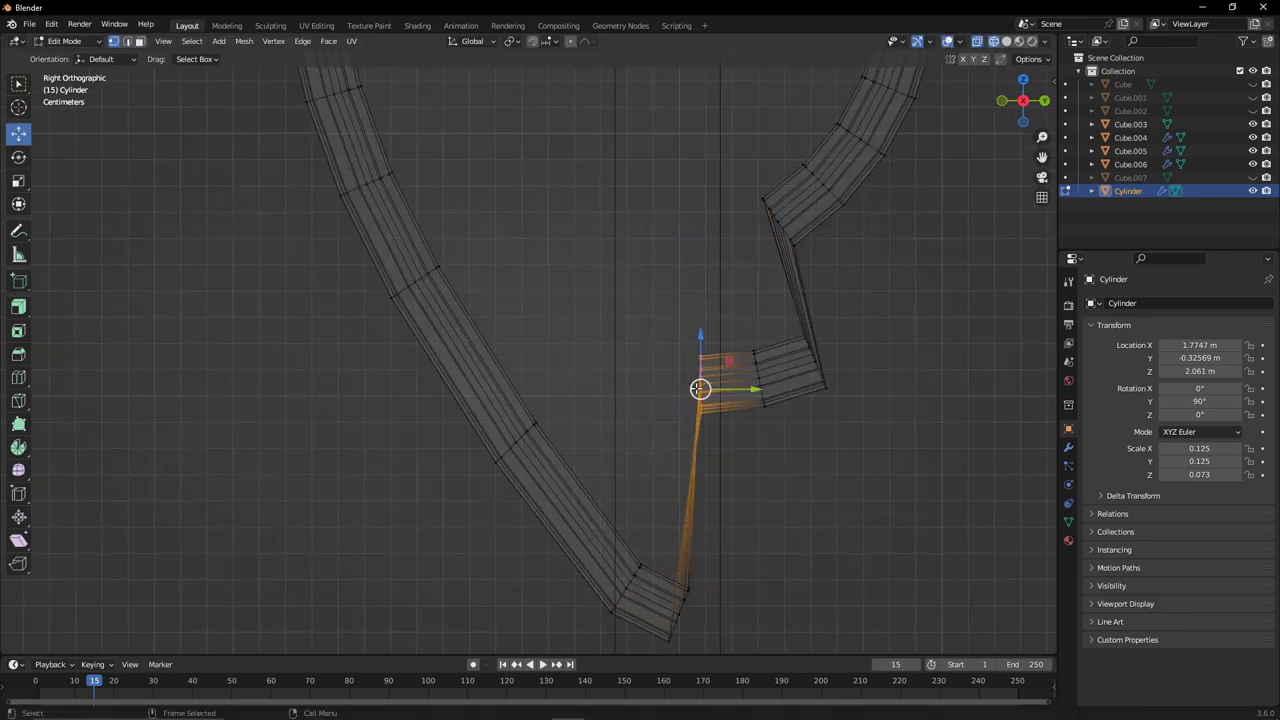
drag(672, 363, 792, 509)
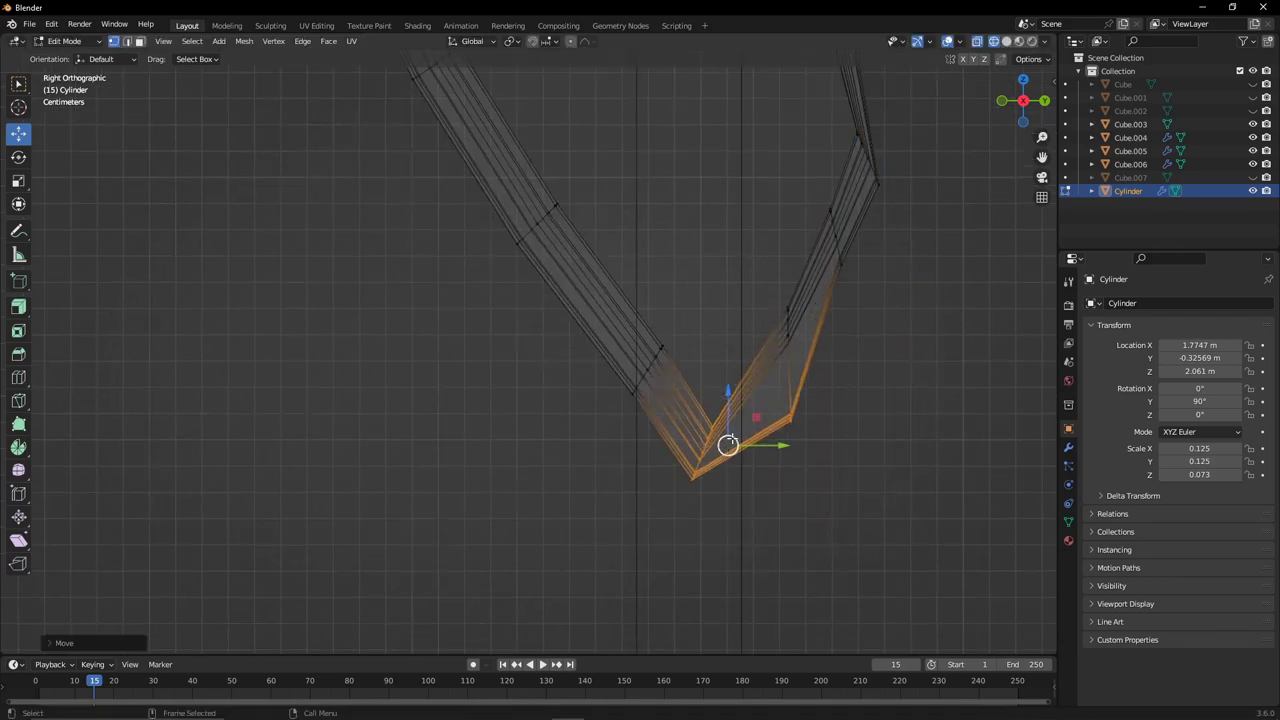
key(Tab)
mouse_move(733, 300)
middle_down()
mouse_move(821, 325)
mouse_move(522, 363)
middle_up()
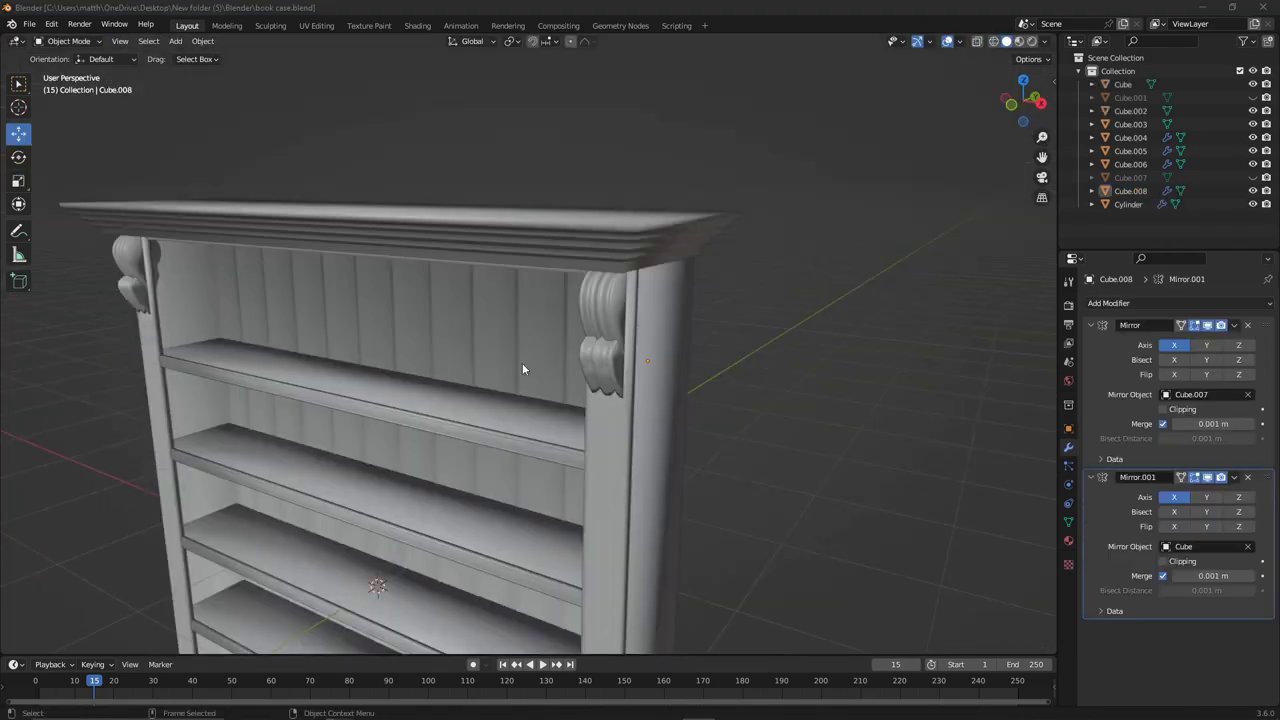
Select the shelves and turn the right half of a split viewport into the Shader Editor.
scroll(632, 318, up, 3)
click(472, 354)
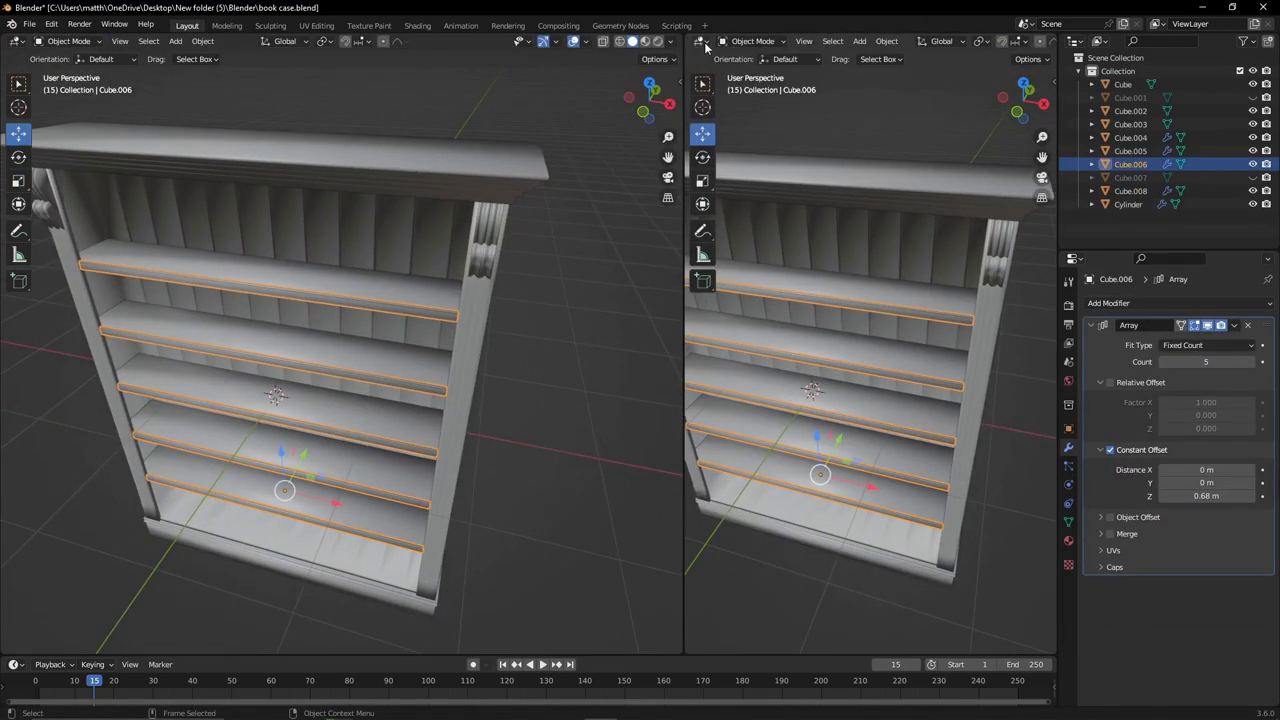
click(703, 41)
click(740, 160)
middle_drag(727, 261, 776, 262)
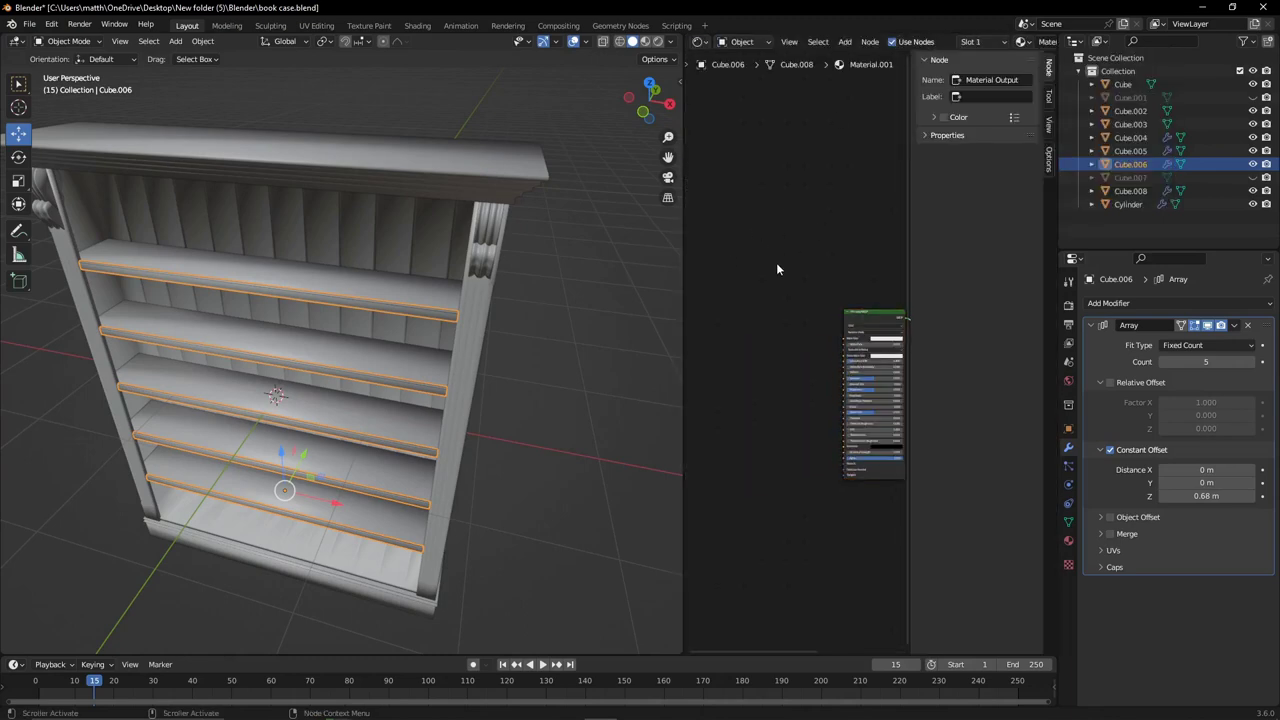
Add a Color Ramp node and a Voronoi Texture node to the shelf material.
key(shift+a)
text(color ramp)
key(Return)
middle_drag(757, 342, 823, 345)
key(shift+a)
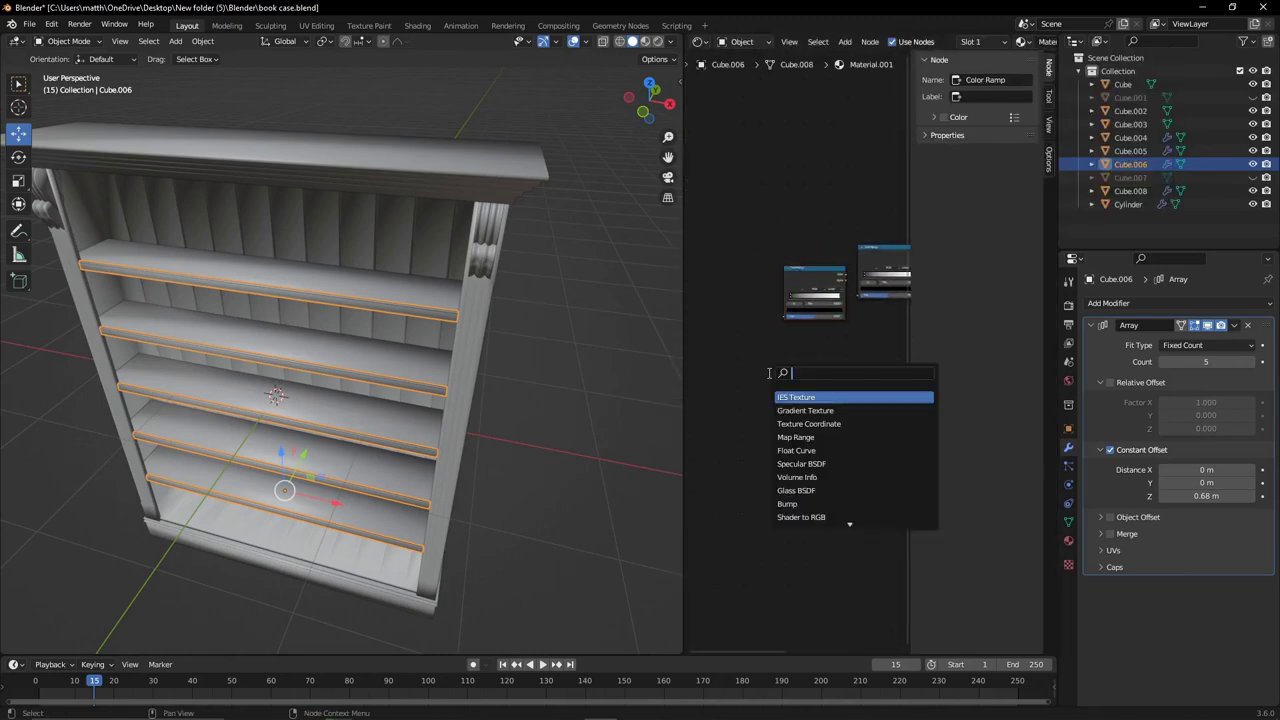
text(r)
key(Return)
Add a Noise Texture node and a Bump node to the material.
key(shift+a)
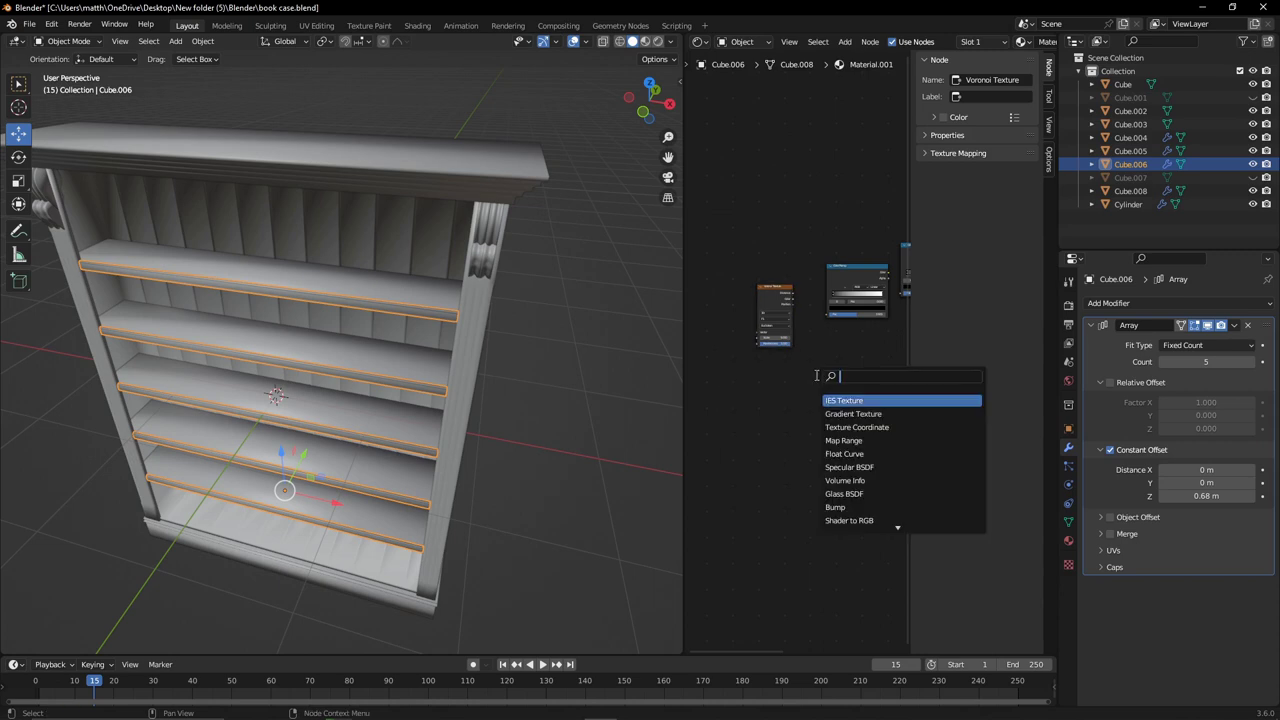
text(noise)
key(Return)
key(shift+a)
text(bump)
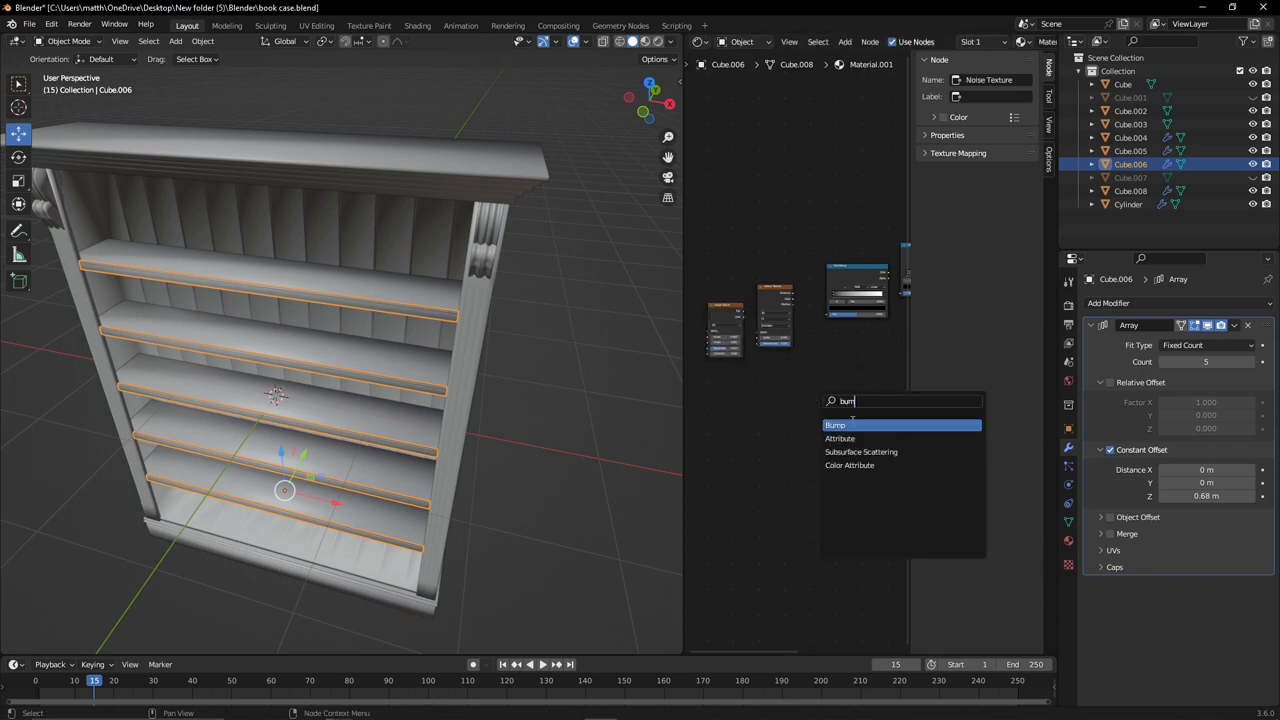
key(Return)
middle_drag(730, 418, 783, 418)
key(shift+a)
key(Escape)
Add Mapping and Texture Coordinate nodes, feeding Object coordinates into Mapping.
drag(684, 400, 392, 400)
scroll(647, 434, up, 3)
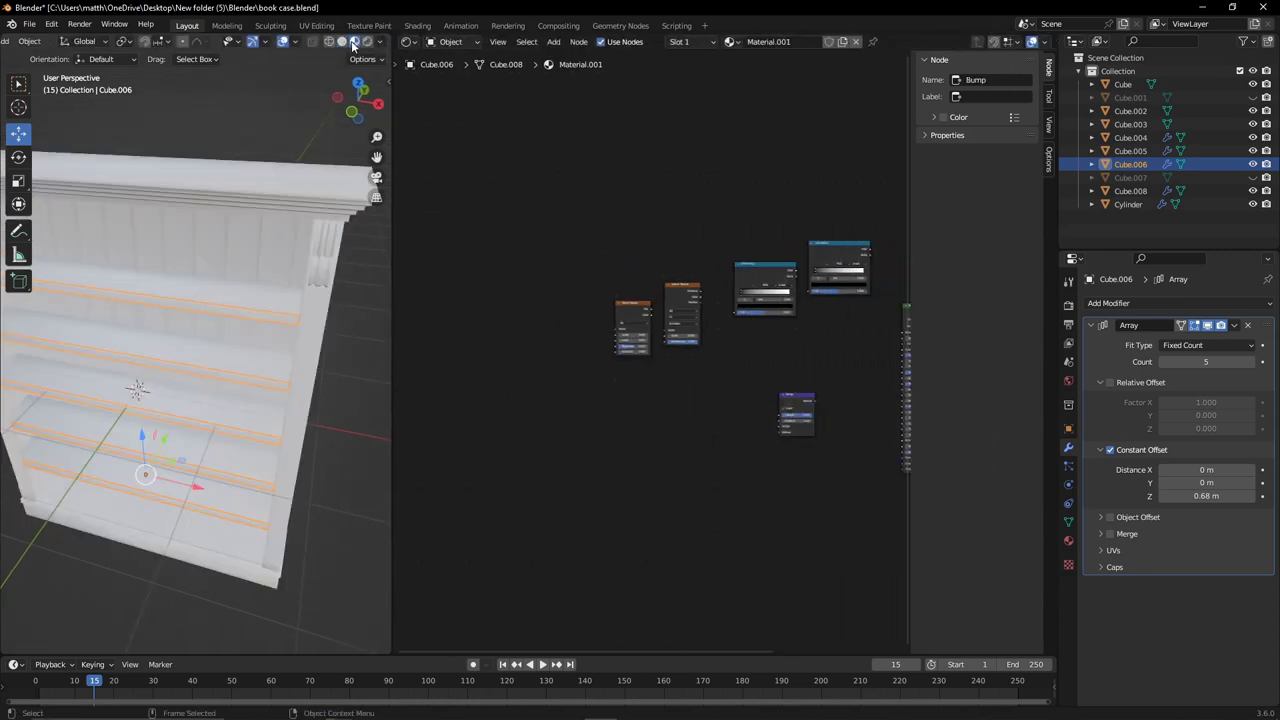
key(shift+a)
click(669, 485)
text(coo)
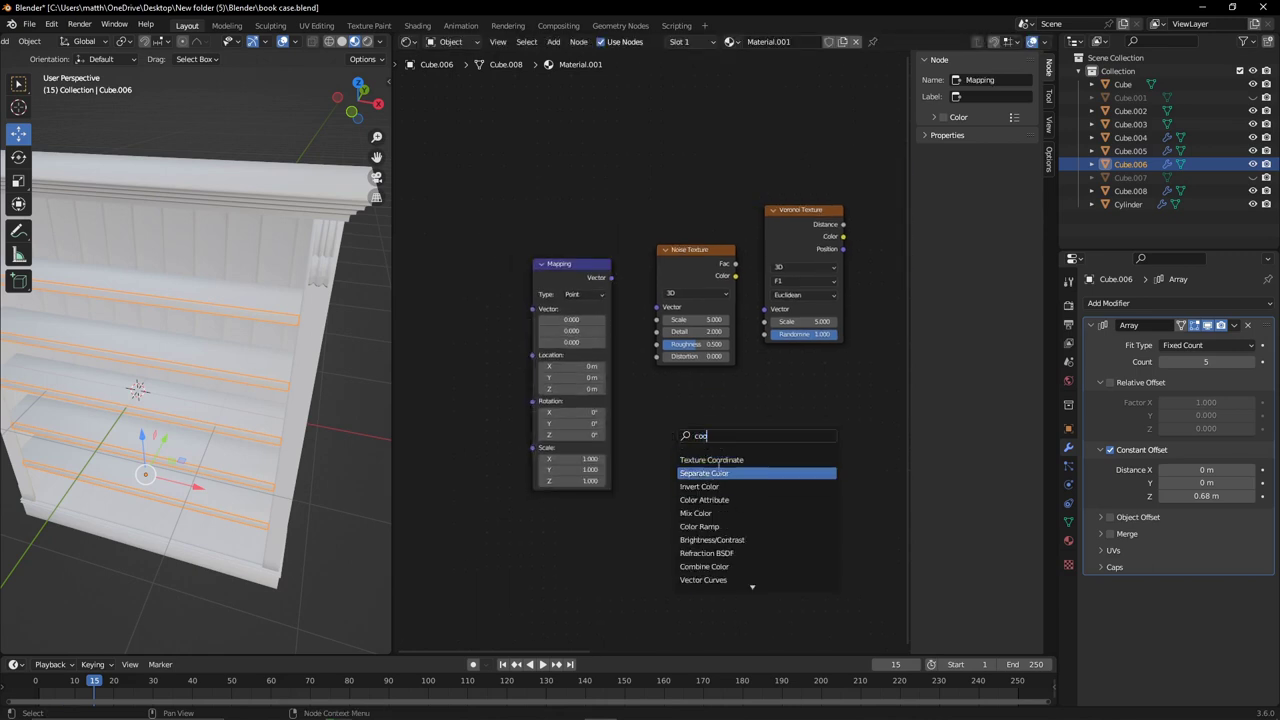
click(711, 459)
click(463, 330)
drag(503, 377, 532, 309)
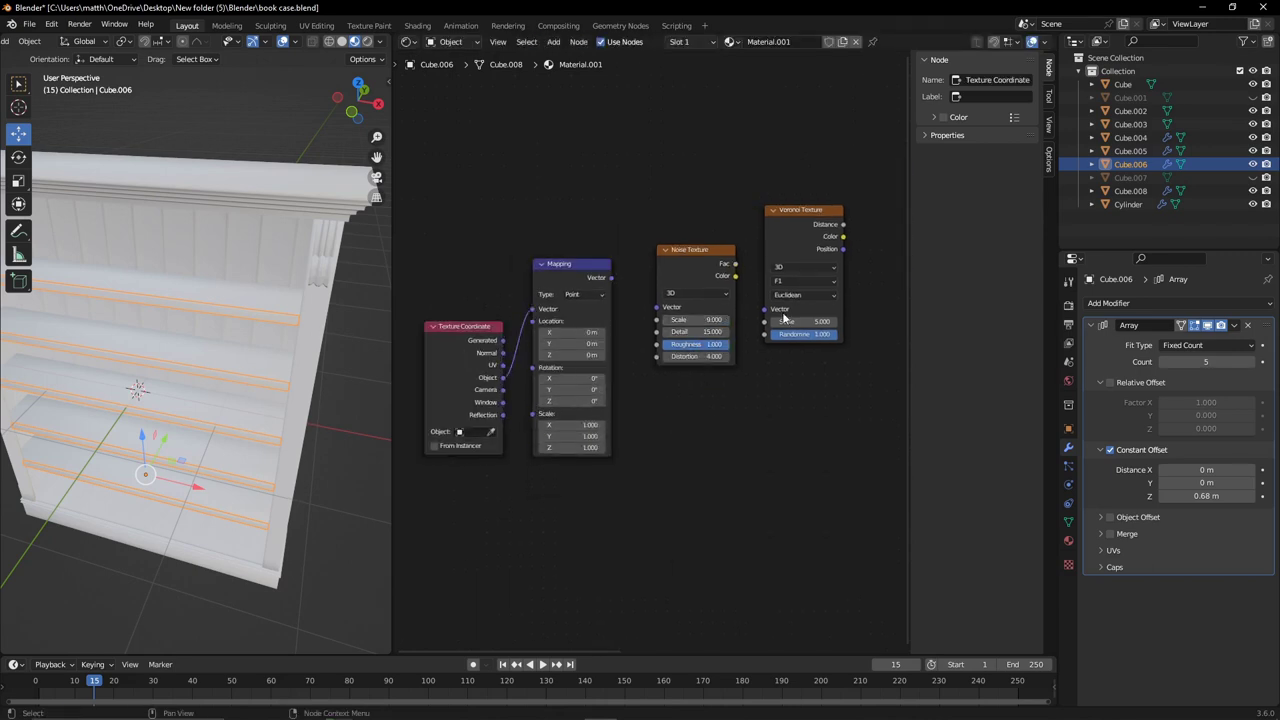
Duplicate the Noise and Voronoi textures, wiring Mapping through the second Noise into the lower Voronoi.
key(ctrl+c)
key(ctrl+v)
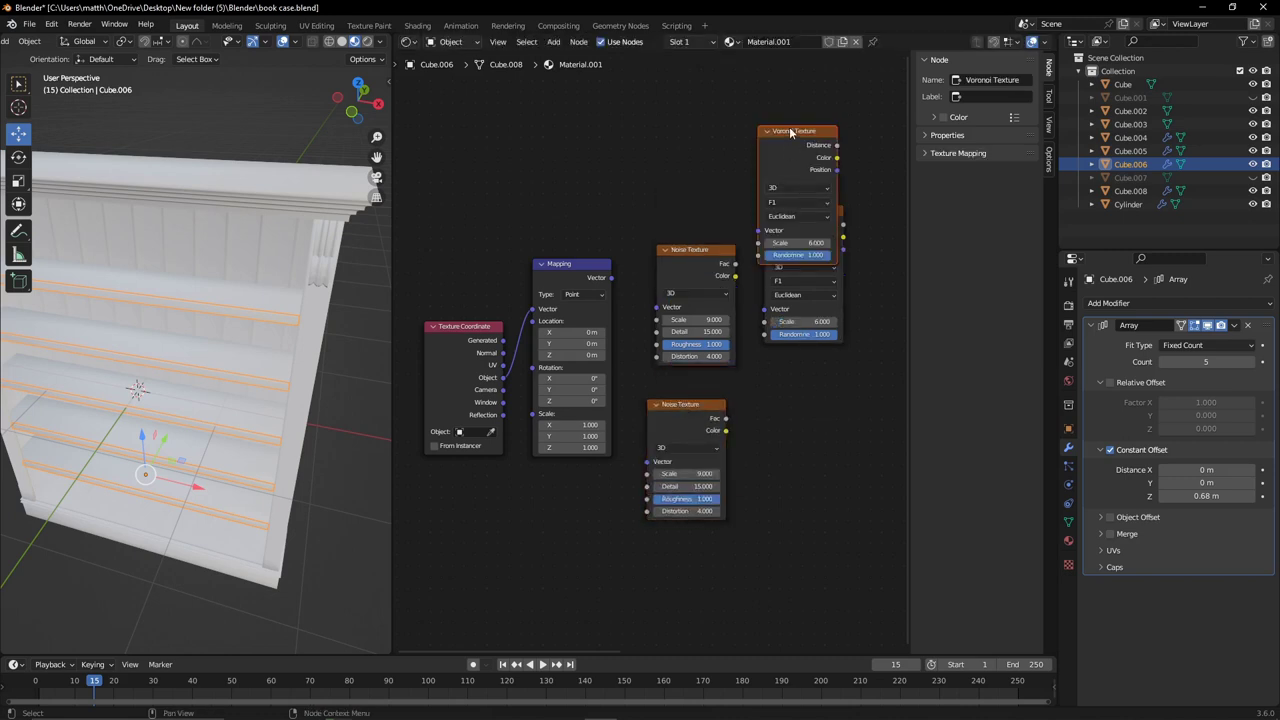
drag(789, 130, 786, 394)
drag(610, 277, 641, 473)
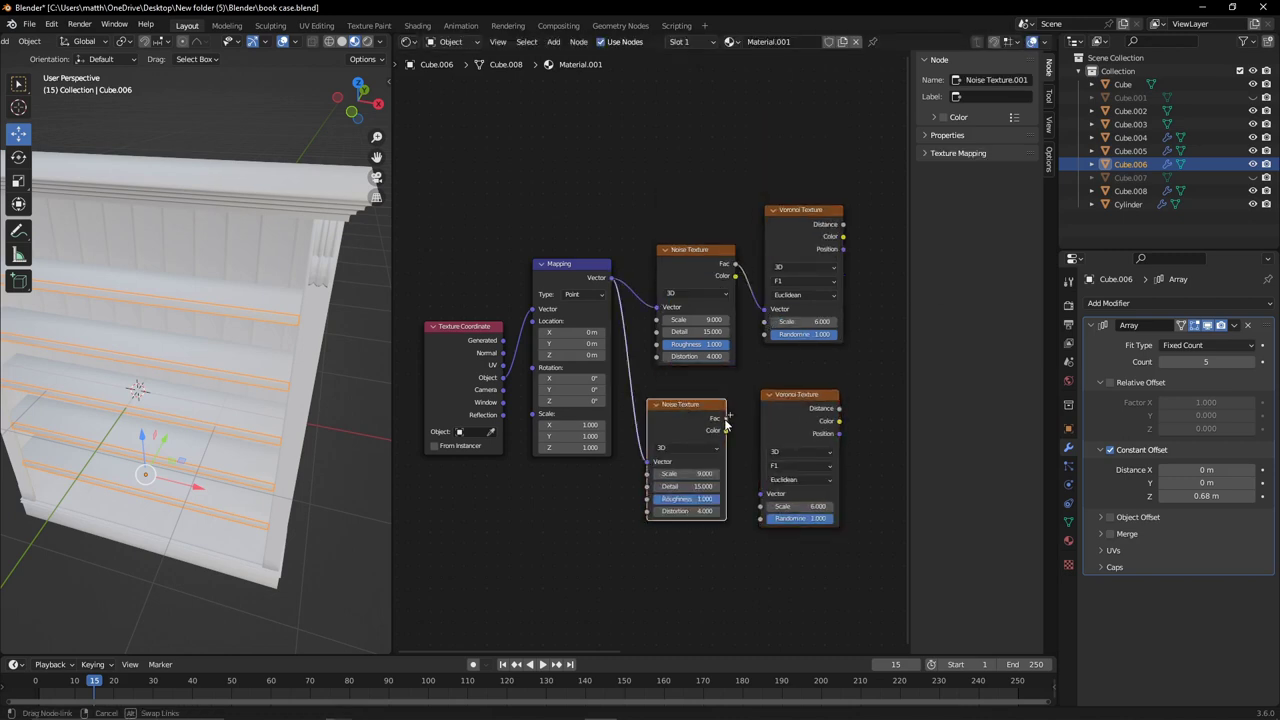
drag(726, 424, 762, 493)
middle_drag(842, 238, 698, 246)
Wire Voronoi Distance into Bump Height, Bump into Normal, and the ramps into Base Color and Roughness.
drag(694, 416, 868, 527)
middle_drag(831, 448, 643, 388)
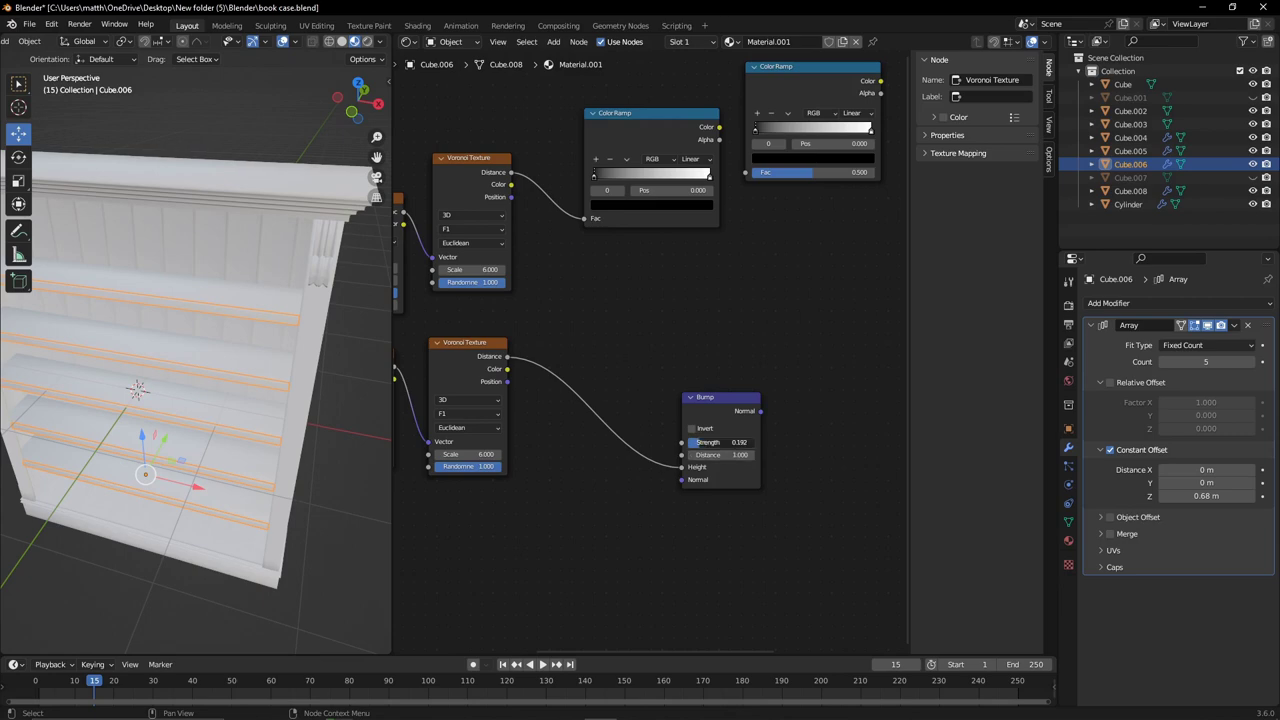
middle_drag(760, 420, 641, 435)
mouse_move(641, 426)
mouse_down()
mouse_move(785, 546)
mouse_move(833, 553)
mouse_up()
middle_drag(671, 90, 722, 138)
drag(722, 138, 722, 310)
drag(652, 193, 815, 300)
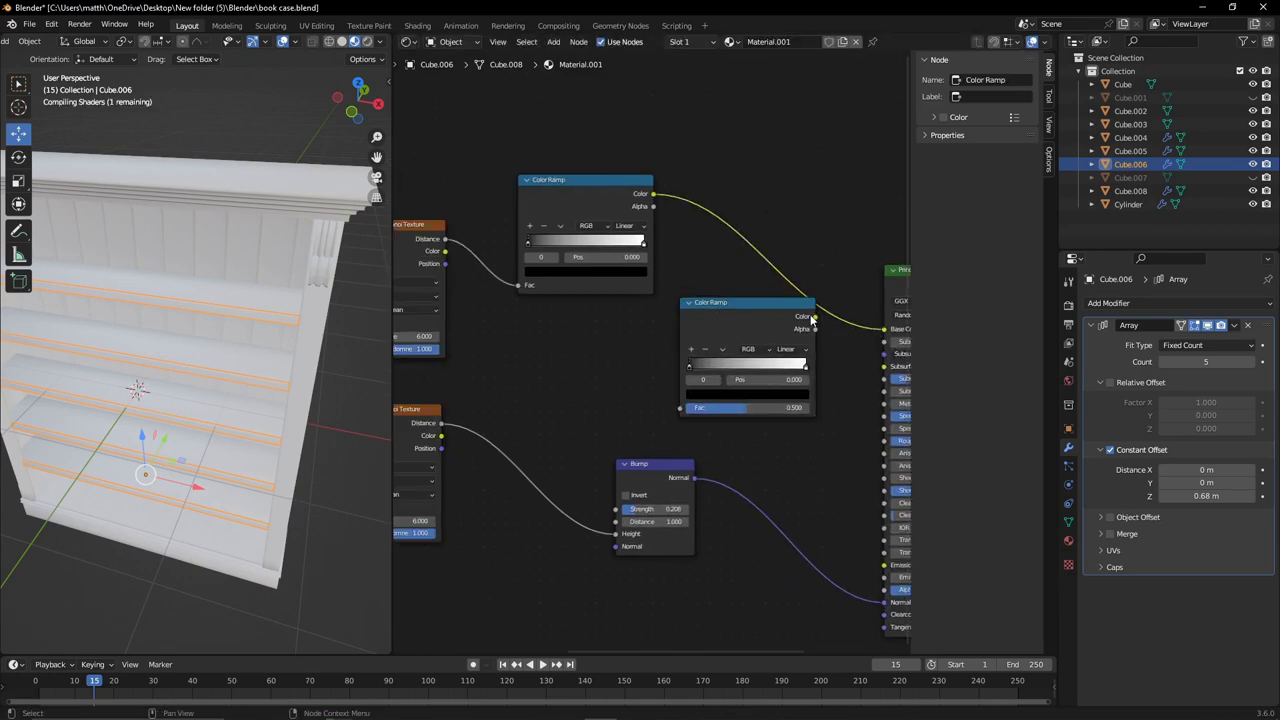
Make the first wood colour ramp stop a dark brown.
scroll(614, 378, down, 1)
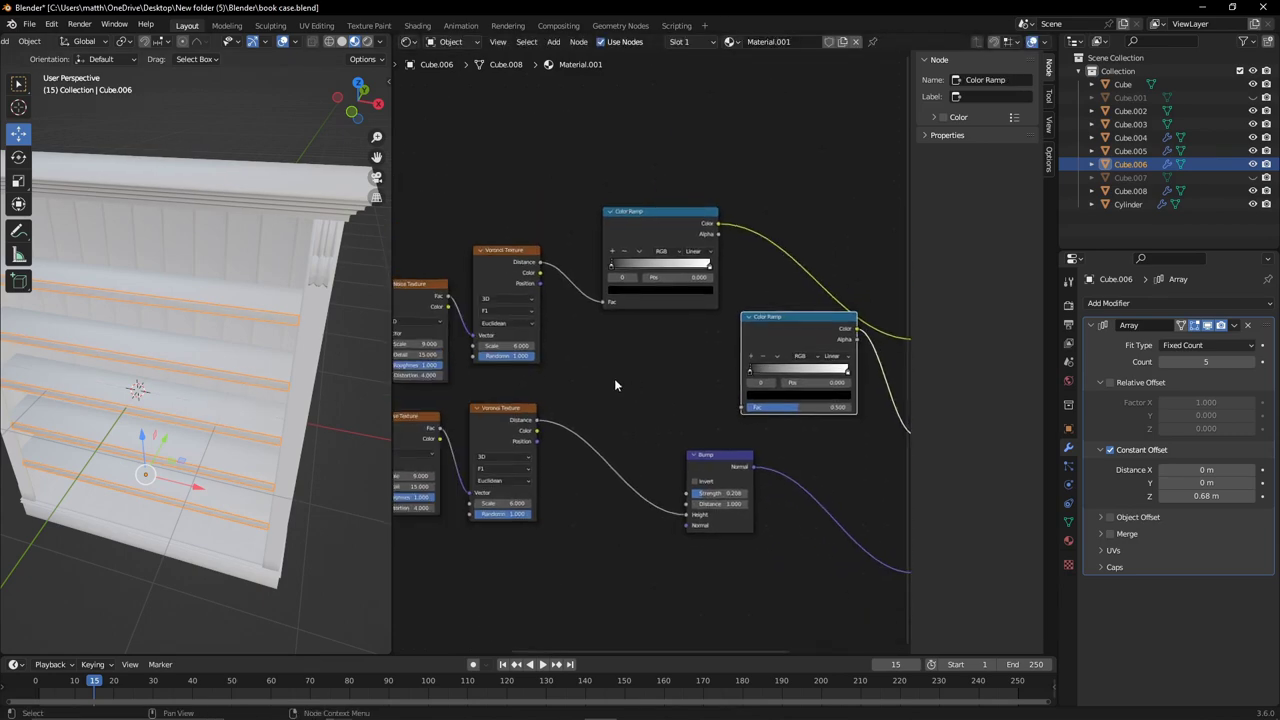
scroll(614, 378, up, 3)
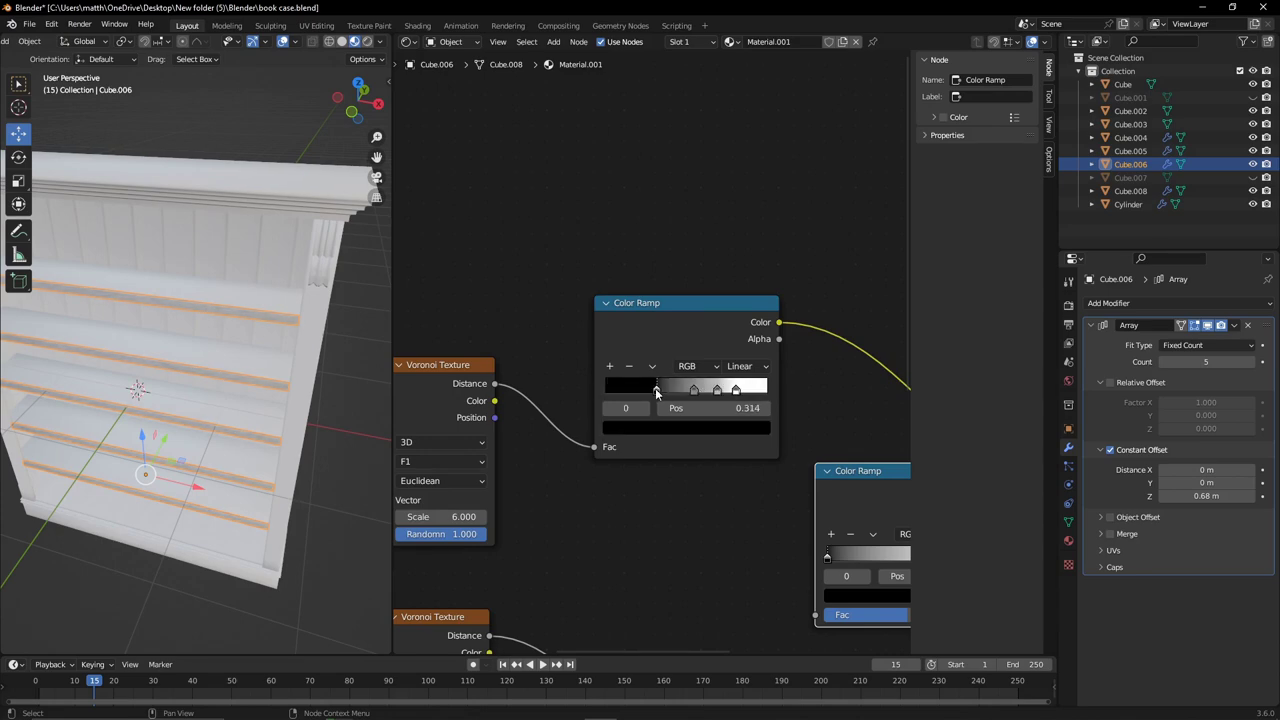
click(686, 428)
click(716, 390)
click(686, 428)
click(733, 300)
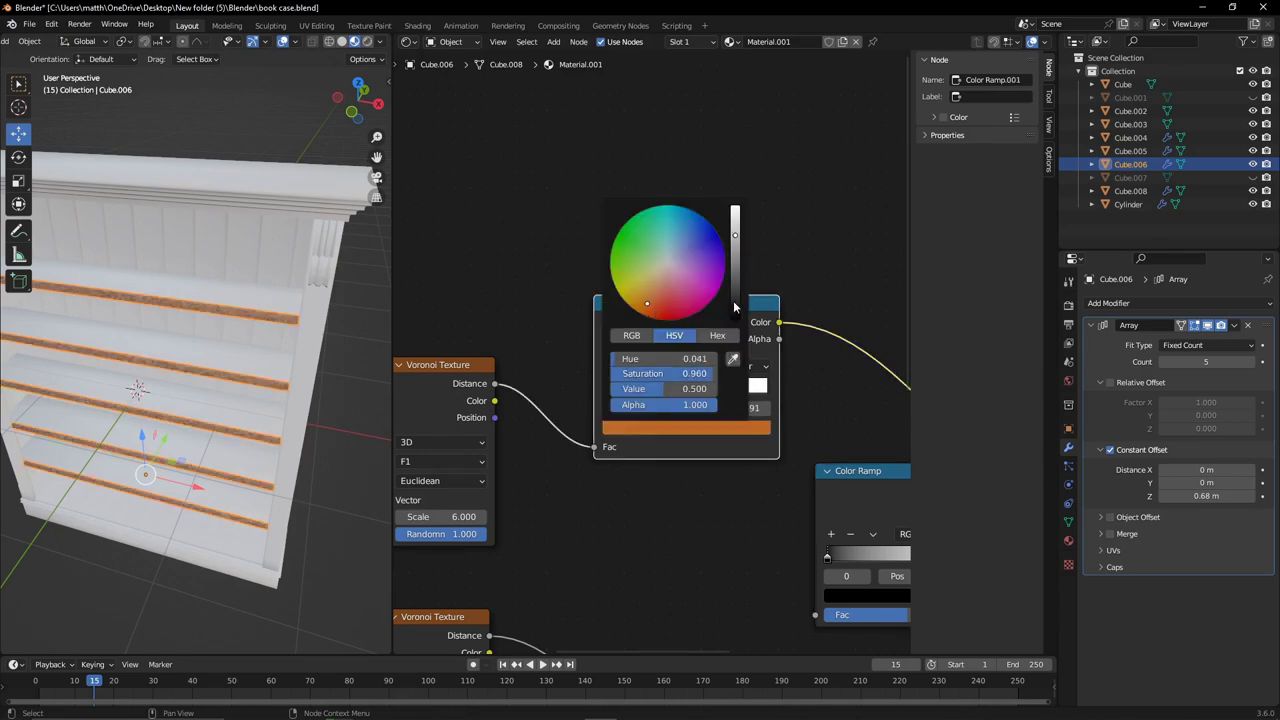
scroll(258, 438, up, 3)
middle_drag(258, 438, 300, 420)
Set the next ramp stop to a brighter orange-brown and slide it along the ramp.
click(693, 428)
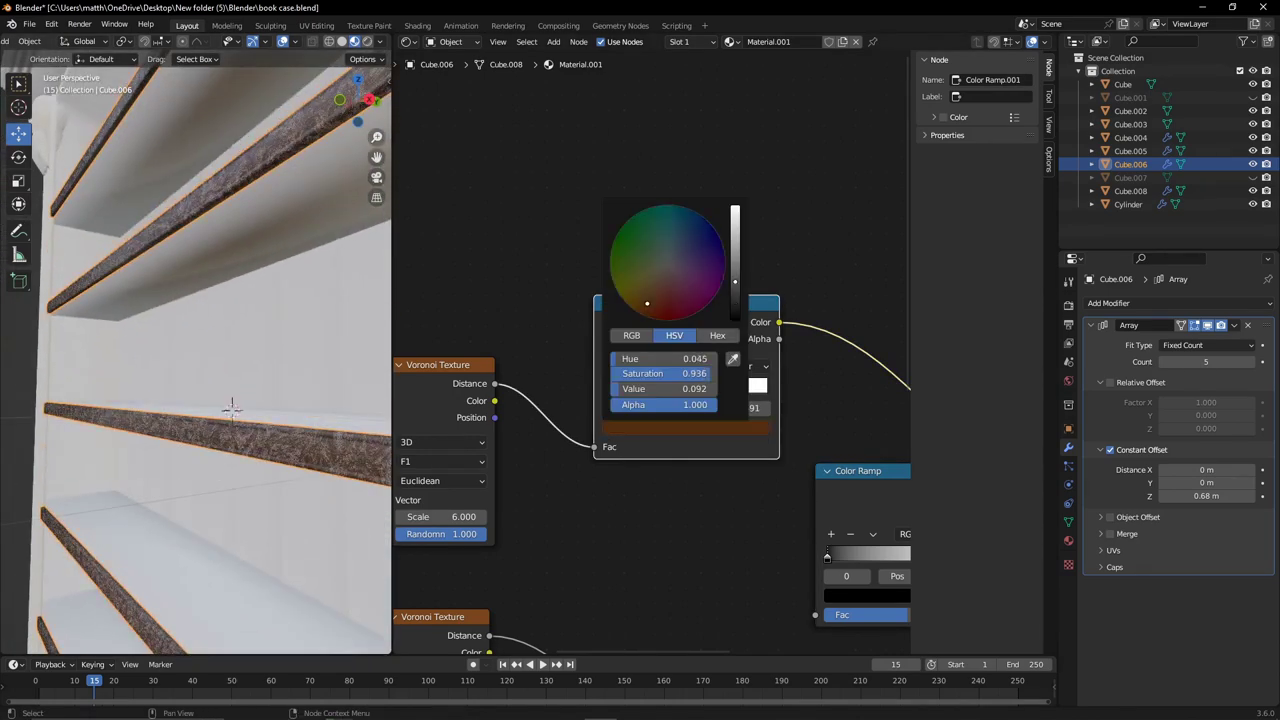
click(736, 390)
click(686, 428)
click(735, 292)
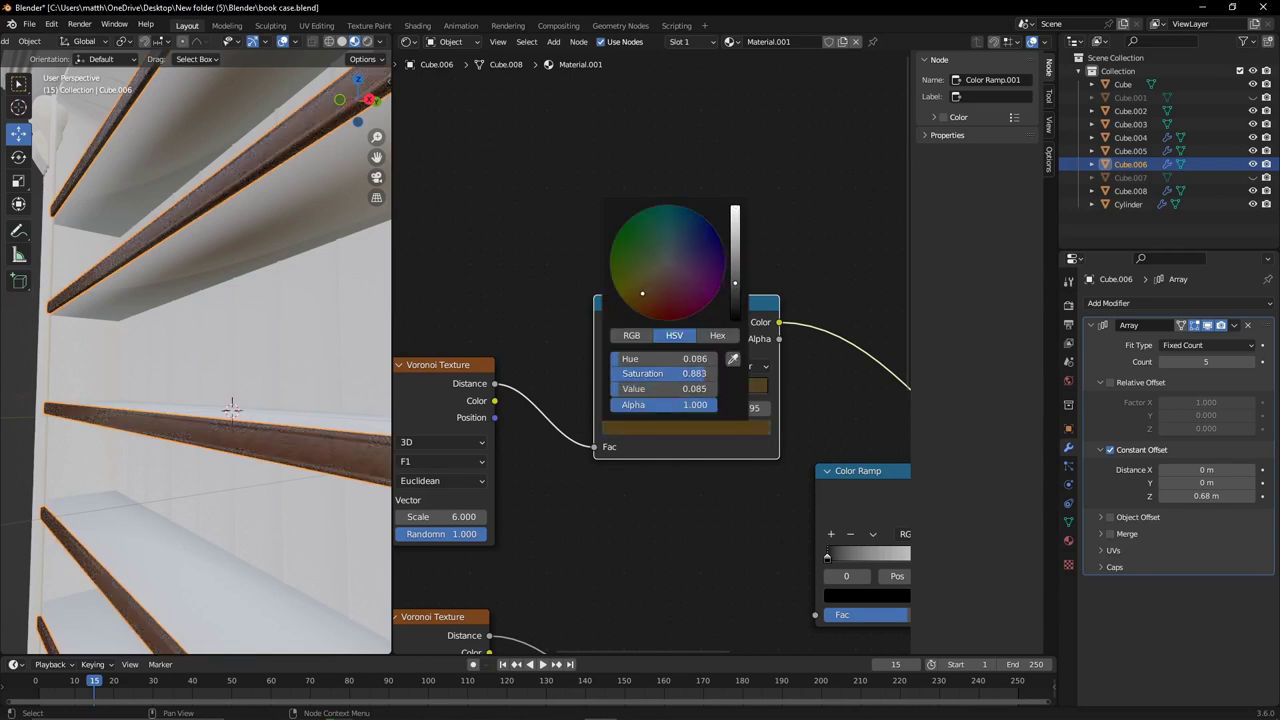
click(686, 428)
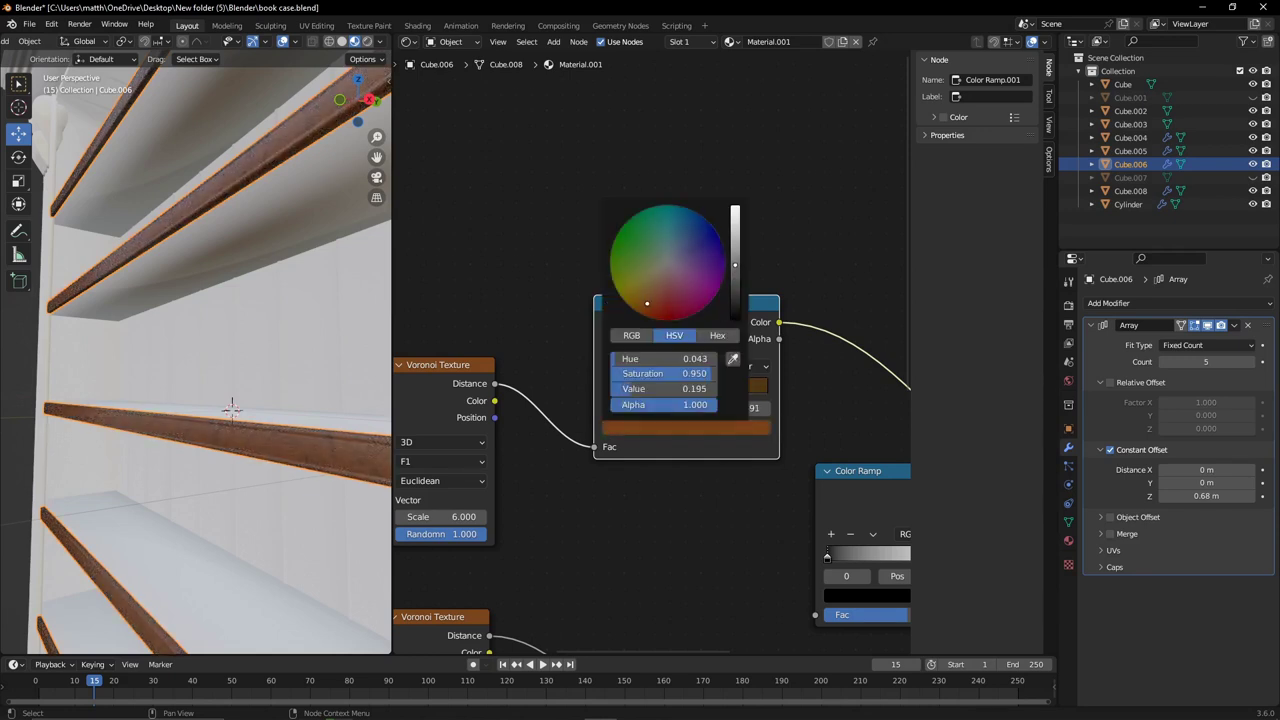
drag(735, 282, 735, 249)
middle_drag(300, 420, 390, 423)
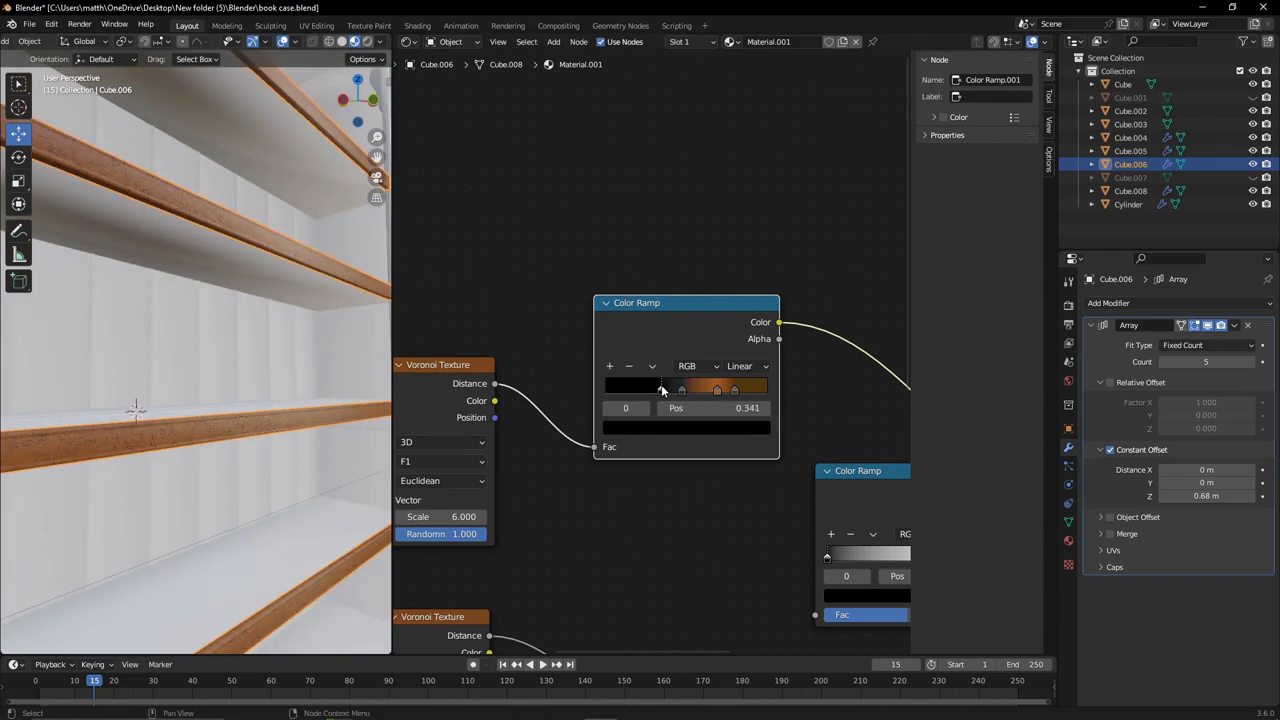
Make the darkest stop black at position 0.450 and feed the wood colour into the roughness ramp.
click(695, 430)
drag(717, 391, 713, 392)
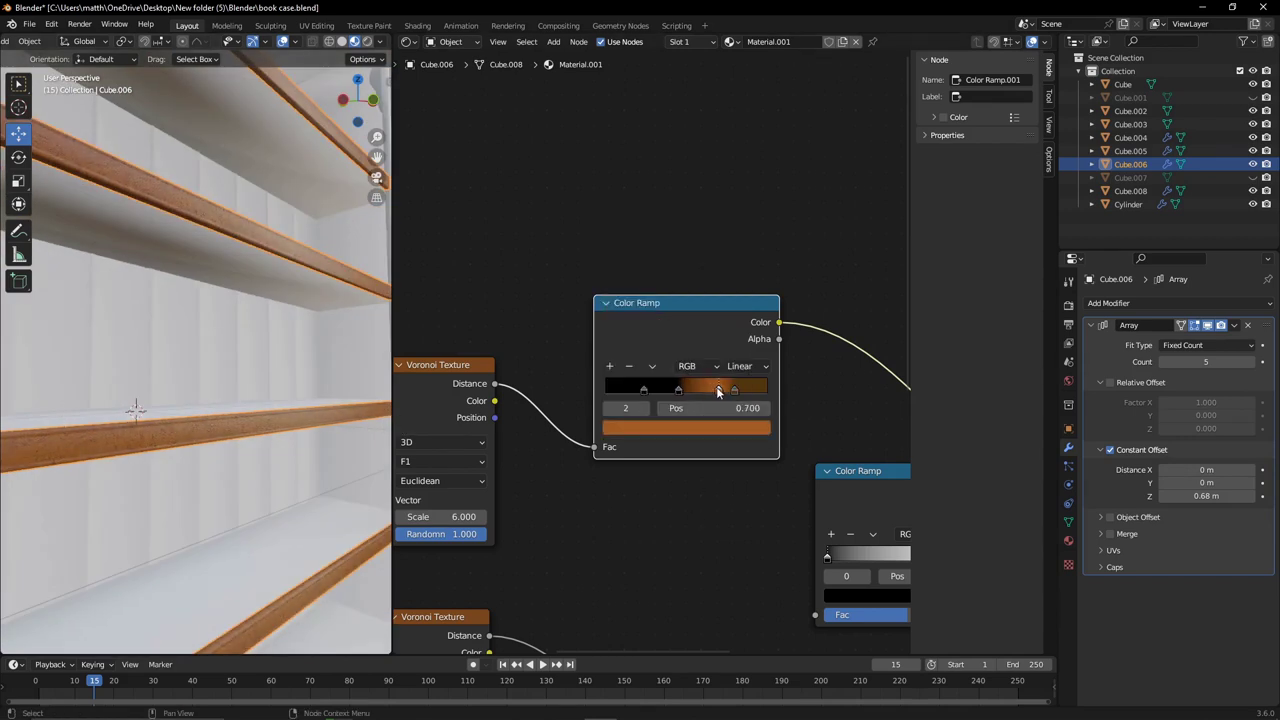
scroll(254, 361, down, 5)
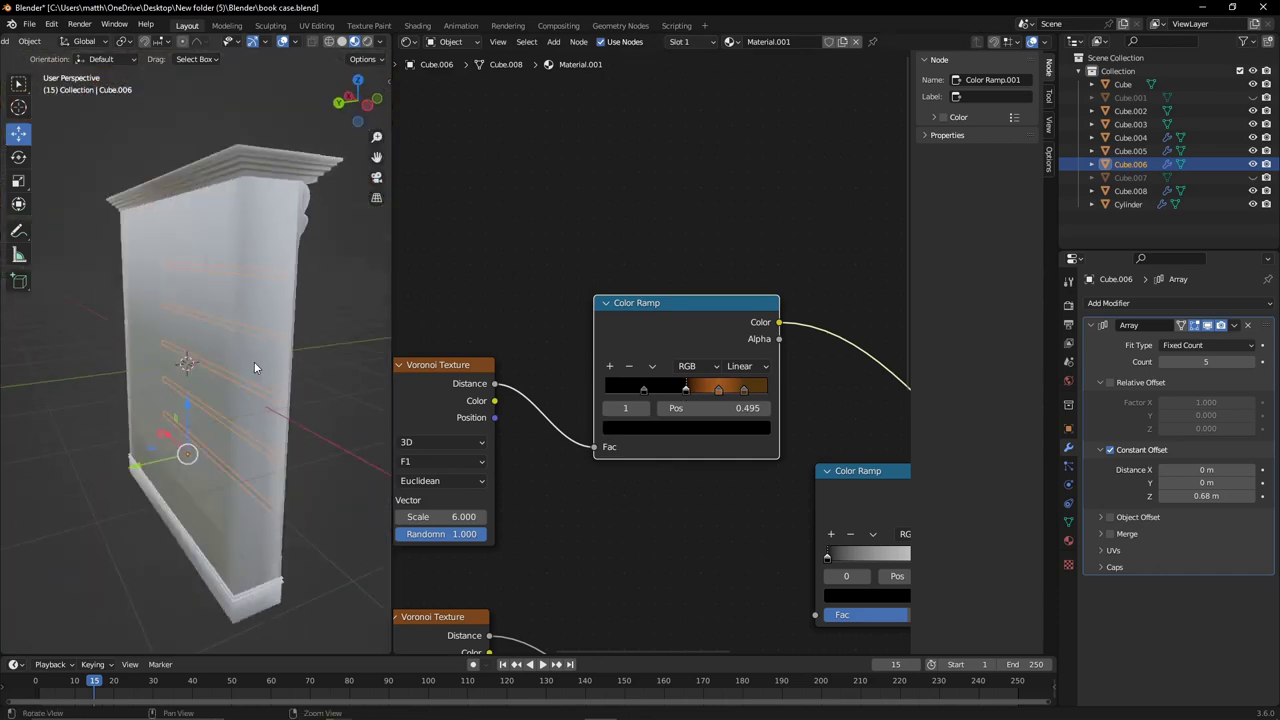
scroll(680, 430, down, 2)
drag(656, 272, 684, 503)
scroll(166, 386, up, 8)
Lighten the roughness ramp's stop, checking the shelves from below and from afar.
middle_drag(166, 386, 240, 423)
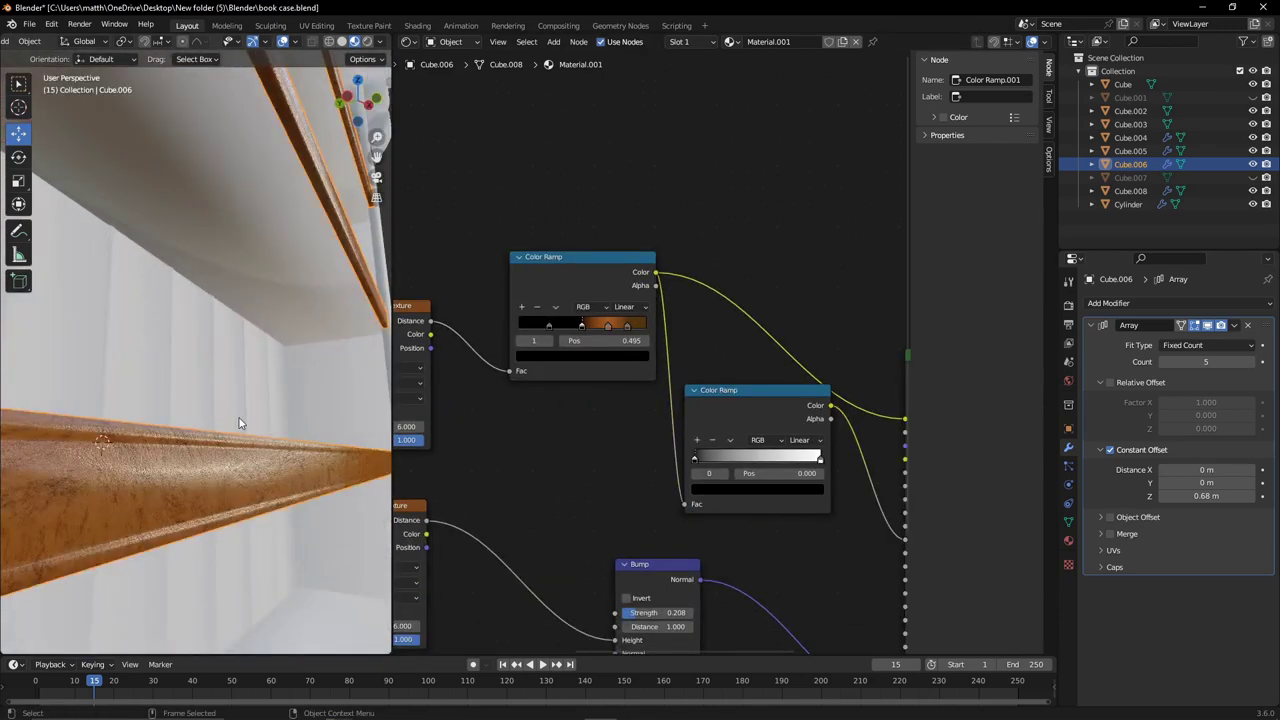
click(757, 489)
drag(812, 358, 812, 312)
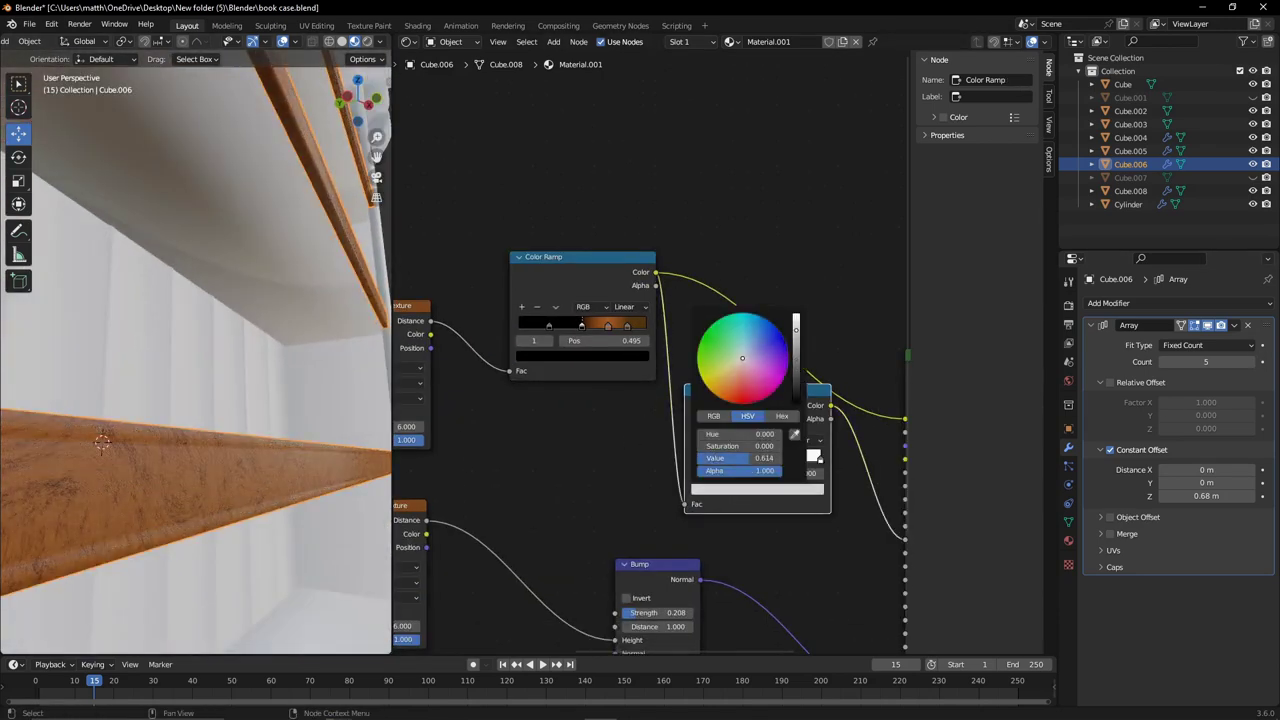
middle_drag(200, 400, 230, 330)
scroll(200, 380, down, 4)
scroll(650, 430, down, 2)
click(1068, 540)
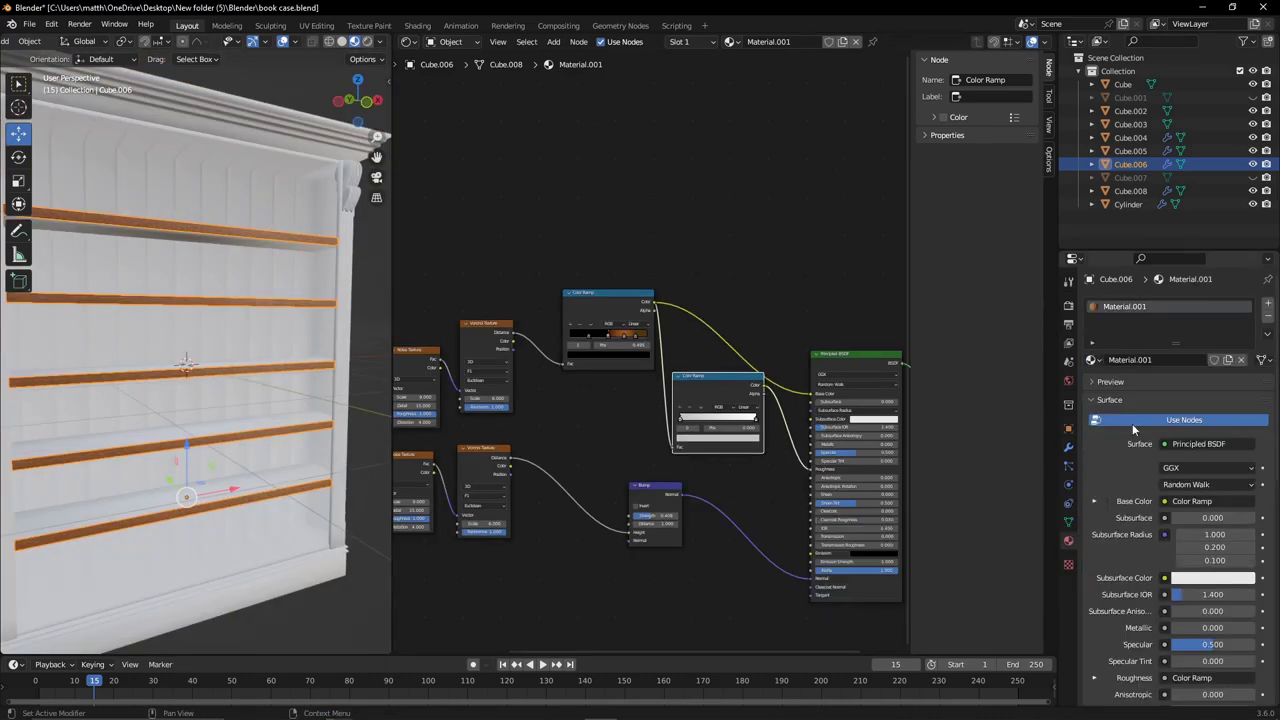
Give the bookcase side panel a new material pasted from the wood shader.
click(1123, 84)
click(1148, 360)
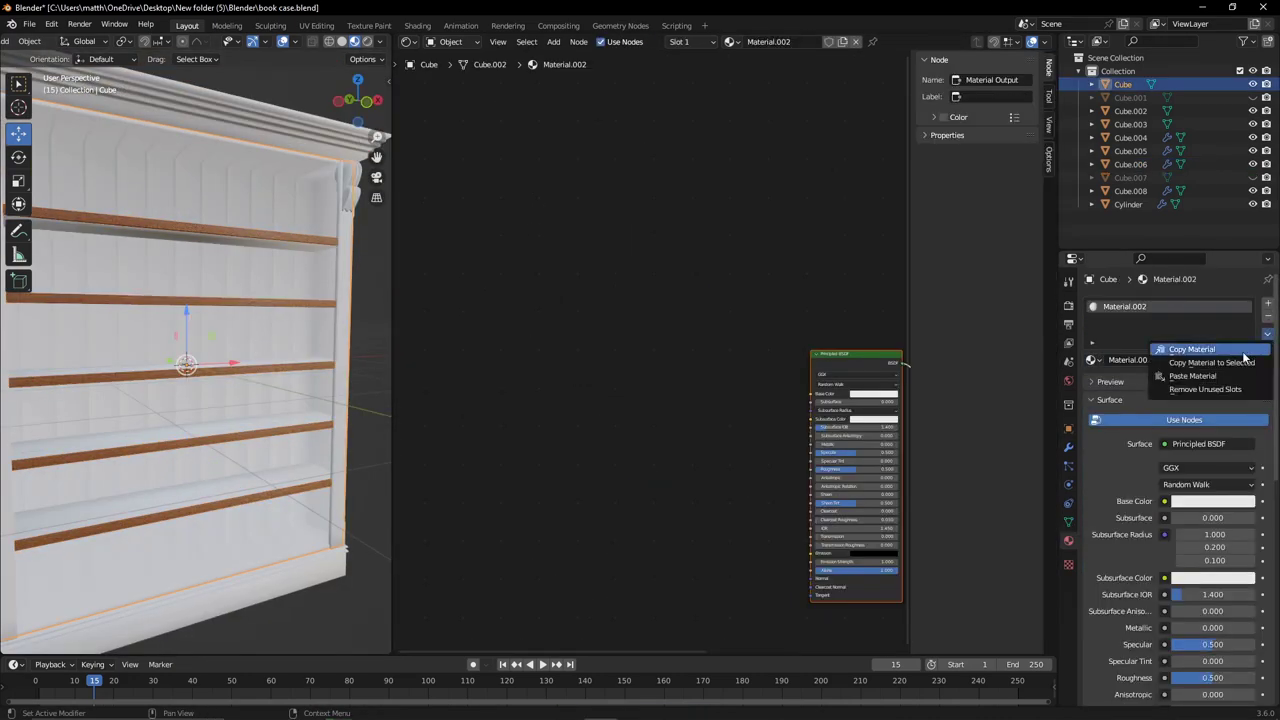
click(1200, 376)
middle_drag(243, 376, 260, 363)
scroll(280, 364, up, 5)
scroll(307, 364, down, 5)
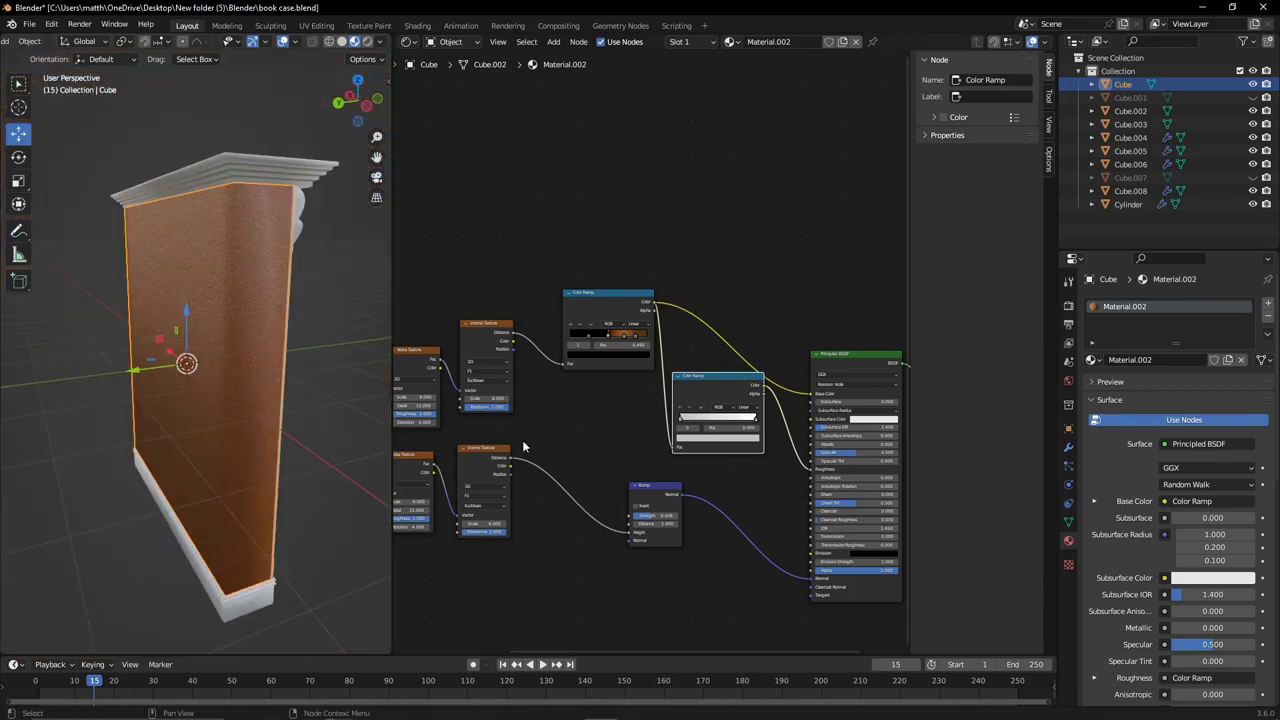
middle_drag(522, 446, 602, 526)
scroll(602, 526, up, 3)
Set the panel's Mapping Y scale to 10.6, stretch the grain along X, and apply scale.
double_click(712, 570)
text(10.6)
key(Return)
double_click(712, 570)
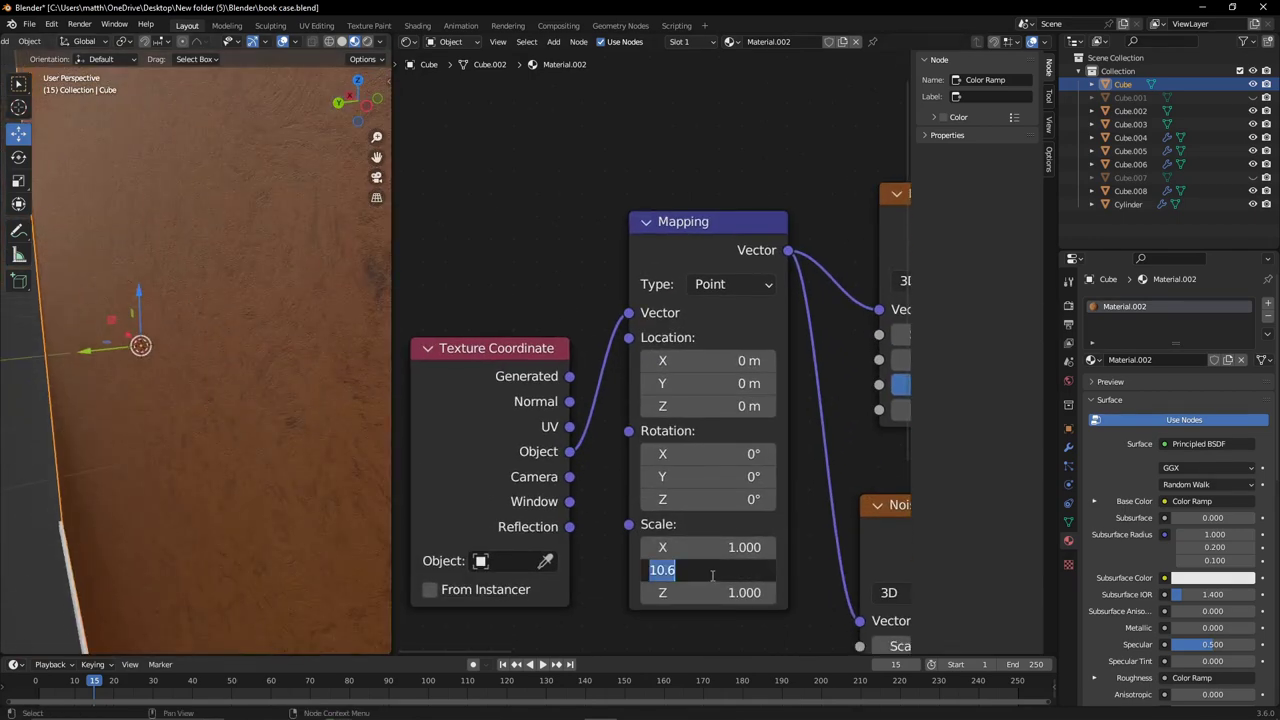
scroll(203, 296, down, 3)
key(ctrl+a)
drag(700, 547, 725, 547)
click(203, 296)
Raise the grain's X scale further on the Mapping node.
scroll(284, 286, up, 5)
scroll(118, 366, down, 5)
scroll(188, 376, up, 5)
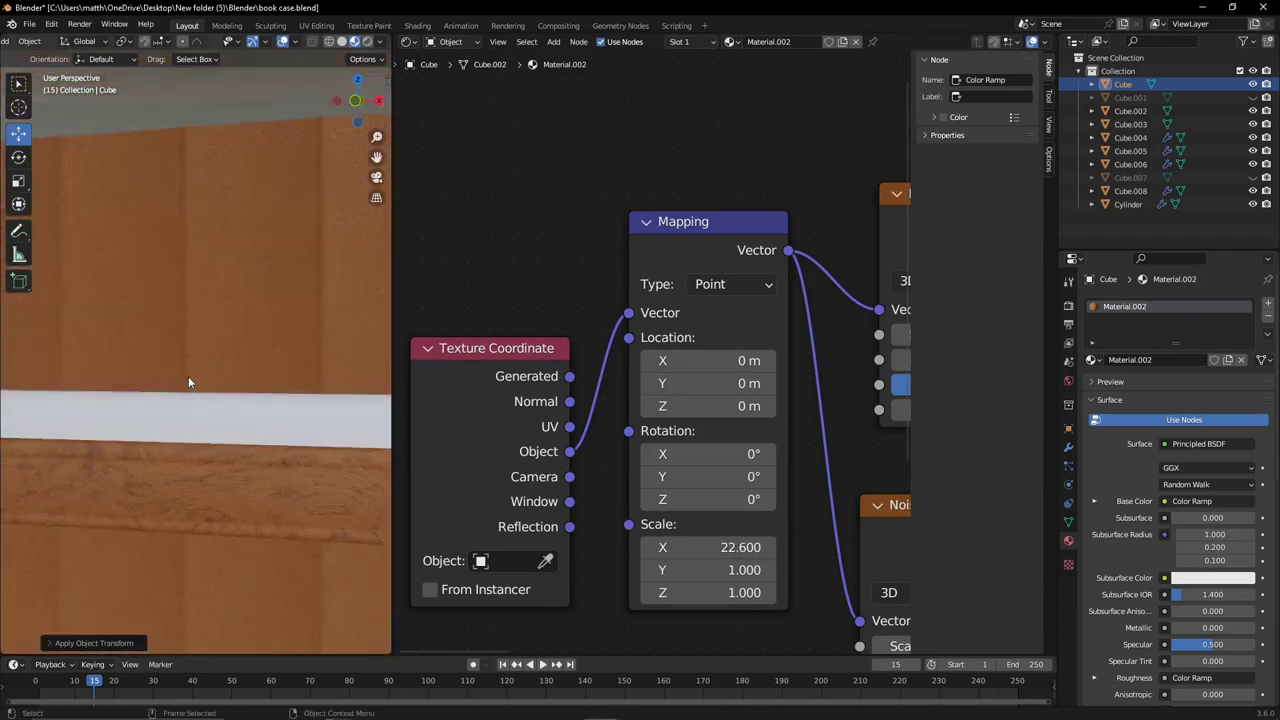
scroll(188, 370, down, 5)
scroll(188, 363, up, 8)
scroll(190, 363, up, 3)
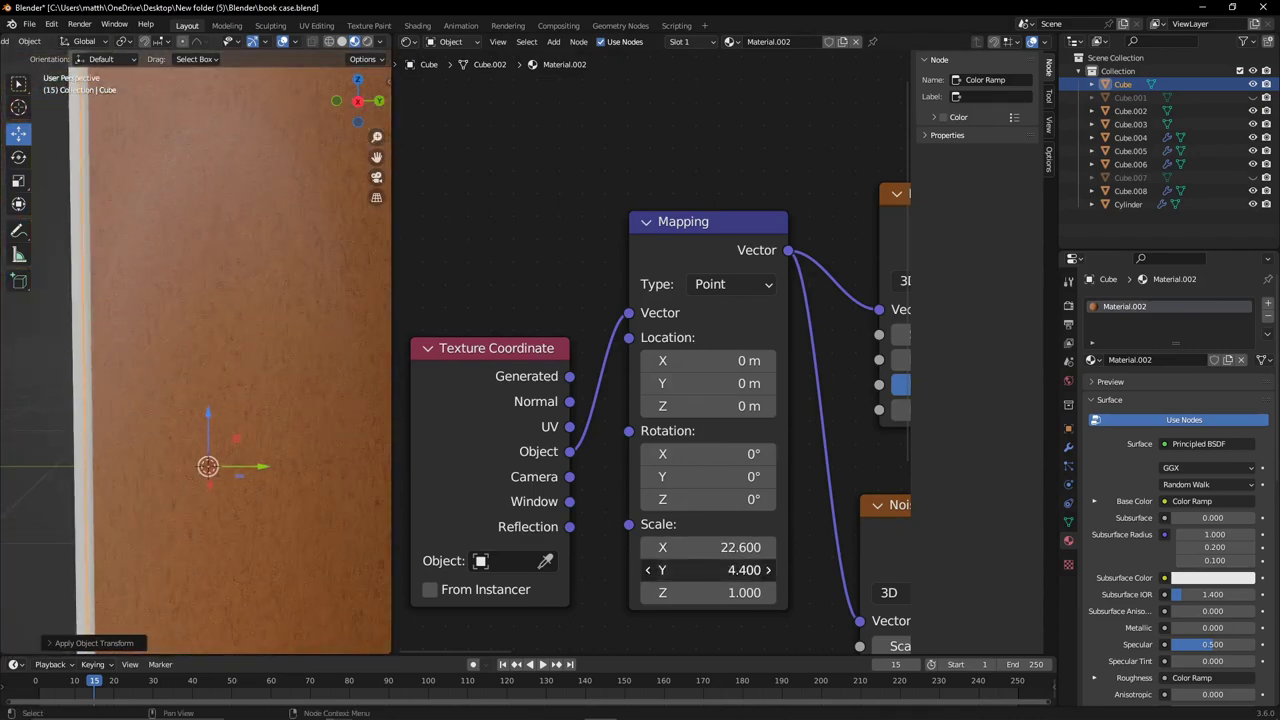
scroll(195, 353, down, 5)
drag(700, 547, 745, 547)
scroll(212, 358, up, 5)
scroll(200, 360, down, 4)
scroll(150, 320, up, 3)
Assign the existing wood material to Cube.004.
click(106, 306)
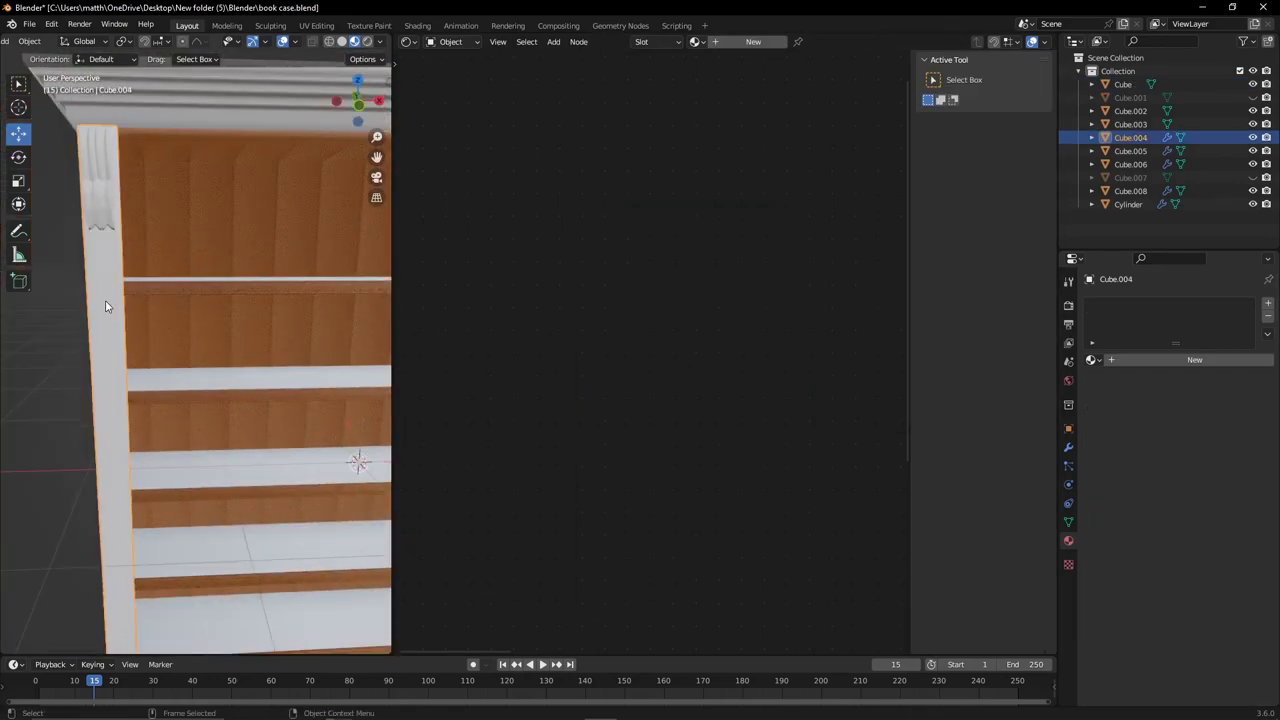
click(1093, 360)
click(1130, 405)
scroll(290, 392, down, 3)
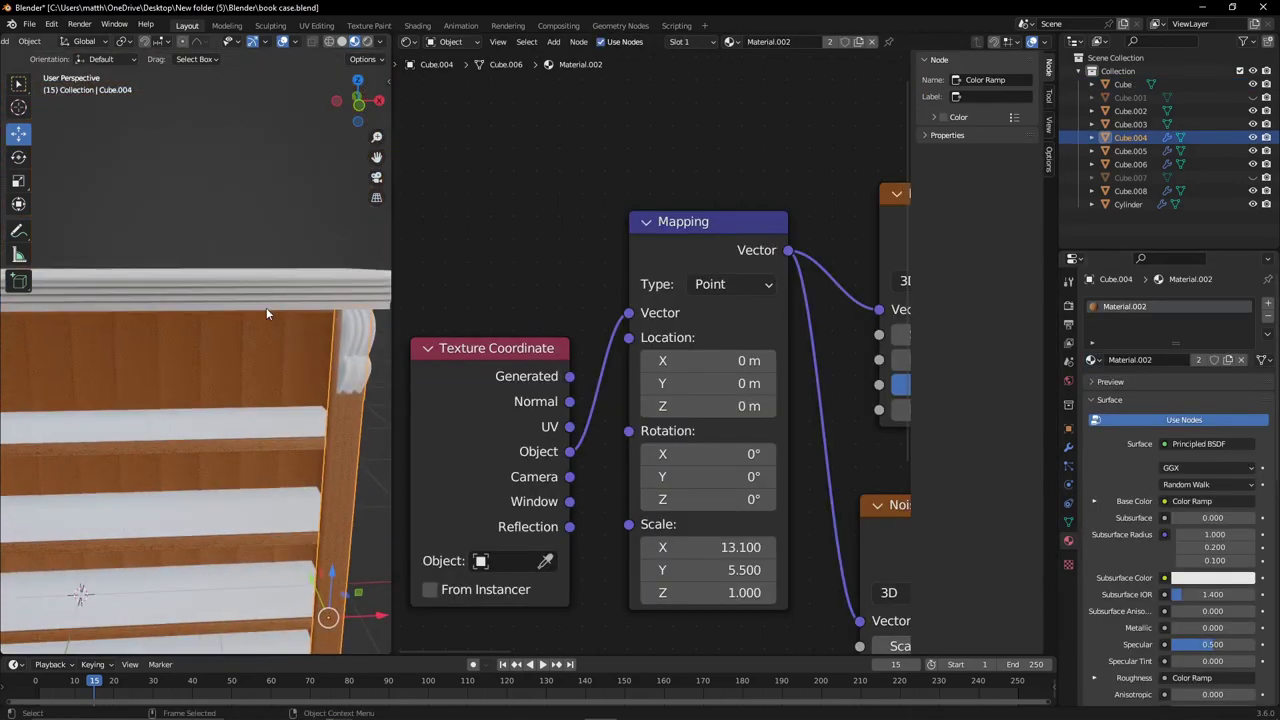
scroll(290, 392, up, 4)
scroll(218, 360, down, 3)
scroll(218, 360, down, 3)
Frame the shelves, then select the side panel, inspect its material and frame it.
click(287, 452)
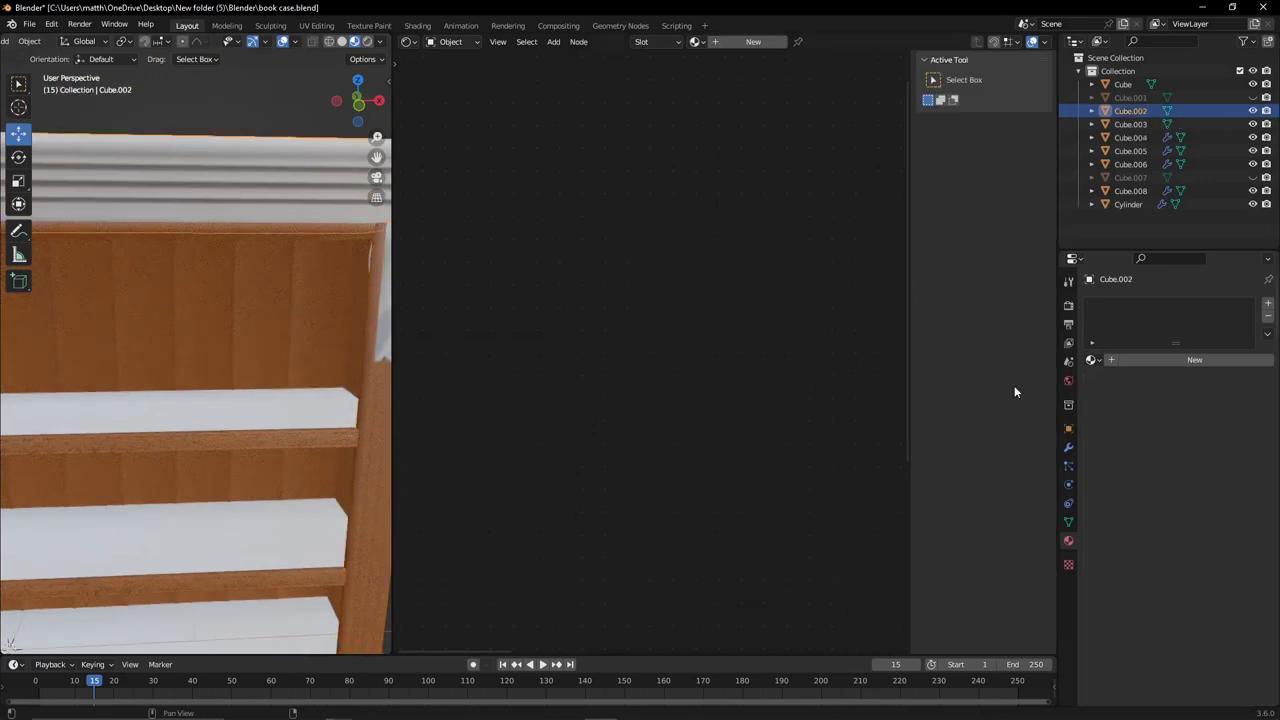
key(KP_Decimal)
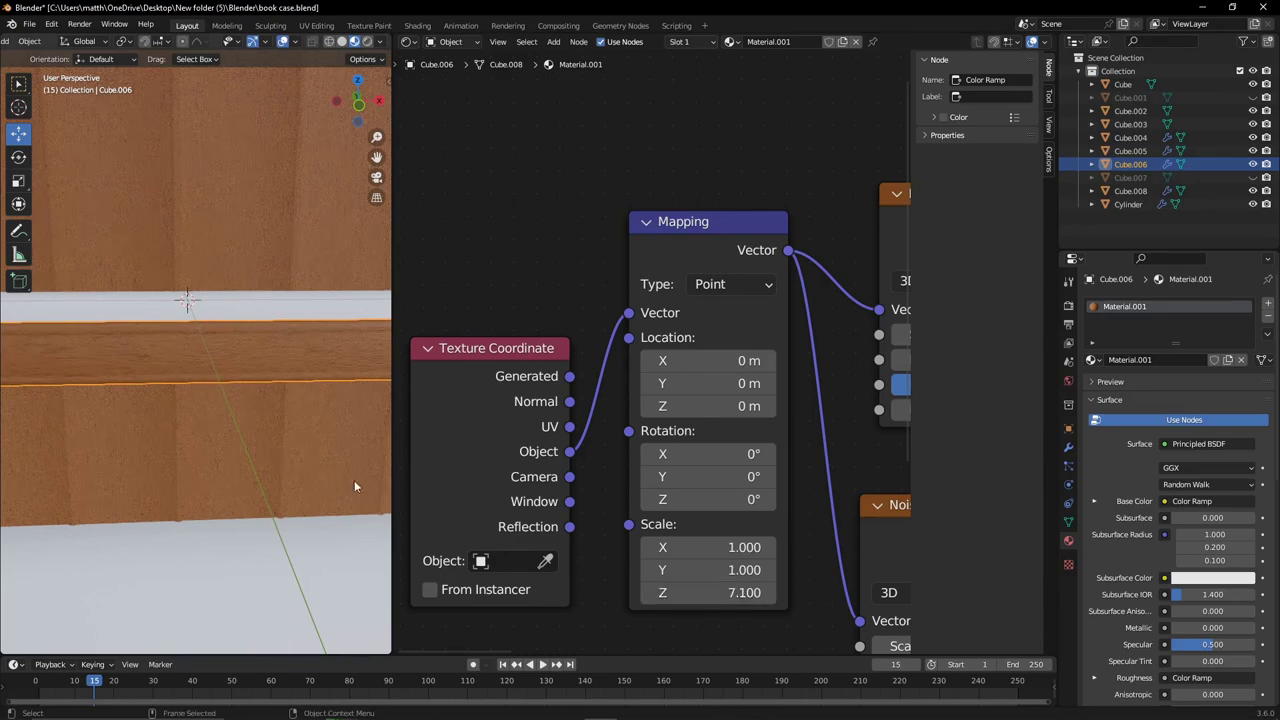
scroll(300, 450, down, 2)
click(272, 413)
click(1093, 360)
click(1130, 388)
key(KP_Decimal)
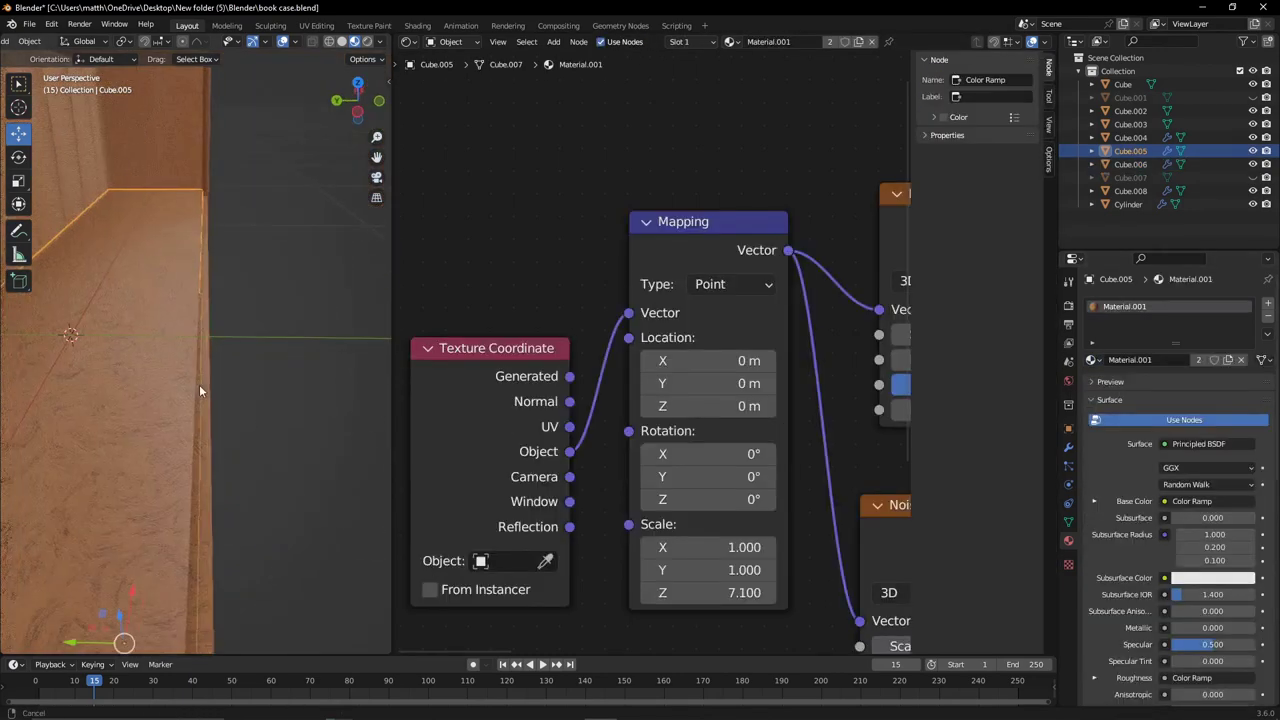
Undo and redo recent material changes while orbiting toward the bookcase base.
key(ctrl+z)
key(ctrl+z)
key(ctrl+z)
key(ctrl+z)
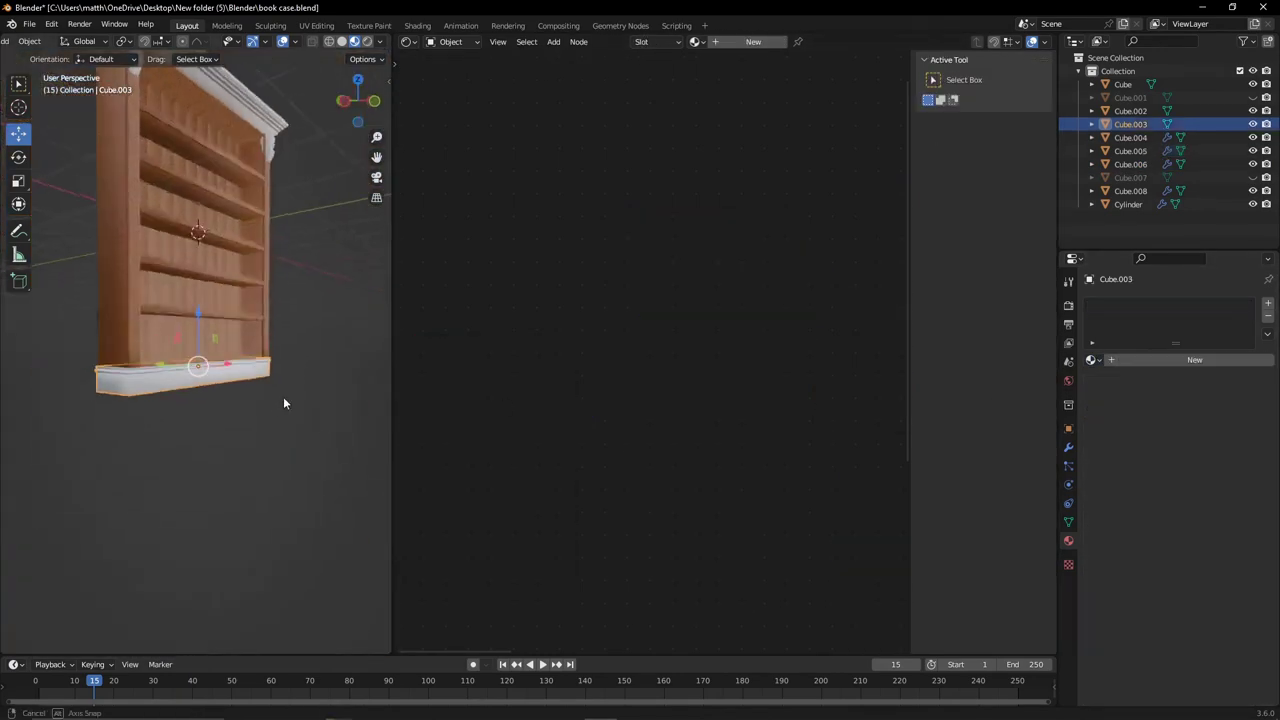
middle_drag(283, 403, 281, 413)
key(ctrl+shift+z)
click(1093, 360)
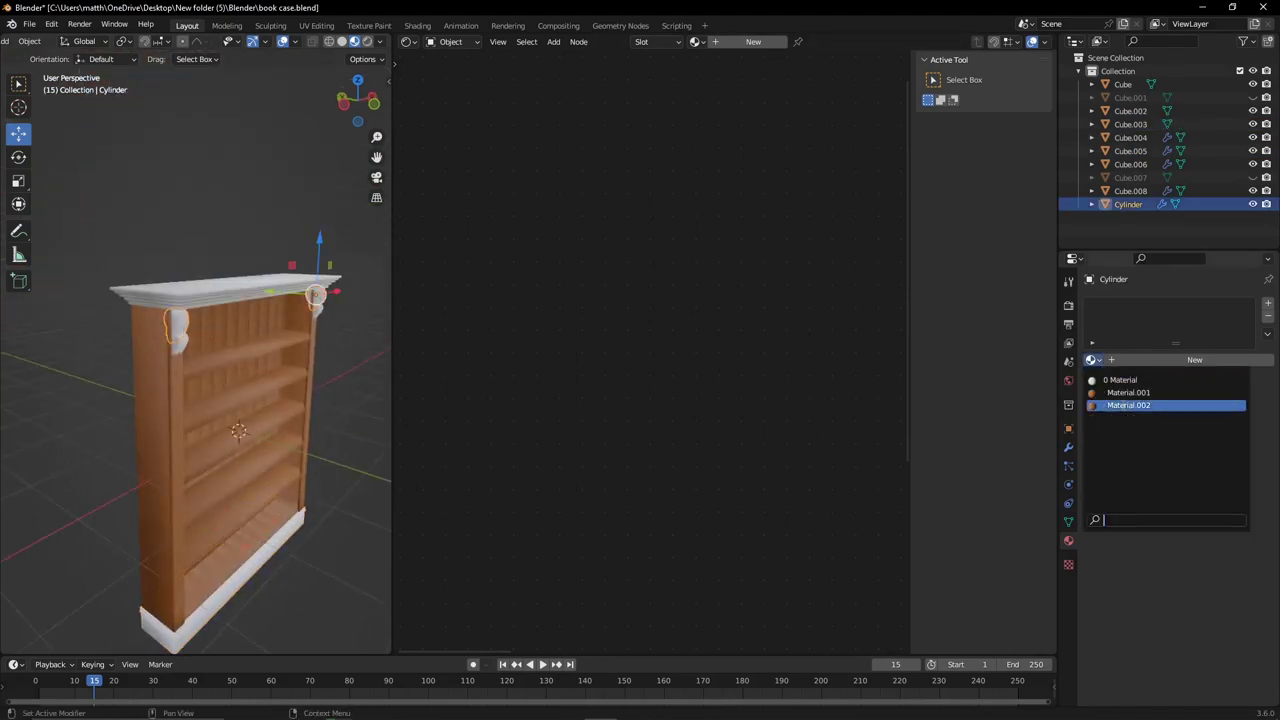
key(ctrl+shift+z)
key(ctrl+shift+z)
middle_drag(283, 428, 306, 354)
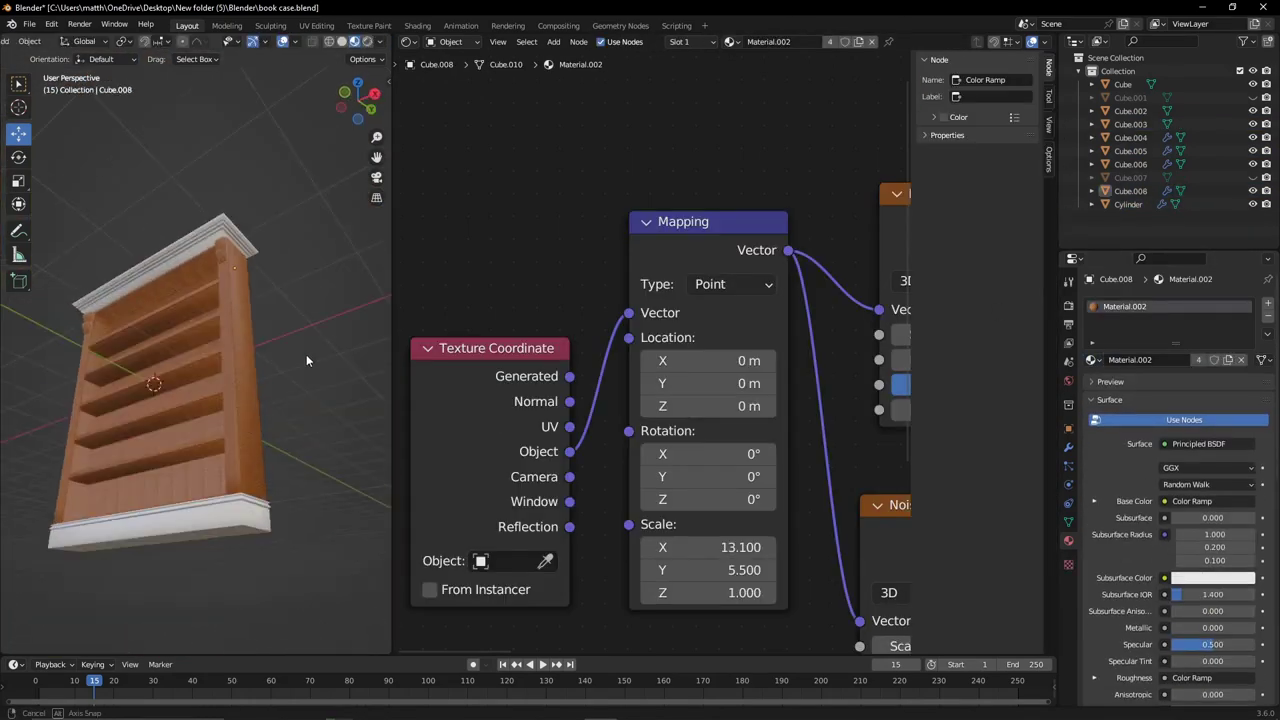
scroll(254, 489, up, 5)
key(ctrl+z)
Give the base the existing wood material and frame it in the view.
click(1093, 360)
click(1128, 392)
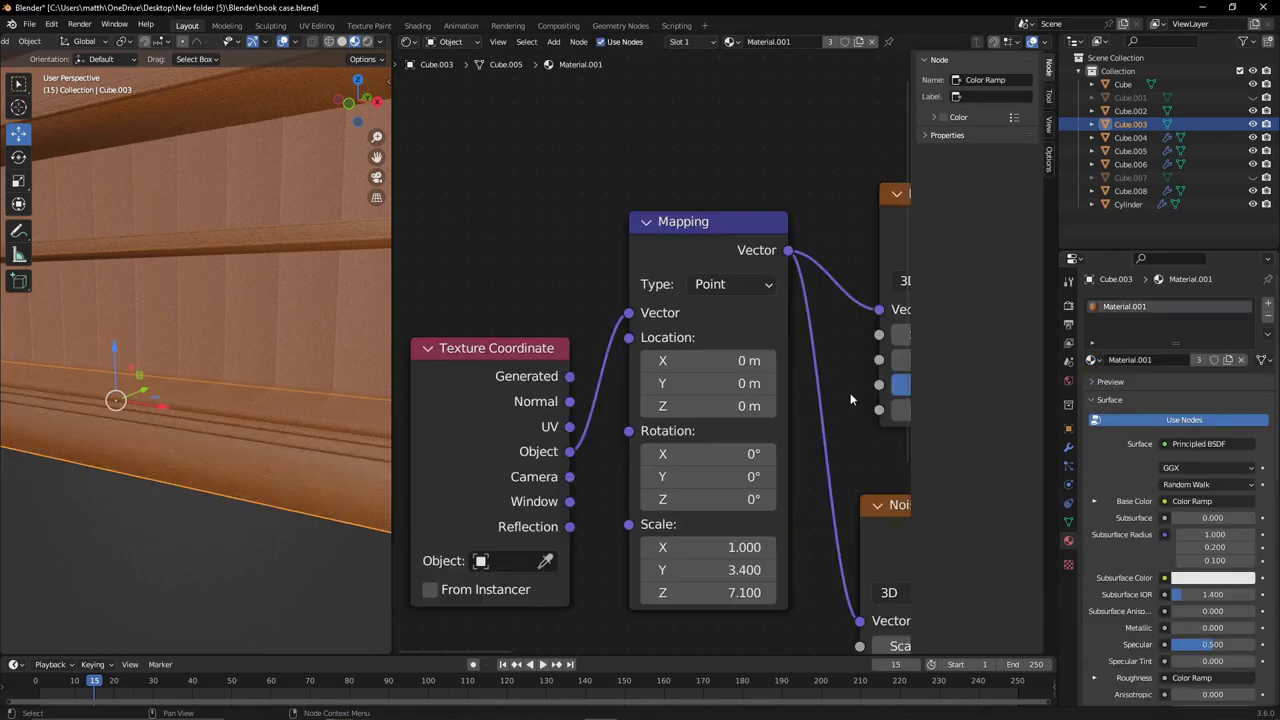
scroll(257, 480, down, 5)
scroll(247, 416, up, 5)
middle_drag(247, 416, 300, 360)
key(KP_Decimal)
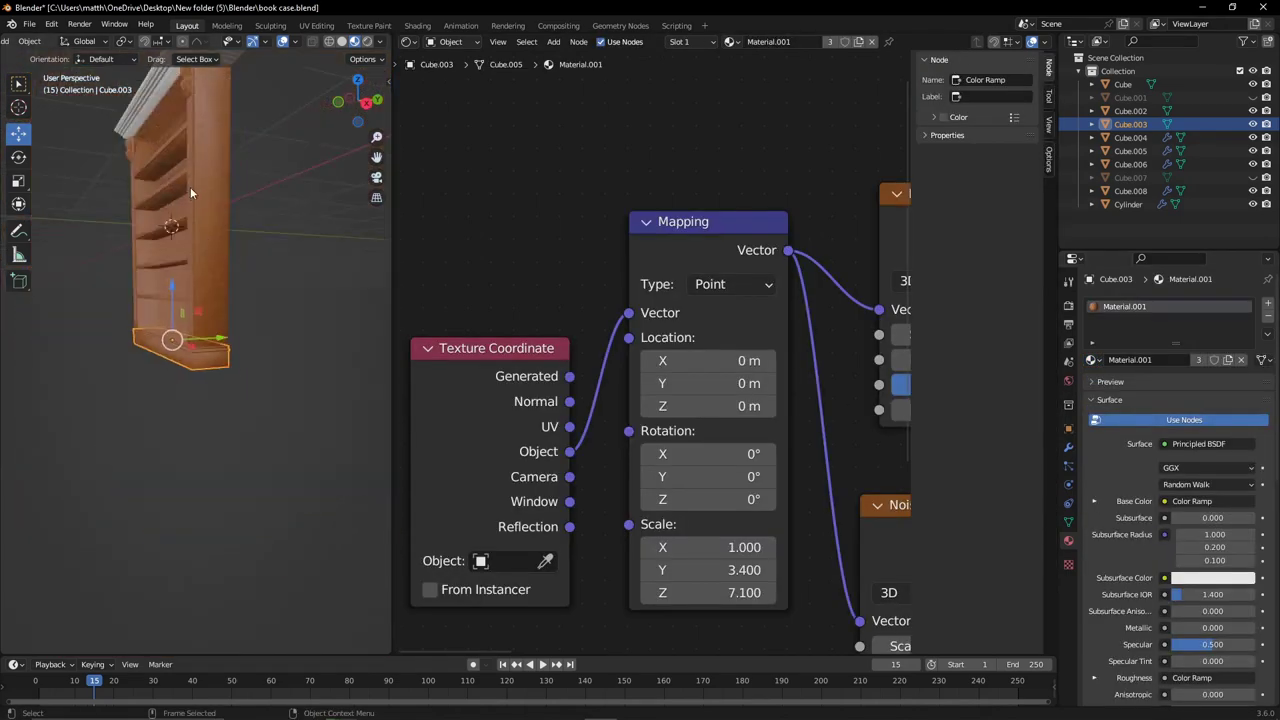
Give base Cube.003 its own copy, Material.003, and create new Material.004 for the cornice.
key(ctrl+z)
click(1268, 334)
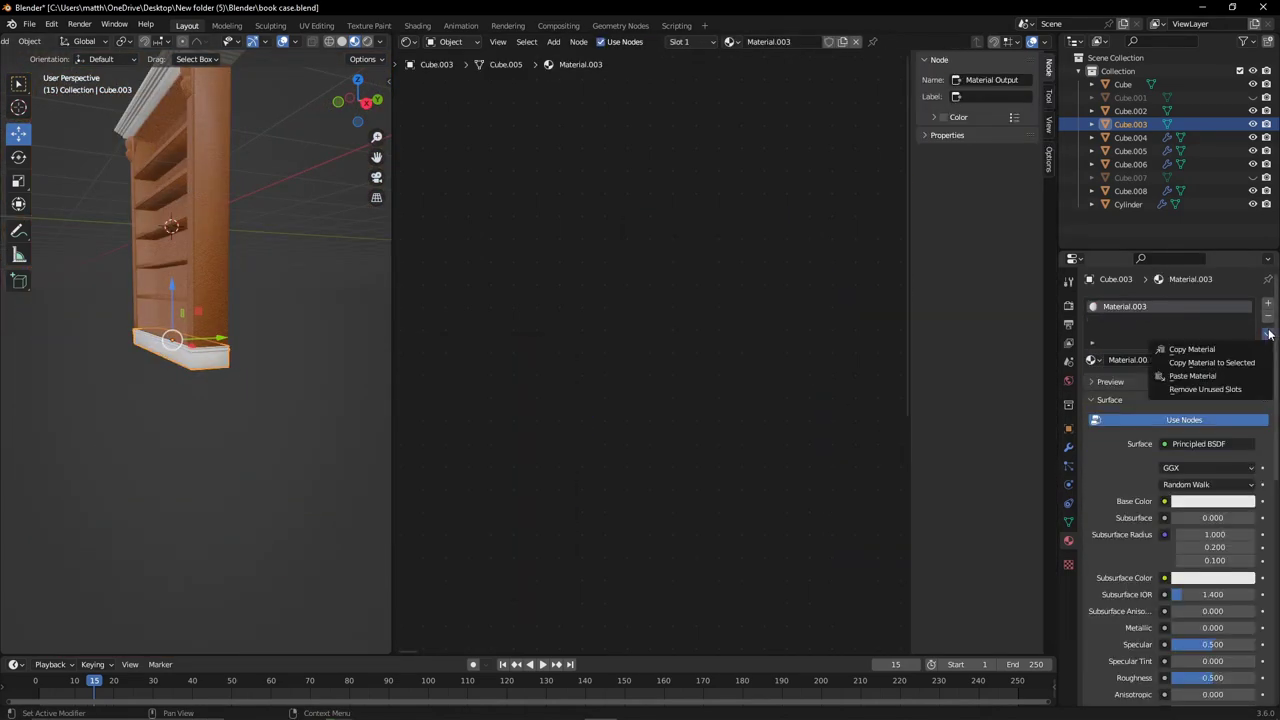
click(1200, 374)
key(ctrl+z)
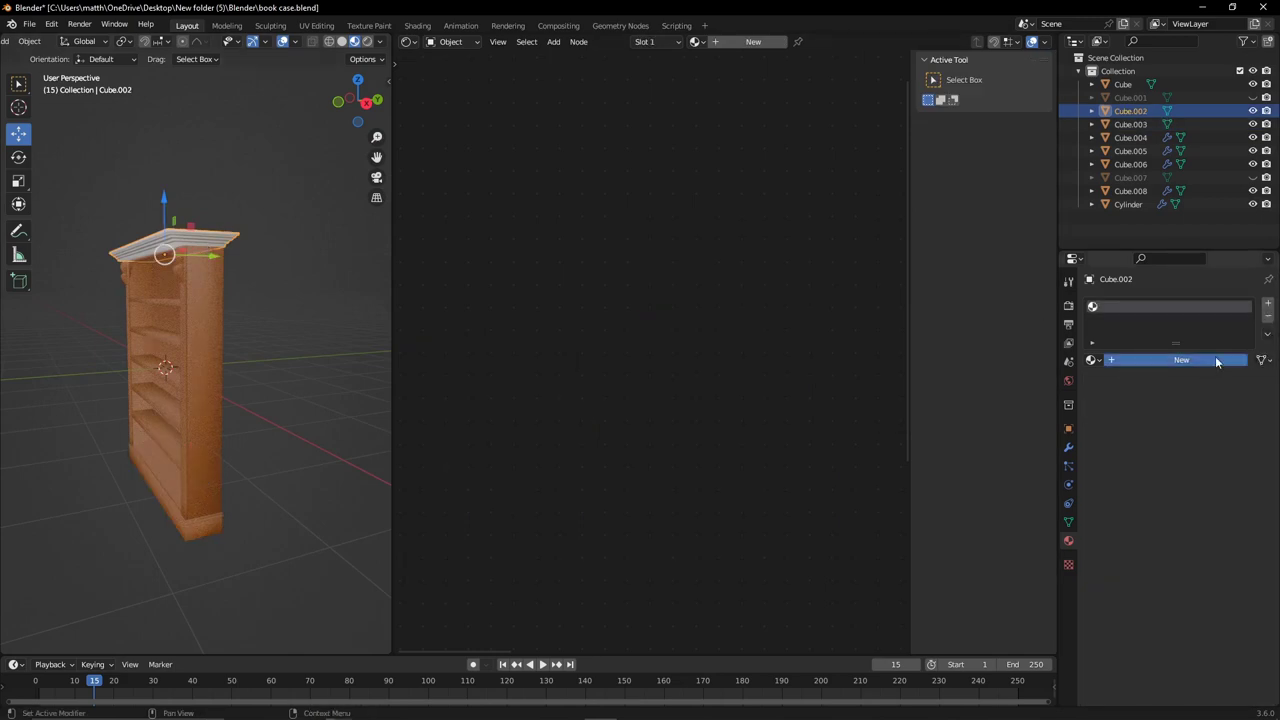
click(1217, 360)
middle_drag(230, 380, 185, 378)
Inset the selected face of the bookcase base in face-select Edit Mode.
click(200, 440)
mouse_move(237, 308)
middle_down()
mouse_move(180, 330)
mouse_move(401, 124)
middle_up()
key(Tab)
click(18, 330)
drag(392, 124, 745, 124)
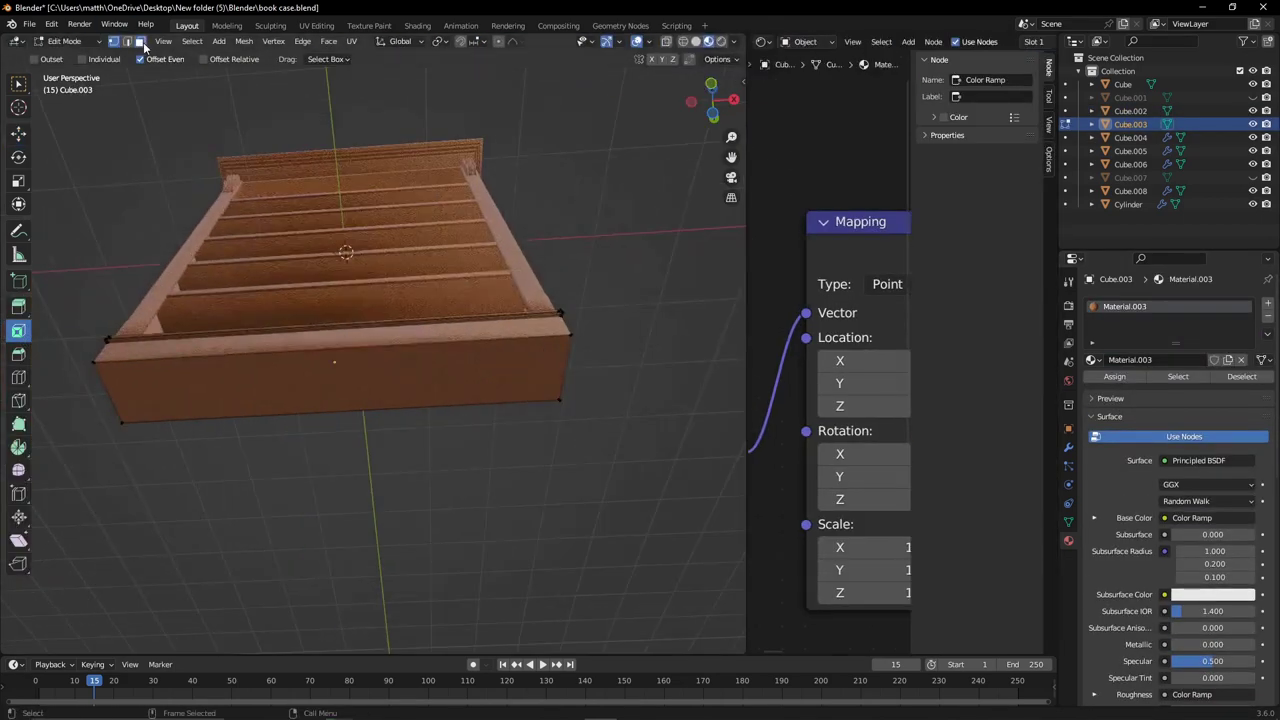
drag(314, 391, 330, 395)
Extrude the base's inset face from a front X-ray view.
drag(705, 110, 711, 84)
scroll(711, 84, up, 3)
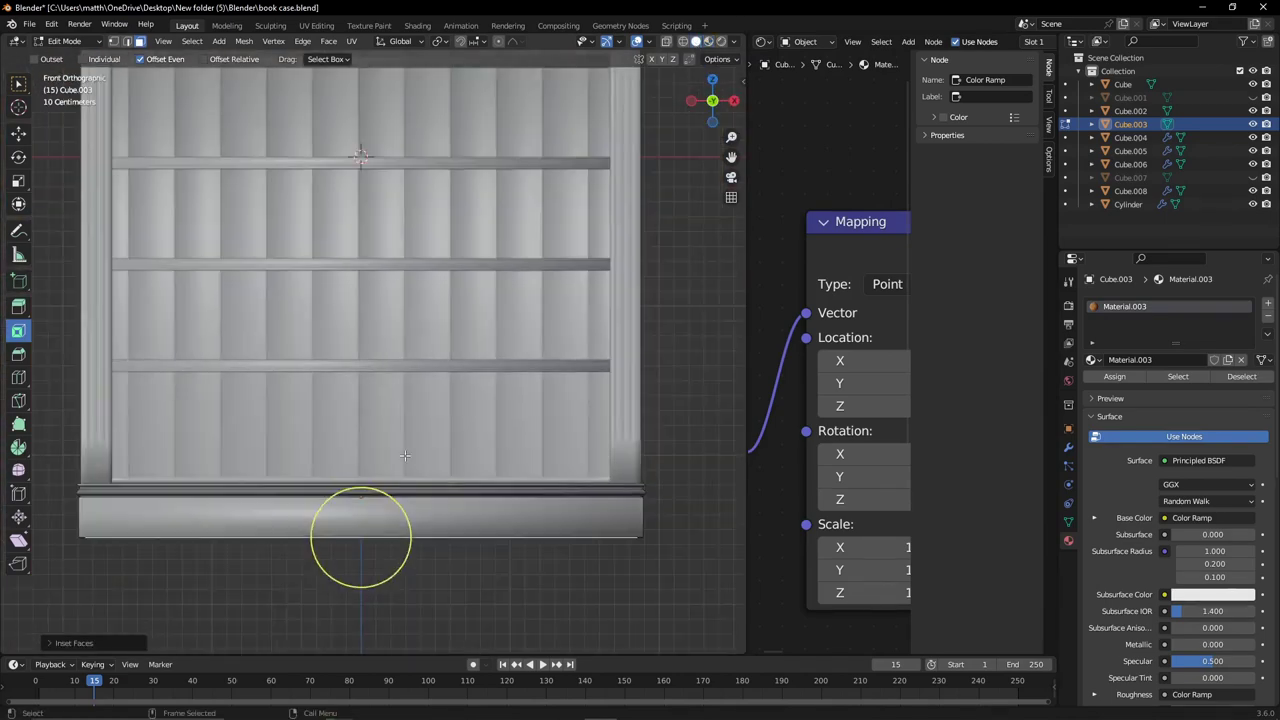
key(alt+z)
key(e)
scroll(400, 300, down, 3)
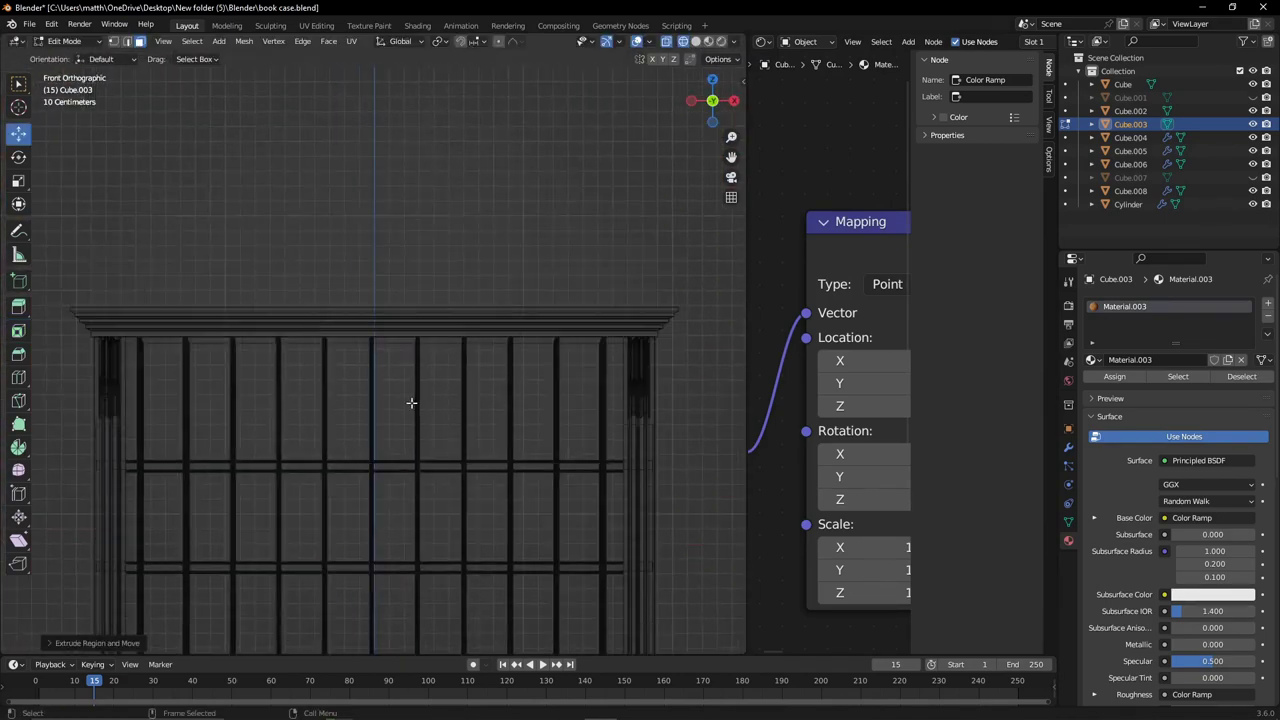
middle_drag(400, 300, 370, 420)
key(alt+z)
Inset the cornice's top face from a front view.
click(359, 422)
key(KP_1)
key(alt+z)
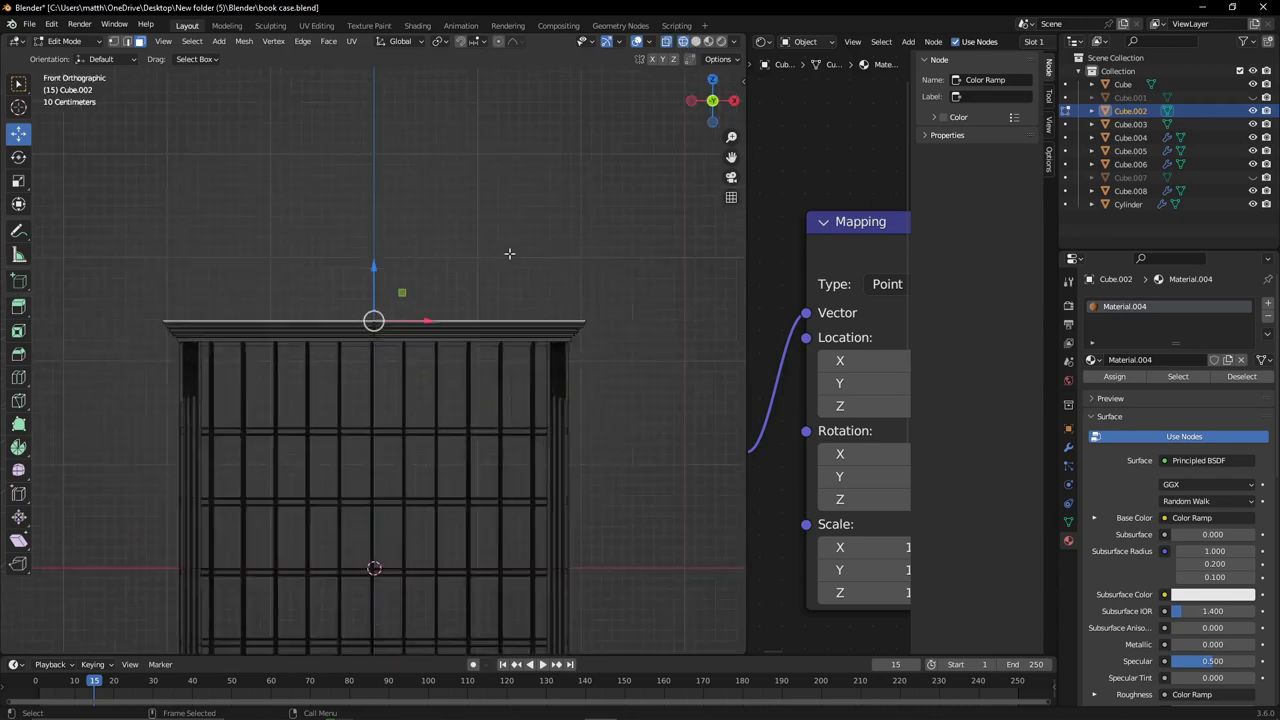
scroll(600, 311, up, 3)
click(18, 330)
drag(671, 300, 639, 275)
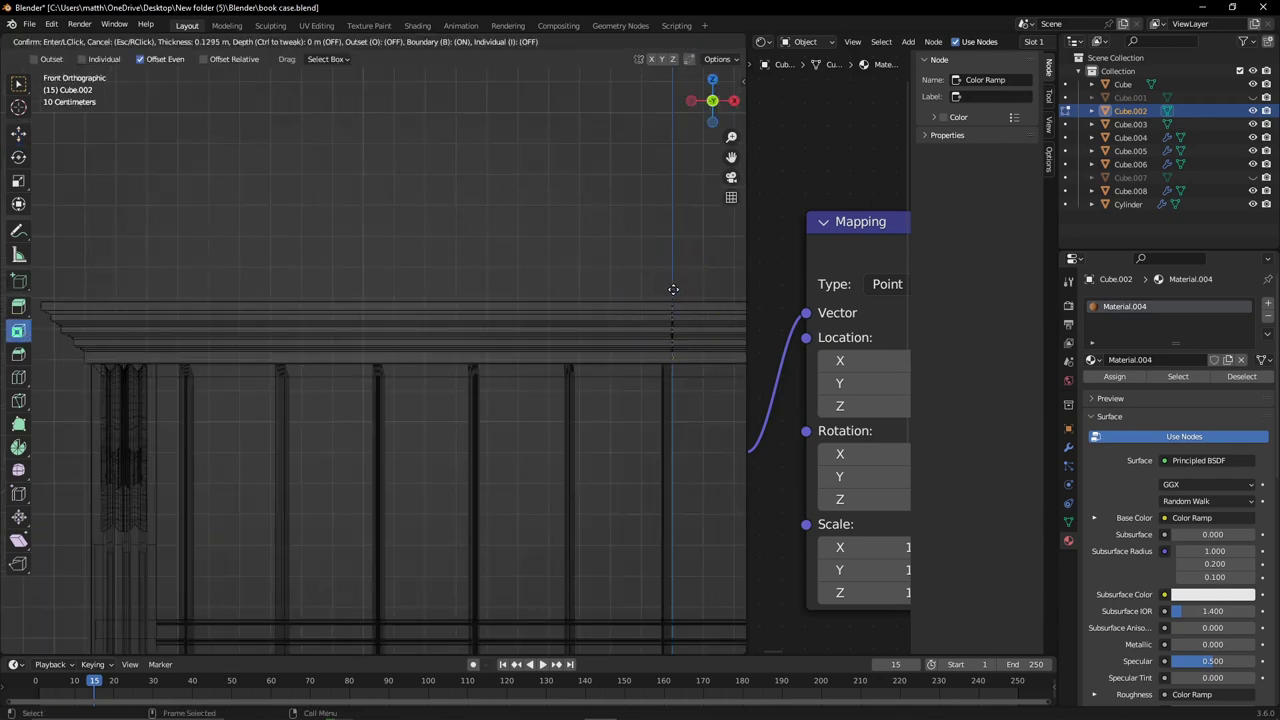
Extrude the inset cornice face downward and scale the lip to about 95%.
key(e)
click(671, 350)
key(shift+space)
key(s)
drag(671, 350, 671, 350)
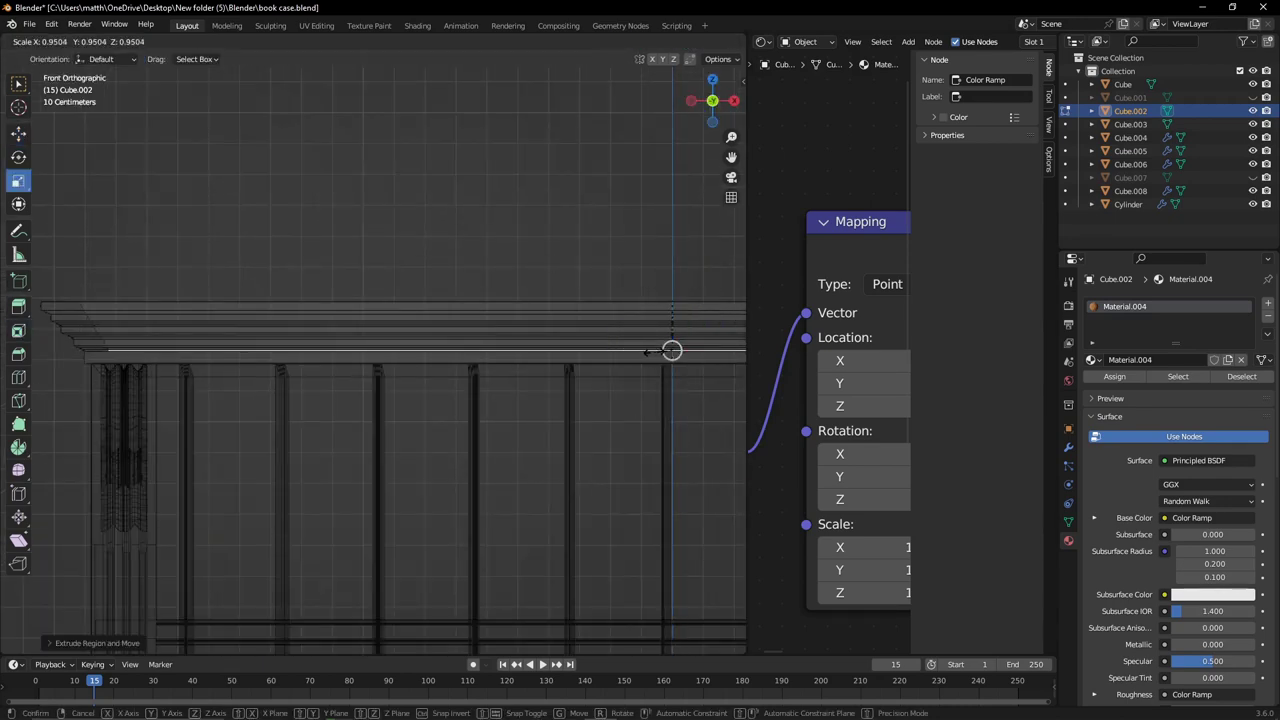
click(671, 350)
mouse_move(671, 350)
middle_down()
mouse_move(563, 317)
mouse_move(422, 340)
mouse_move(450, 391)
middle_up()
Preview the wood materials, then edit the cornice again in right-side wireframe view.
key(Tab)
click(711, 47)
key(Tab)
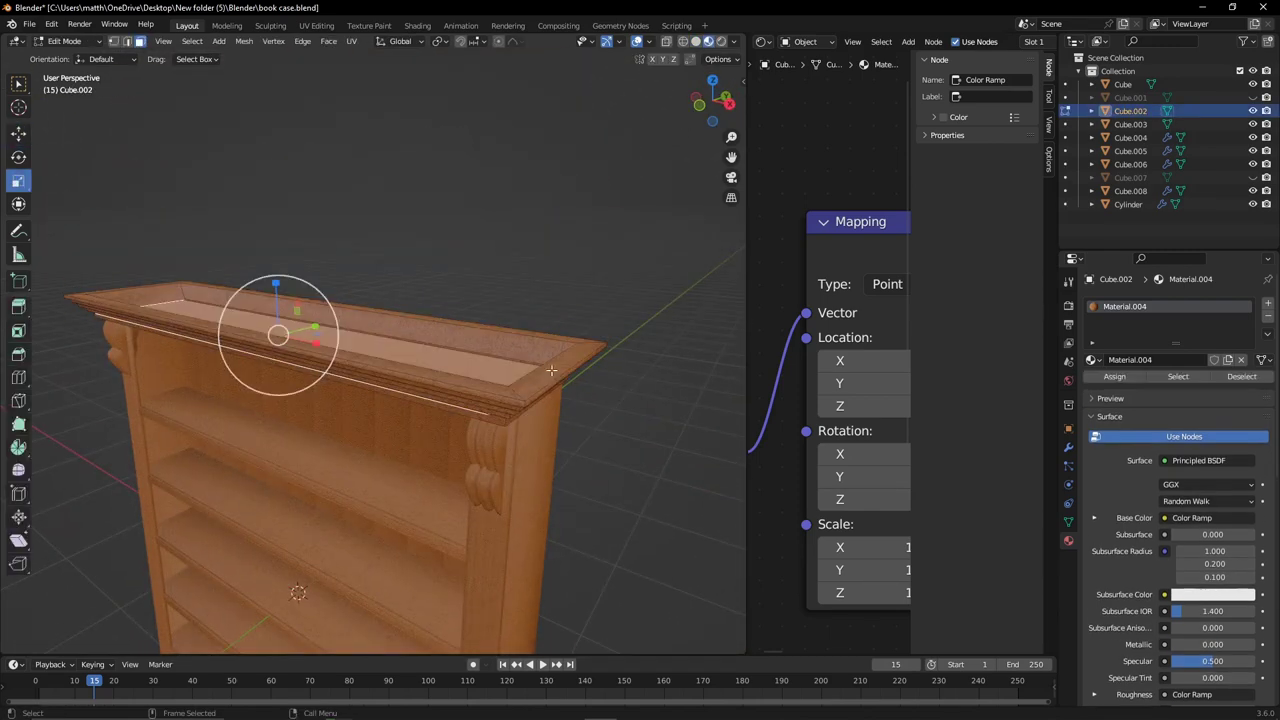
key(shift+z)
key(KP_3)
Box-select the moulding profile edges and widen them along Y.
drag(274, 253, 396, 351)
scroll(396, 351, up, 3)
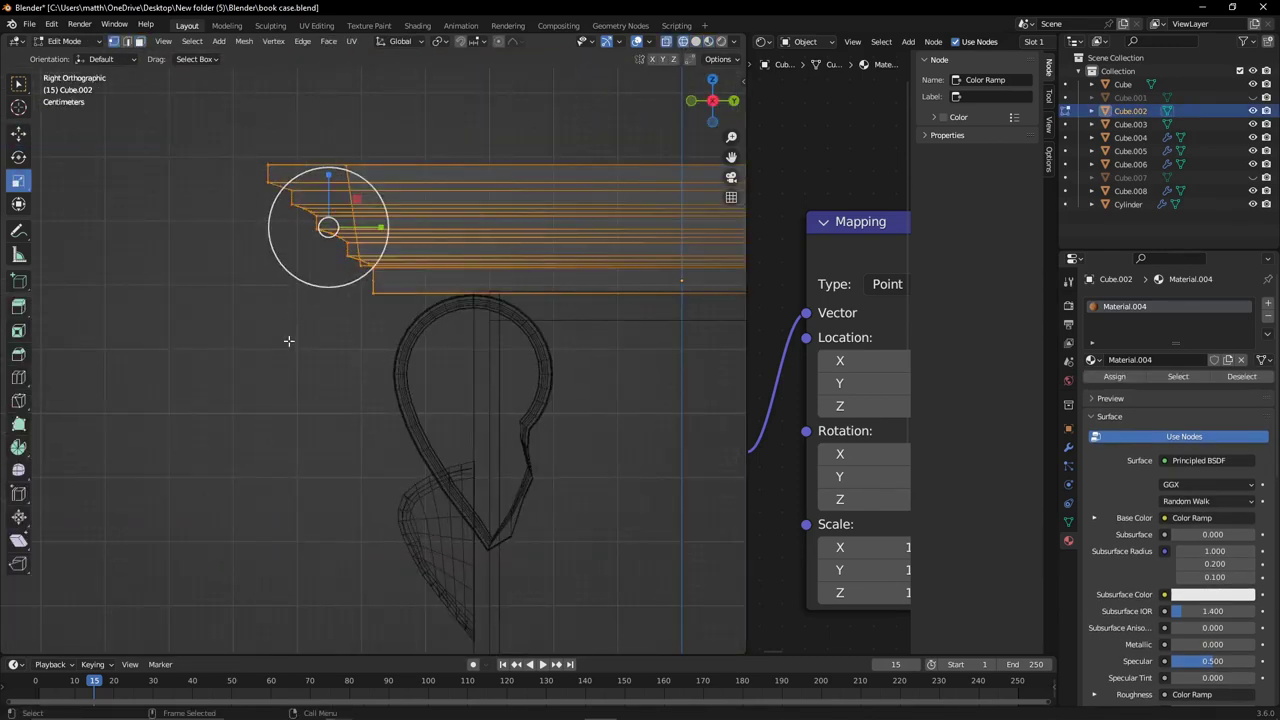
scroll(286, 340, up, 2)
shift+middle_drag(223, 323, 502, 270)
drag(399, 253, 410, 253)
key(shift+z)
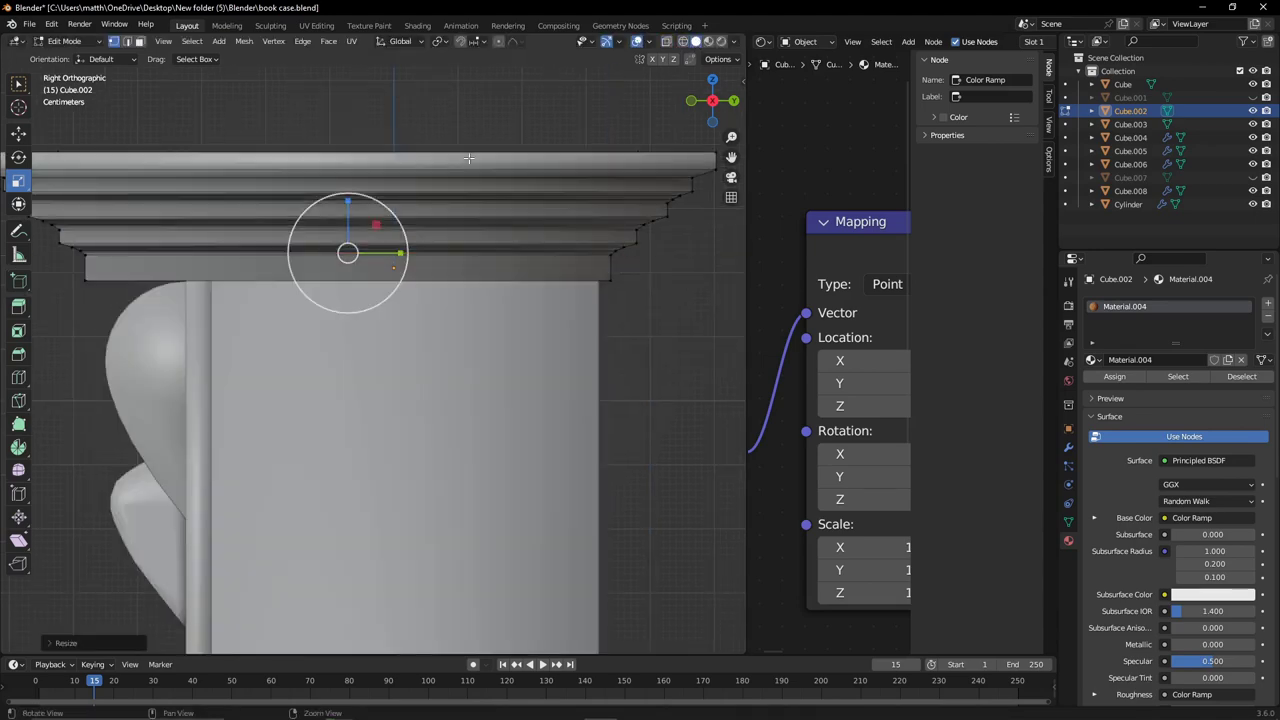
mouse_move(410, 253)
middle_down()
mouse_move(608, 188)
mouse_move(434, 163)
middle_up()
Select the whole moulding profile from the left-side wireframe view.
key(ctrl+KP_3)
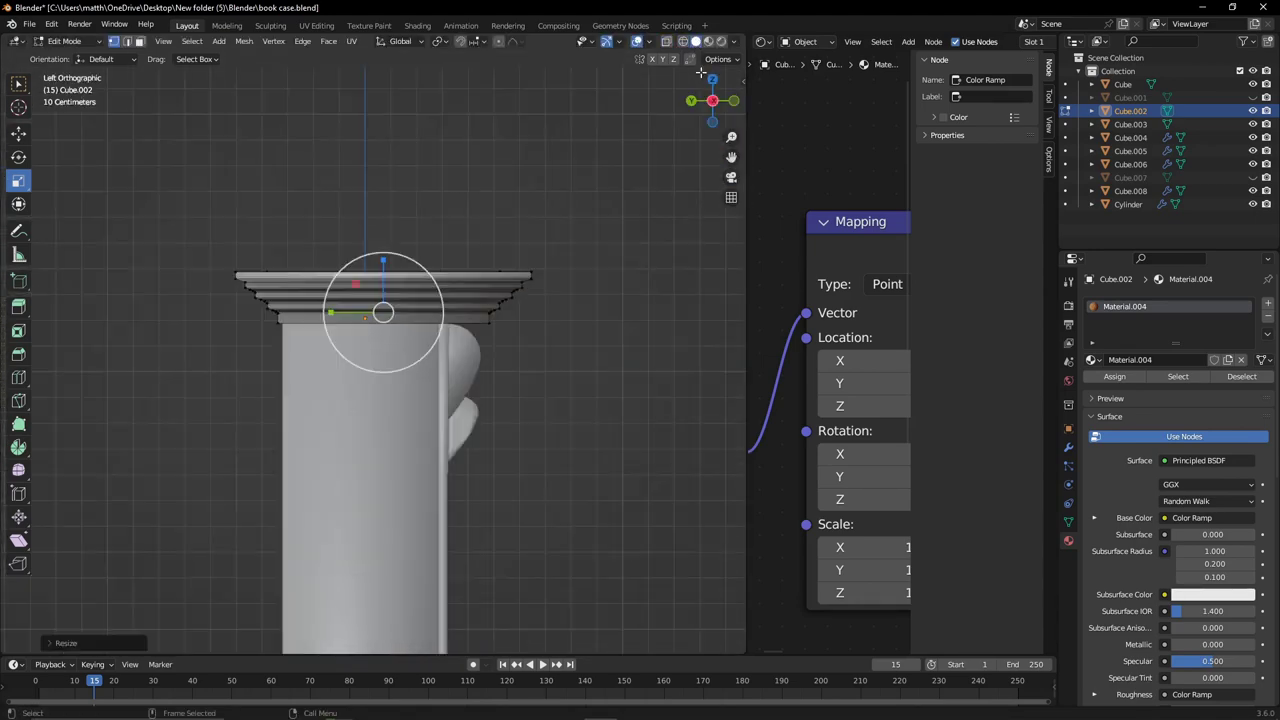
key(shift+z)
shift+middle_drag(248, 278, 463, 265)
key(ctrl+l)
Add a second material slot to the cornice with a new Material.005.
click(1268, 302)
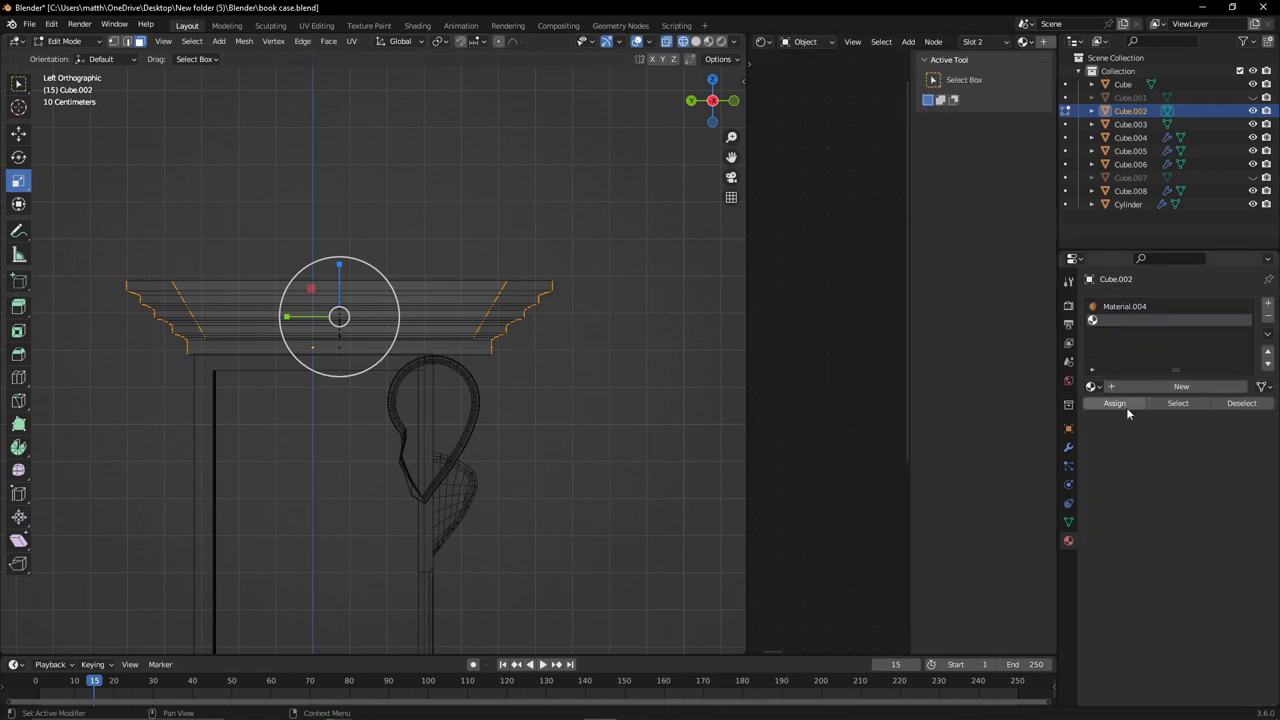
click(1166, 386)
click(708, 41)
middle_drag(560, 220, 503, 243)
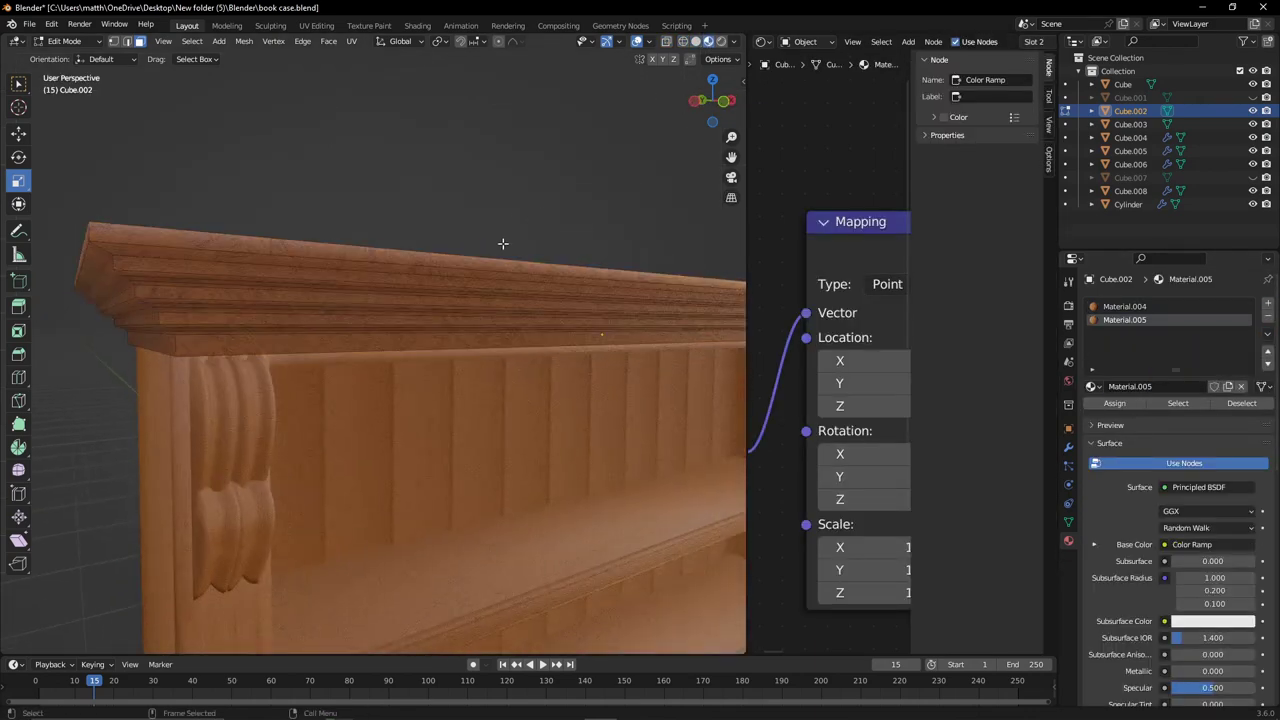
Reset the grain Mapping Scale X and Y to 1.000 in the Shader Editor.
key(Tab)
scroll(600, 400, up, 2)
drag(746, 374, 500, 343)
scroll(770, 580, up, 2)
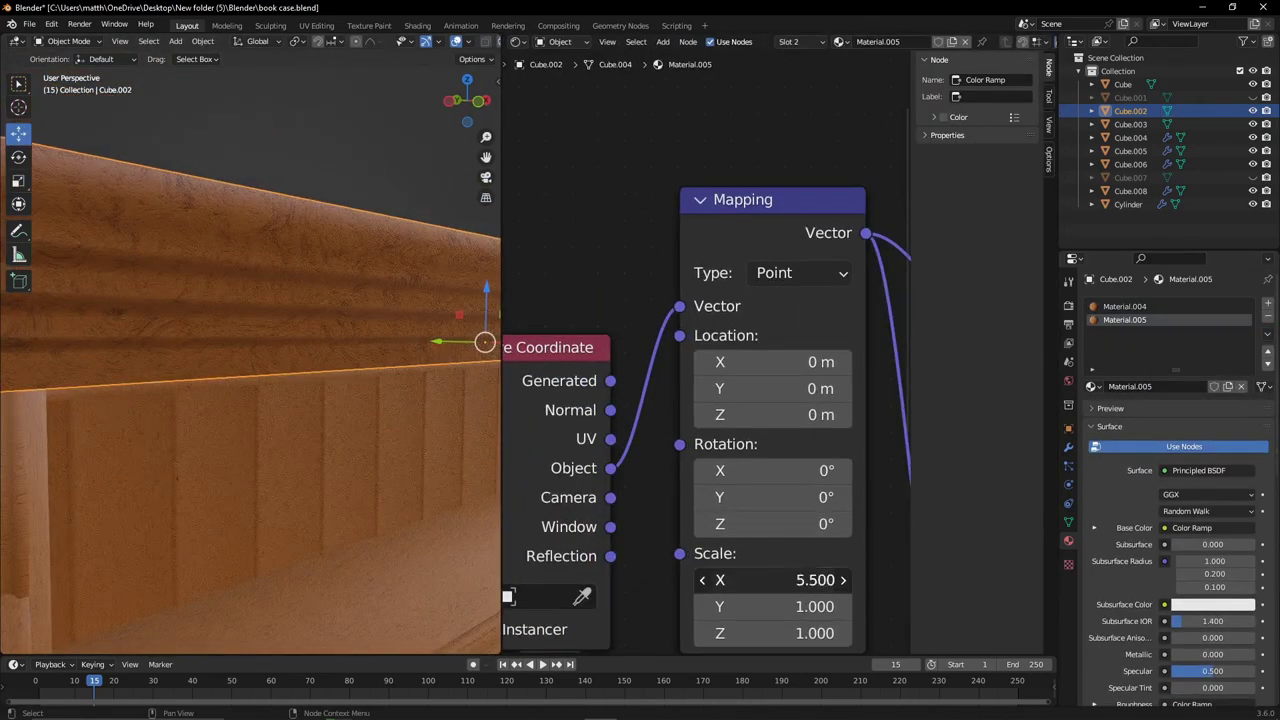
key(BackSpace)
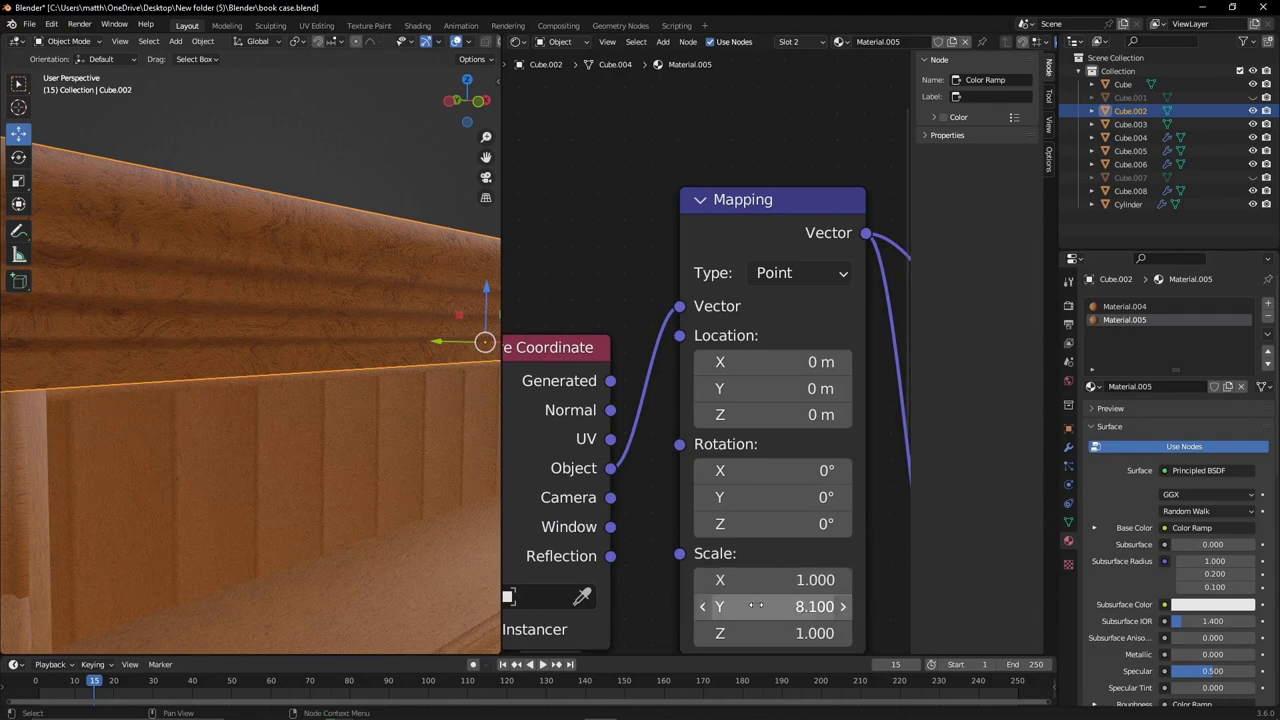
key(BackSpace)
scroll(422, 288, down, 3)
Assign Material.005 to the whole cornice moulding profile.
key(Tab)
mouse_move(422, 288)
middle_down()
mouse_move(287, 320)
mouse_move(290, 57)
middle_up()
scroll(290, 45, down, 3)
key(alt+z)
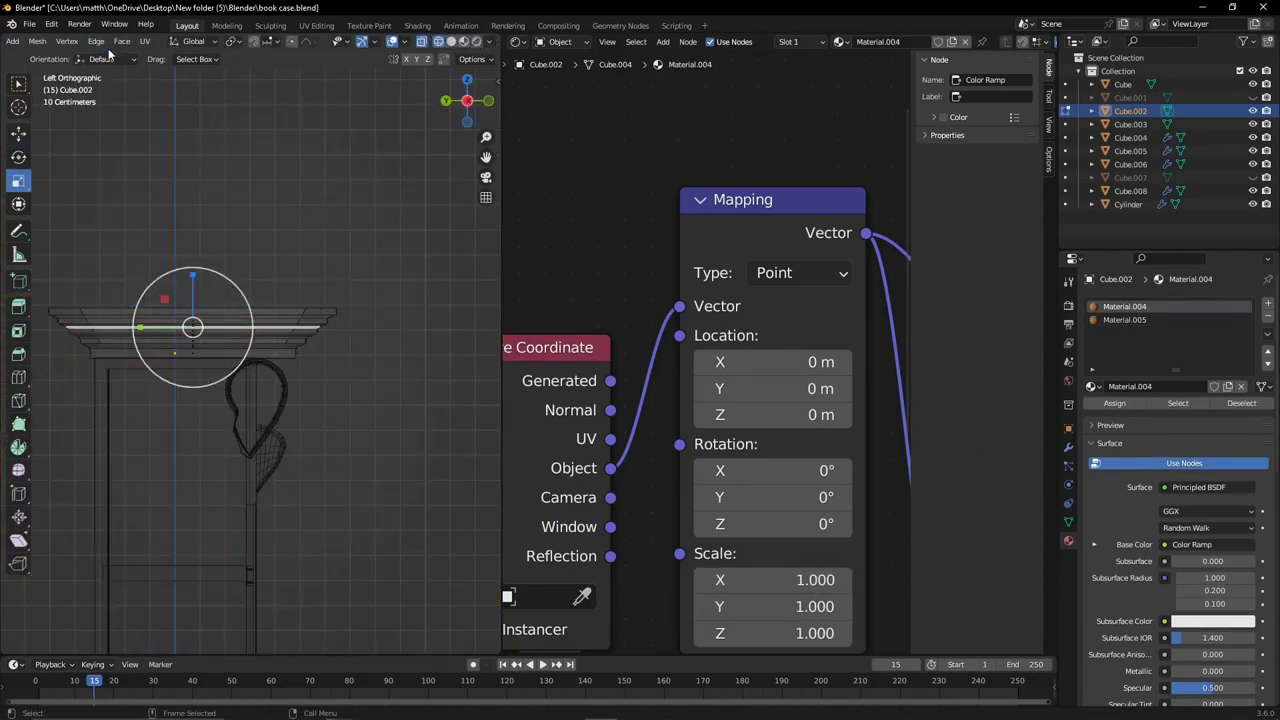
scroll(110, 53, up, 3)
key(ctrl+l)
click(1125, 320)
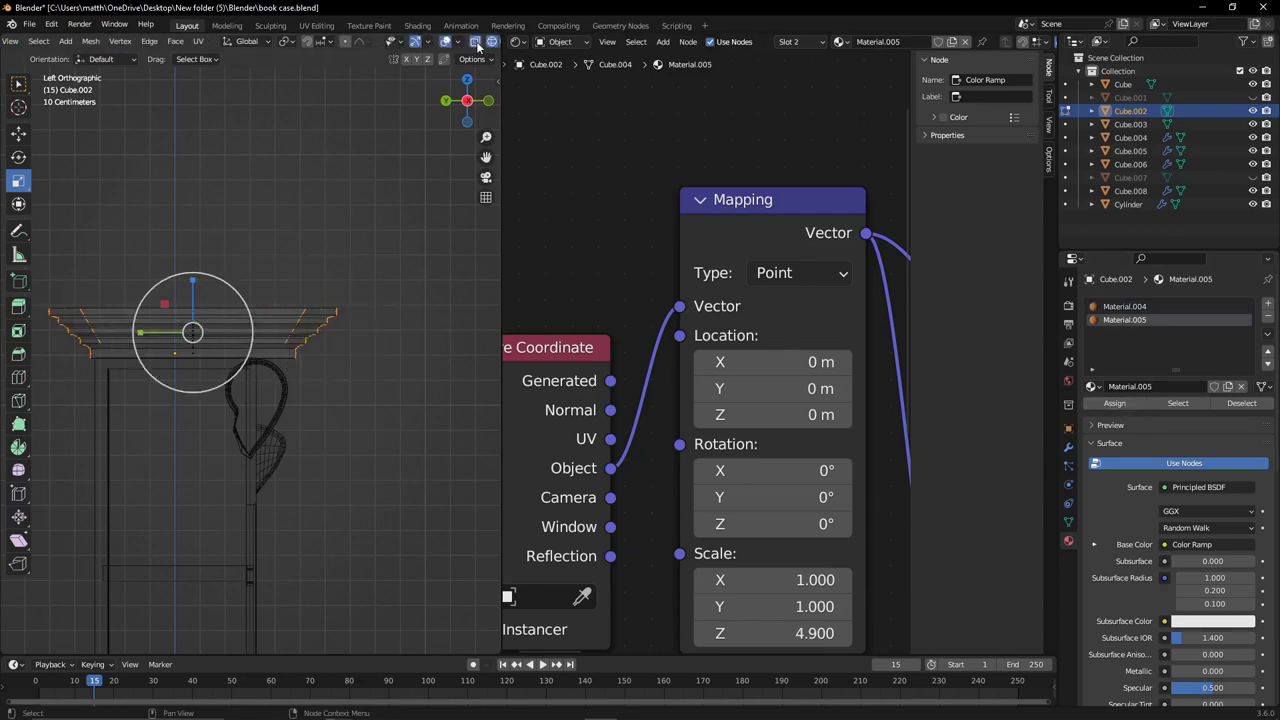
Stretch the base's Material.003 grain to a Mapping Scale Z of 7.400.
key(Tab)
middle_drag(314, 290, 254, 242)
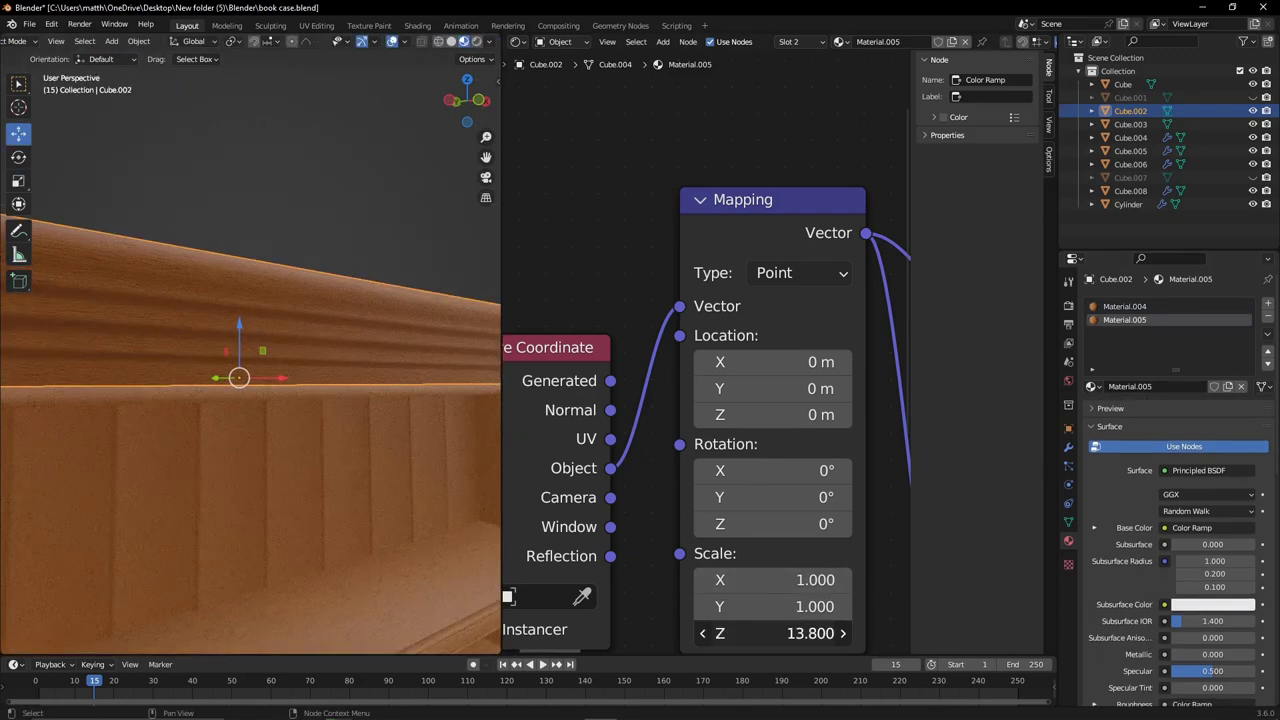
click(1125, 306)
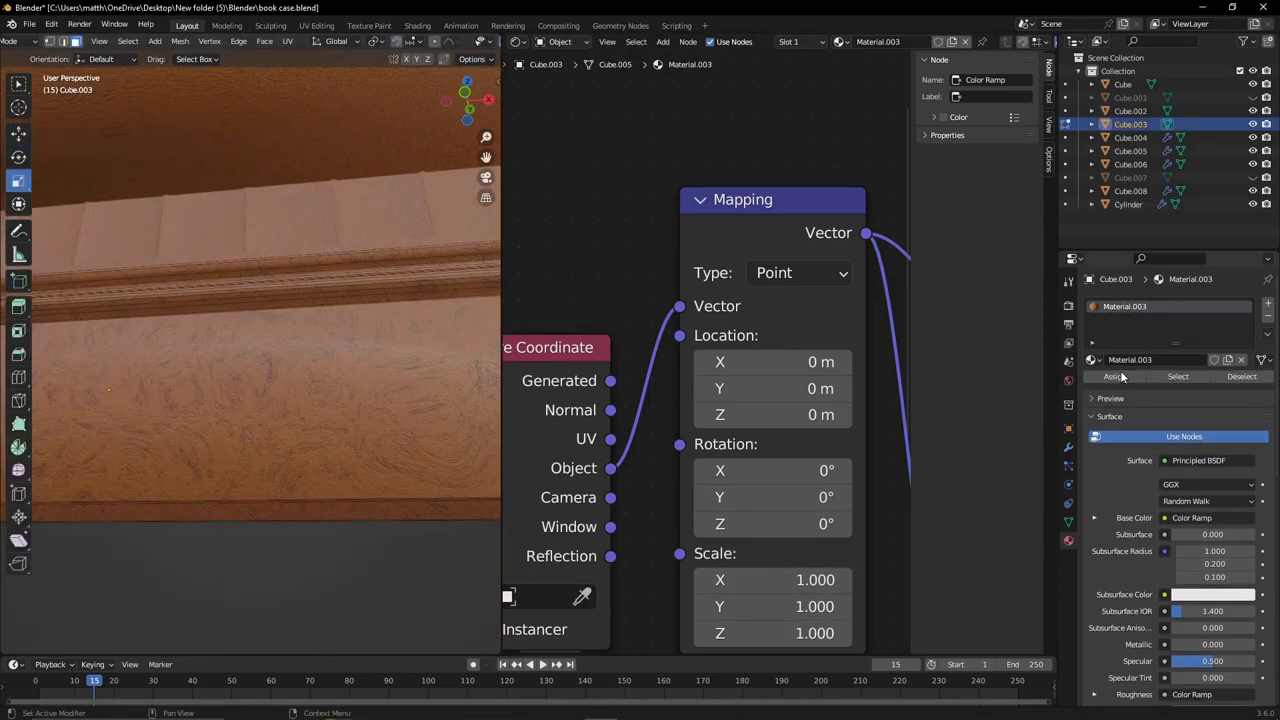
drag(780, 633, 830, 633)
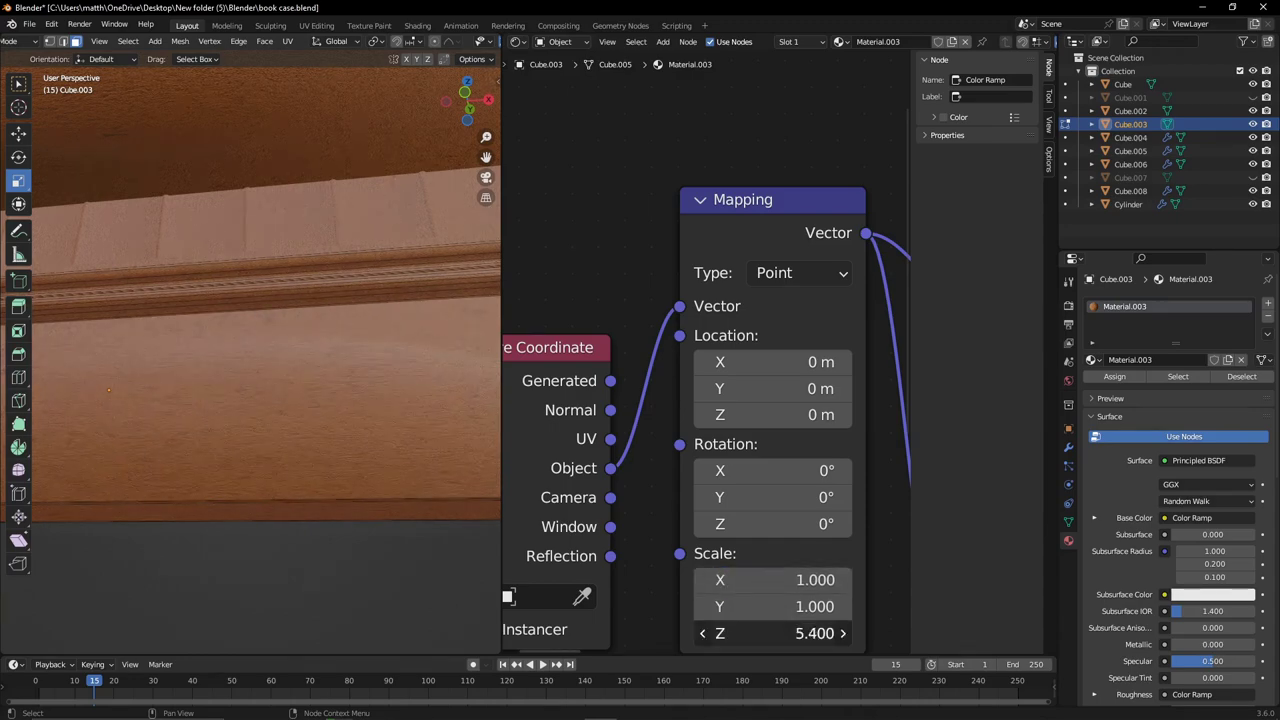
middle_drag(400, 514, 343, 466)
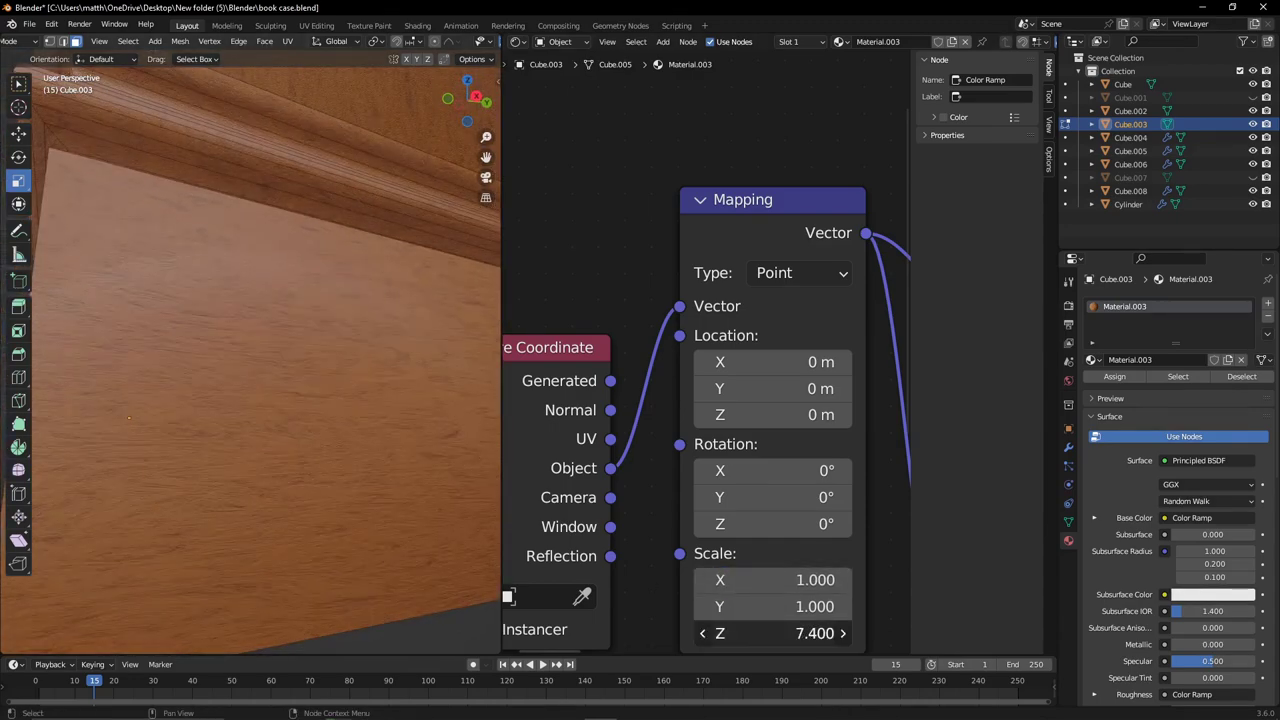